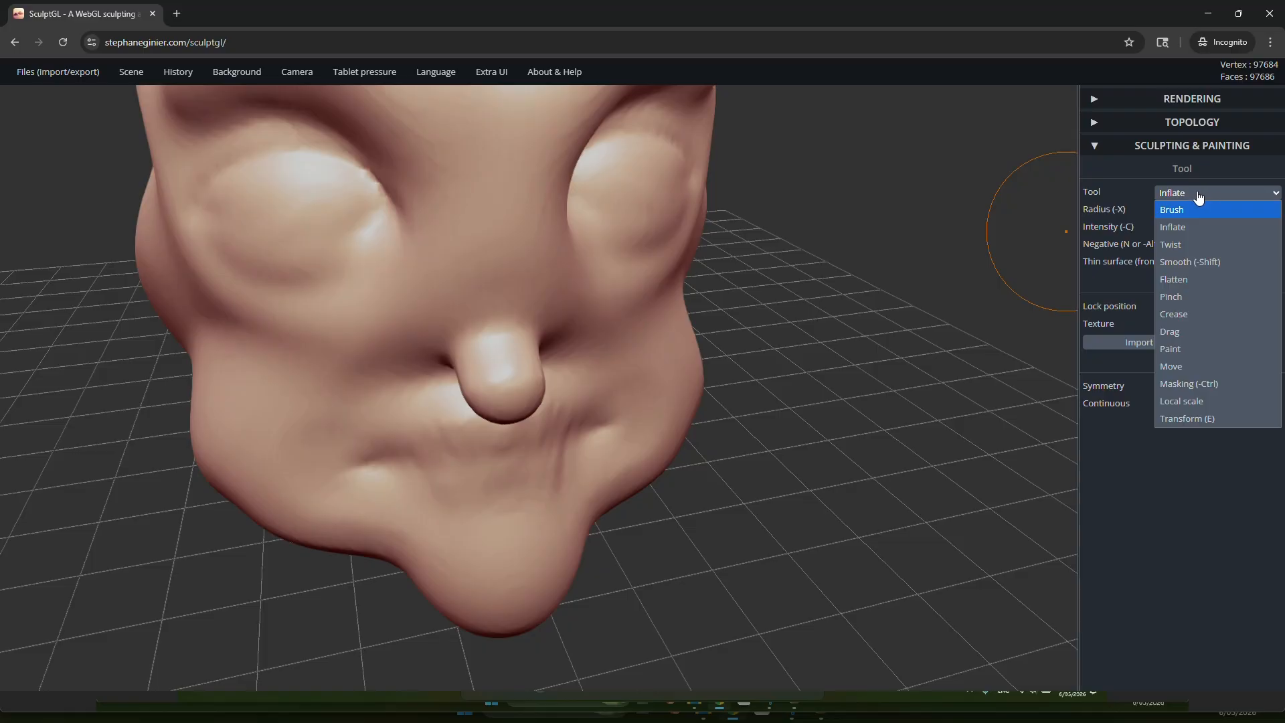
Step: Choose the Smooth tool, turn on the wireframe and examine the mesh around the nose and mouth
{"action": "left_click", "coordinate": [1198, 194]}
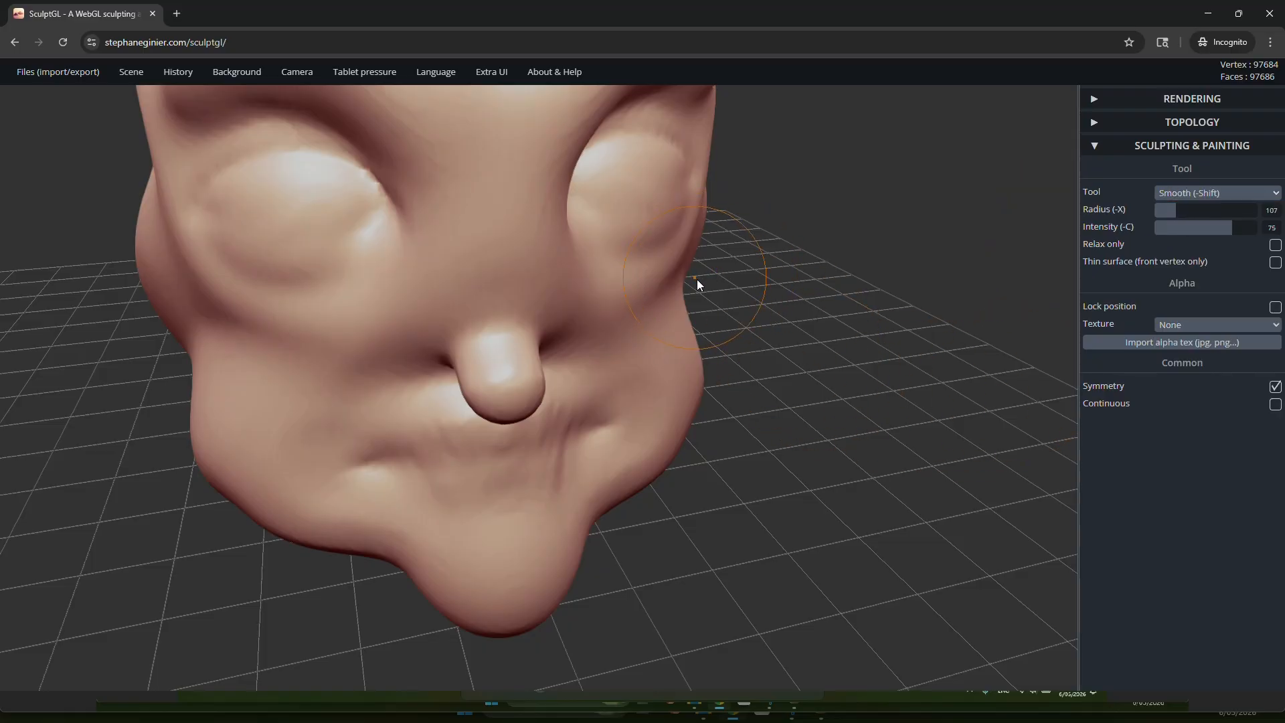
{"action": "mouse_move", "coordinate": [697, 279]}
{"action": "left_mouse_down"}
{"action": "mouse_move", "coordinate": [781, 378]}
{"action": "mouse_move", "coordinate": [645, 336]}
{"action": "mouse_move", "coordinate": [685, 405]}
{"action": "mouse_move", "coordinate": [691, 371]}
{"action": "mouse_move", "coordinate": [884, 443]}
{"action": "mouse_move", "coordinate": [873, 404]}
{"action": "mouse_move", "coordinate": [902, 405]}
{"action": "mouse_move", "coordinate": [853, 381]}
{"action": "mouse_move", "coordinate": [911, 388]}
{"action": "mouse_move", "coordinate": [893, 418]}
{"action": "mouse_move", "coordinate": [775, 468]}
{"action": "mouse_move", "coordinate": [669, 482]}
{"action": "mouse_move", "coordinate": [664, 416]}
{"action": "mouse_move", "coordinate": [462, 442]}
{"action": "left_mouse_up"}
{"action": "key", "text": "shift"}
{"action": "scroll", "coordinate": [813, 464], "scroll_direction": "up", "scroll_amount": 10}
{"action": "scroll", "coordinate": [739, 476], "scroll_direction": "down", "scroll_amount": 8}
{"action": "scroll", "coordinate": [378, 527], "scroll_direction": "up", "scroll_amount": 8}
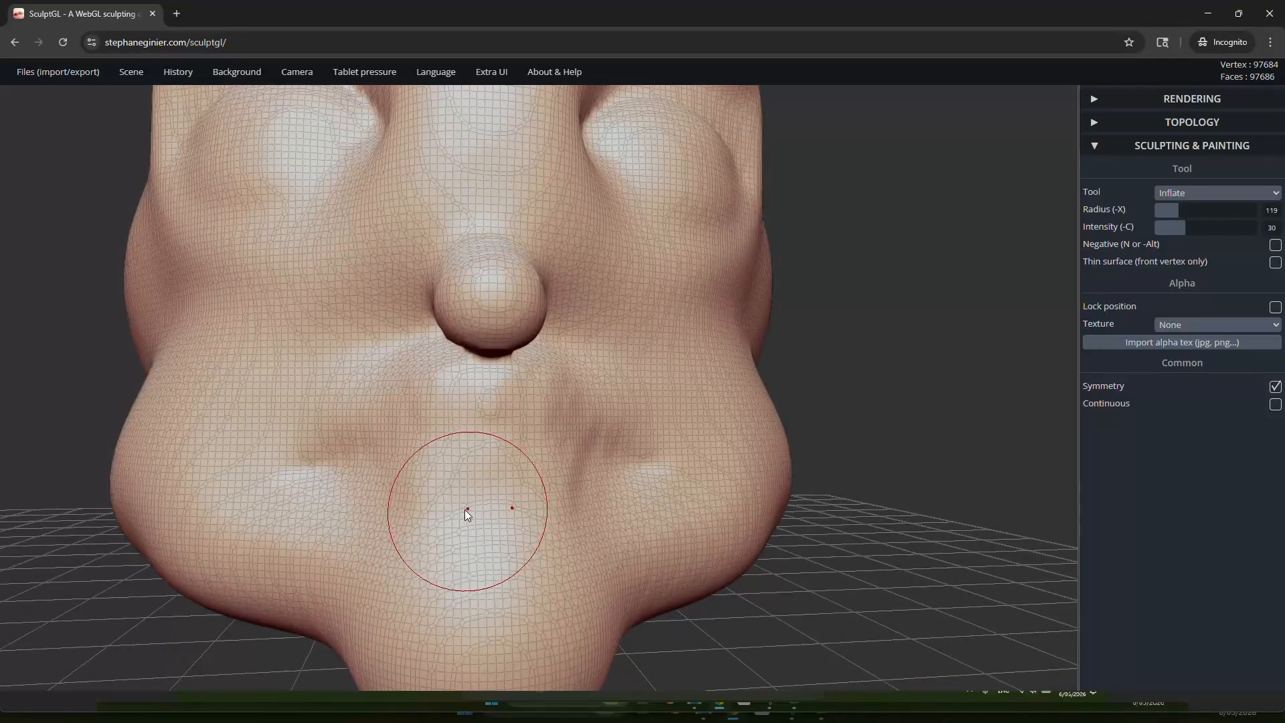
{"action": "scroll", "coordinate": [321, 361], "scroll_direction": "down", "scroll_amount": 5}
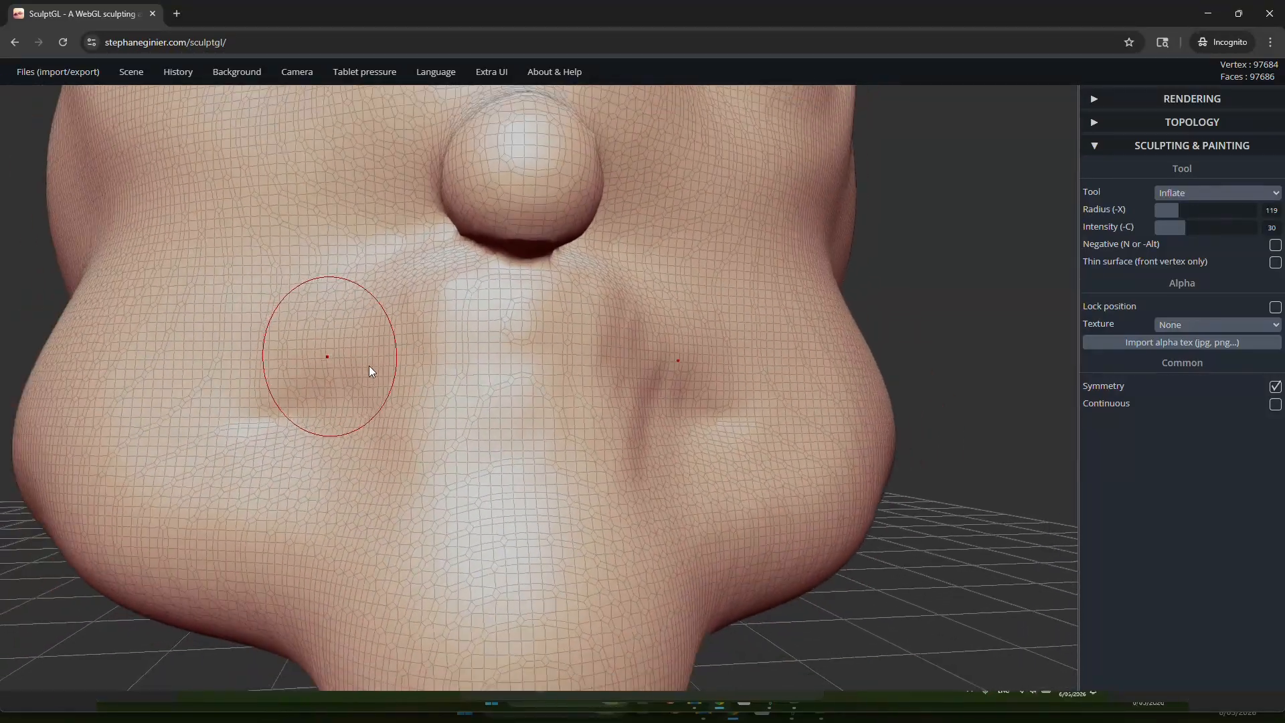
{"action": "scroll", "coordinate": [455, 402], "scroll_direction": "up", "scroll_amount": 2}
Step: Select the Crease tool, try a stroke across the mouth area and undo it
{"action": "left_click", "coordinate": [1227, 193]}
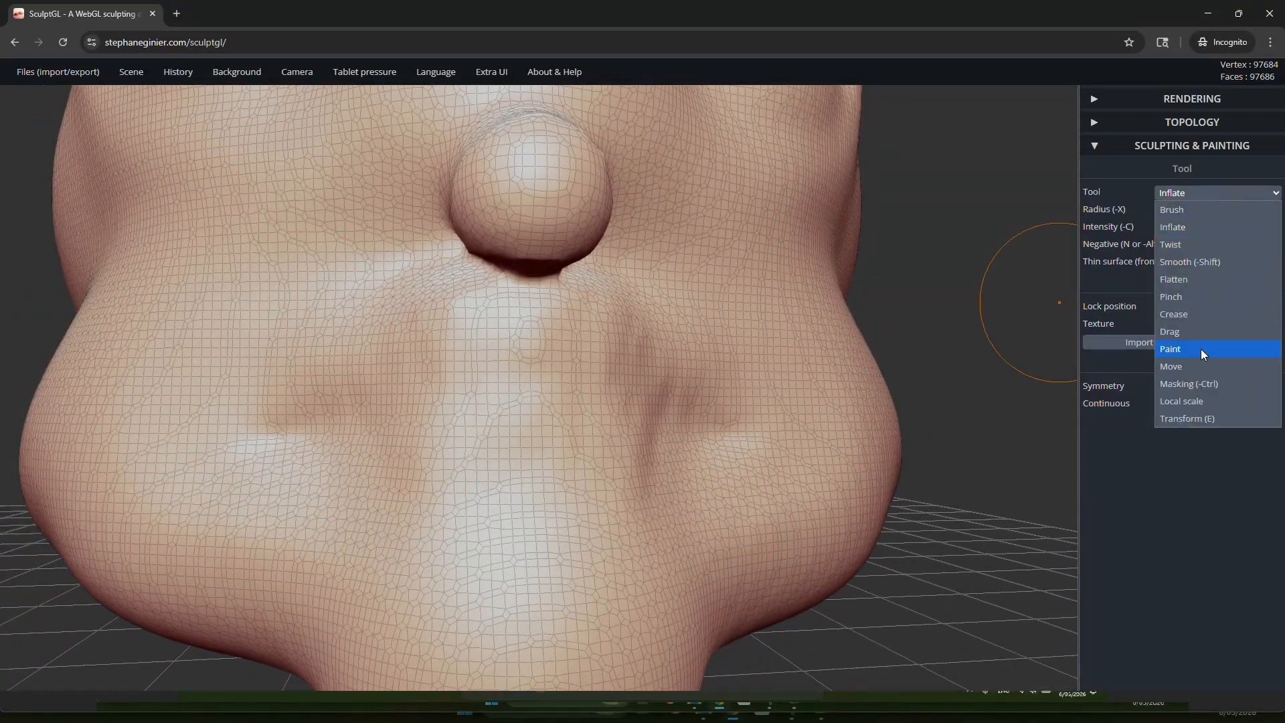
{"action": "left_click", "coordinate": [1188, 328]}
{"action": "mouse_move", "coordinate": [285, 431]}
{"action": "left_mouse_down"}
{"action": "mouse_move", "coordinate": [342, 407]}
{"action": "mouse_move", "coordinate": [535, 387]}
{"action": "mouse_move", "coordinate": [665, 399]}
{"action": "mouse_move", "coordinate": [721, 425]}
{"action": "left_mouse_up"}
{"action": "key", "text": "ctrl"}
{"action": "key", "text": "ctrl+z"}
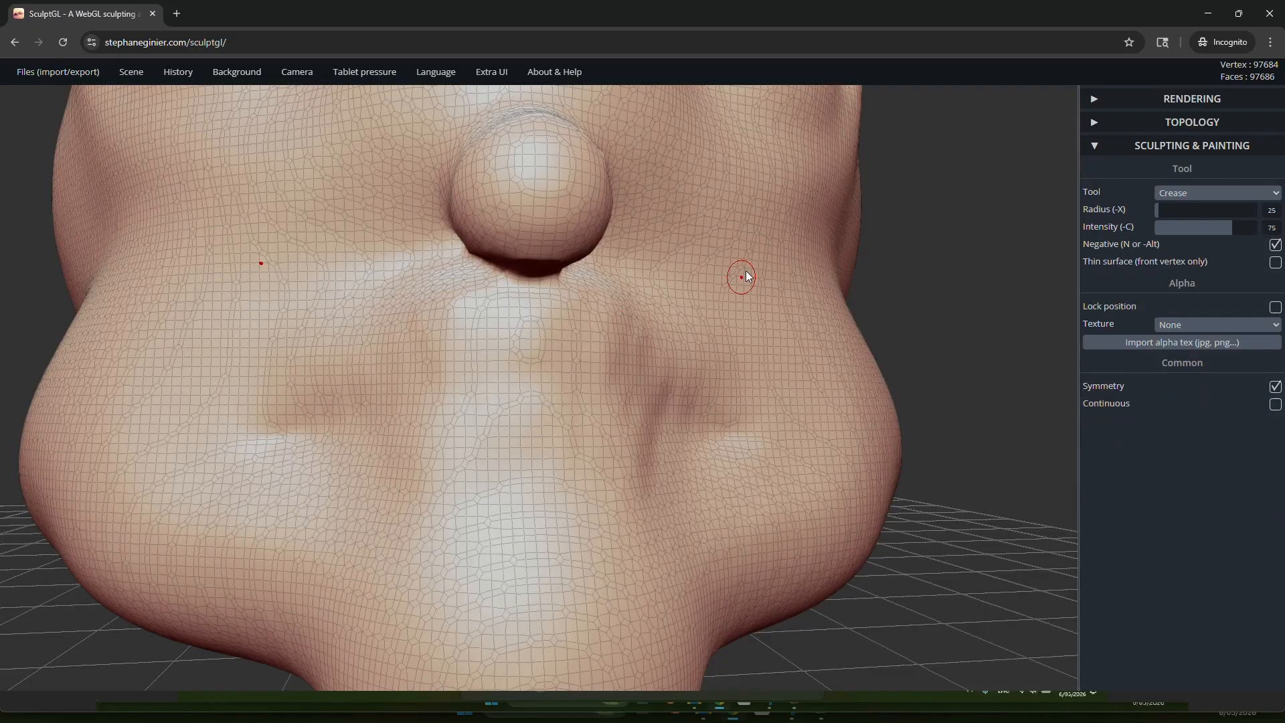
Step: Hide the wireframe and voxel-remesh the head as quads at resolution 150
{"action": "scroll", "coordinate": [729, 248], "scroll_direction": "down", "scroll_amount": 3}
{"action": "left_click_drag", "start_coordinate": [790, 258], "coordinate": [792, 325]}
{"action": "scroll", "coordinate": [797, 288], "scroll_direction": "down", "scroll_amount": 3}
{"action": "key", "text": "shift"}
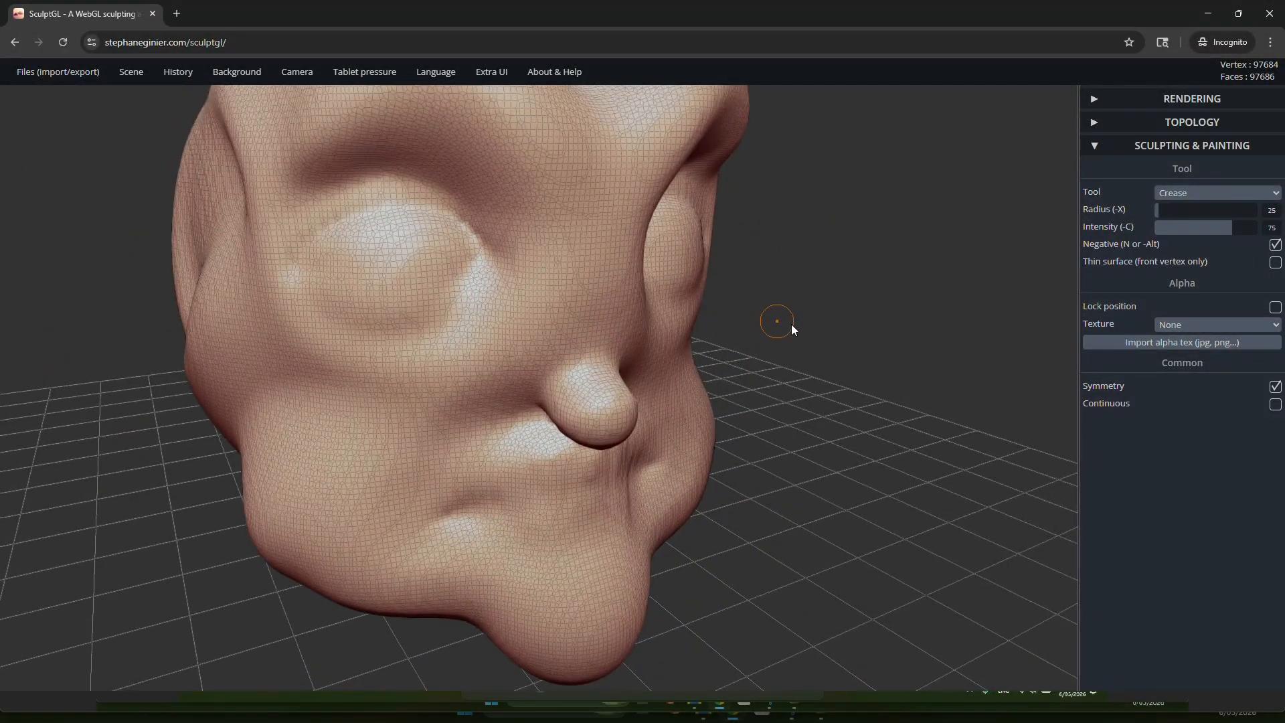
{"action": "left_click_drag", "start_coordinate": [641, 351], "coordinate": [853, 263]}
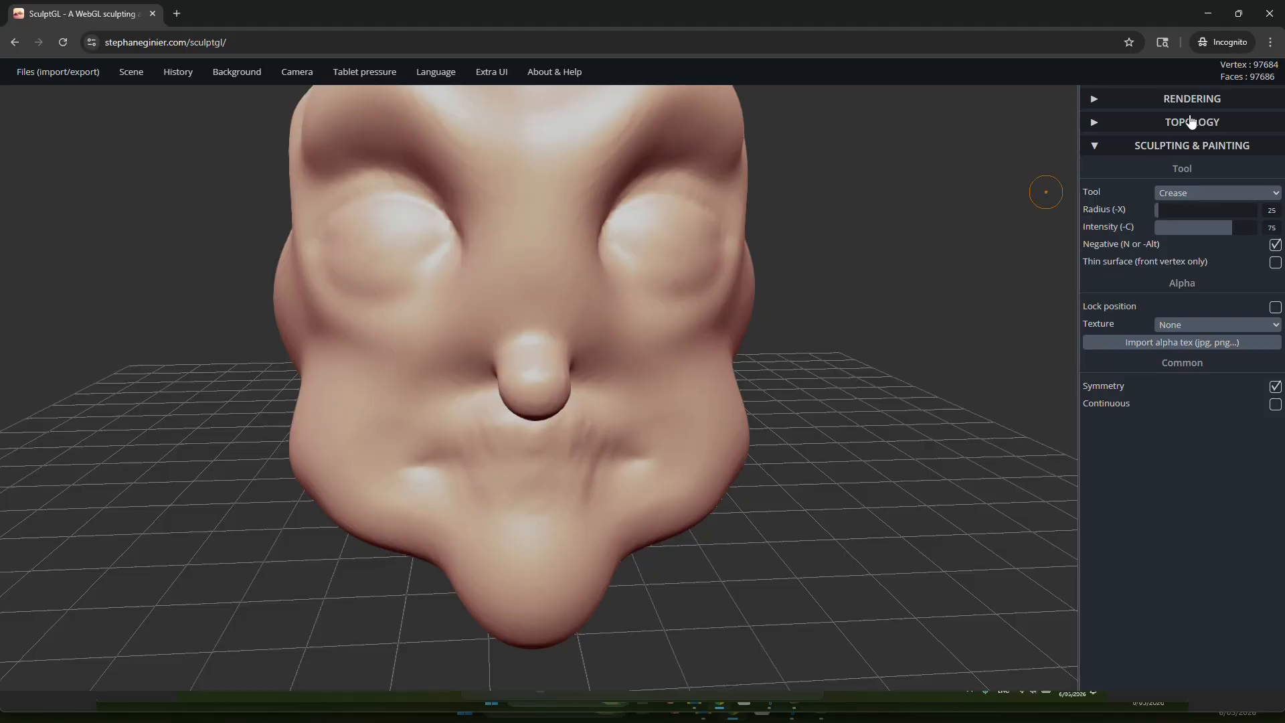
{"action": "left_click", "coordinate": [1169, 124]}
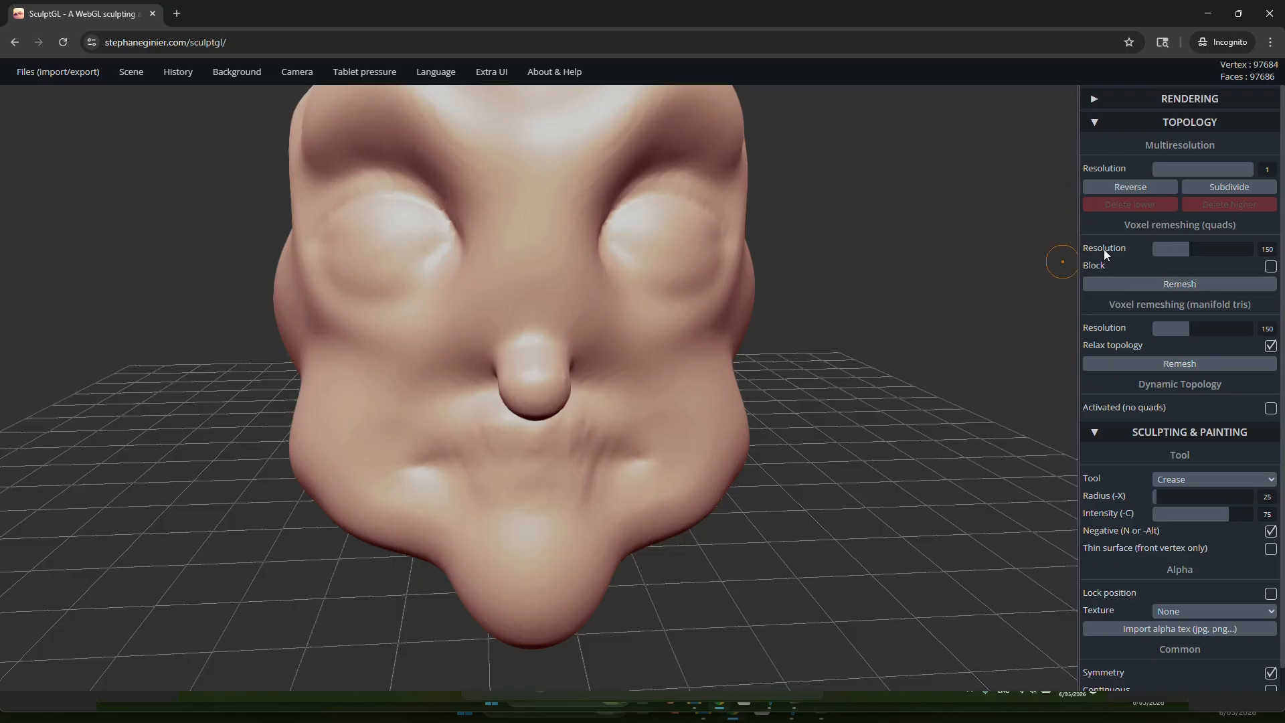
{"action": "left_click", "coordinate": [1182, 288]}
Step: Show the wireframe and examine the remeshed topology around the nose and mouth from several angles
{"action": "scroll", "coordinate": [559, 461], "scroll_direction": "up", "scroll_amount": 6}
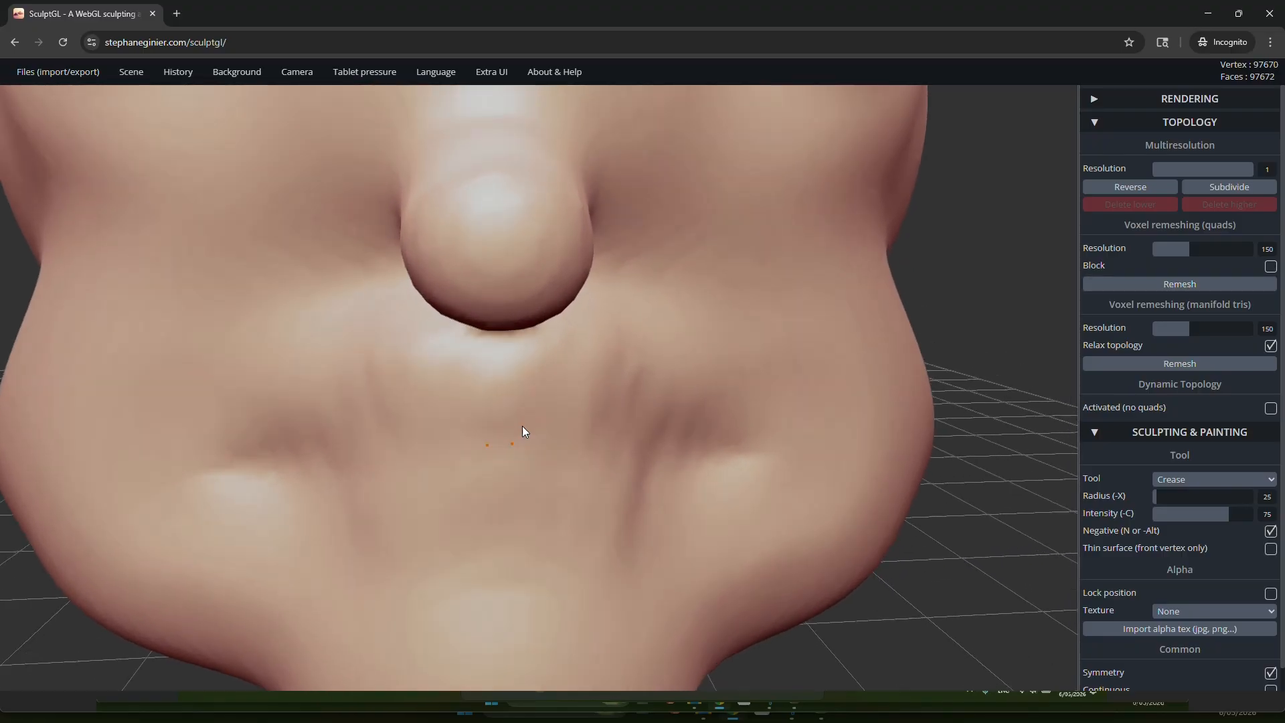
{"action": "right_click_drag", "start_coordinate": [522, 426], "coordinate": [531, 449]}
{"action": "key", "text": "w"}
{"action": "scroll", "coordinate": [532, 448], "scroll_direction": "up", "scroll_amount": 2}
{"action": "scroll", "coordinate": [402, 479], "scroll_direction": "up", "scroll_amount": 1}
{"action": "key", "text": "shift"}
{"action": "right_click_drag", "start_coordinate": [420, 479], "coordinate": [496, 474]}
{"action": "scroll", "coordinate": [341, 491], "scroll_direction": "up", "scroll_amount": 2}
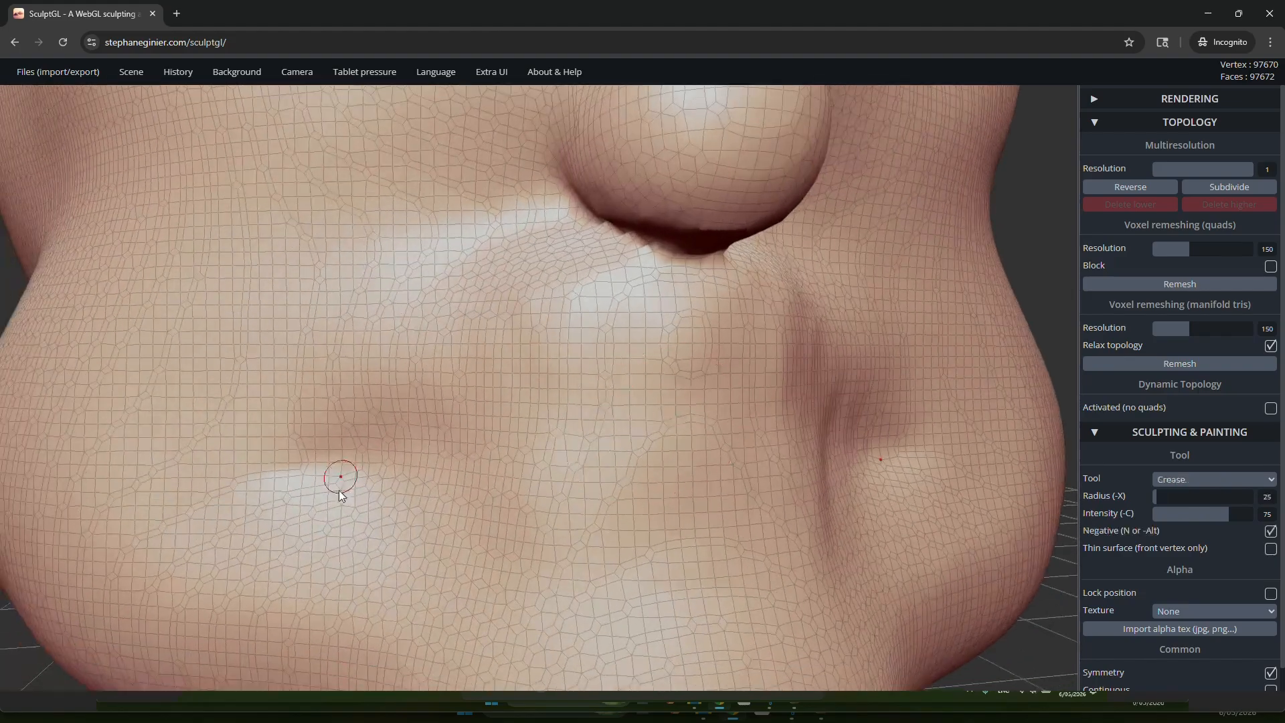
{"action": "right_click_drag", "start_coordinate": [695, 462], "coordinate": [589, 476]}
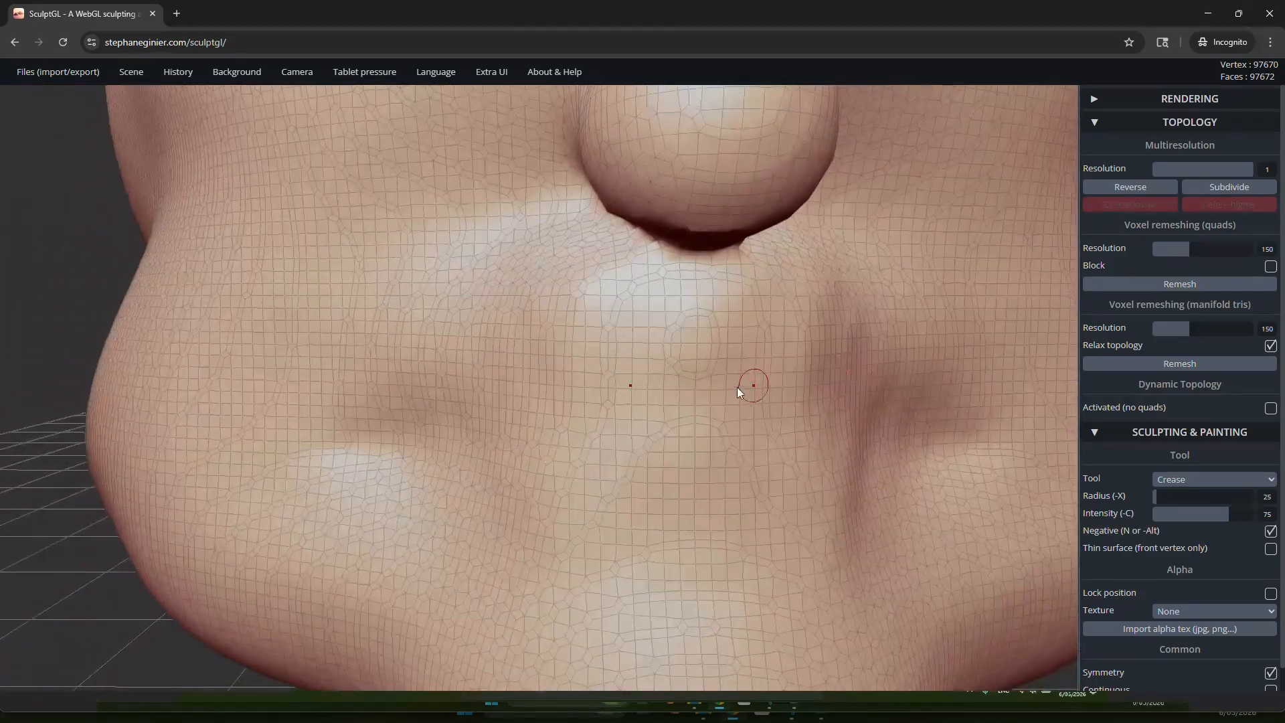
{"action": "right_click_drag", "start_coordinate": [686, 395], "coordinate": [589, 410]}
{"action": "scroll", "coordinate": [522, 432], "scroll_direction": "down", "scroll_amount": 4}
{"action": "right_click_drag", "start_coordinate": [479, 440], "coordinate": [533, 407]}
{"action": "scroll", "coordinate": [617, 448], "scroll_direction": "up", "scroll_amount": 2}
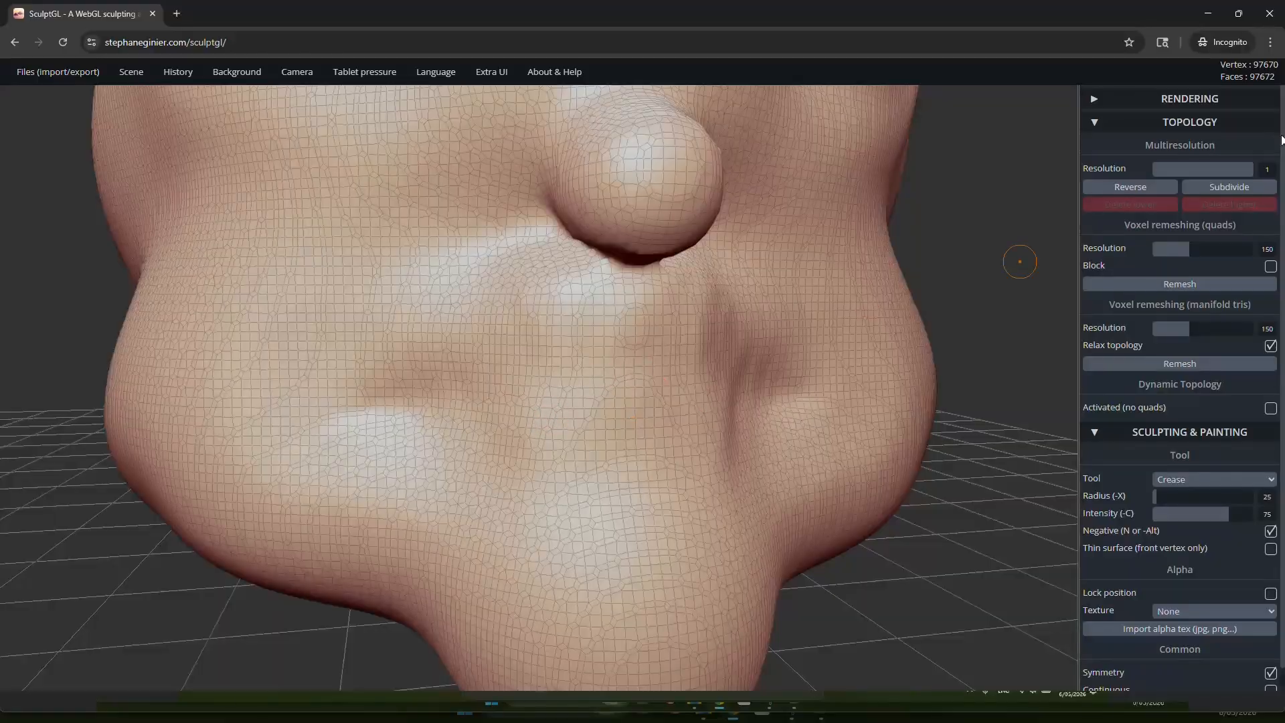
Step: Hide the wireframe and carve a mouth line across the face below the nose with the Crease tool
{"action": "left_click", "coordinate": [1180, 122]}
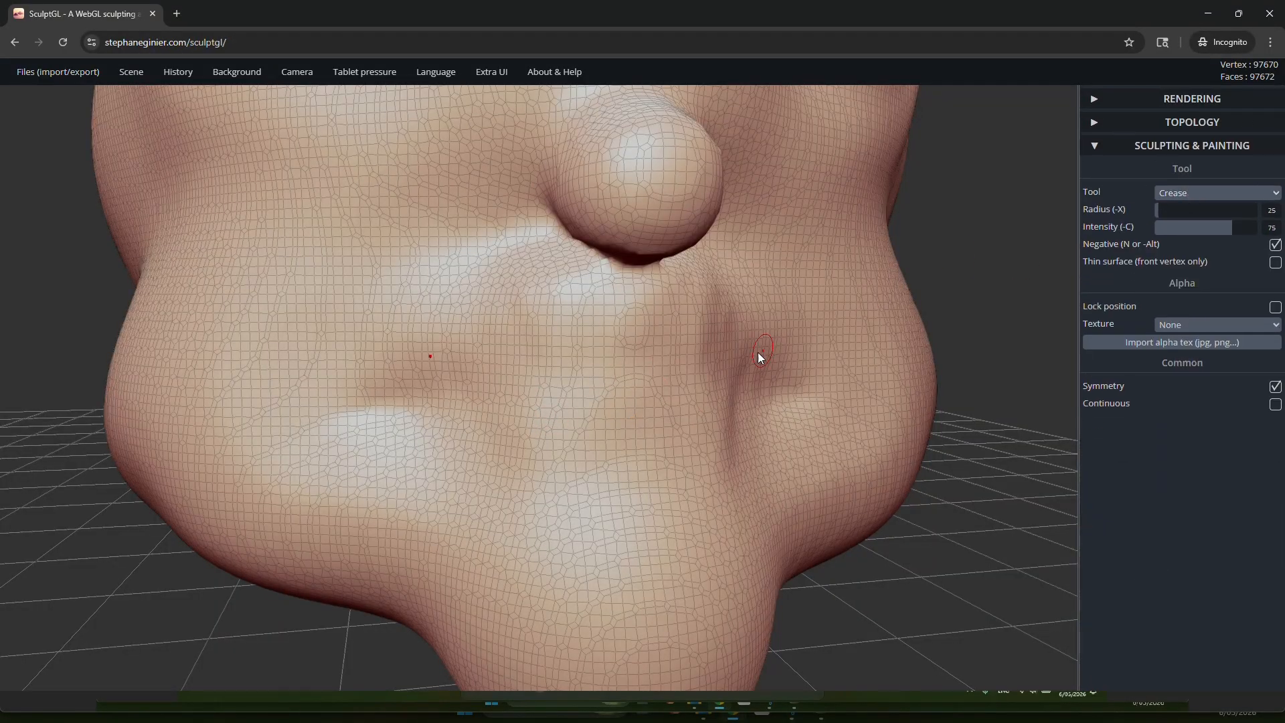
{"action": "key", "text": "w"}
{"action": "mouse_move", "coordinate": [378, 409]}
{"action": "left_mouse_down"}
{"action": "mouse_move", "coordinate": [626, 376]}
{"action": "mouse_move", "coordinate": [365, 415]}
{"action": "mouse_move", "coordinate": [334, 405]}
{"action": "mouse_move", "coordinate": [502, 391]}
{"action": "left_mouse_up"}
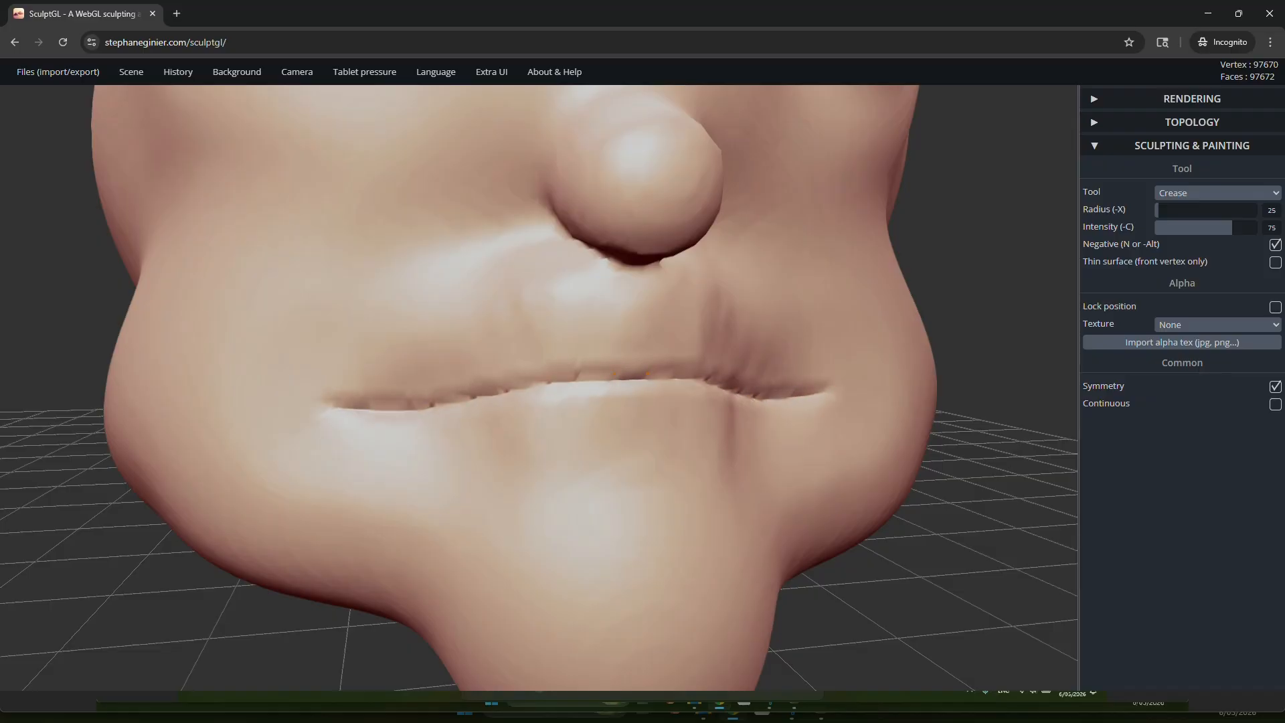
Step: Carve a symmetrical crease along the closed eyelids, from the outer to the inner eye corner
{"action": "scroll", "coordinate": [570, 351], "scroll_direction": "down", "scroll_amount": 5}
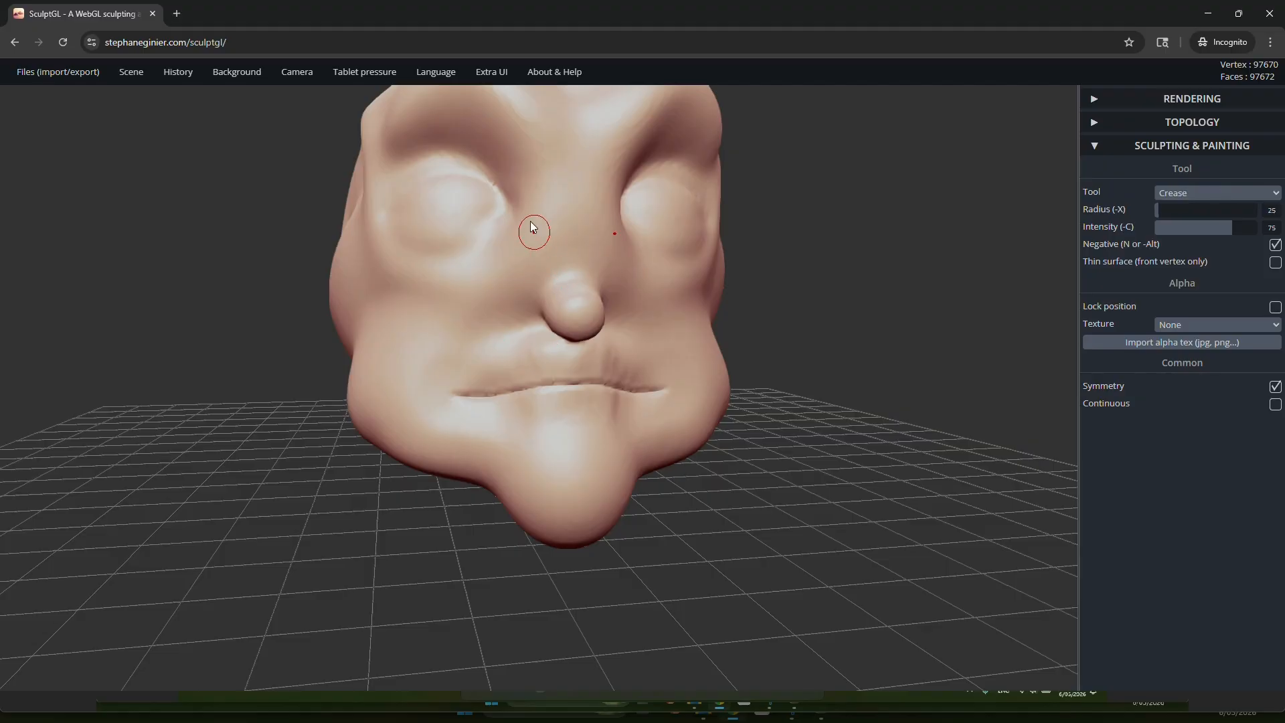
{"action": "scroll", "coordinate": [589, 335], "scroll_direction": "up", "scroll_amount": 10}
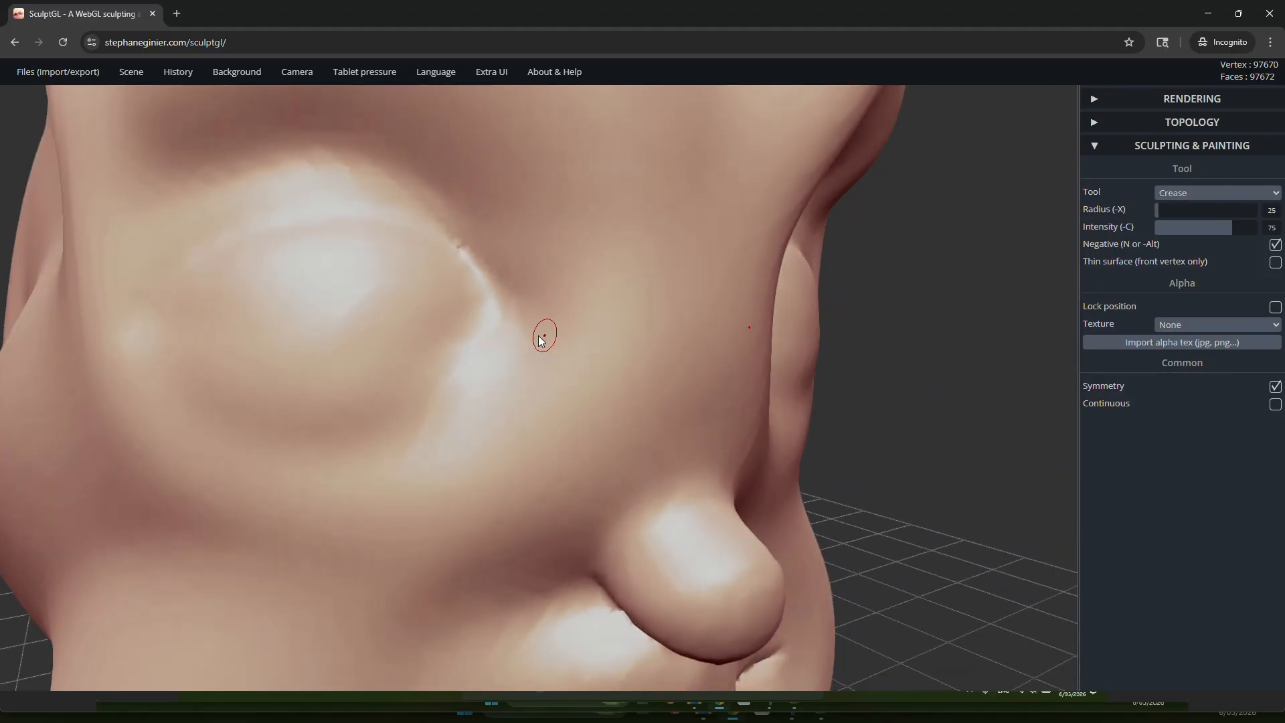
{"action": "left_click_drag", "start_coordinate": [140, 307], "coordinate": [183, 314]}
{"action": "mouse_move", "coordinate": [435, 326]}
{"action": "left_mouse_down"}
{"action": "mouse_move", "coordinate": [328, 344]}
{"action": "mouse_move", "coordinate": [223, 335]}
{"action": "mouse_move", "coordinate": [491, 316]}
{"action": "left_mouse_up"}
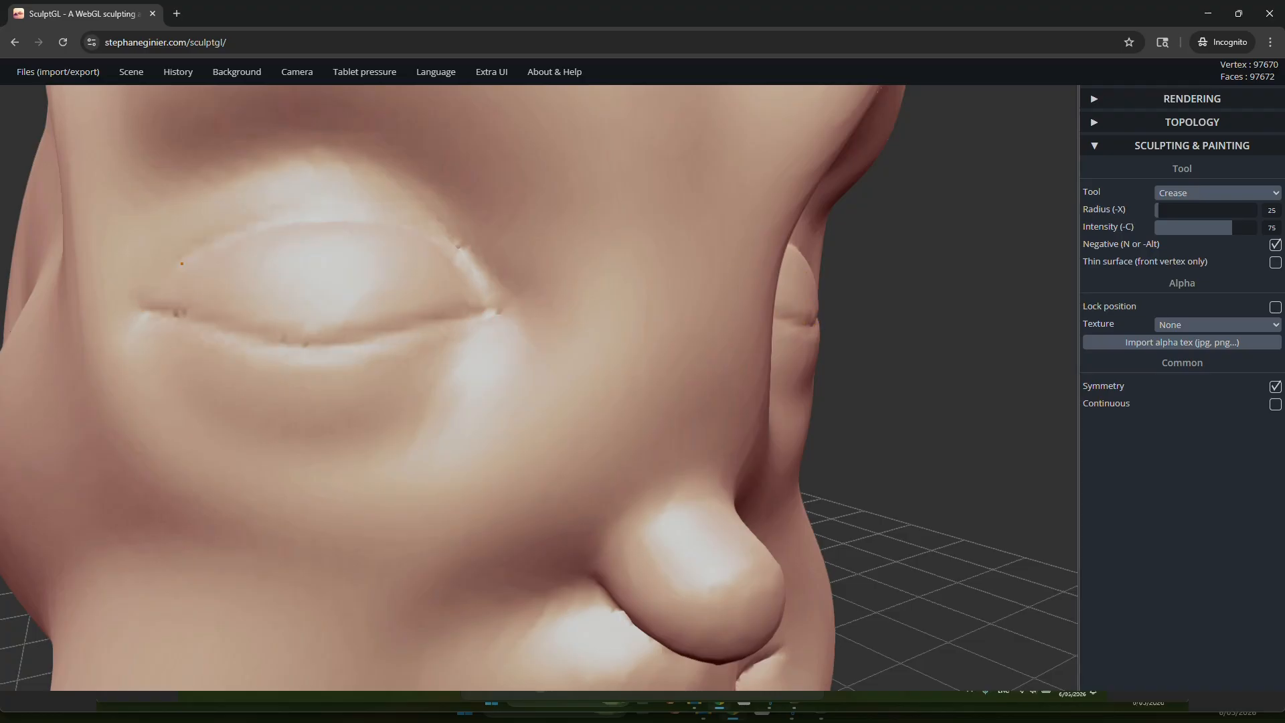
Step: Activate dynamic topology for the mesh and show the wireframe
{"action": "left_click", "coordinate": [1166, 125]}
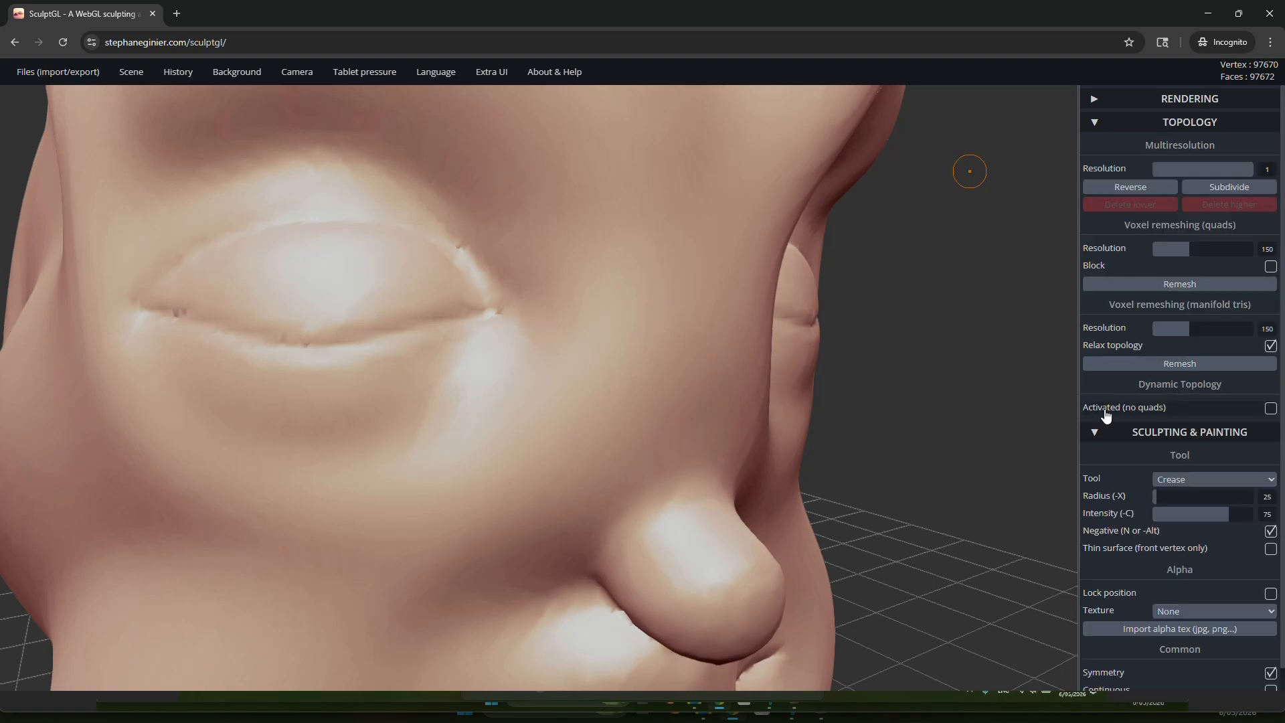
{"action": "left_click", "coordinate": [1272, 409]}
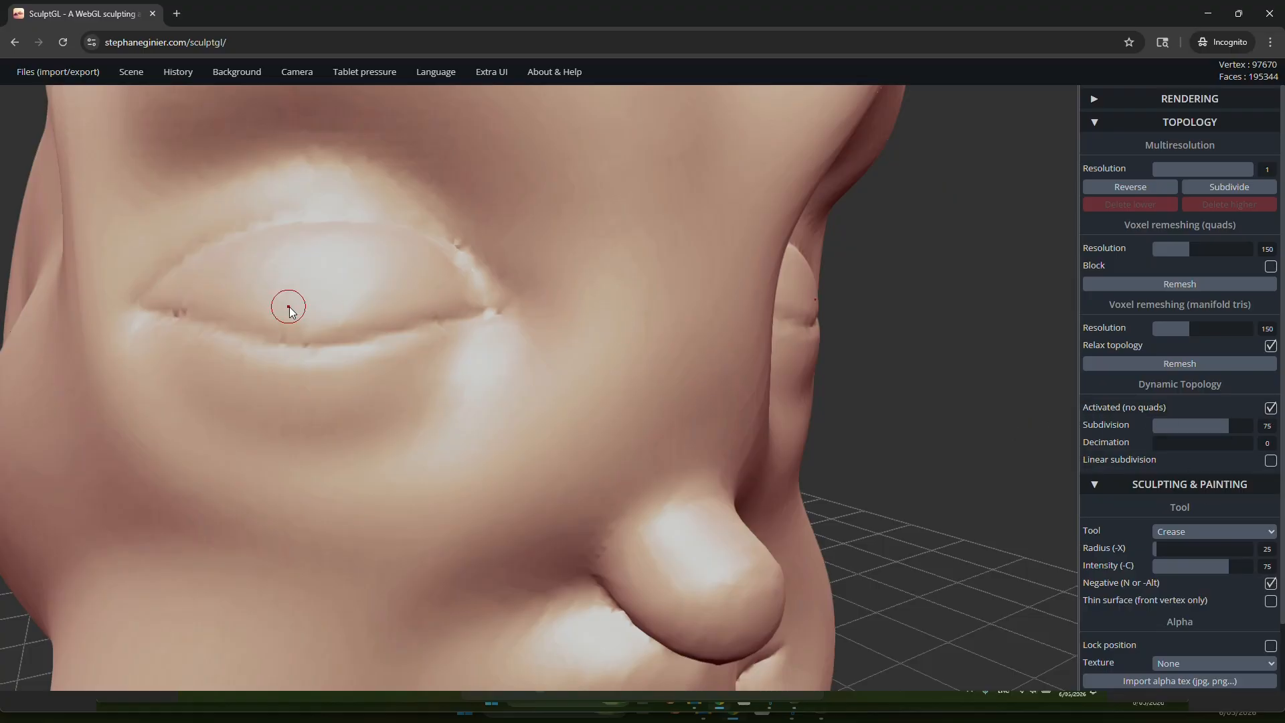
{"action": "middle_click_drag", "start_coordinate": [320, 292], "coordinate": [452, 287], "text": "shift"}
{"action": "key", "text": "w"}
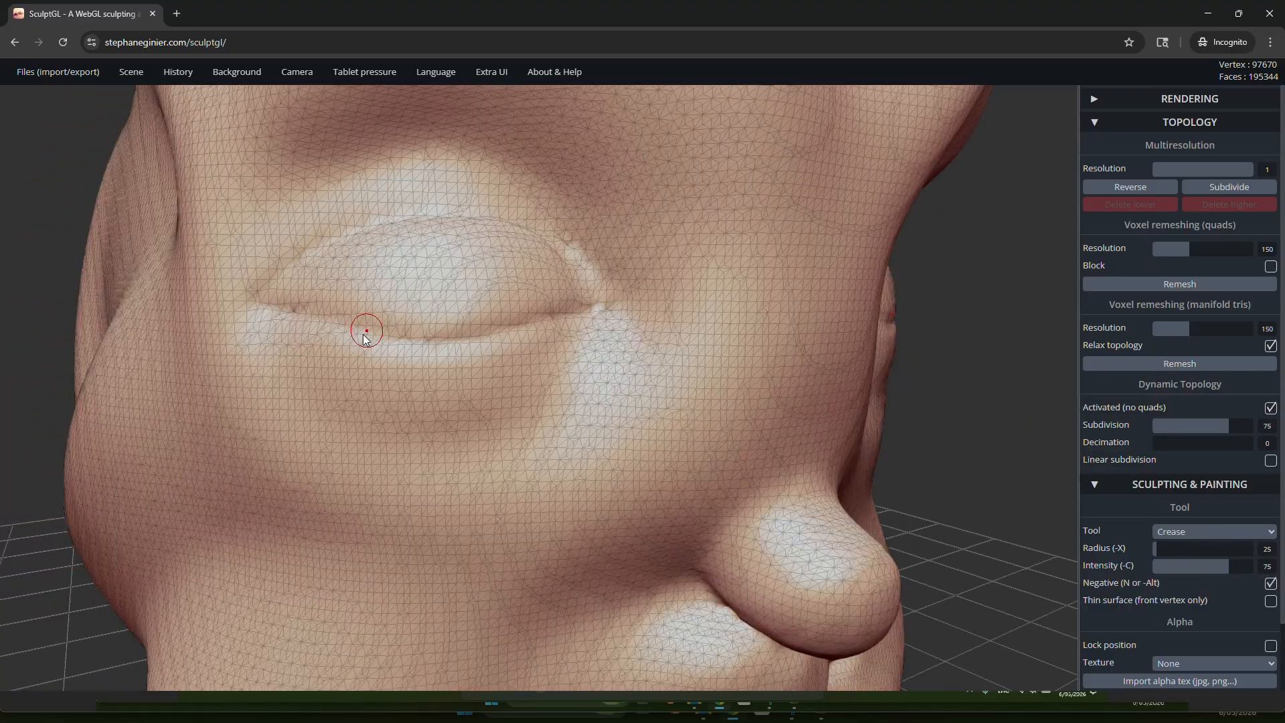
Step: Deepen the crease along the closed eyelid from corner to corner
{"action": "scroll", "coordinate": [344, 332], "scroll_direction": "up", "scroll_amount": 3}
{"action": "mouse_move", "coordinate": [229, 295]}
{"action": "left_mouse_down"}
{"action": "mouse_move", "coordinate": [415, 331]}
{"action": "mouse_move", "coordinate": [509, 326]}
{"action": "mouse_move", "coordinate": [677, 280]}
{"action": "left_mouse_up"}
{"action": "scroll", "coordinate": [654, 282], "scroll_direction": "down", "scroll_amount": 5}
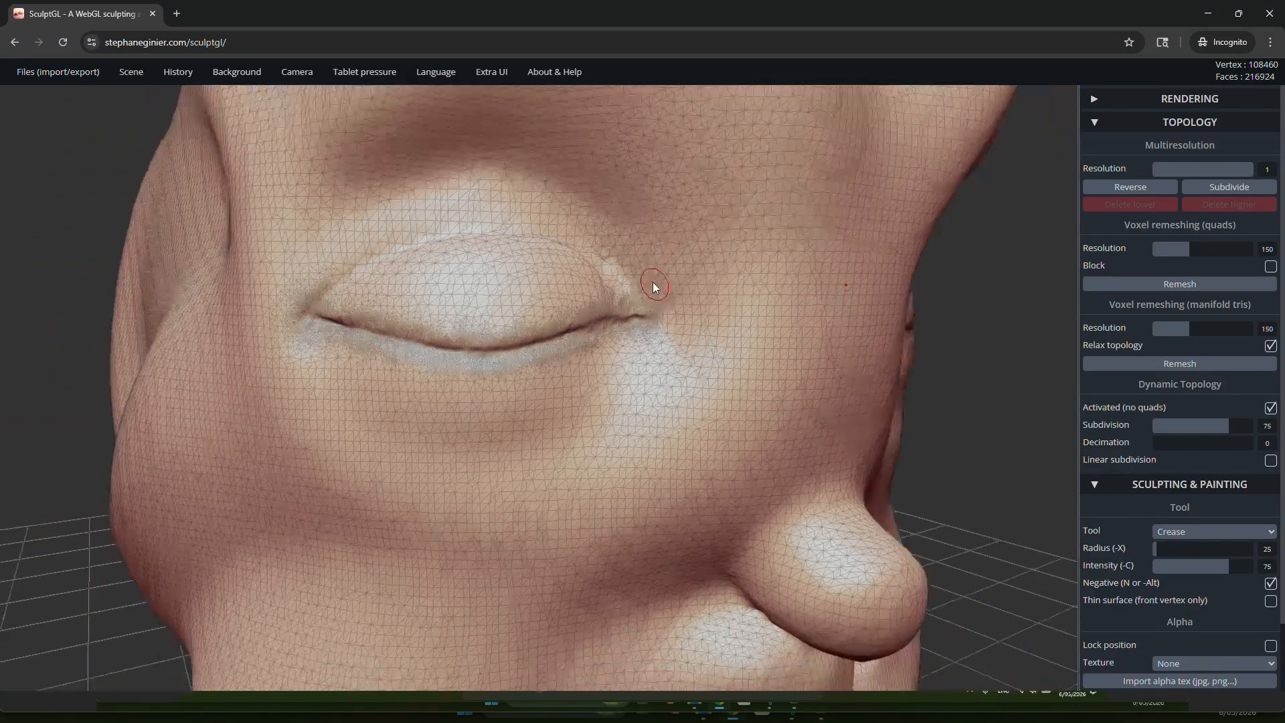
Step: Try a stroke on the cheek below the eye and undo it
{"action": "scroll", "coordinate": [598, 330], "scroll_direction": "down", "scroll_amount": 2}
{"action": "mouse_move", "coordinate": [525, 412]}
{"action": "left_mouse_down"}
{"action": "mouse_move", "coordinate": [492, 441]}
{"action": "mouse_move", "coordinate": [541, 414]}
{"action": "left_mouse_up"}
{"action": "scroll", "coordinate": [482, 429], "scroll_direction": "up", "scroll_amount": 8}
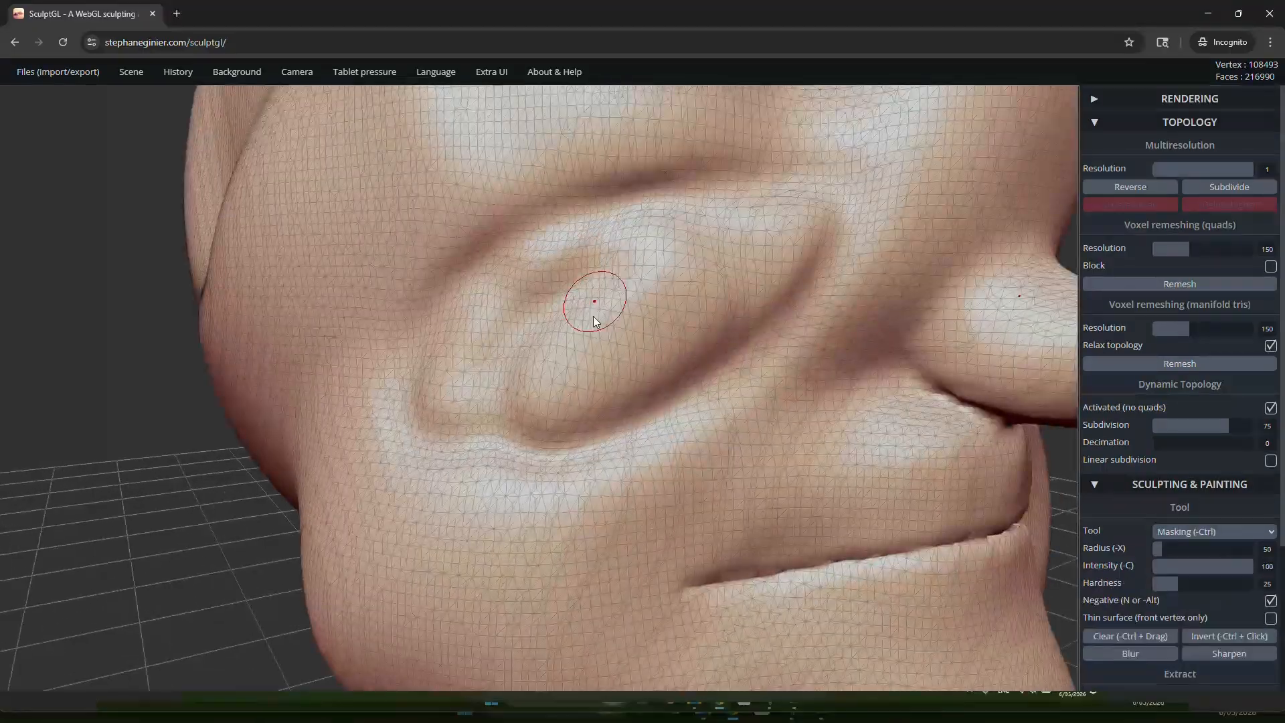
{"action": "key", "text": "ctrl+z"}
Step: Try a fine crease along the outer edge of the upper eyelid, inspect its mesh density and undo it
{"action": "middle_click_drag", "start_coordinate": [672, 152], "coordinate": [602, 498], "text": "shift"}
{"action": "scroll", "coordinate": [601, 498], "scroll_direction": "up", "scroll_amount": 5}
{"action": "middle_click_drag", "start_coordinate": [432, 343], "coordinate": [733, 598], "text": "shift"}
{"action": "scroll", "coordinate": [733, 600], "scroll_direction": "up", "scroll_amount": 2}
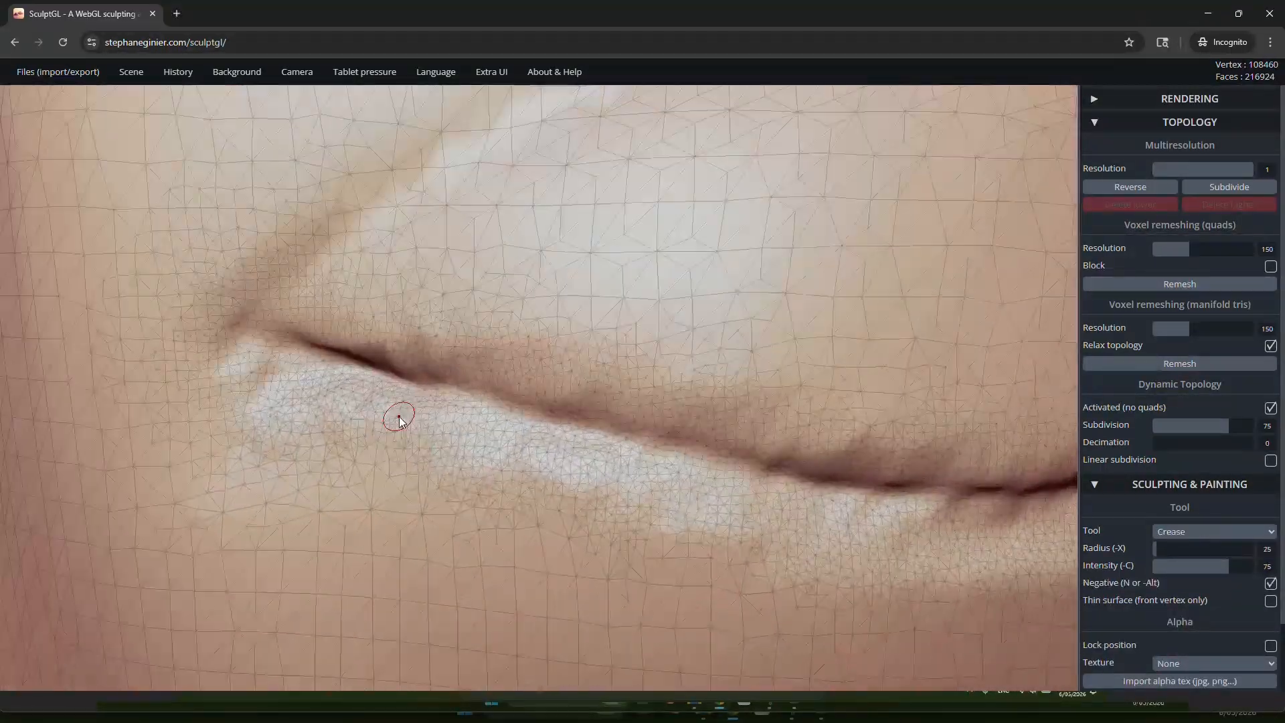
{"action": "mouse_move", "coordinate": [282, 314]}
{"action": "left_mouse_down"}
{"action": "mouse_move", "coordinate": [398, 186]}
{"action": "mouse_move", "coordinate": [537, 110]}
{"action": "left_mouse_up"}
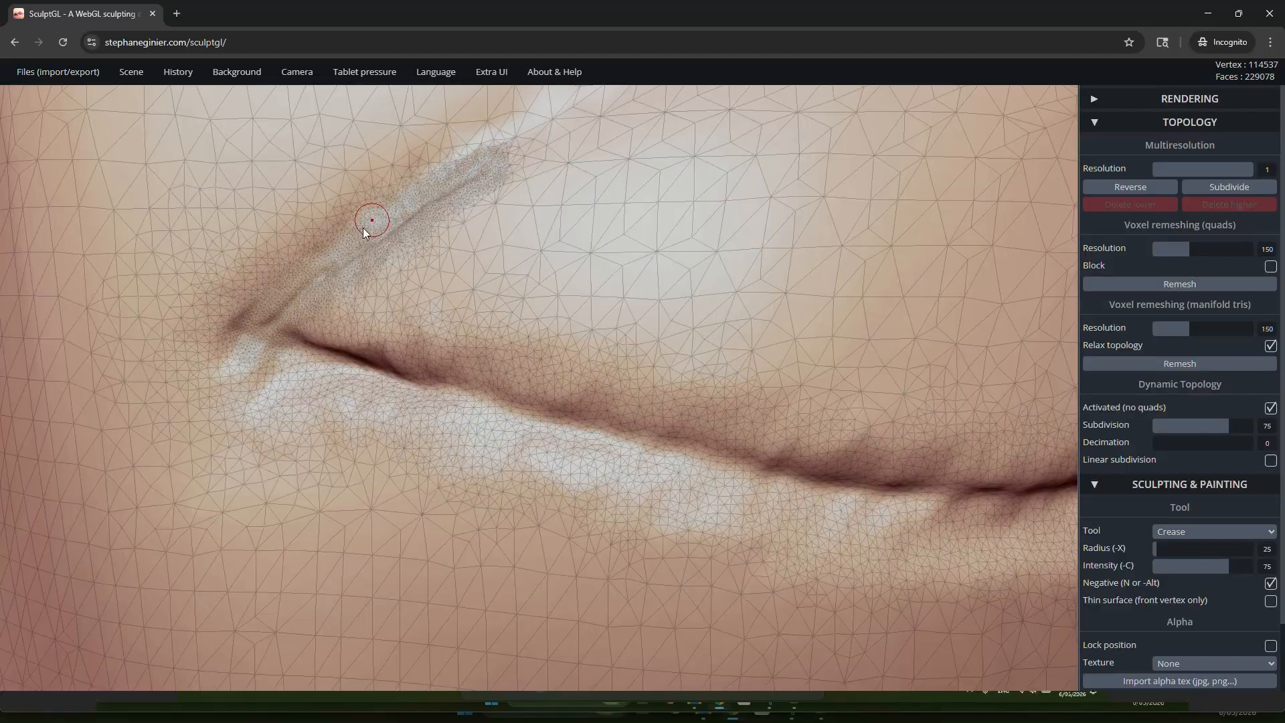
{"action": "mouse_move", "coordinate": [344, 247]}
{"action": "middle_mouse_down", "text": "shift"}
{"action": "mouse_move", "coordinate": [604, 357]}
{"action": "mouse_move", "coordinate": [551, 310]}
{"action": "middle_mouse_up", "text": "shift"}
{"action": "scroll", "coordinate": [464, 320], "scroll_direction": "up", "scroll_amount": 3}
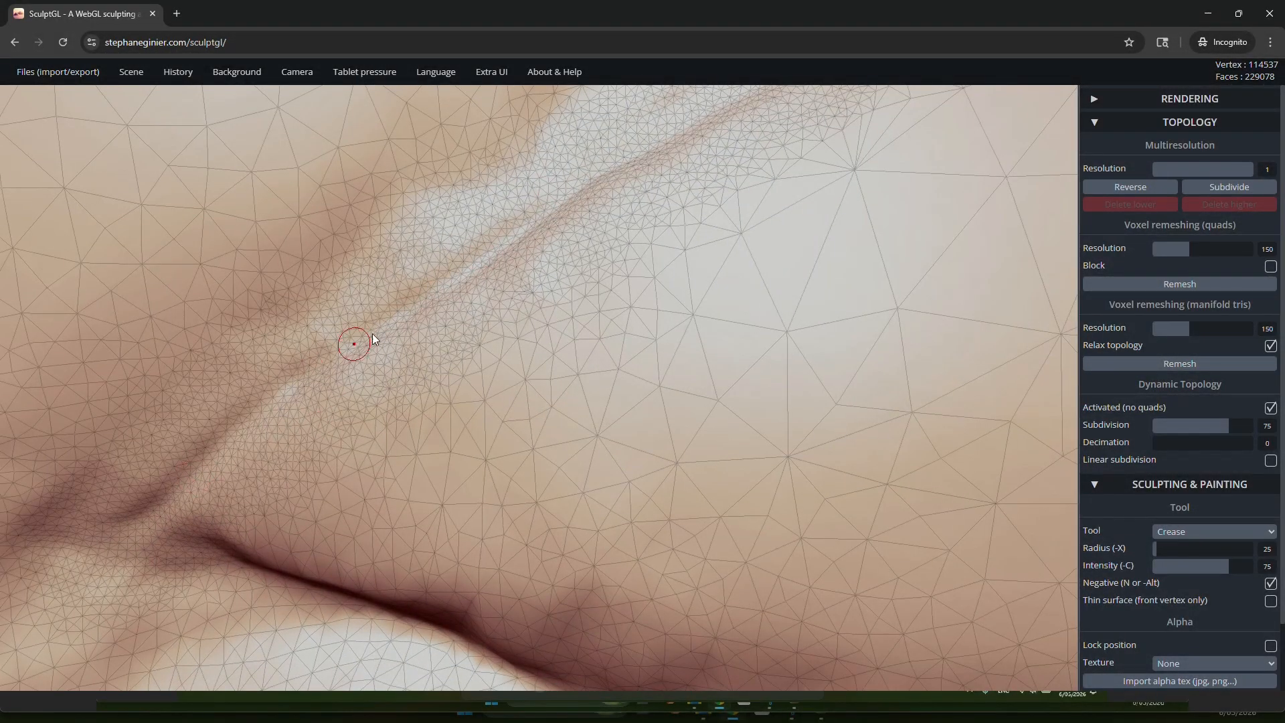
{"action": "scroll", "coordinate": [529, 259], "scroll_direction": "down", "scroll_amount": 8}
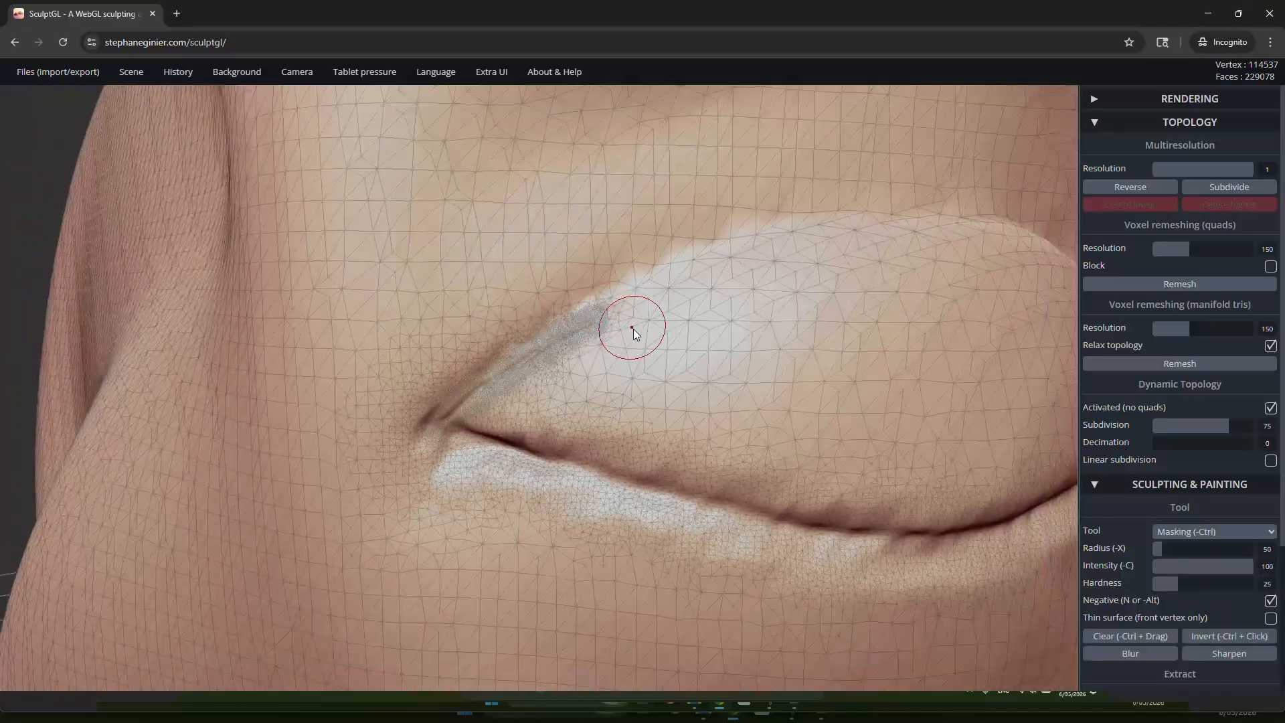
{"action": "key", "text": "ctrl+z"}
Step: Deactivate dynamic topology, hide the wireframe and voxel-remesh the head as quads at resolution 150
{"action": "scroll", "coordinate": [633, 329], "scroll_direction": "down", "scroll_amount": 4}
{"action": "middle_click_drag", "start_coordinate": [750, 329], "coordinate": [589, 342], "text": "shift"}
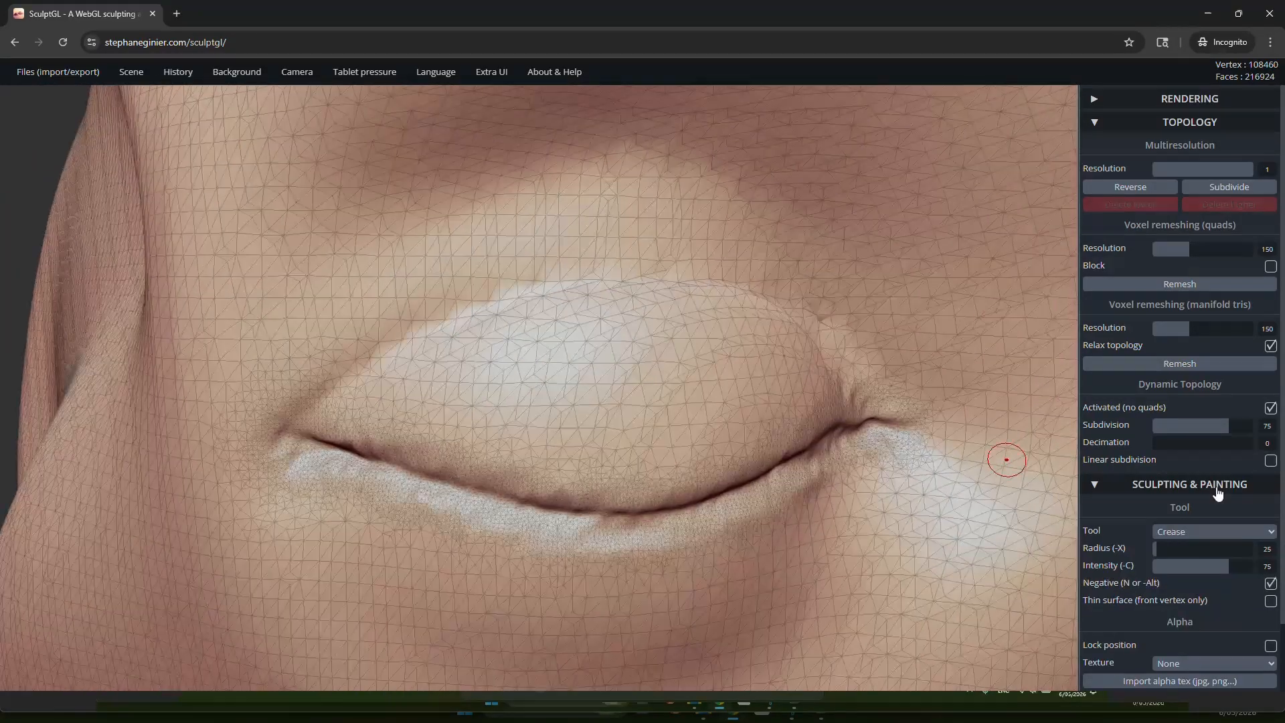
{"action": "left_click", "coordinate": [1270, 408]}
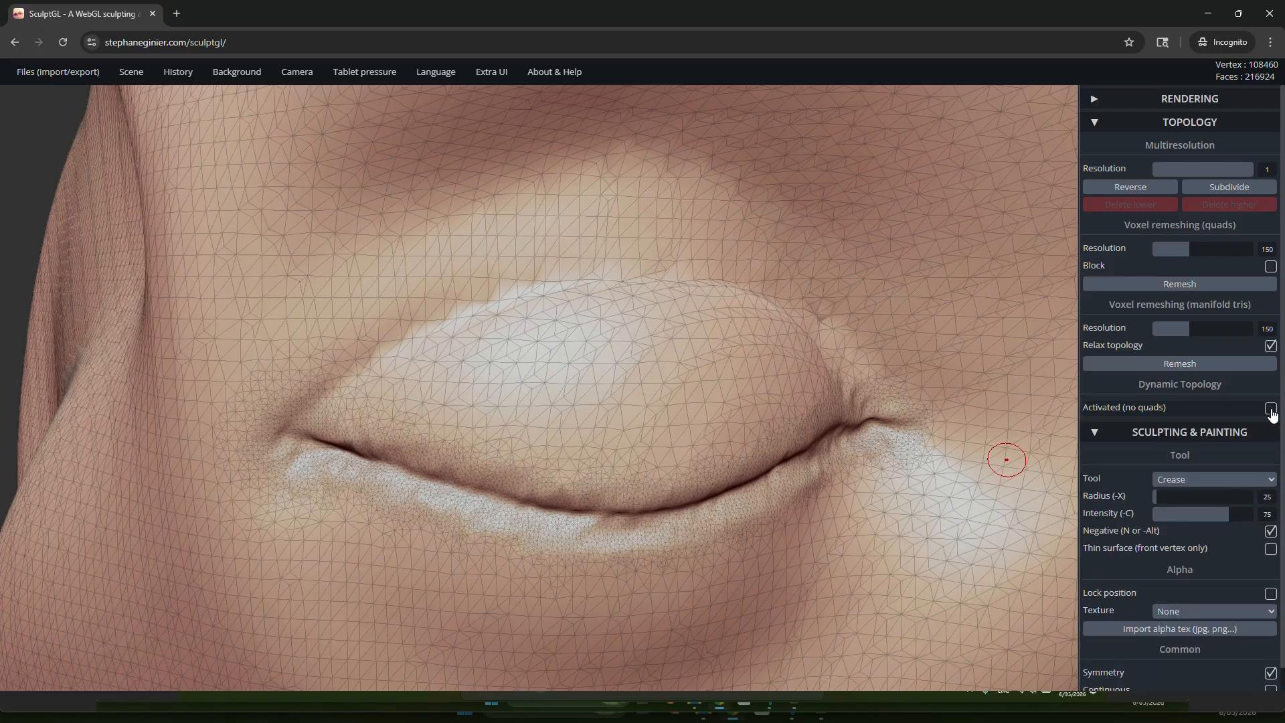
{"action": "right_click_drag", "start_coordinate": [739, 362], "coordinate": [677, 332]}
{"action": "scroll", "coordinate": [654, 351], "scroll_direction": "down", "scroll_amount": 4}
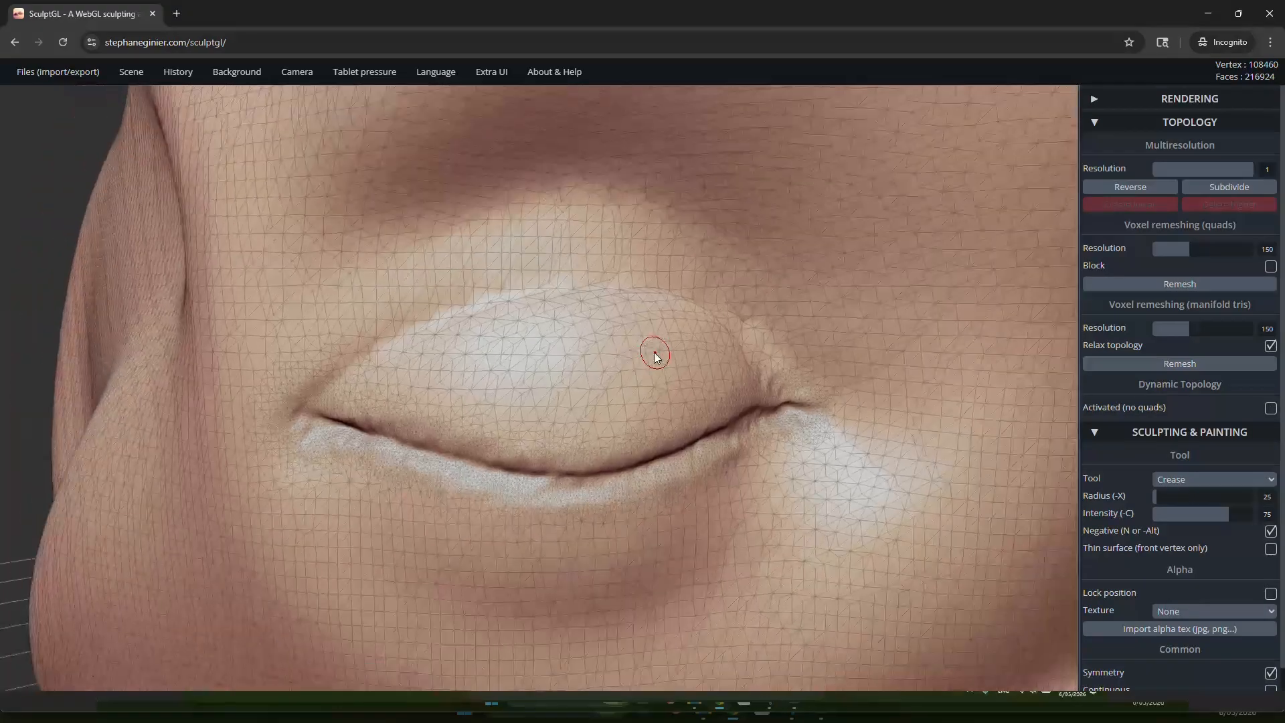
{"action": "key", "text": "w"}
{"action": "right_click_drag", "start_coordinate": [732, 377], "coordinate": [1041, 331]}
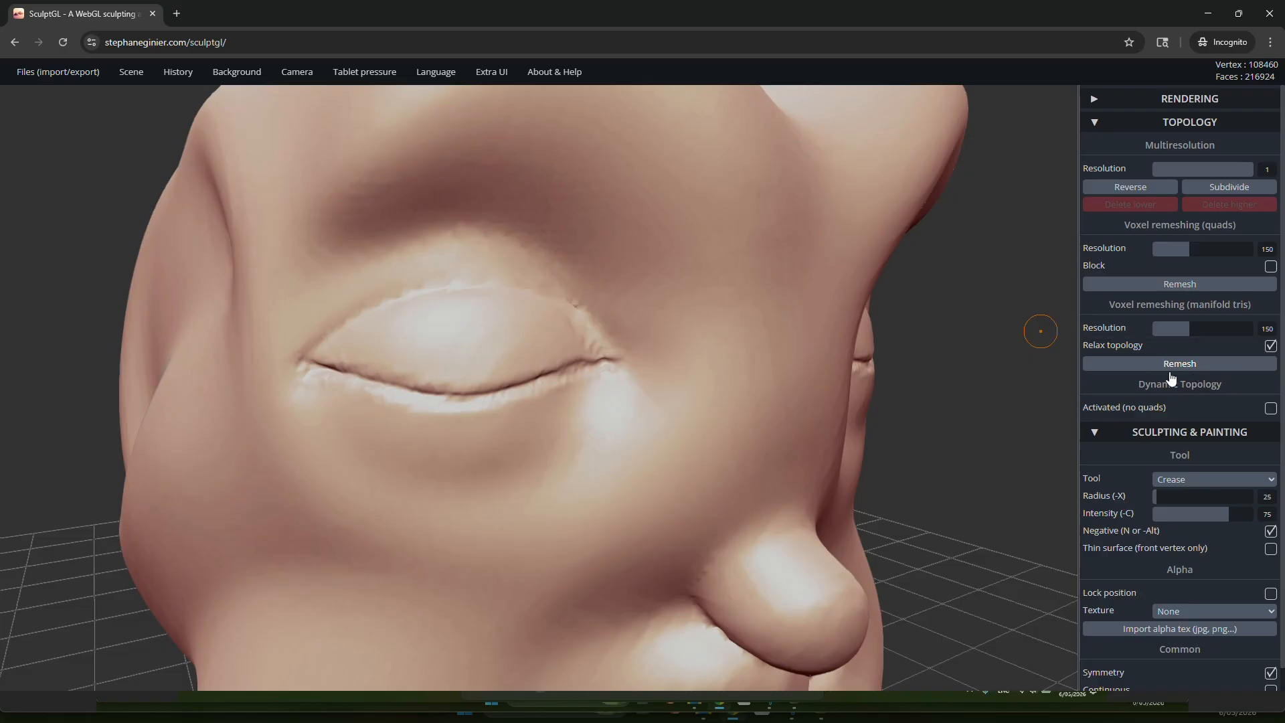
{"action": "left_click", "coordinate": [1179, 288]}
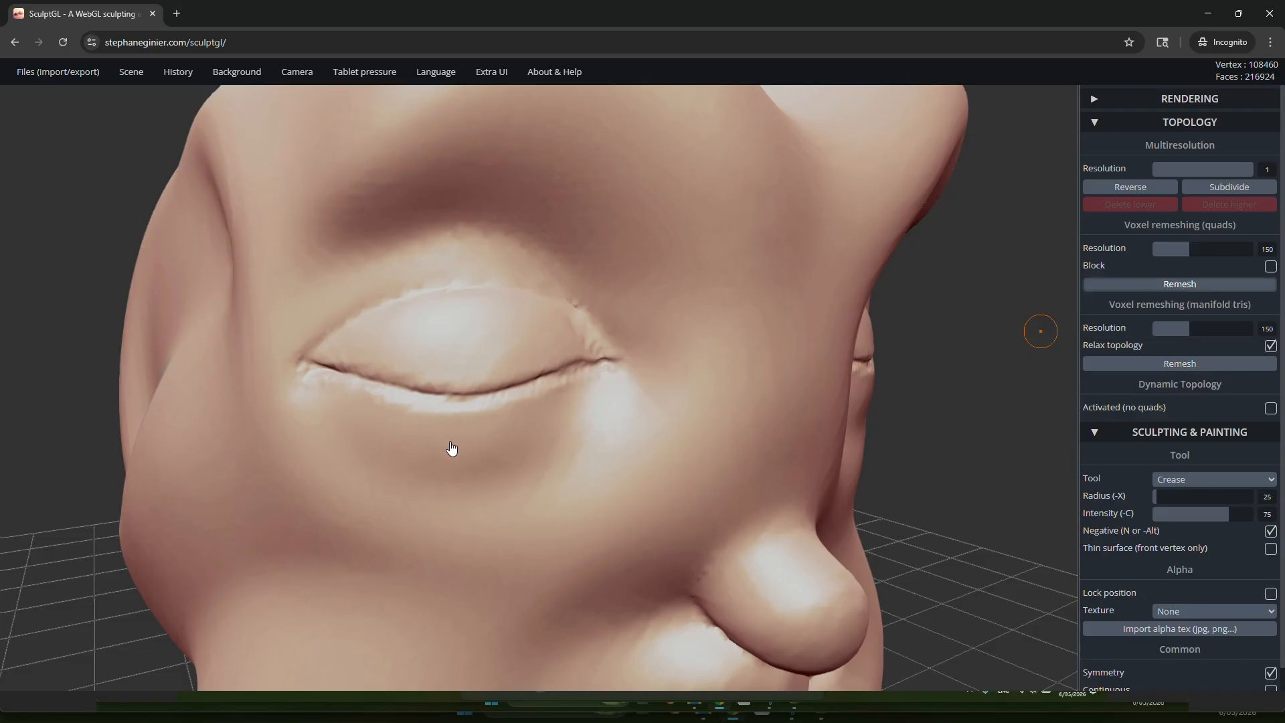
Step: Carve the closed eyelid line again with the Crease tool on the remeshed head
{"action": "middle_click_drag", "start_coordinate": [450, 388], "coordinate": [416, 368]}
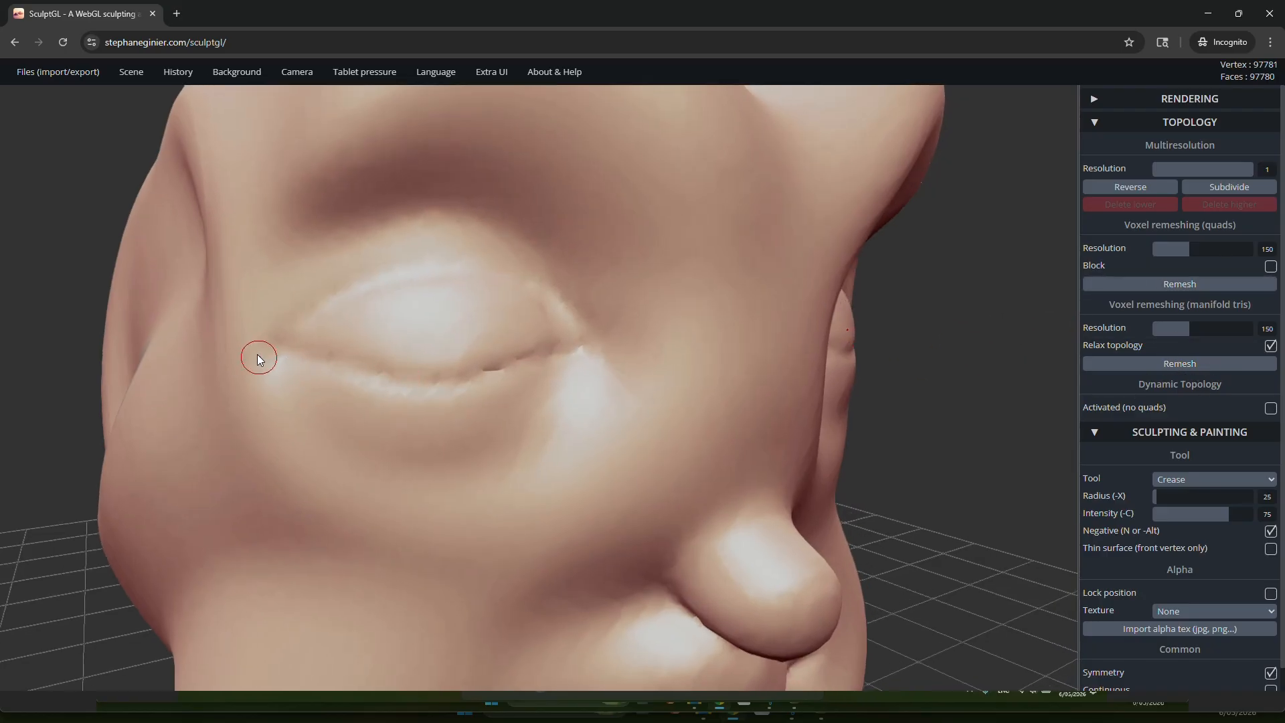
{"action": "mouse_move", "coordinate": [330, 355]}
{"action": "left_mouse_down"}
{"action": "mouse_move", "coordinate": [439, 383]}
{"action": "mouse_move", "coordinate": [552, 353]}
{"action": "mouse_move", "coordinate": [462, 377]}
{"action": "mouse_move", "coordinate": [366, 379]}
{"action": "left_mouse_up"}
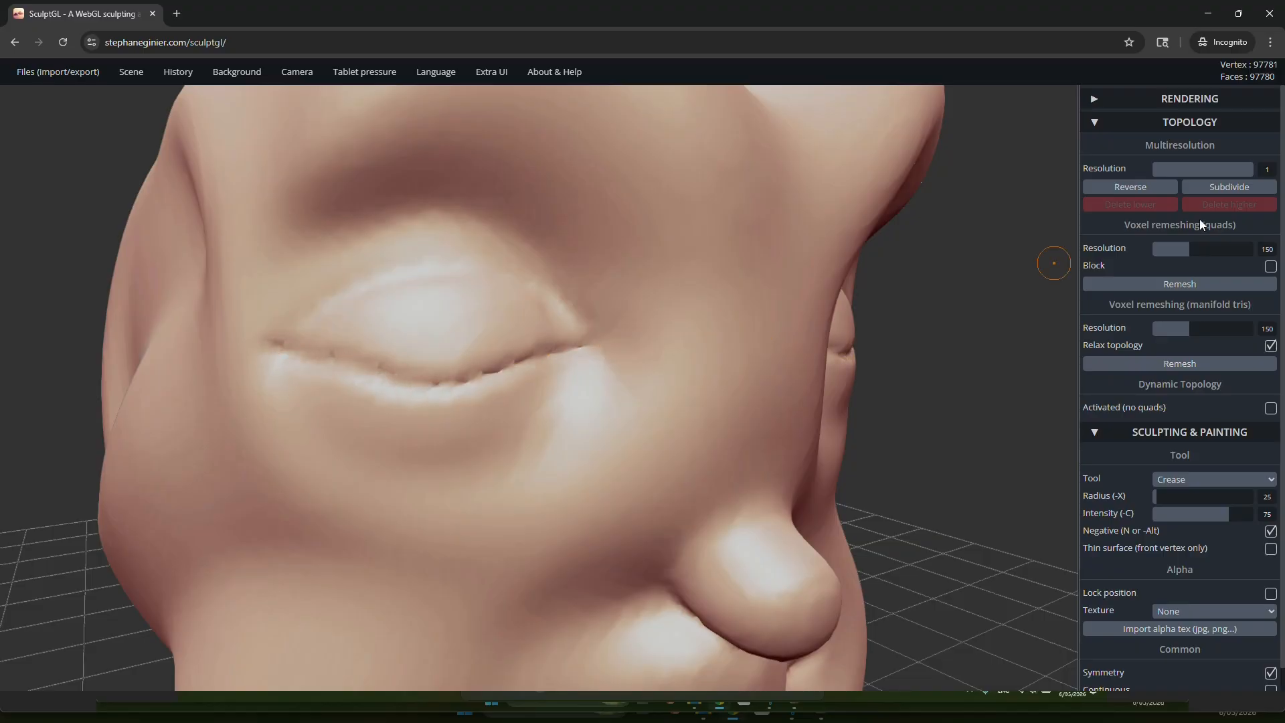
Step: Subdivide the head mesh once and inspect the denser wireframe around the eyelid
{"action": "left_click", "coordinate": [1244, 188]}
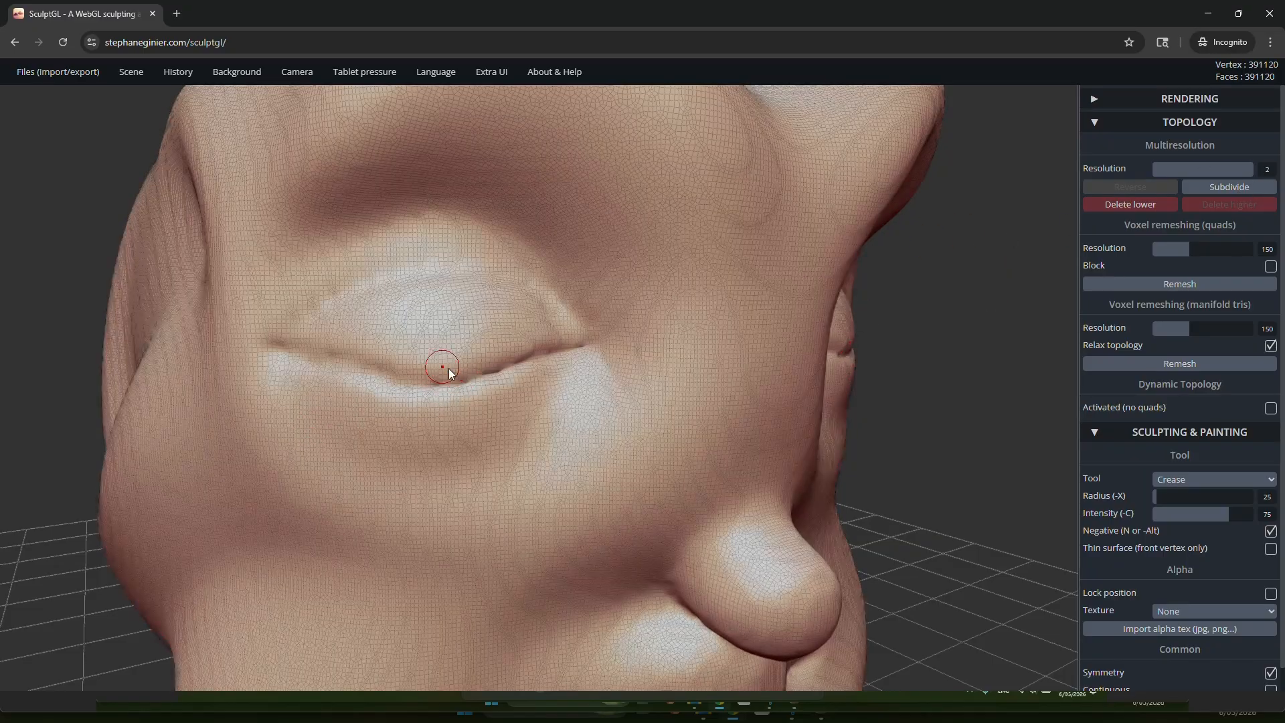
{"action": "scroll", "coordinate": [444, 367], "scroll_direction": "up", "scroll_amount": 5}
{"action": "scroll", "coordinate": [514, 391], "scroll_direction": "up", "scroll_amount": 2}
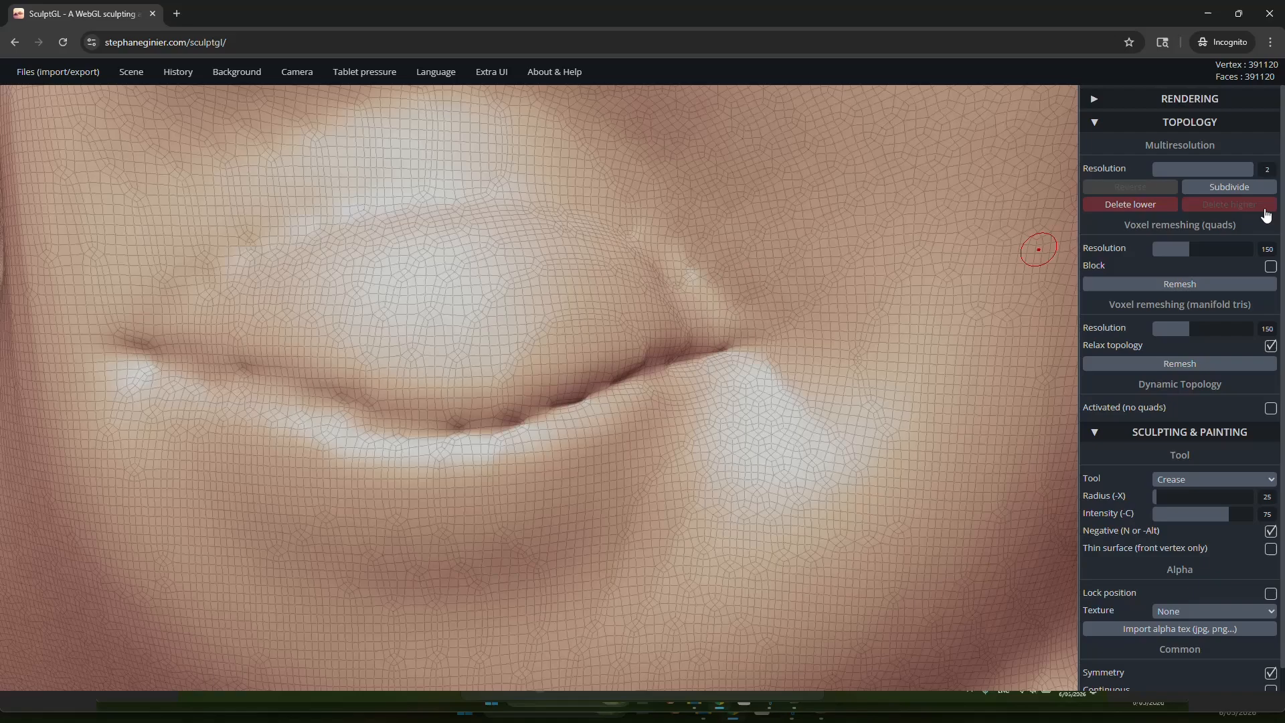
Step: Try to subdivide the head mesh once more and cancel the operation
{"action": "left_click", "coordinate": [1235, 193]}
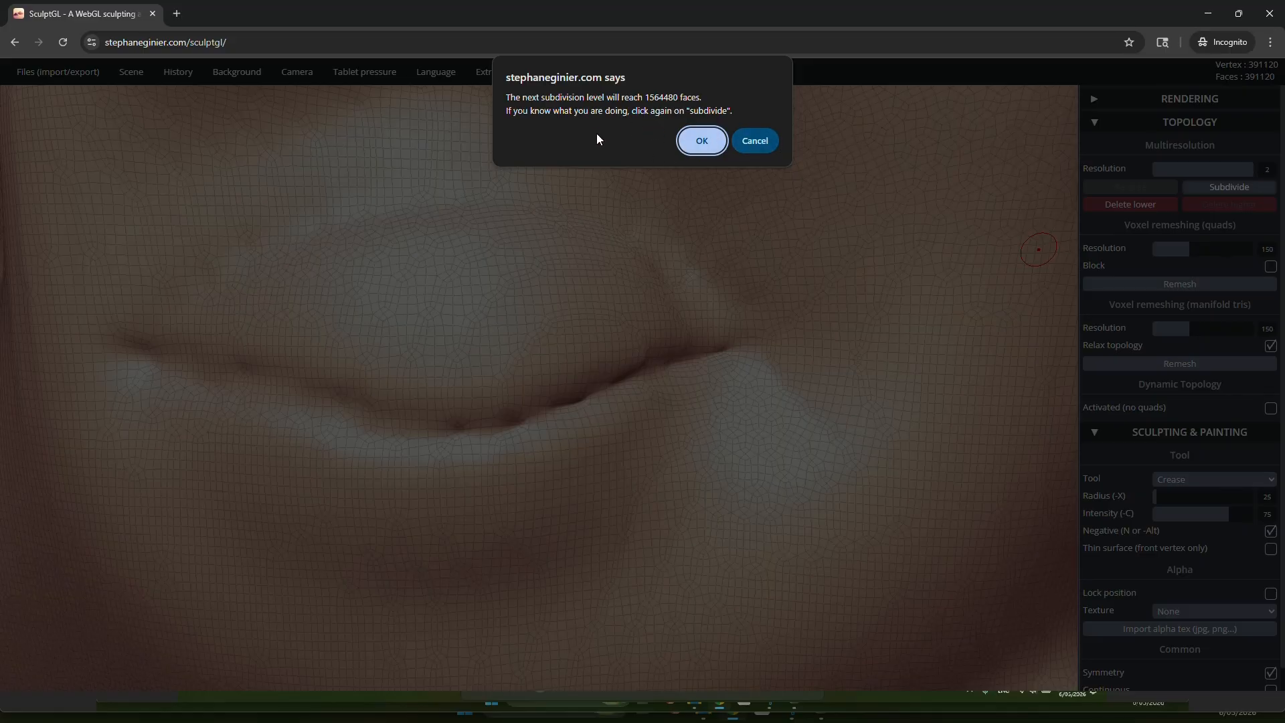
{"action": "left_click", "coordinate": [757, 140]}
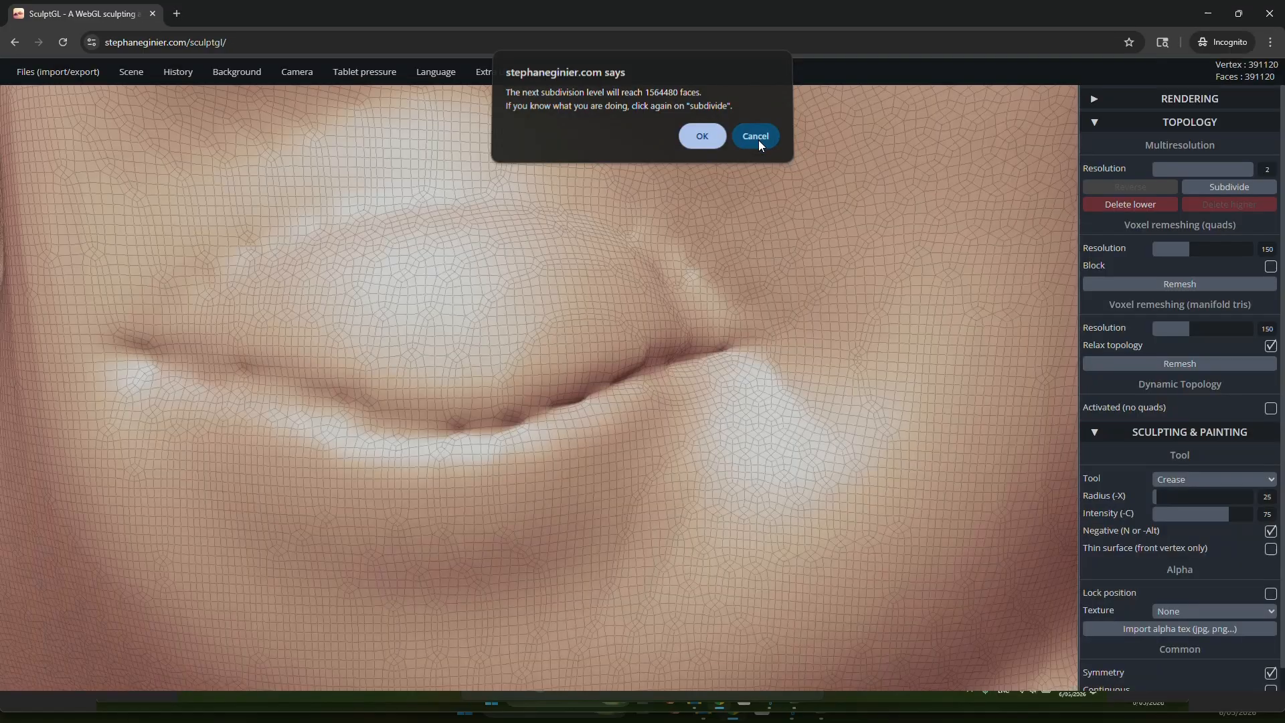
{"action": "scroll", "coordinate": [577, 288], "scroll_direction": "down", "scroll_amount": 7}
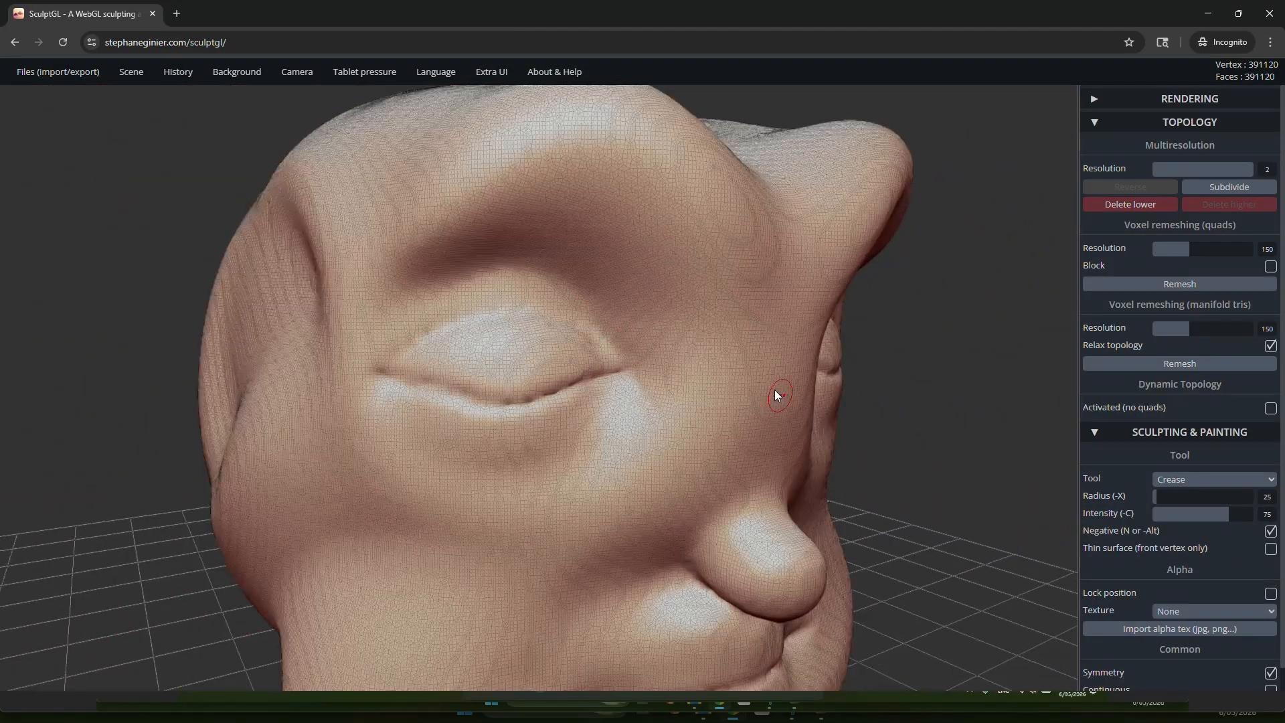
{"action": "right_click_drag", "start_coordinate": [774, 393], "coordinate": [821, 359]}
{"action": "right_click_drag", "start_coordinate": [710, 370], "coordinate": [849, 291]}
{"action": "key", "text": "shift"}
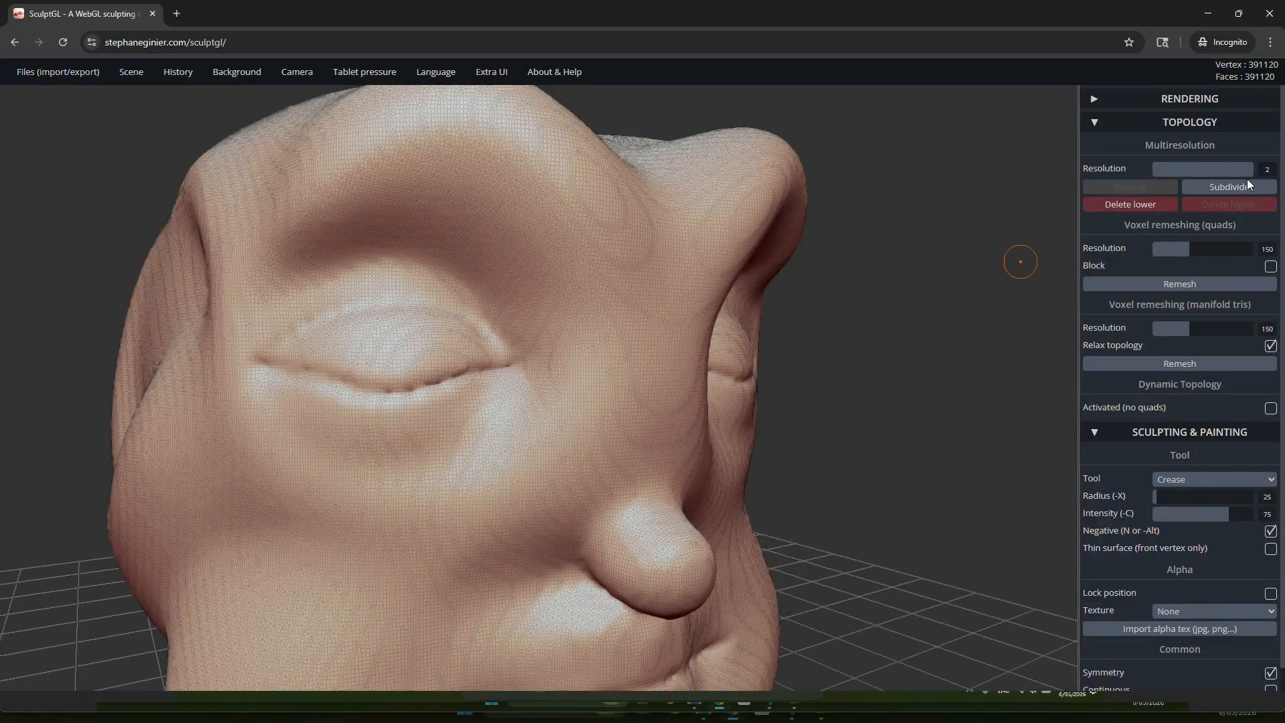
Step: Carve more of the closed eyelid line with Crease strokes on the subdivided mesh
{"action": "scroll", "coordinate": [367, 363], "scroll_direction": "up", "scroll_amount": 10}
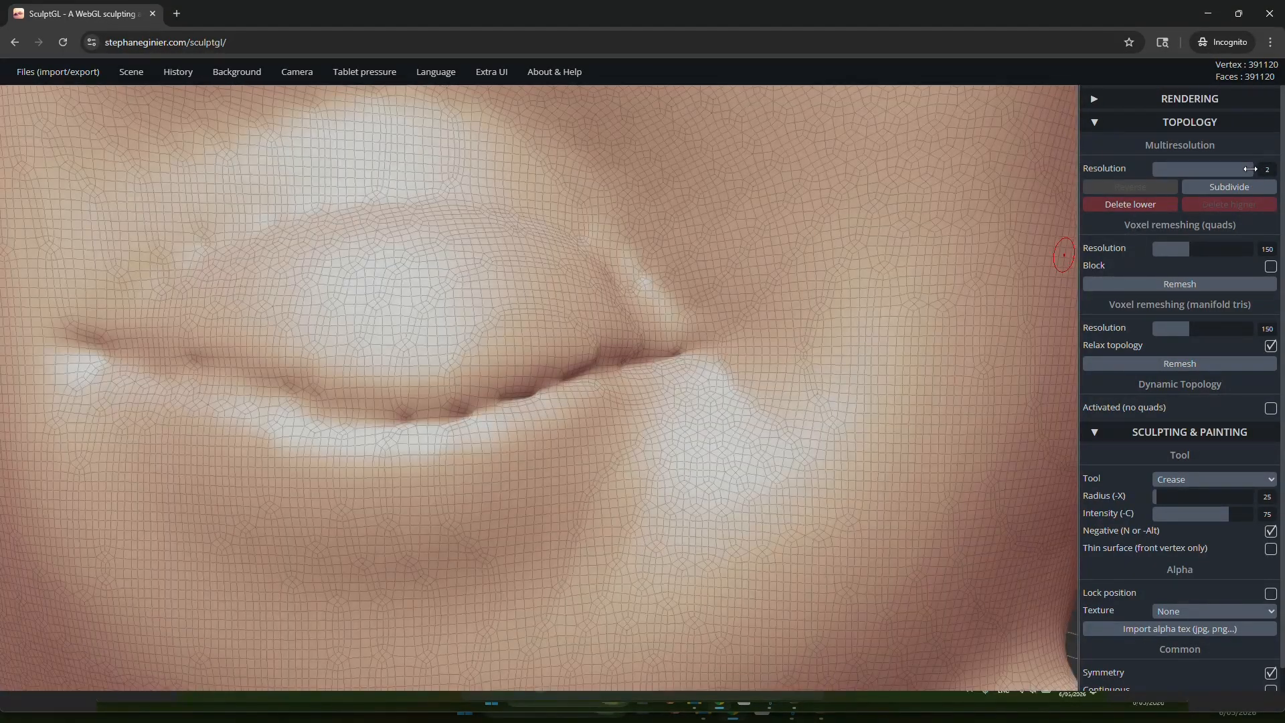
{"action": "left_click_drag", "start_coordinate": [1249, 169], "coordinate": [1280, 168]}
{"action": "left_click_drag", "start_coordinate": [98, 352], "coordinate": [218, 389]}
{"action": "mouse_move", "coordinate": [330, 421]}
{"action": "left_mouse_down"}
{"action": "mouse_move", "coordinate": [639, 351]}
{"action": "mouse_move", "coordinate": [332, 426]}
{"action": "mouse_move", "coordinate": [79, 345]}
{"action": "left_mouse_up"}
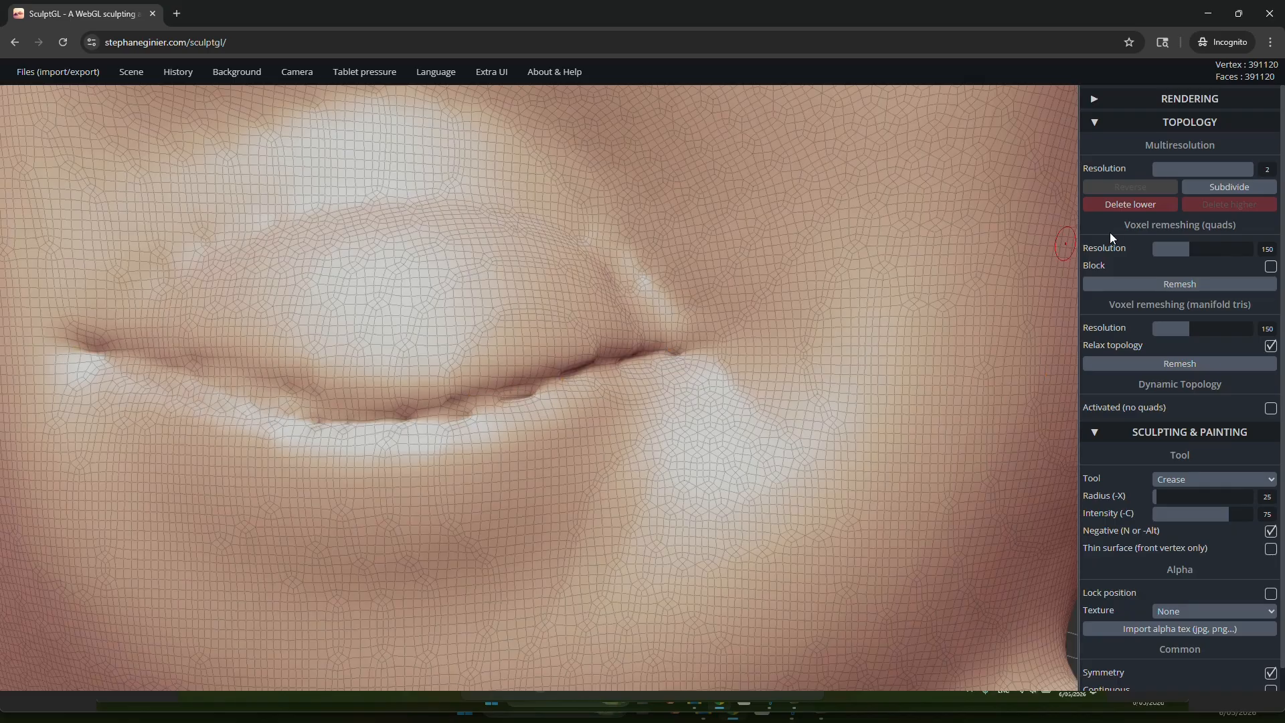
Step: Lower the multiresolution level to 1 and delete the higher subdivision level
{"action": "key", "text": "ctrl"}
{"action": "left_click", "coordinate": [1153, 171]}
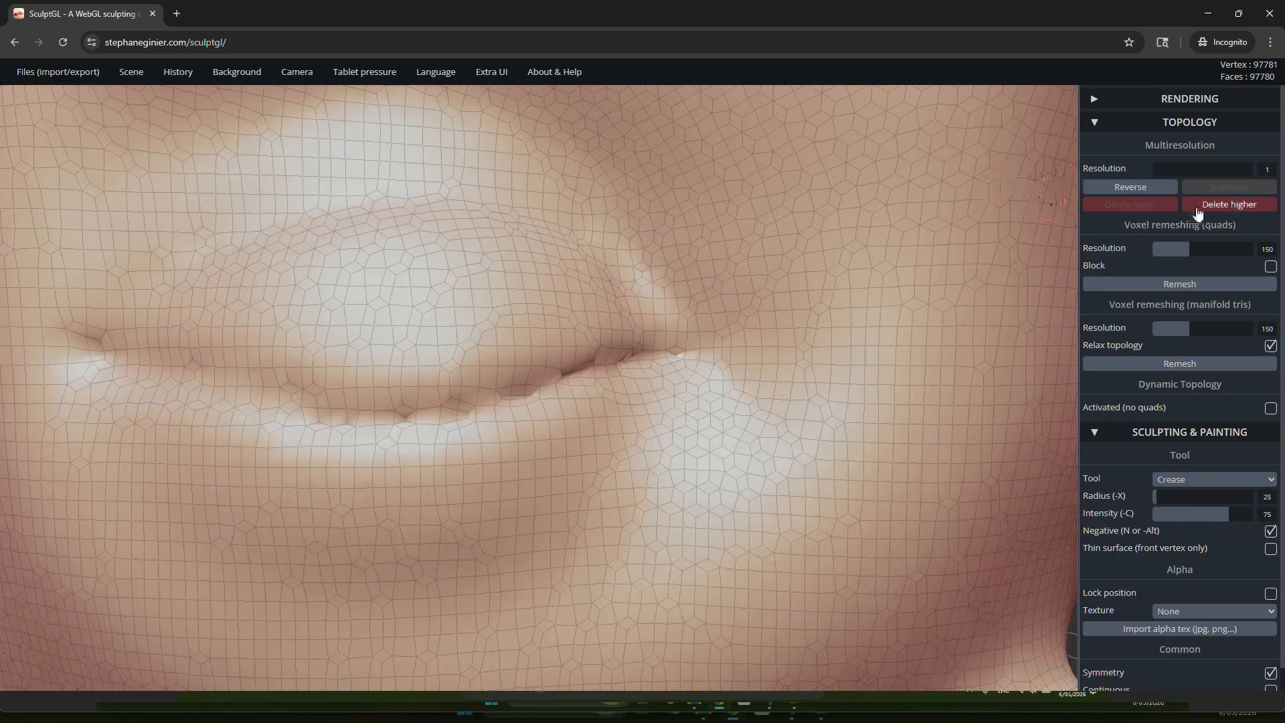
{"action": "left_click", "coordinate": [1244, 205]}
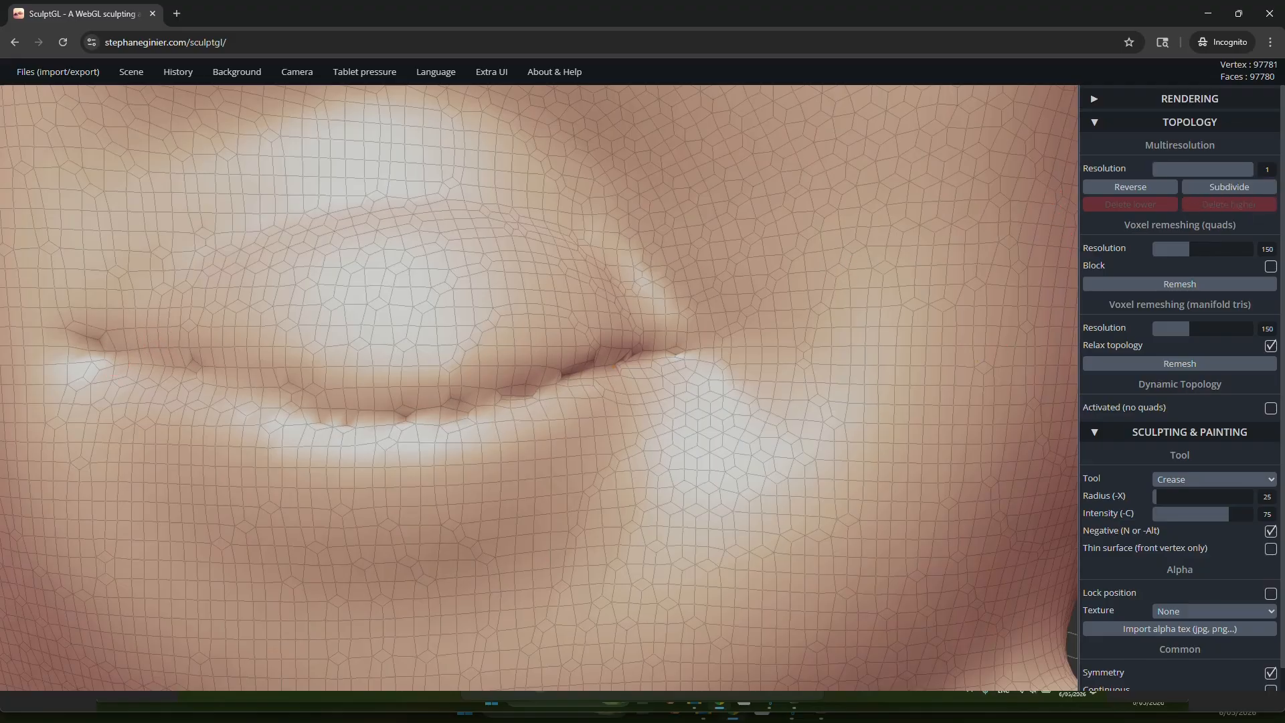
Step: Hide the wireframe and show the whole head from the front
{"action": "scroll", "coordinate": [673, 339], "scroll_direction": "down", "scroll_amount": 8}
{"action": "scroll", "coordinate": [659, 366], "scroll_direction": "down", "scroll_amount": 3}
{"action": "mouse_move", "coordinate": [659, 367]}
{"action": "right_mouse_down"}
{"action": "mouse_move", "coordinate": [625, 391]}
{"action": "mouse_move", "coordinate": [768, 367]}
{"action": "right_mouse_up"}
{"action": "key", "text": "w"}
{"action": "key", "text": "shift"}
{"action": "right_click_drag", "start_coordinate": [505, 395], "coordinate": [399, 404]}
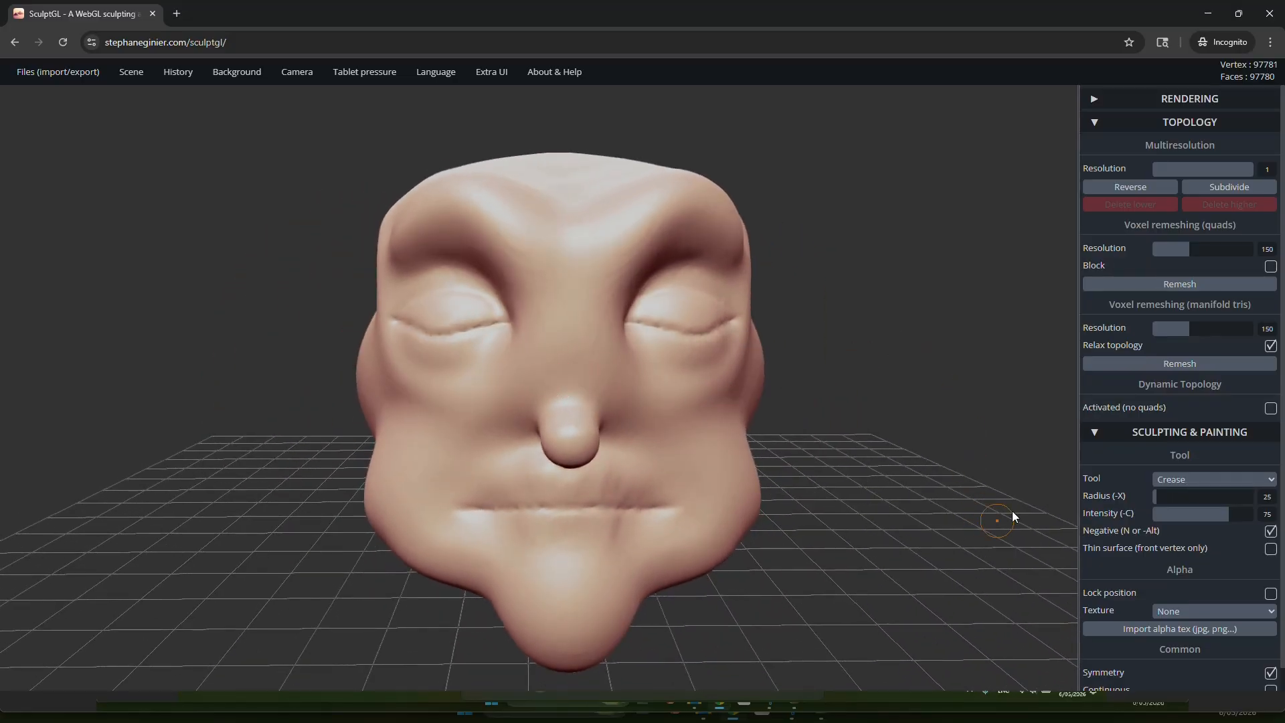
Step: Pull the inner brows and inner eye corners toward the nose bridge with the Drag tool at radius 179
{"action": "left_click", "coordinate": [1138, 123]}
{"action": "left_click", "coordinate": [1187, 193]}
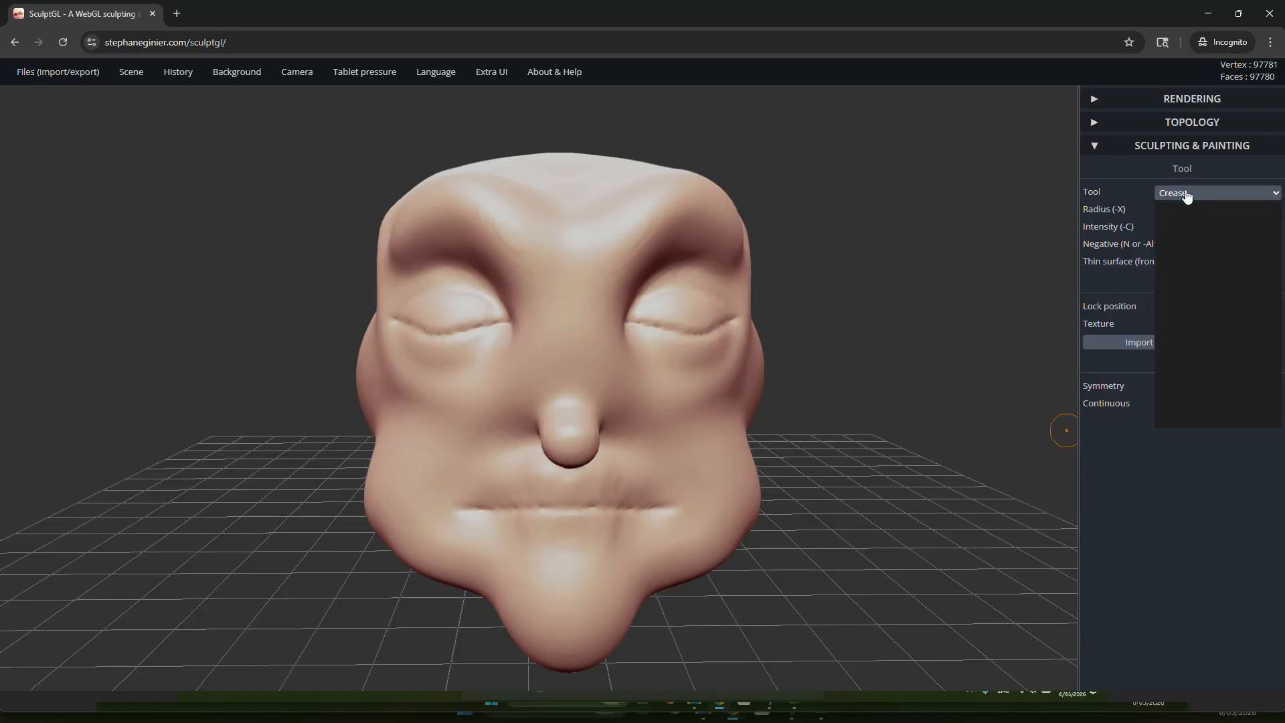
{"action": "left_click", "coordinate": [1188, 336]}
{"action": "right_click_drag", "start_coordinate": [687, 319], "coordinate": [713, 328]}
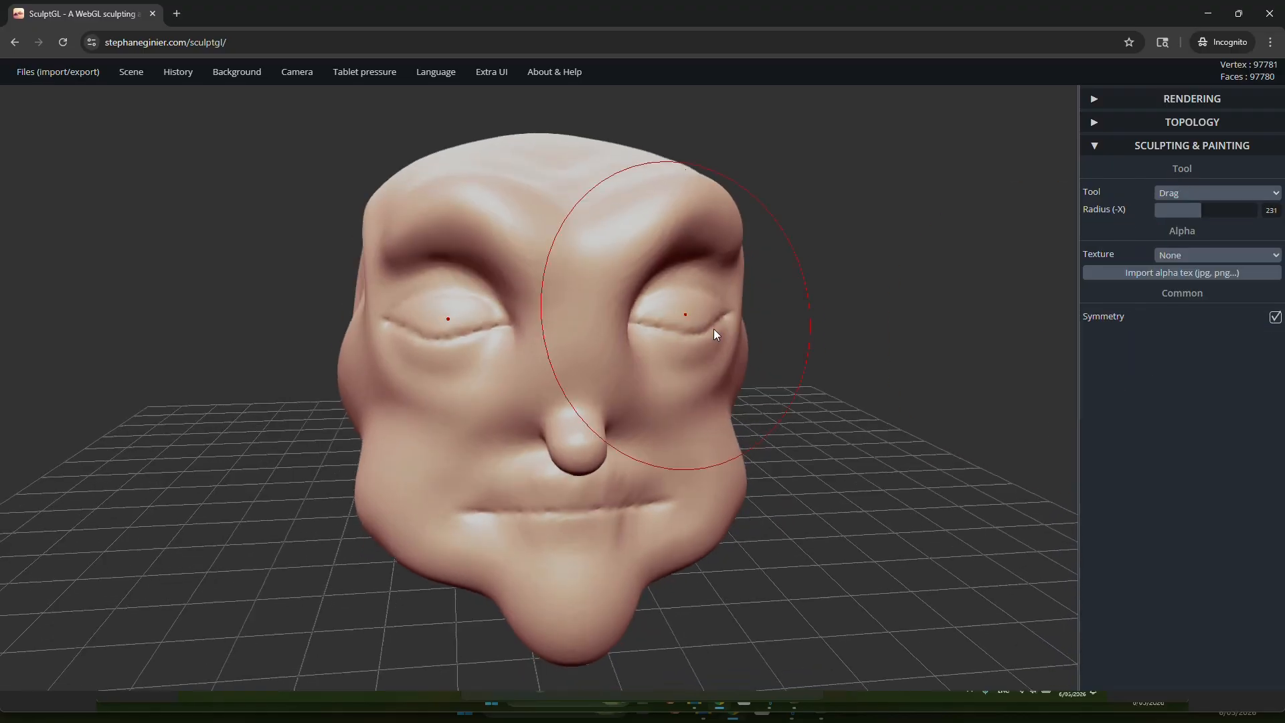
{"action": "scroll", "coordinate": [507, 330], "scroll_direction": "up", "scroll_amount": 4}
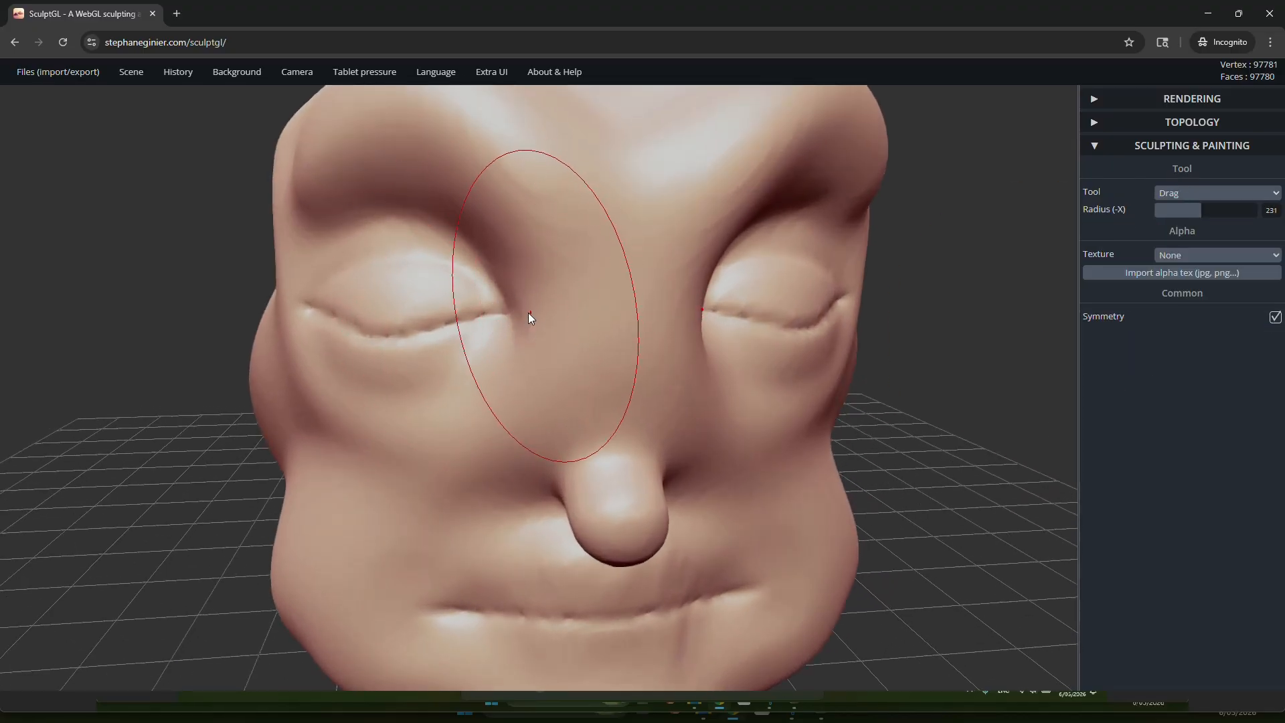
{"action": "key", "text": "x"}
{"action": "mouse_move", "coordinate": [536, 295]}
{"action": "left_mouse_down"}
{"action": "mouse_move", "coordinate": [524, 344]}
{"action": "mouse_move", "coordinate": [533, 390]}
{"action": "left_mouse_up"}
{"action": "mouse_move", "coordinate": [546, 371]}
{"action": "left_mouse_down"}
{"action": "mouse_move", "coordinate": [561, 298]}
{"action": "mouse_move", "coordinate": [519, 221]}
{"action": "mouse_move", "coordinate": [481, 221]}
{"action": "mouse_move", "coordinate": [495, 256]}
{"action": "left_mouse_up"}
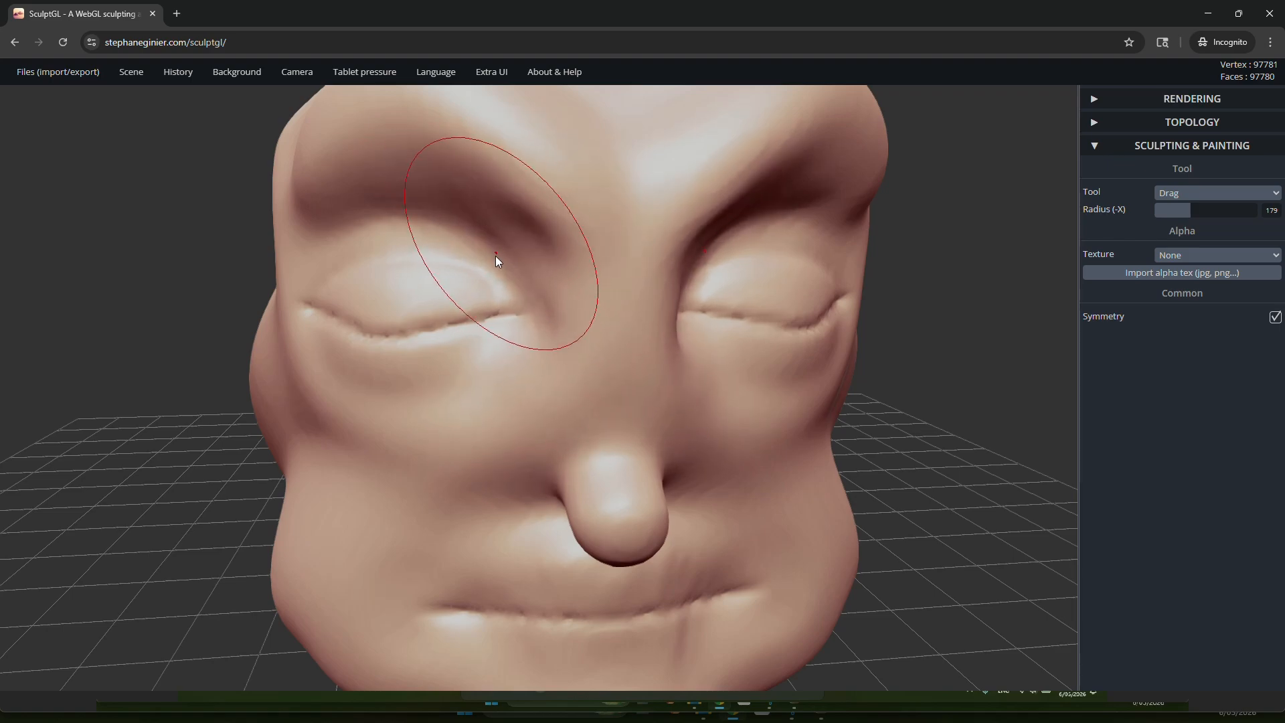
{"action": "scroll", "coordinate": [498, 259], "scroll_direction": "down", "scroll_amount": 5}
{"action": "mouse_move", "coordinate": [494, 324]}
{"action": "right_mouse_down"}
{"action": "mouse_move", "coordinate": [497, 288]}
{"action": "mouse_move", "coordinate": [493, 316]}
{"action": "right_mouse_up"}
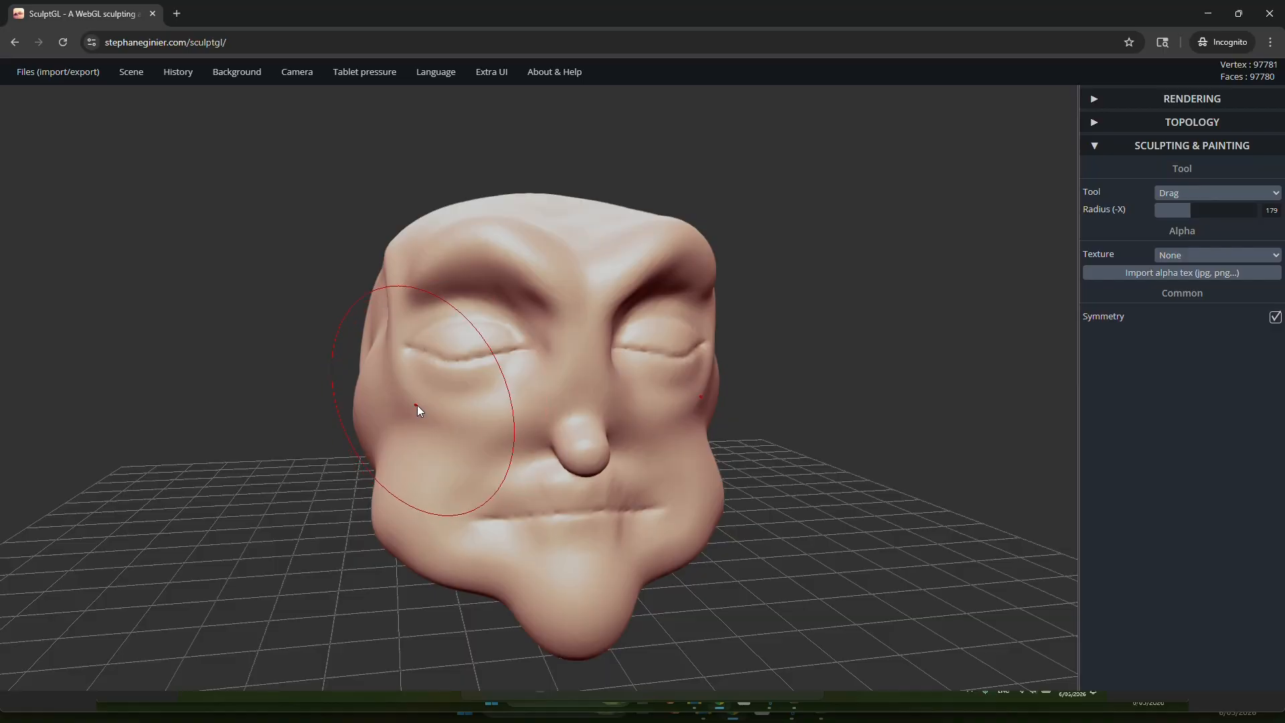
Step: Pull the nose tip forward and slightly down in side view with the Drag tool at radius 101
{"action": "key", "text": "x"}
{"action": "mouse_move", "coordinate": [411, 401]}
{"action": "left_mouse_down"}
{"action": "mouse_move", "coordinate": [430, 407]}
{"action": "mouse_move", "coordinate": [409, 388]}
{"action": "mouse_move", "coordinate": [465, 360]}
{"action": "mouse_move", "coordinate": [511, 358]}
{"action": "mouse_move", "coordinate": [526, 322]}
{"action": "left_mouse_up"}
{"action": "mouse_move", "coordinate": [527, 322]}
{"action": "right_mouse_down"}
{"action": "mouse_move", "coordinate": [704, 347]}
{"action": "mouse_move", "coordinate": [833, 339]}
{"action": "mouse_move", "coordinate": [678, 410]}
{"action": "right_mouse_up"}
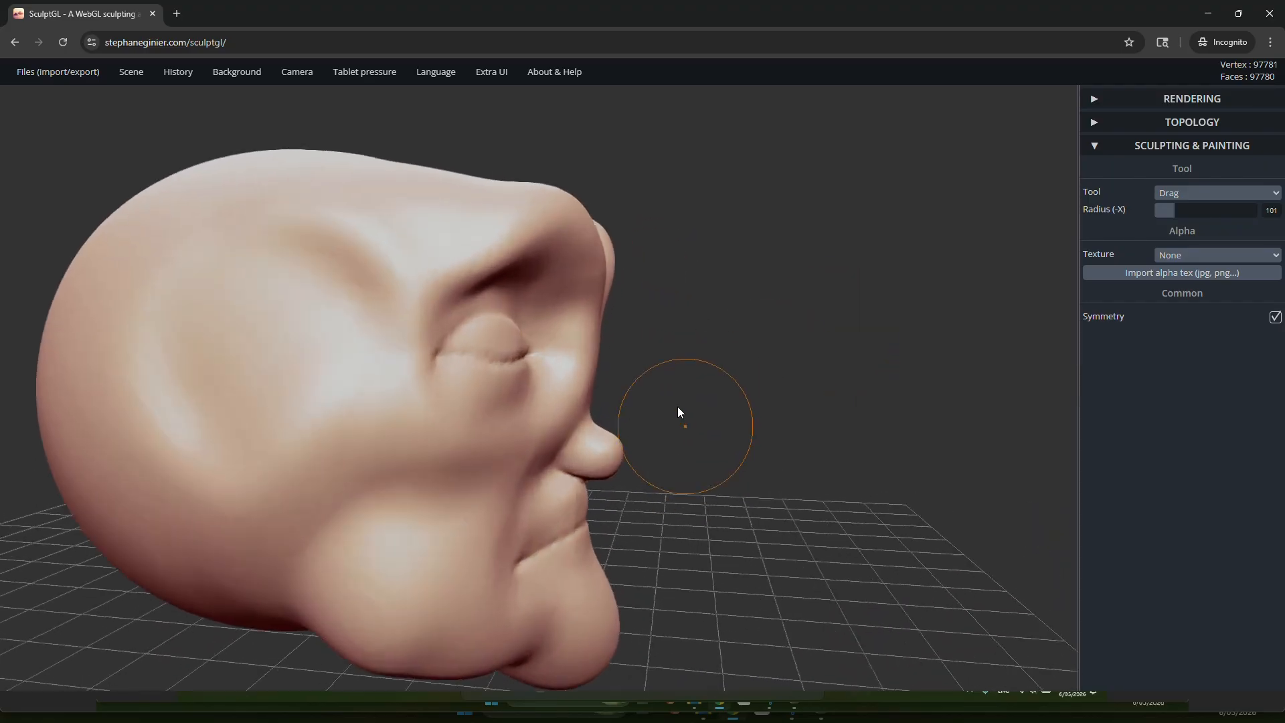
{"action": "scroll", "coordinate": [734, 392], "scroll_direction": "up", "scroll_amount": 5}
{"action": "middle_click_drag", "start_coordinate": [837, 377], "coordinate": [714, 253], "text": "shift"}
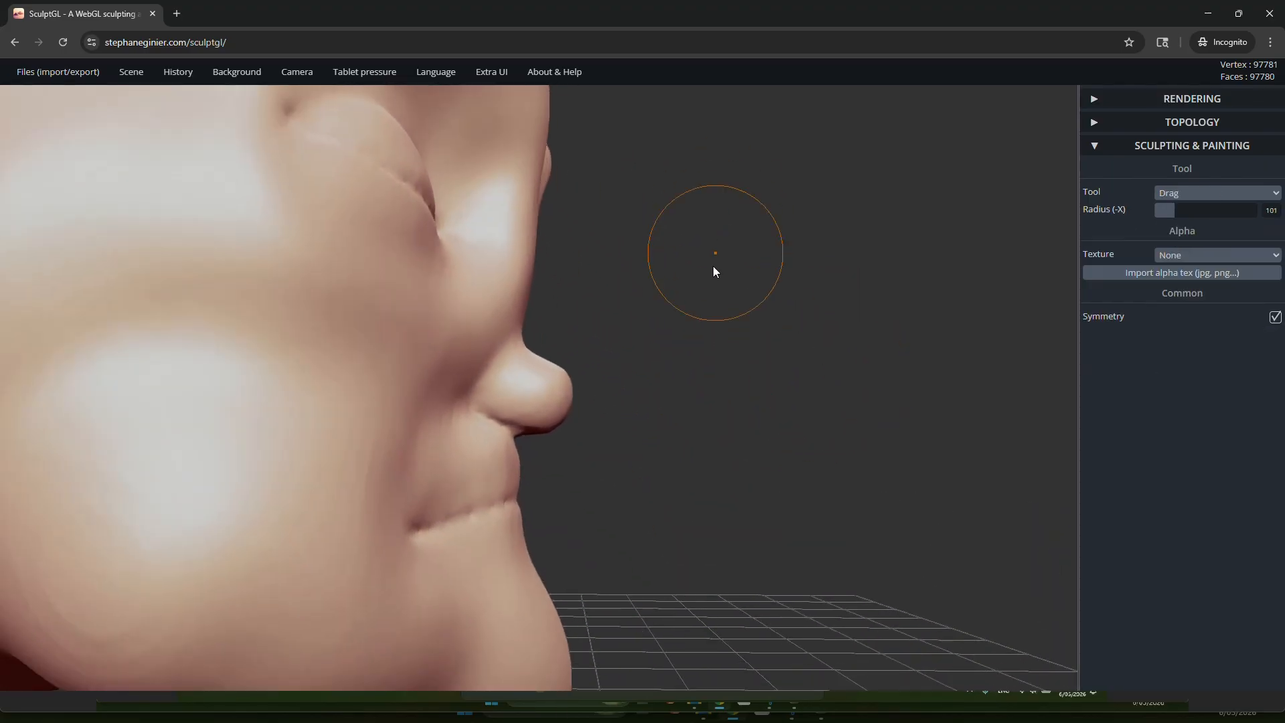
{"action": "scroll", "coordinate": [713, 266], "scroll_direction": "up", "scroll_amount": 2}
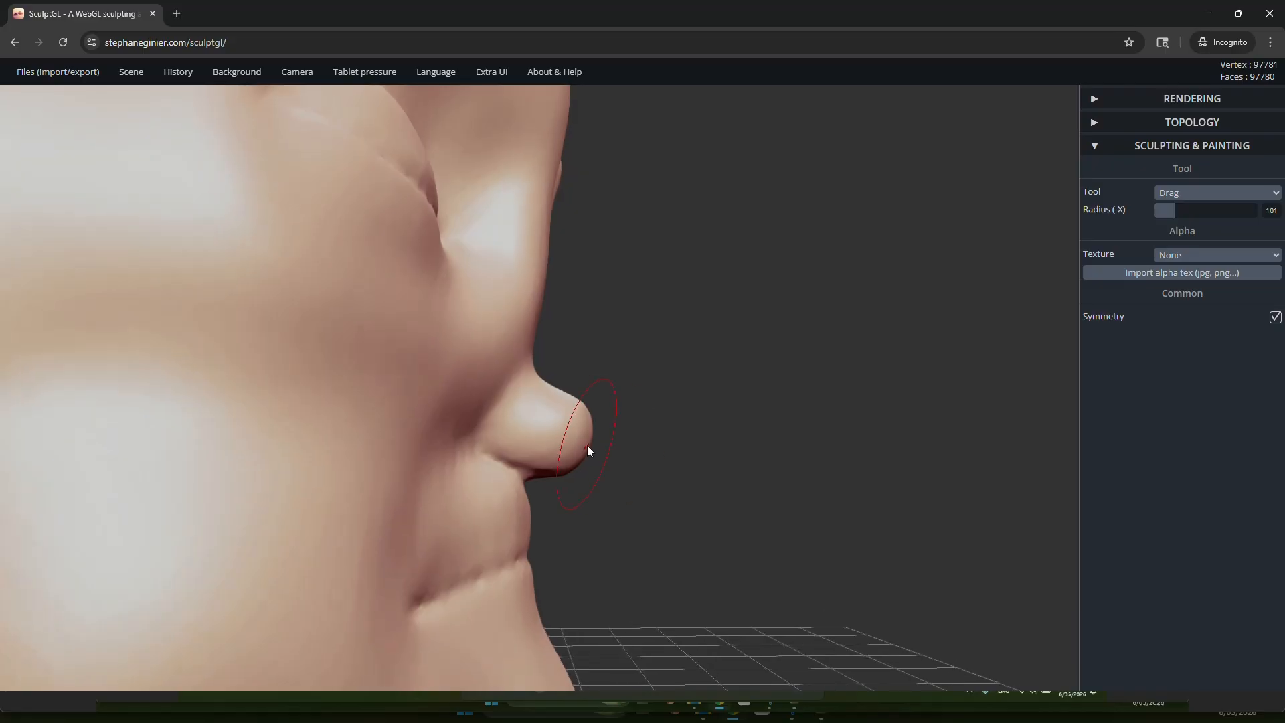
{"action": "left_click_drag", "start_coordinate": [588, 447], "coordinate": [623, 439]}
{"action": "mouse_move", "coordinate": [612, 440]}
{"action": "right_mouse_down"}
{"action": "mouse_move", "coordinate": [436, 482]}
{"action": "mouse_move", "coordinate": [618, 467]}
{"action": "right_mouse_up"}
Step: Pull the nose bridge forward above the tip with the Drag tool and check its shape from the front and side
{"action": "left_click_drag", "start_coordinate": [548, 343], "coordinate": [569, 359]}
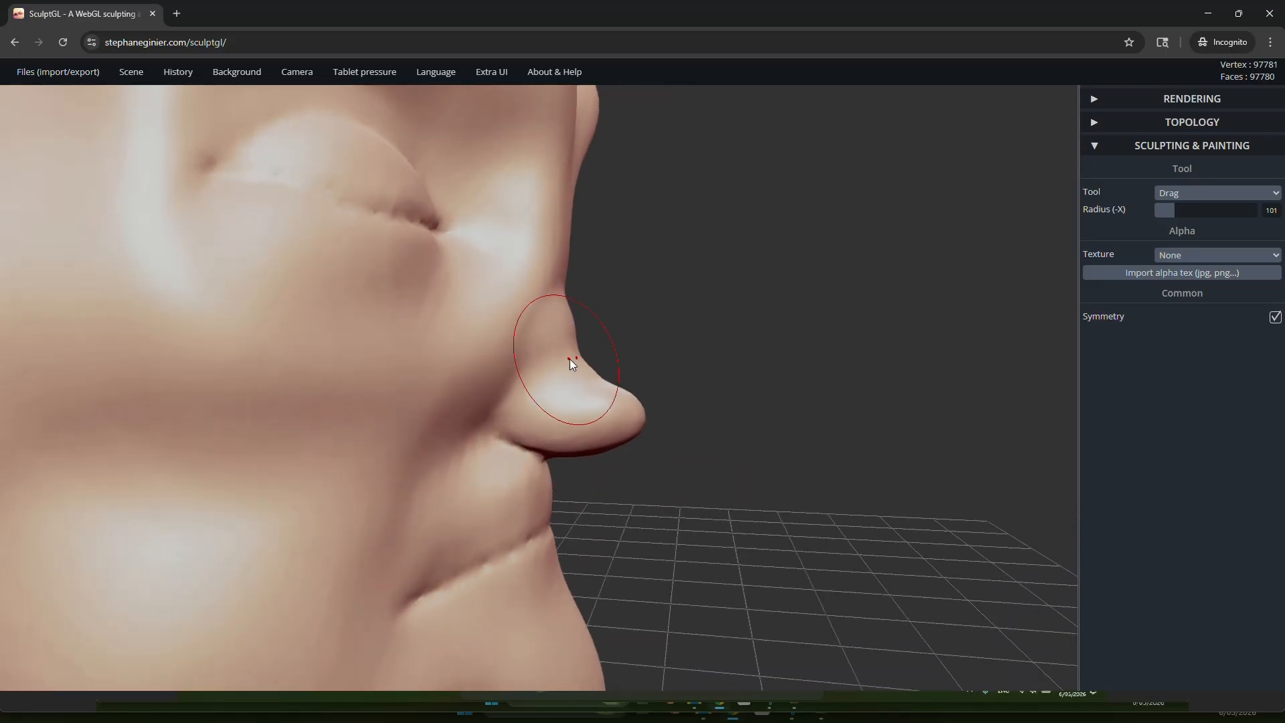
{"action": "left_click_drag", "start_coordinate": [566, 293], "coordinate": [569, 292]}
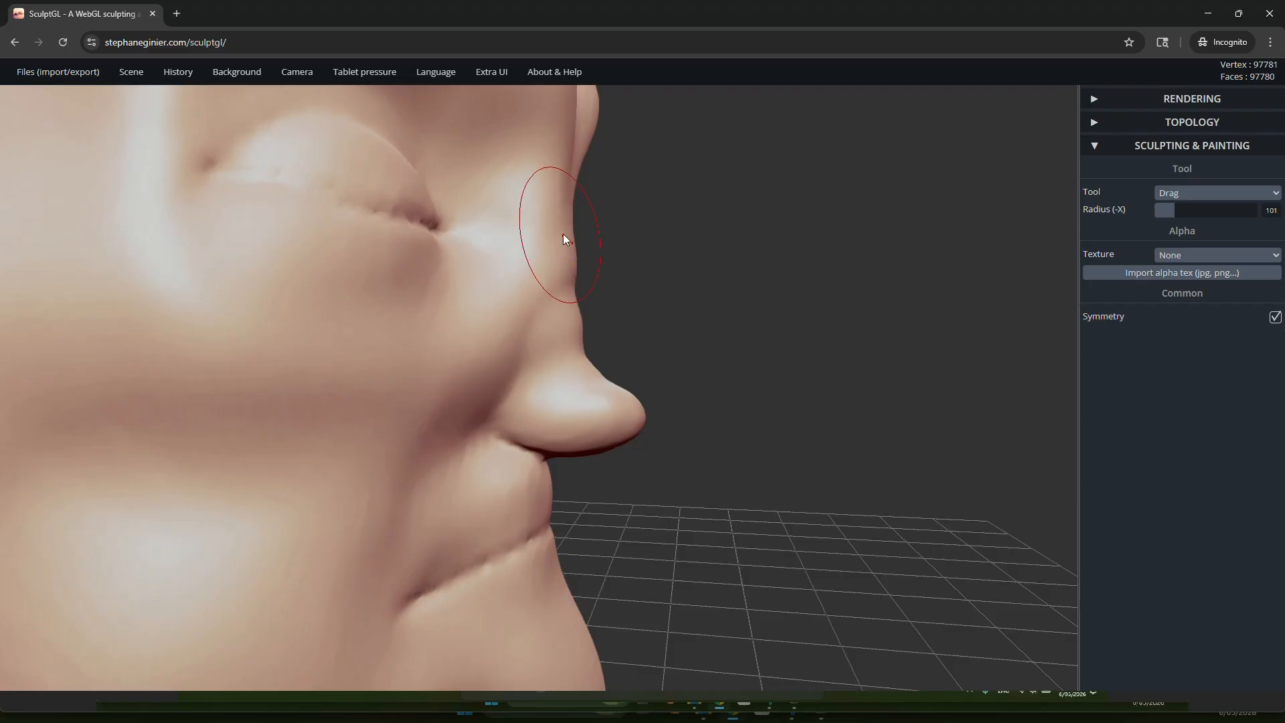
{"action": "right_click_drag", "start_coordinate": [650, 289], "coordinate": [355, 298]}
{"action": "key", "text": "4"}
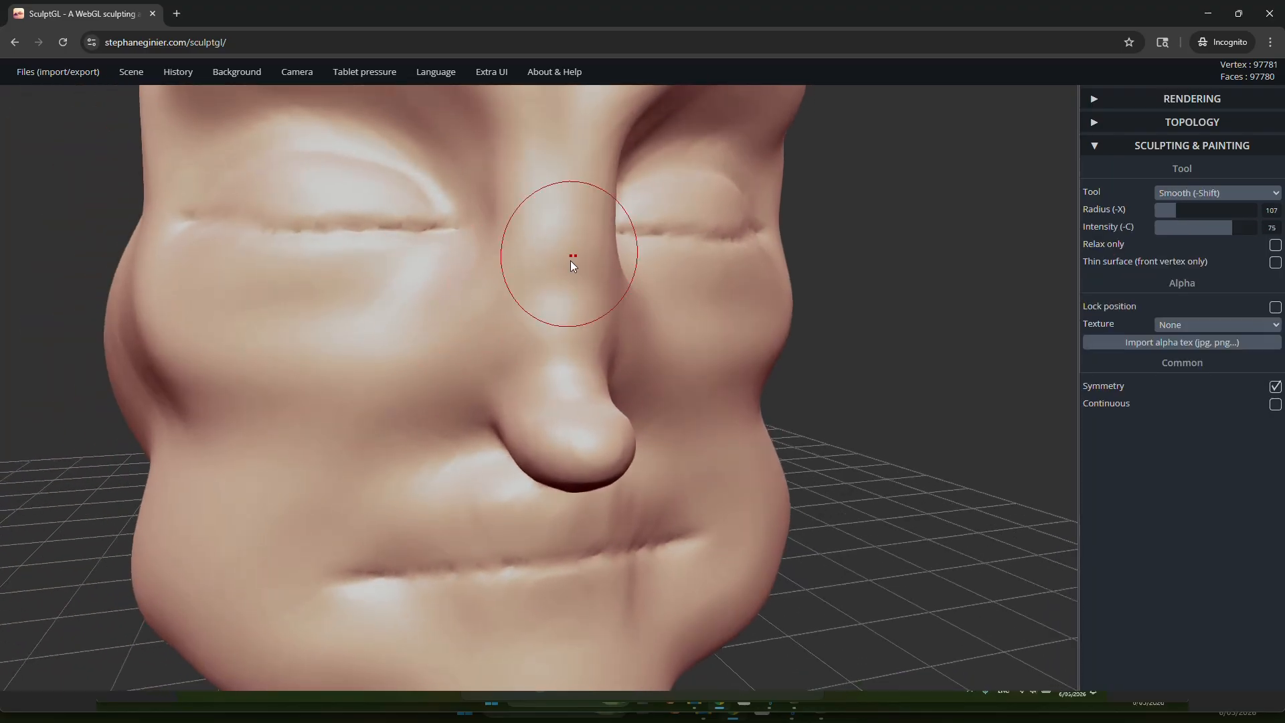
{"action": "key", "text": "8"}
{"action": "right_click_drag", "start_coordinate": [572, 308], "coordinate": [890, 297]}
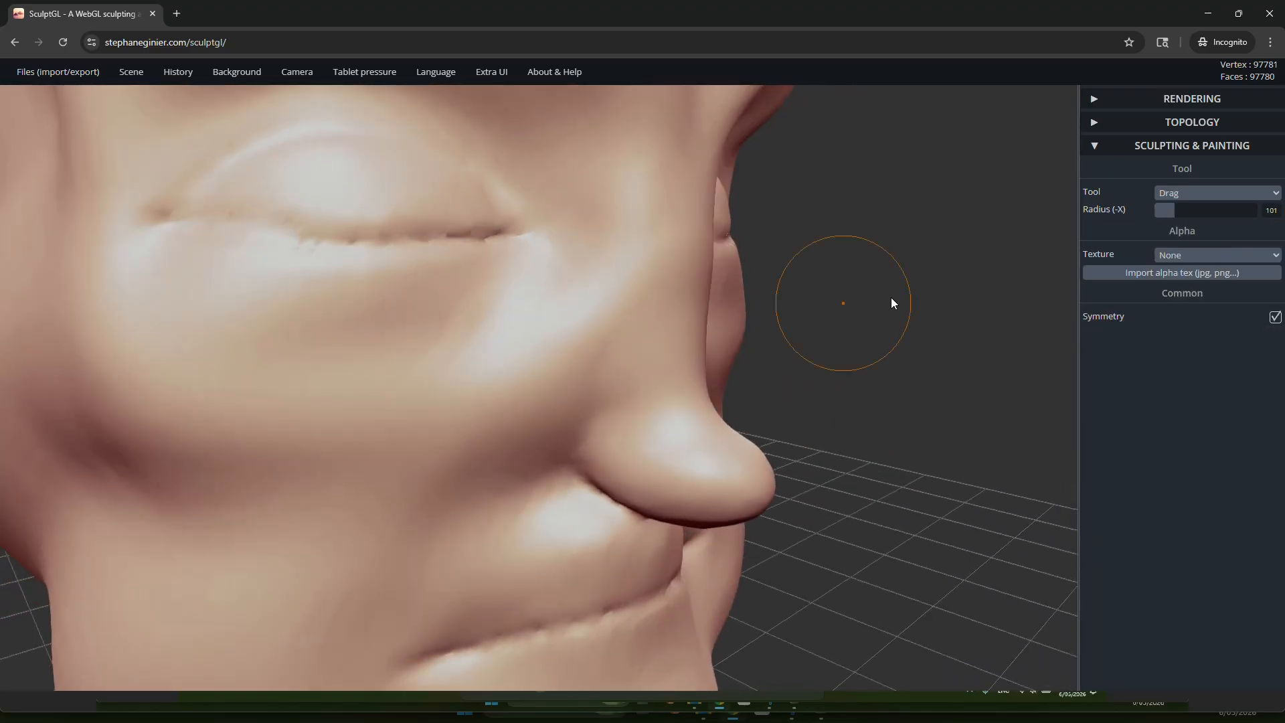
Step: Flatten the front and sides of the nose bridge between the eyes with the Flatten tool
{"action": "left_click", "coordinate": [1222, 194]}
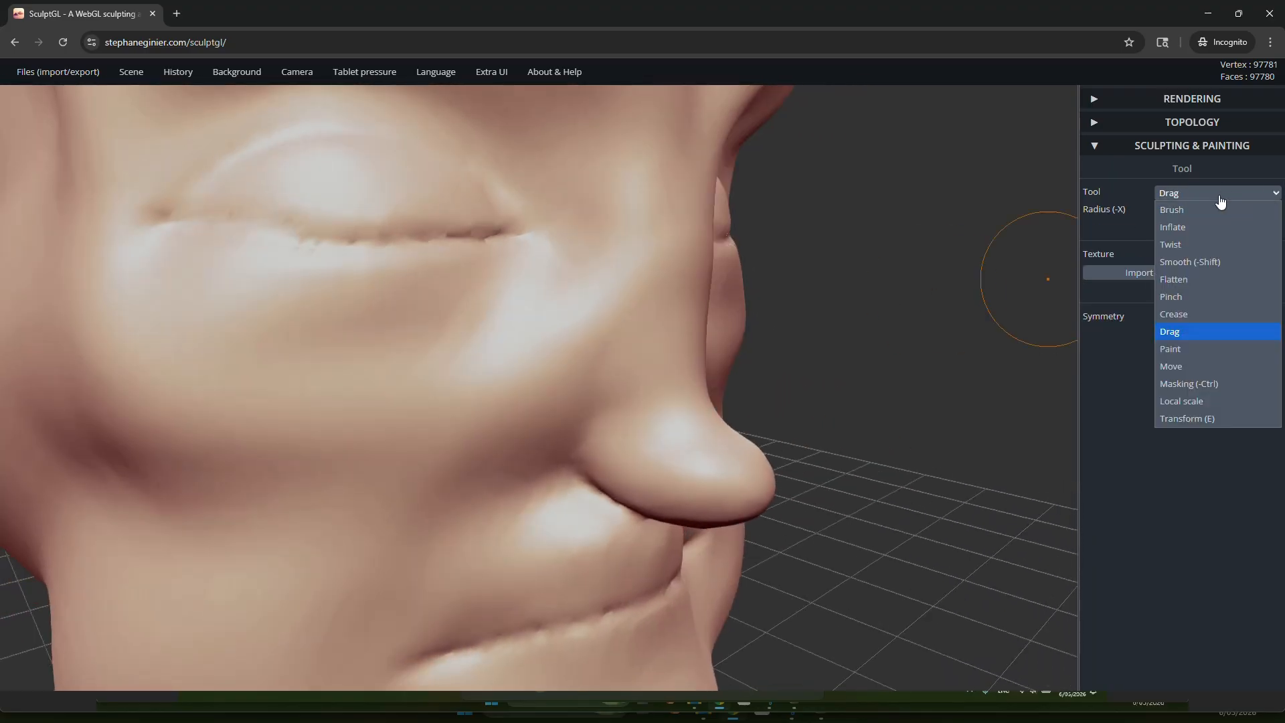
{"action": "left_click", "coordinate": [1194, 283]}
{"action": "right_click_drag", "start_coordinate": [803, 351], "coordinate": [555, 352]}
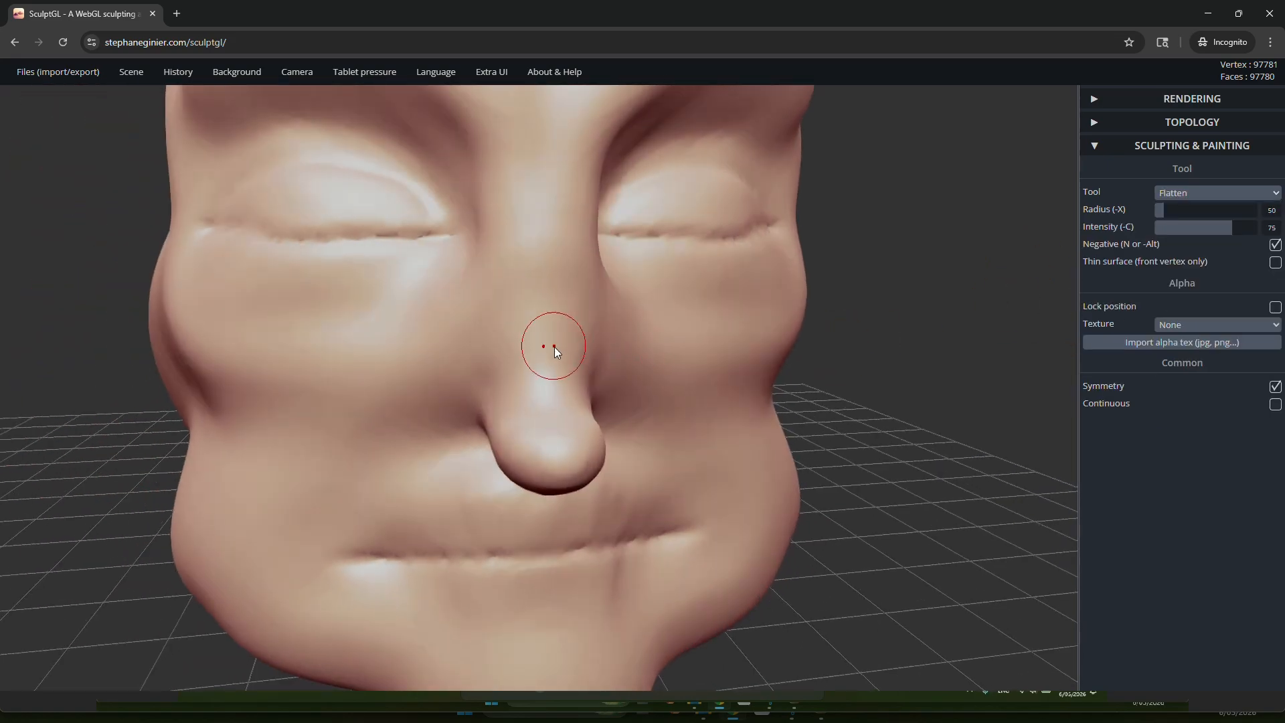
{"action": "left_click_drag", "start_coordinate": [554, 352], "coordinate": [557, 207]}
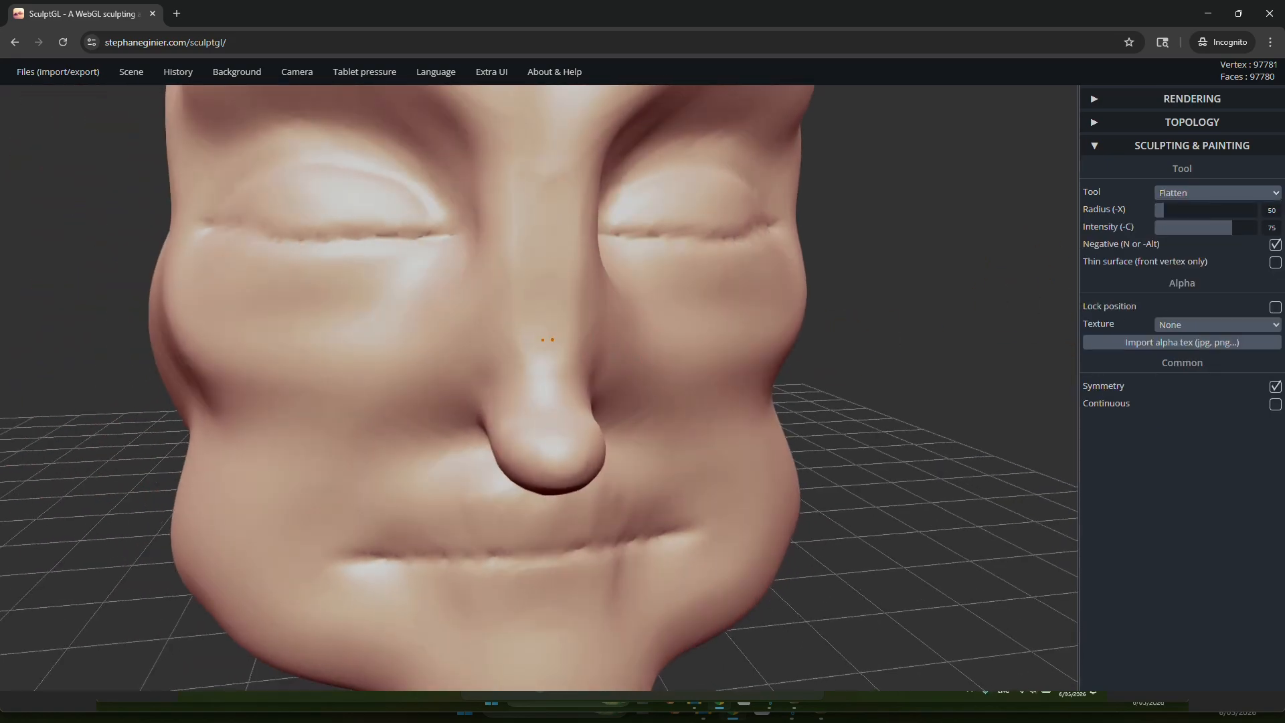
{"action": "mouse_move", "coordinate": [536, 229]}
{"action": "right_mouse_down"}
{"action": "mouse_move", "coordinate": [701, 258]}
{"action": "mouse_move", "coordinate": [642, 232]}
{"action": "right_mouse_up"}
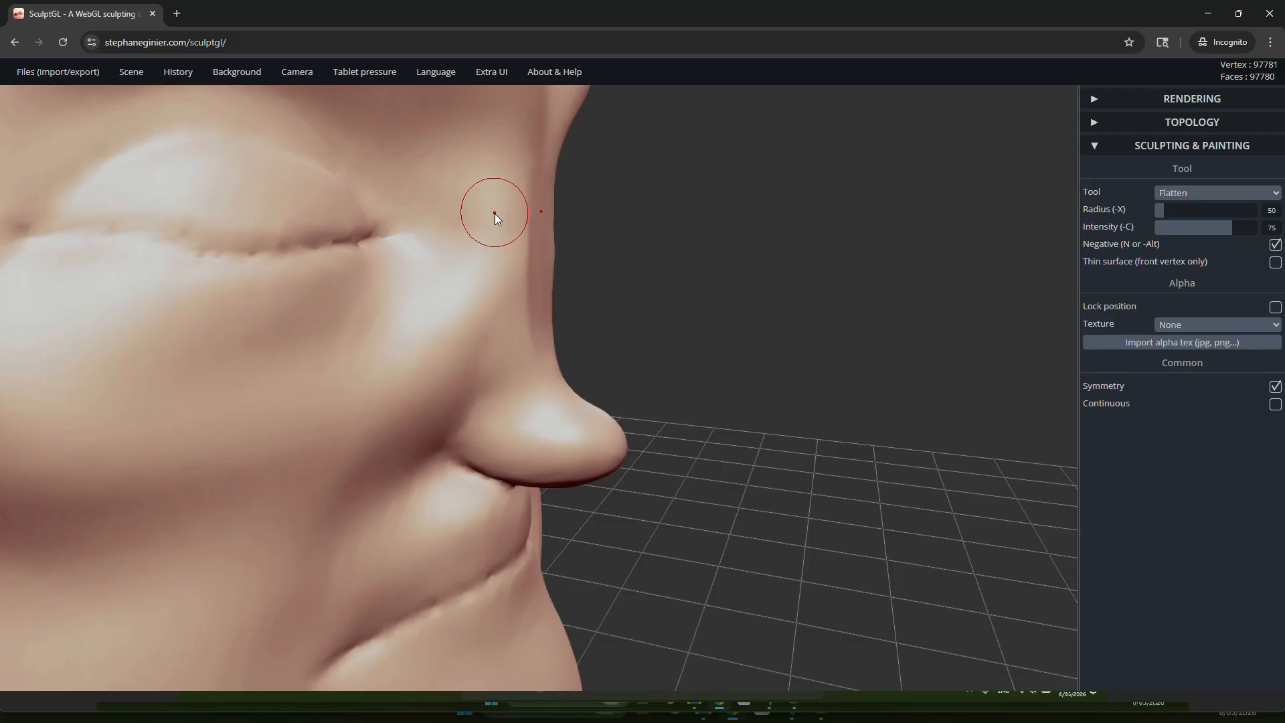
{"action": "left_click_drag", "start_coordinate": [496, 287], "coordinate": [495, 256]}
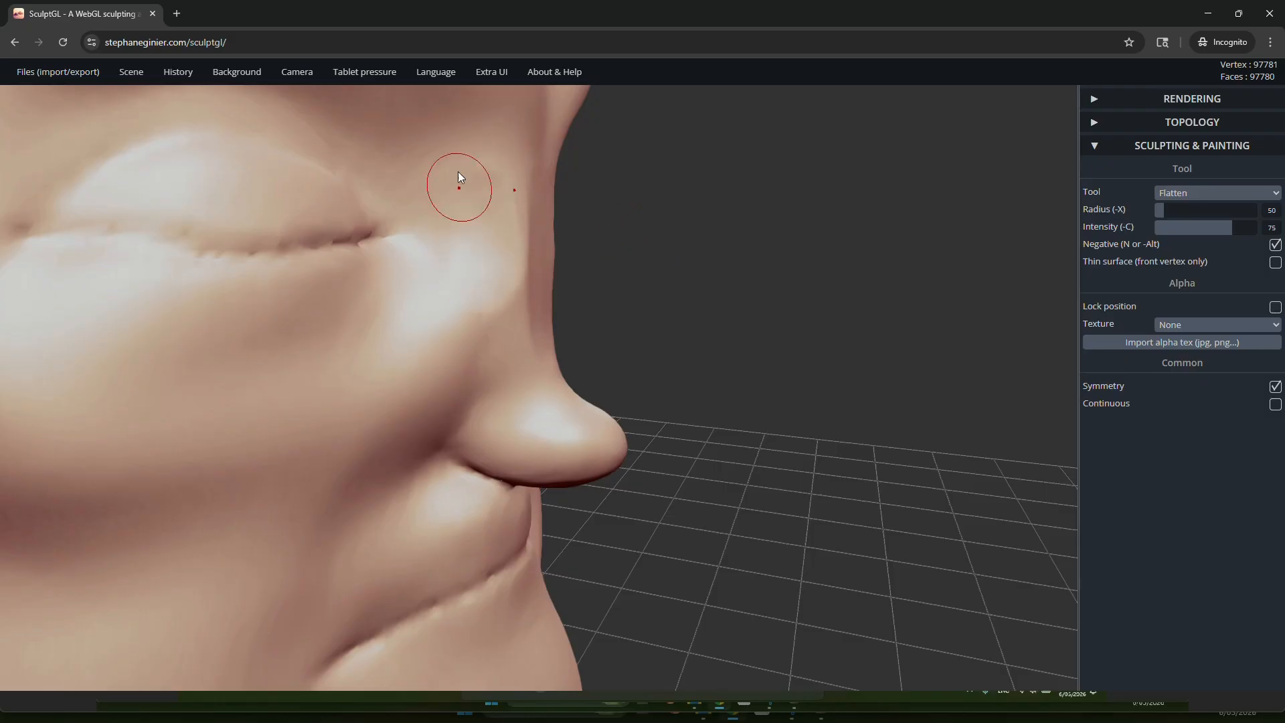
{"action": "mouse_move", "coordinate": [440, 212]}
{"action": "right_mouse_down"}
{"action": "mouse_move", "coordinate": [545, 242]}
{"action": "mouse_move", "coordinate": [278, 242]}
{"action": "mouse_move", "coordinate": [479, 242]}
{"action": "mouse_move", "coordinate": [411, 278]}
{"action": "right_mouse_up"}
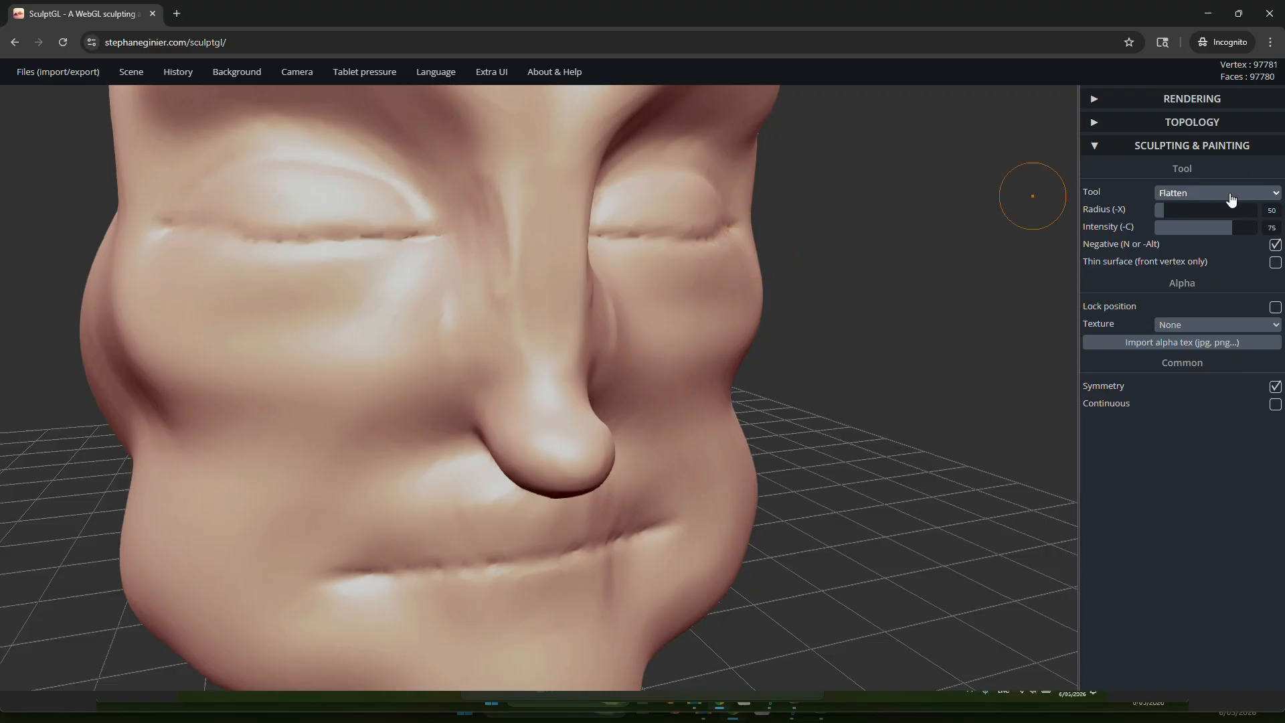
Step: Define the nose tip with Crease strokes, turning Negative off and back on
{"action": "left_click", "coordinate": [1232, 198]}
{"action": "left_click", "coordinate": [1199, 315]}
{"action": "scroll", "coordinate": [534, 264], "scroll_direction": "up", "scroll_amount": 3}
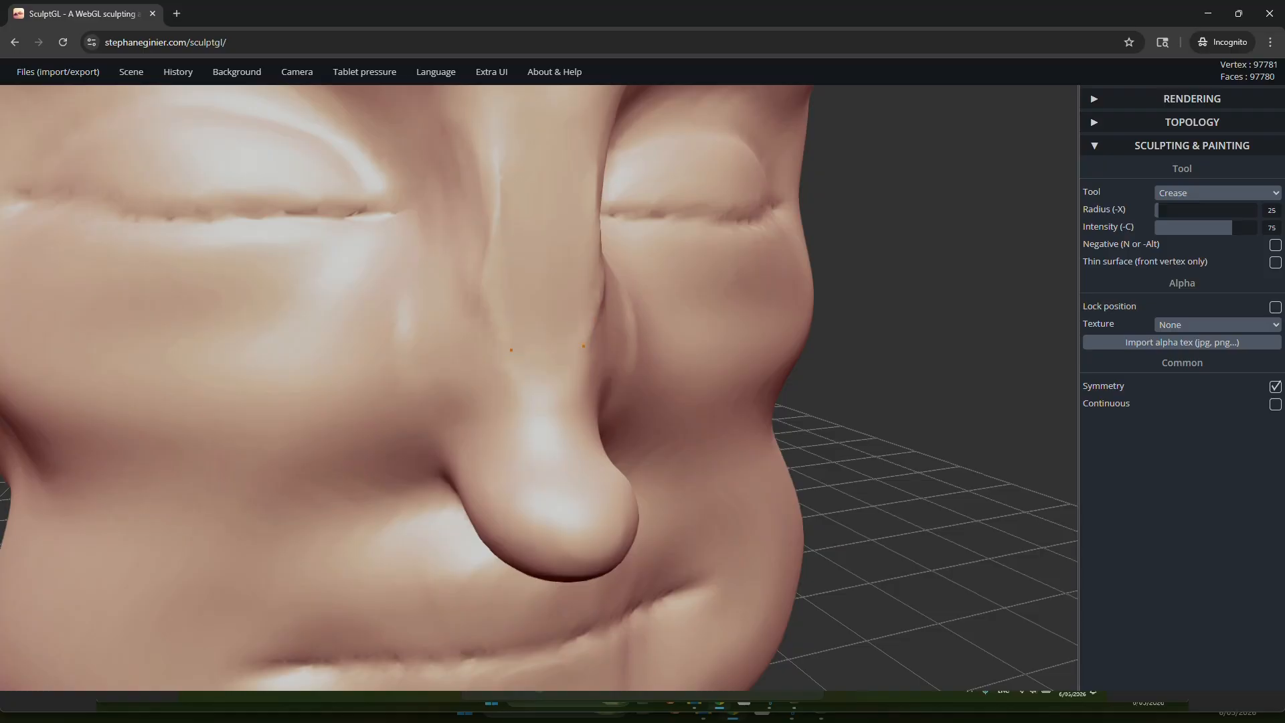
{"action": "mouse_move", "coordinate": [553, 409]}
{"action": "right_mouse_down"}
{"action": "mouse_move", "coordinate": [553, 449]}
{"action": "mouse_move", "coordinate": [478, 449]}
{"action": "mouse_move", "coordinate": [545, 427]}
{"action": "mouse_move", "coordinate": [554, 468]}
{"action": "right_mouse_up"}
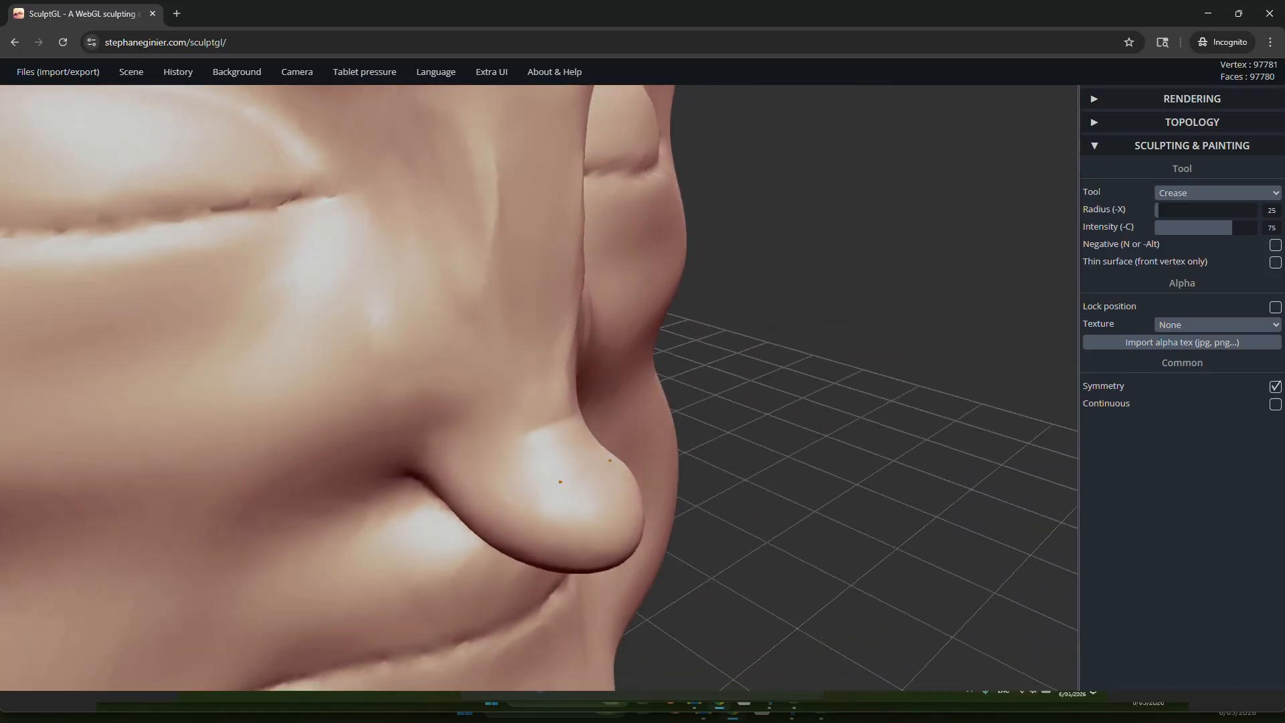
{"action": "mouse_move", "coordinate": [598, 534]}
{"action": "right_mouse_down"}
{"action": "mouse_move", "coordinate": [707, 484]}
{"action": "mouse_move", "coordinate": [605, 546]}
{"action": "right_mouse_up"}
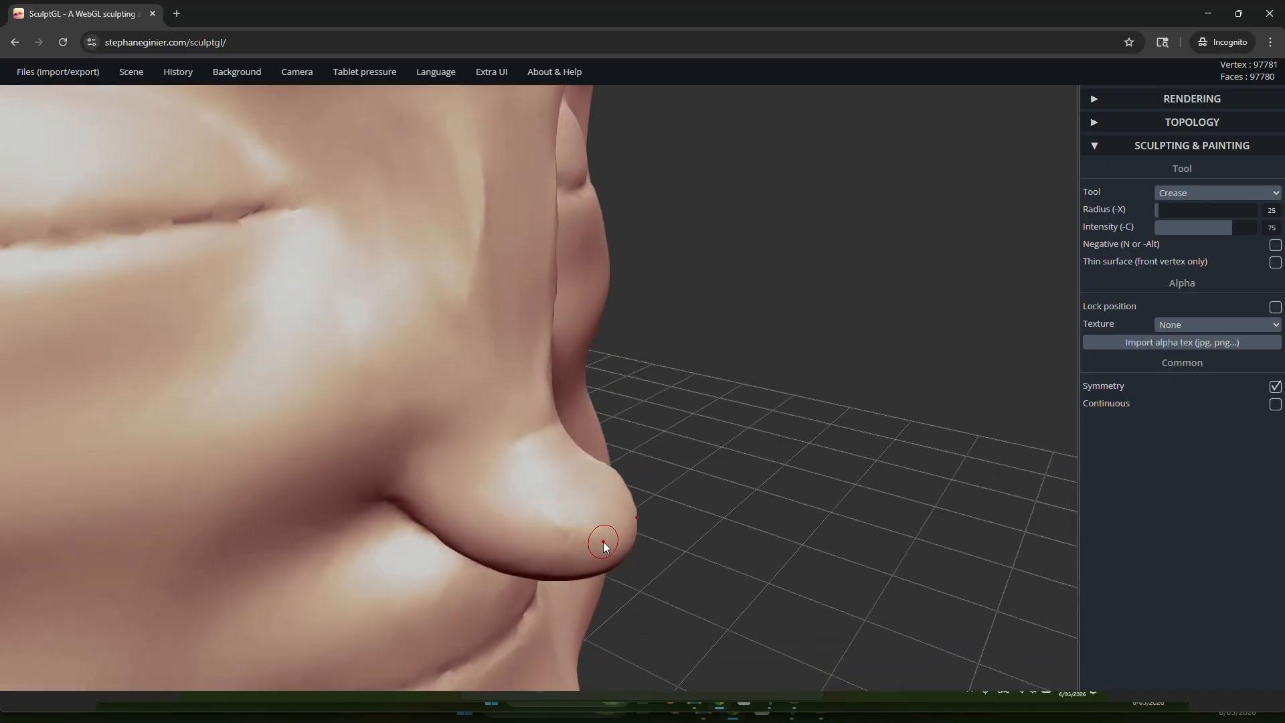
{"action": "mouse_move", "coordinate": [608, 489]}
{"action": "right_mouse_down"}
{"action": "mouse_move", "coordinate": [435, 376]}
{"action": "mouse_move", "coordinate": [414, 563]}
{"action": "right_mouse_up"}
{"action": "mouse_move", "coordinate": [576, 514]}
{"action": "left_mouse_down", "text": "shift"}
{"action": "mouse_move", "coordinate": [585, 497]}
{"action": "mouse_move", "coordinate": [564, 543]}
{"action": "left_mouse_up", "text": "shift"}
{"action": "right_click_drag", "start_coordinate": [564, 542], "coordinate": [722, 479]}
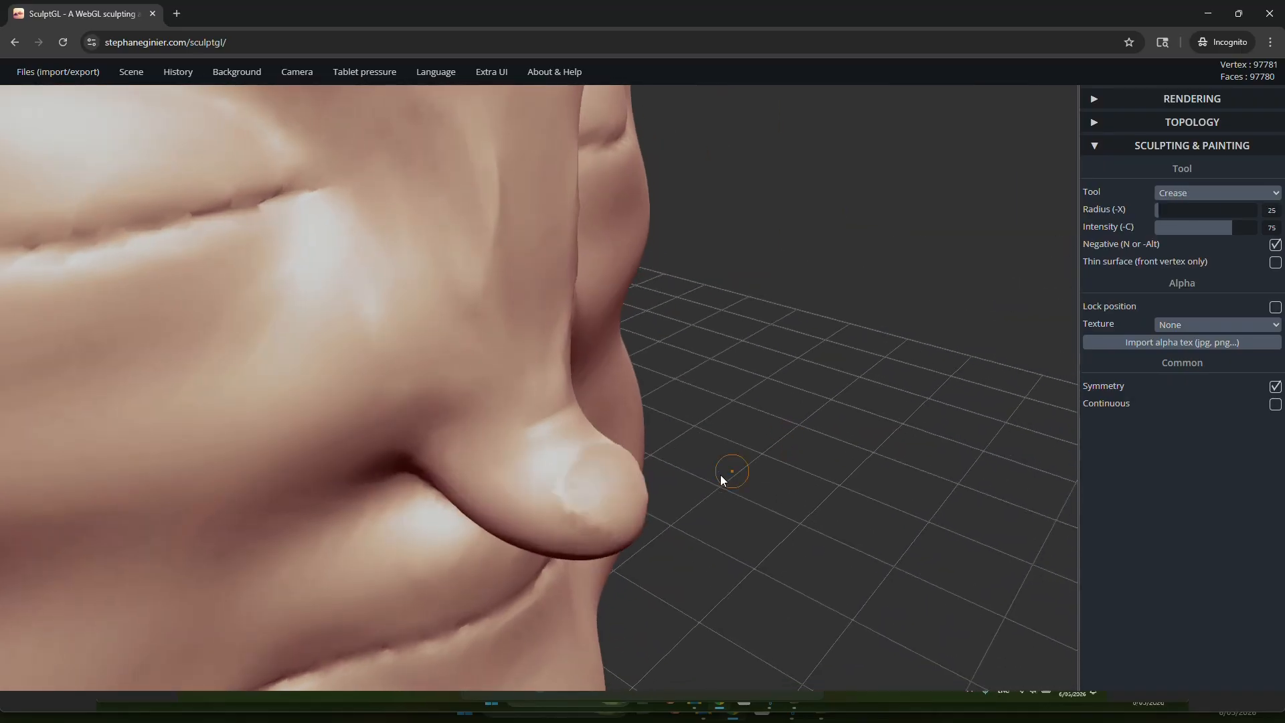
Step: Flatten the creased front of the nose tip with the Flatten tool
{"action": "left_click", "coordinate": [1185, 194]}
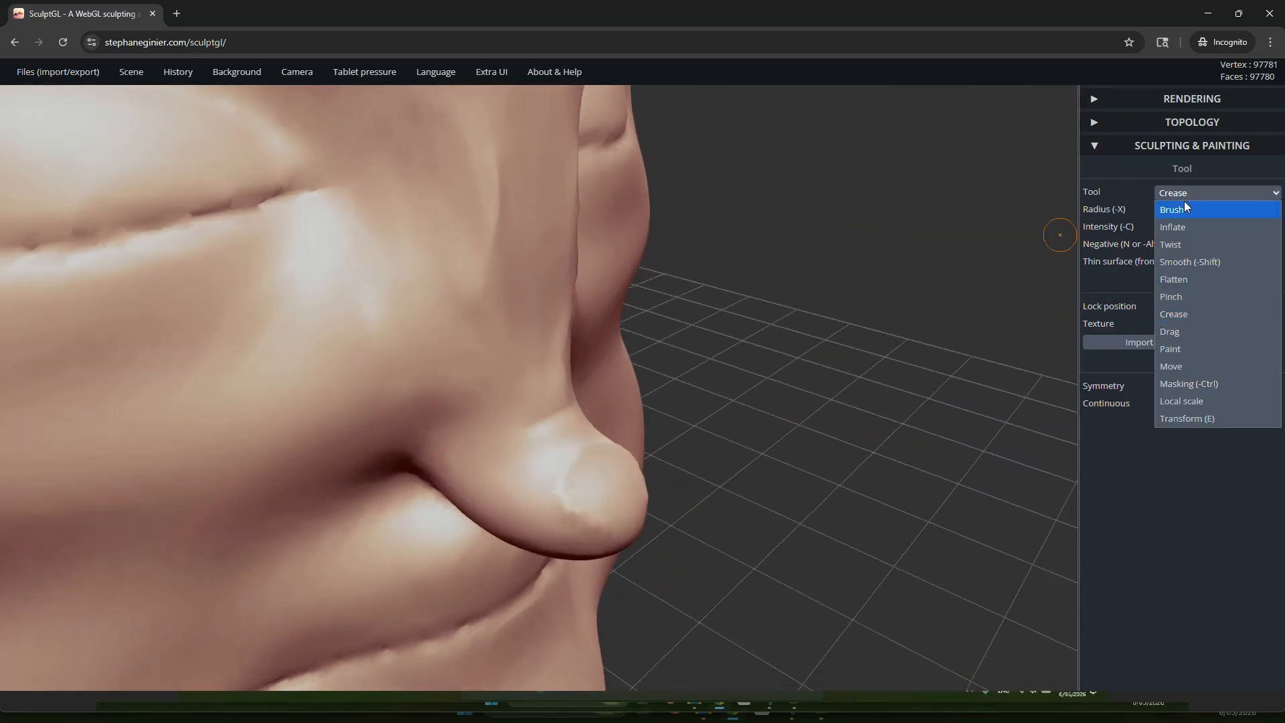
{"action": "left_click", "coordinate": [1188, 280]}
{"action": "left_click_drag", "start_coordinate": [613, 470], "coordinate": [626, 476]}
{"action": "mouse_move", "coordinate": [653, 475]}
{"action": "right_mouse_down"}
{"action": "mouse_move", "coordinate": [614, 381]}
{"action": "mouse_move", "coordinate": [348, 402]}
{"action": "mouse_move", "coordinate": [267, 462]}
{"action": "right_mouse_up"}
{"action": "left_click_drag", "start_coordinate": [600, 498], "coordinate": [598, 483]}
{"action": "mouse_move", "coordinate": [598, 484]}
{"action": "right_mouse_down"}
{"action": "mouse_move", "coordinate": [830, 462]}
{"action": "mouse_move", "coordinate": [646, 467]}
{"action": "mouse_move", "coordinate": [770, 415]}
{"action": "right_mouse_up"}
{"action": "right_click_drag", "start_coordinate": [564, 436], "coordinate": [1036, 254]}
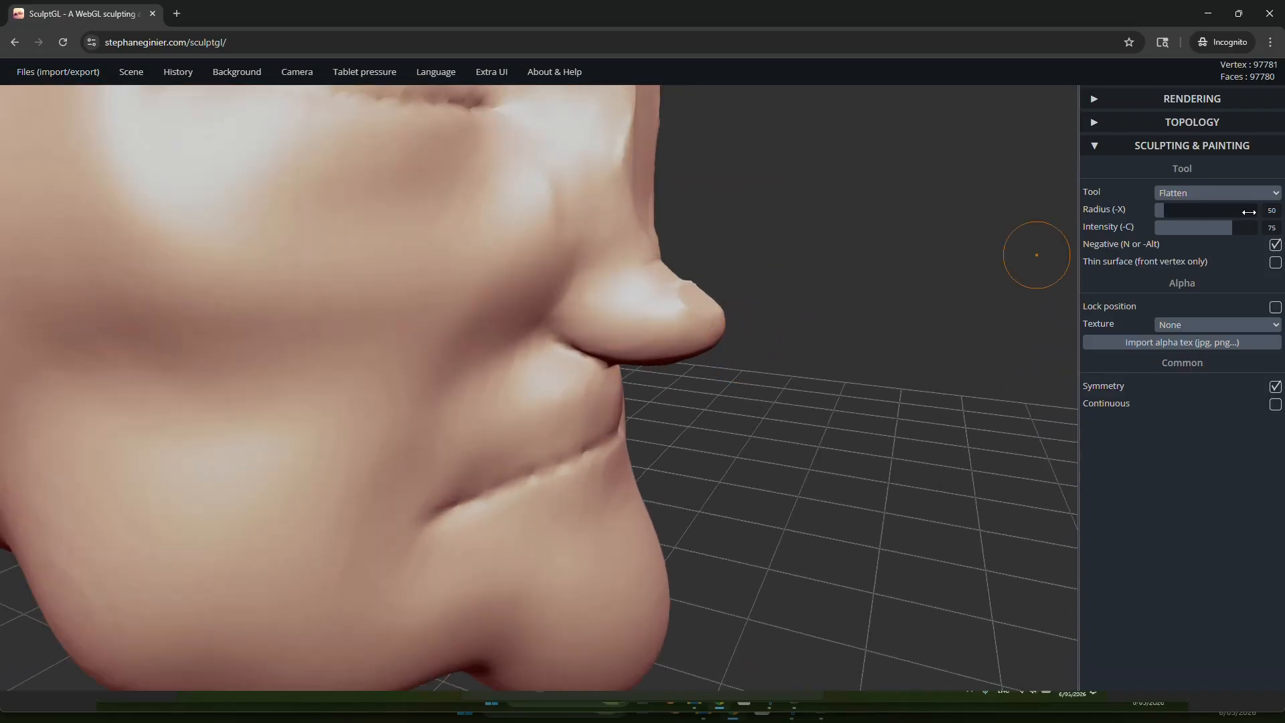
Step: Round out the nose tip with the Inflate tool and smooth its surface
{"action": "left_click", "coordinate": [1248, 194]}
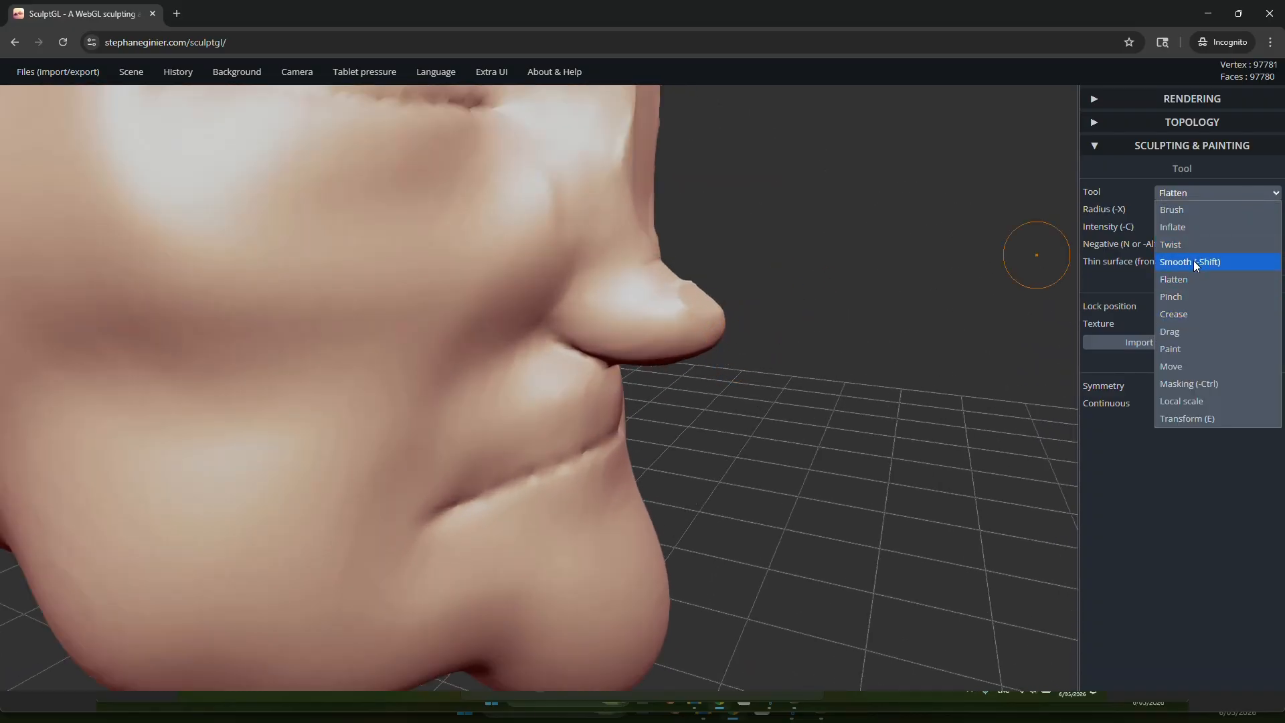
{"action": "left_click", "coordinate": [1190, 227]}
{"action": "right_click_drag", "start_coordinate": [991, 248], "coordinate": [684, 453]}
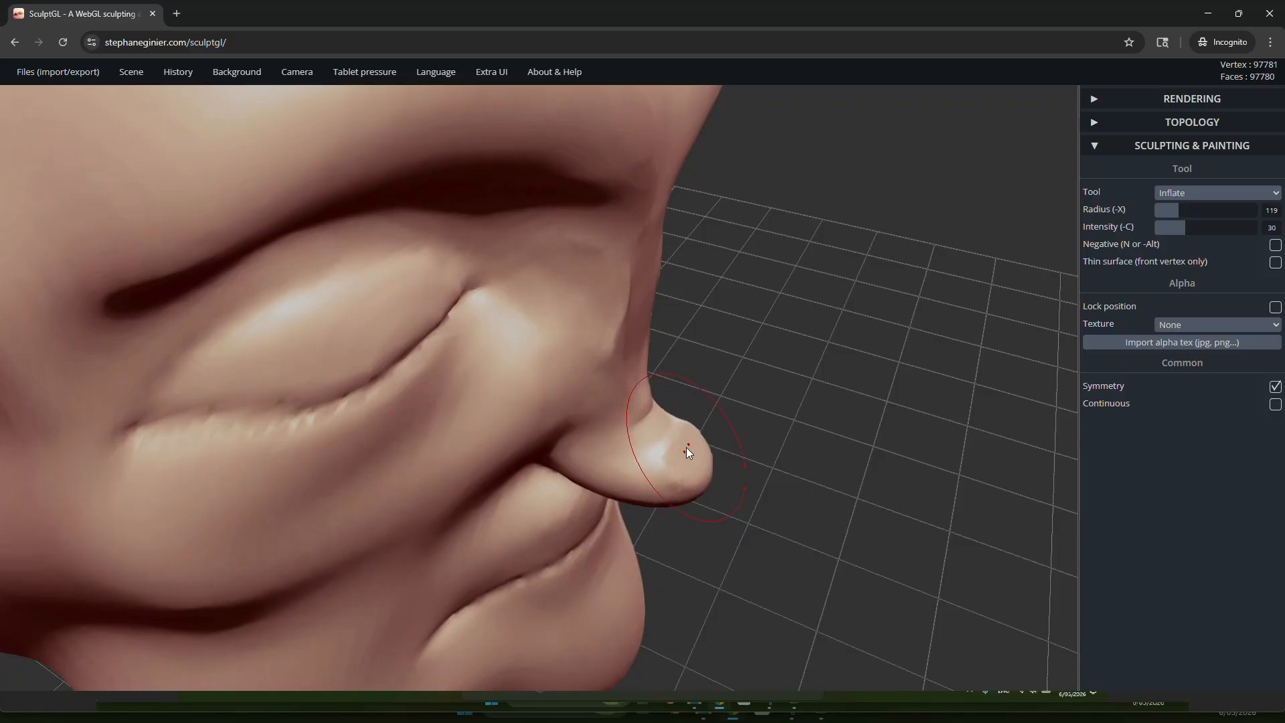
{"action": "left_click_drag", "start_coordinate": [666, 461], "coordinate": [690, 459]}
{"action": "left_click_drag", "start_coordinate": [792, 454], "coordinate": [592, 423]}
{"action": "key", "text": "shift"}
{"action": "left_click_drag", "start_coordinate": [476, 341], "coordinate": [503, 365], "text": "shift"}
{"action": "mouse_move", "coordinate": [682, 278]}
{"action": "left_mouse_down"}
{"action": "mouse_move", "coordinate": [769, 259]}
{"action": "mouse_move", "coordinate": [757, 224]}
{"action": "left_mouse_up"}
{"action": "scroll", "coordinate": [605, 266], "scroll_direction": "up", "scroll_amount": 3}
{"action": "right_click_drag", "start_coordinate": [757, 384], "coordinate": [689, 445]}
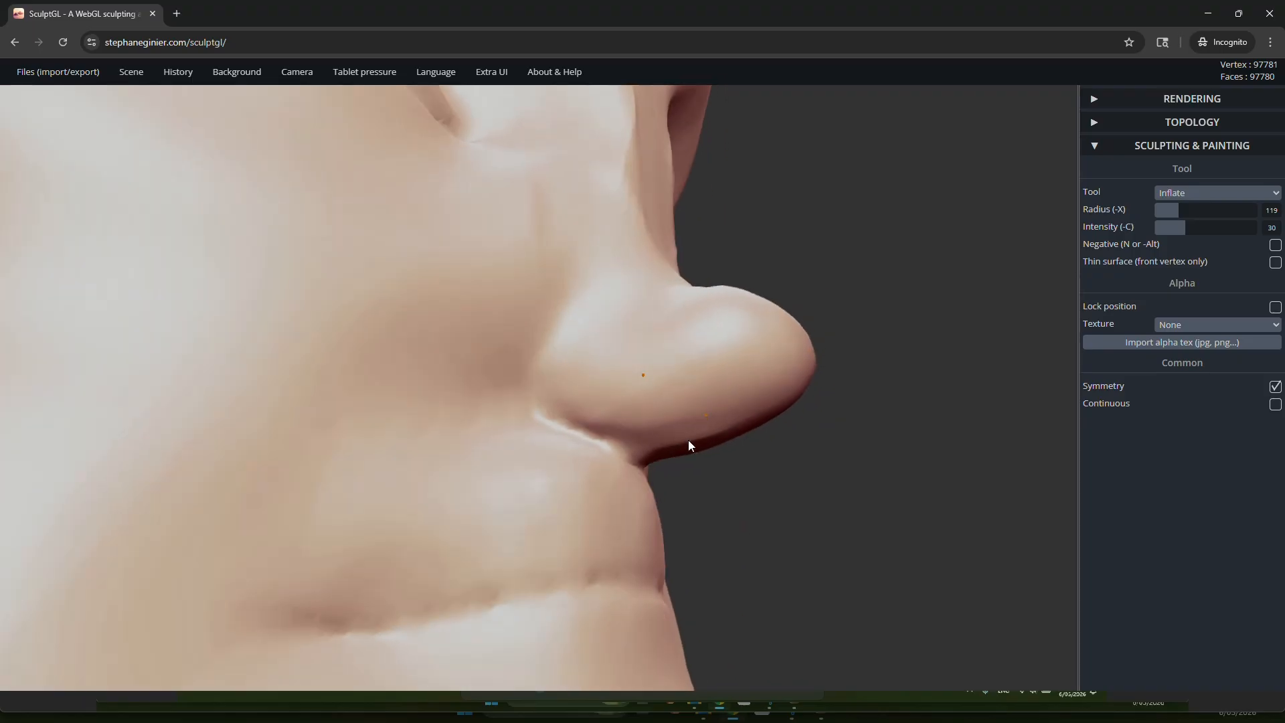
Step: Widen the base of the nose on both sides with the Drag tool, enlarging its radius to 174
{"action": "left_click", "coordinate": [1182, 194]}
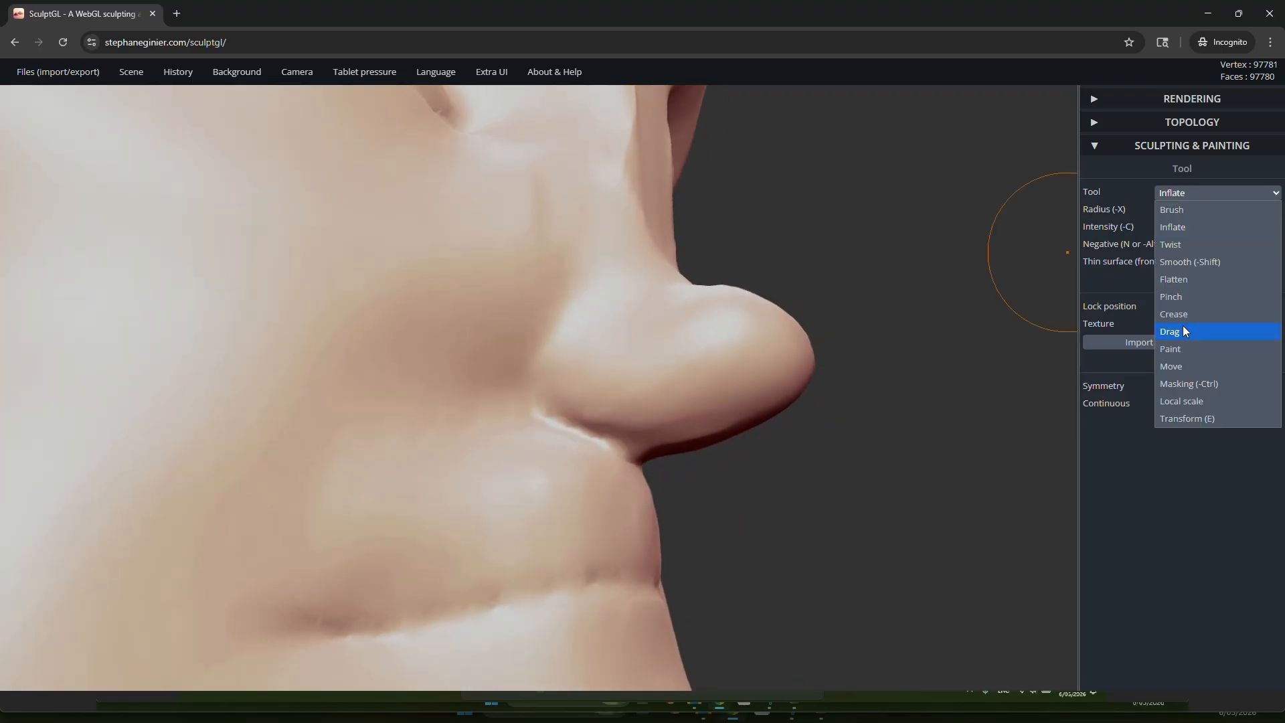
{"action": "left_click", "coordinate": [1184, 332]}
{"action": "right_click_drag", "start_coordinate": [770, 321], "coordinate": [656, 367]}
{"action": "key", "text": "x"}
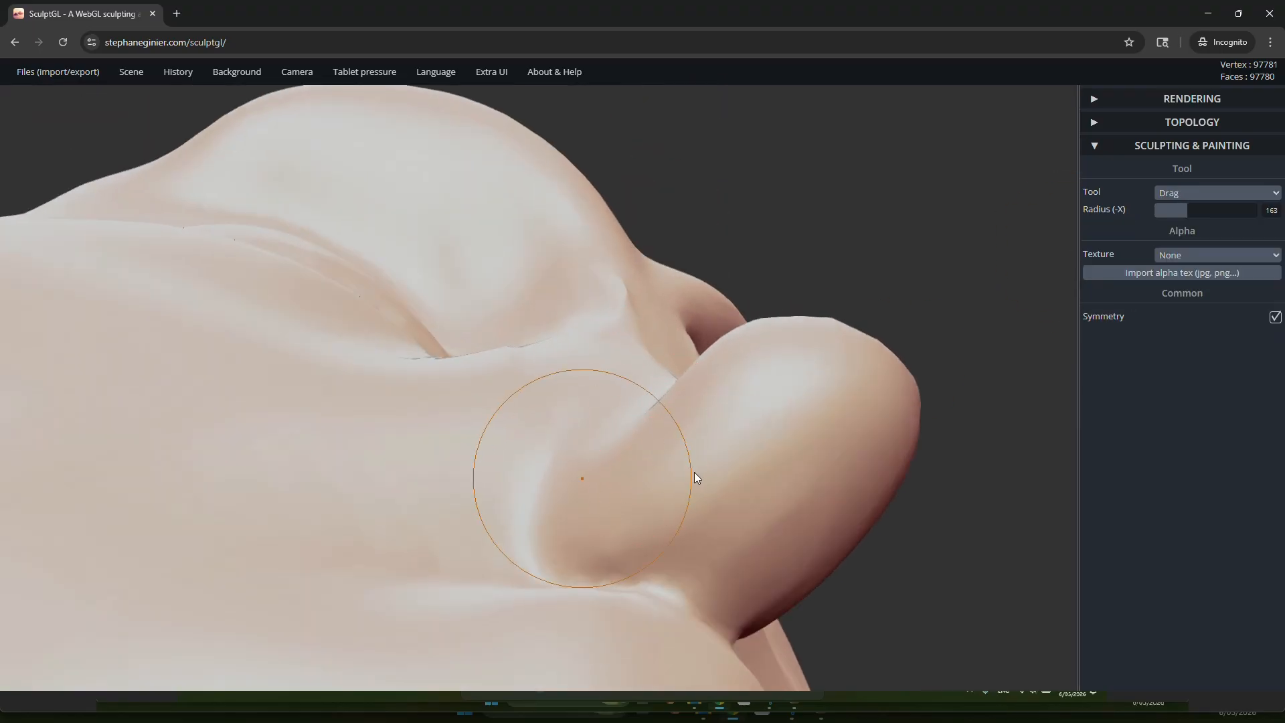
{"action": "left_click_drag", "start_coordinate": [619, 484], "coordinate": [580, 462]}
{"action": "left_click_drag", "start_coordinate": [681, 443], "coordinate": [648, 426]}
{"action": "left_click_drag", "start_coordinate": [648, 458], "coordinate": [611, 461]}
{"action": "left_click_drag", "start_coordinate": [679, 426], "coordinate": [660, 427]}
{"action": "mouse_move", "coordinate": [661, 432]}
{"action": "right_mouse_down"}
{"action": "mouse_move", "coordinate": [661, 683]}
{"action": "mouse_move", "coordinate": [601, 424]}
{"action": "mouse_move", "coordinate": [584, 233]}
{"action": "mouse_move", "coordinate": [729, 391]}
{"action": "mouse_move", "coordinate": [745, 505]}
{"action": "right_mouse_up"}
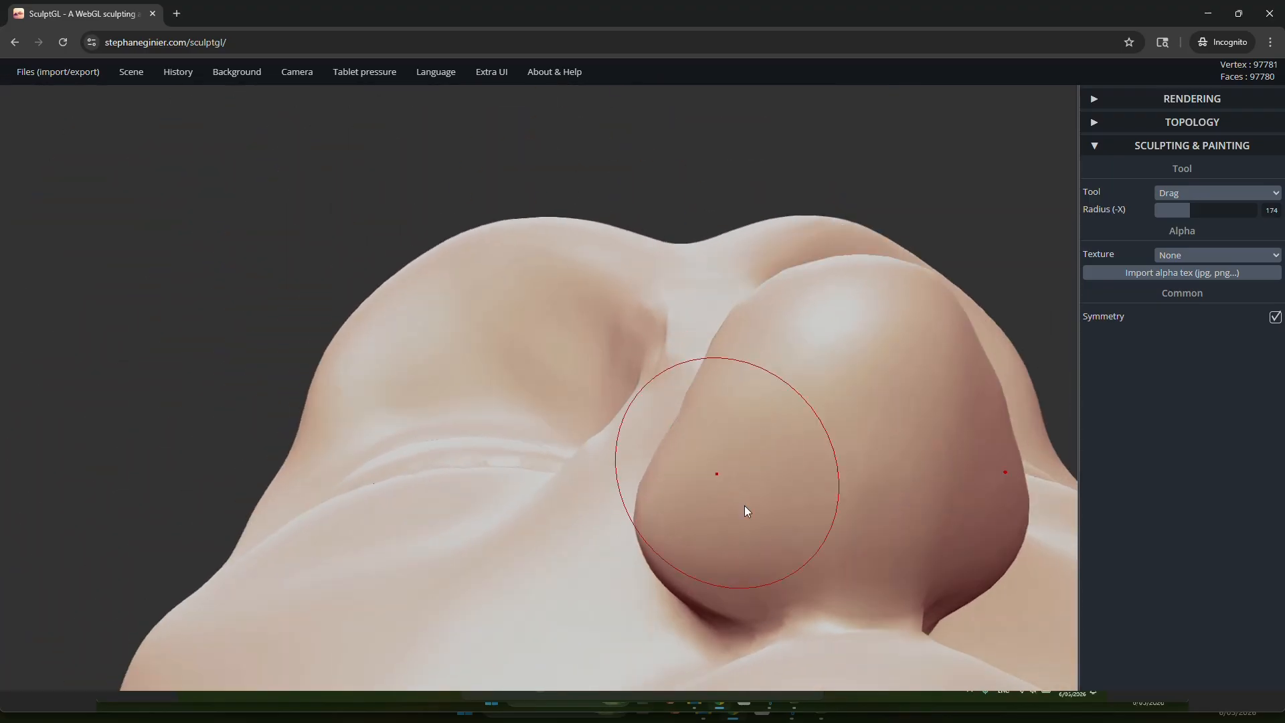
Step: Shape the rear edge of the nostril wings with the Drag tool, using radius 59 and a larger radius of 126
{"action": "mouse_move", "coordinate": [614, 415]}
{"action": "right_mouse_down"}
{"action": "mouse_move", "coordinate": [768, 624]}
{"action": "mouse_move", "coordinate": [757, 597]}
{"action": "mouse_move", "coordinate": [794, 447]}
{"action": "mouse_move", "coordinate": [823, 571]}
{"action": "mouse_move", "coordinate": [736, 586]}
{"action": "right_mouse_up"}
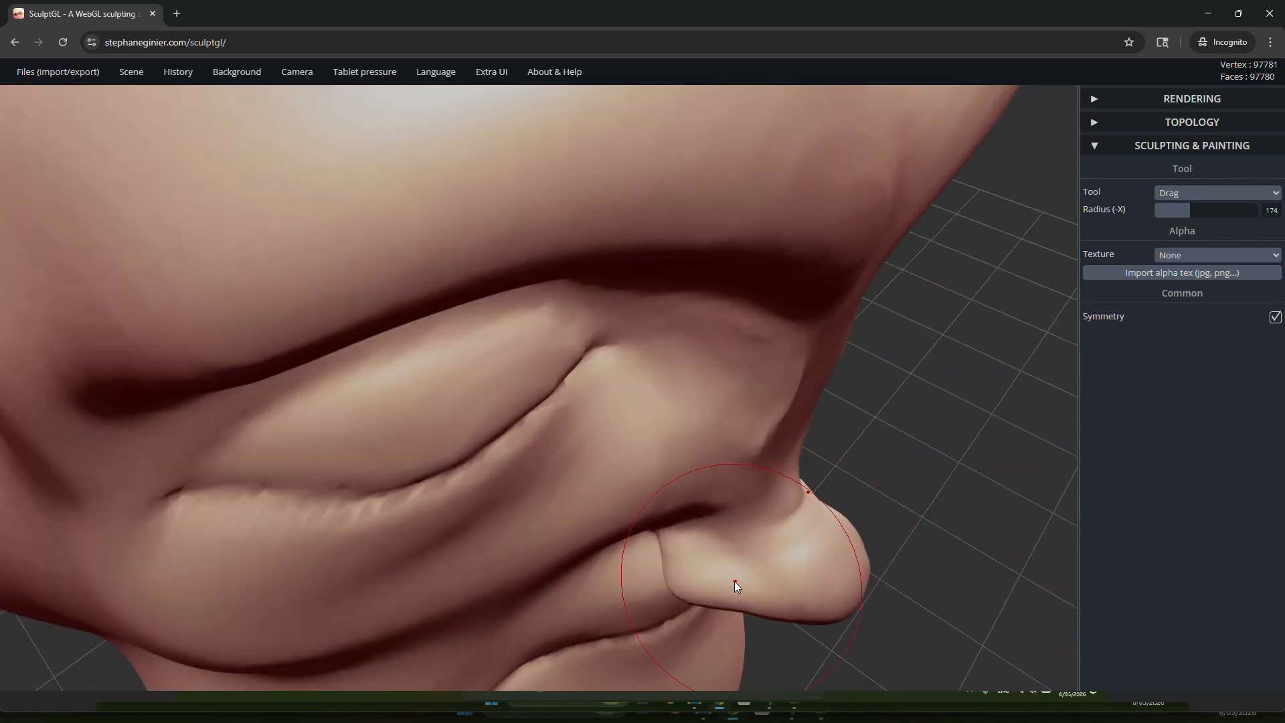
{"action": "mouse_move", "coordinate": [640, 581]}
{"action": "right_mouse_down"}
{"action": "mouse_move", "coordinate": [709, 535]}
{"action": "mouse_move", "coordinate": [728, 491]}
{"action": "right_mouse_up"}
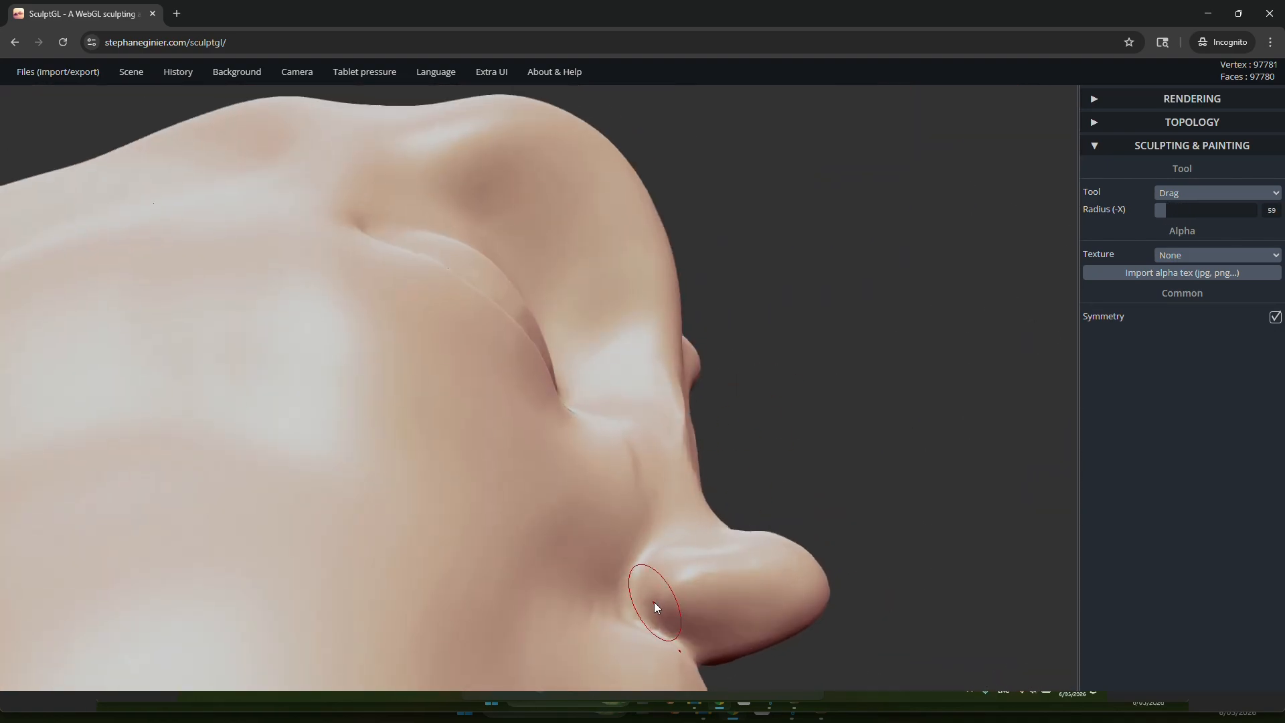
{"action": "left_click_drag", "start_coordinate": [655, 607], "coordinate": [640, 595]}
{"action": "key", "text": "x"}
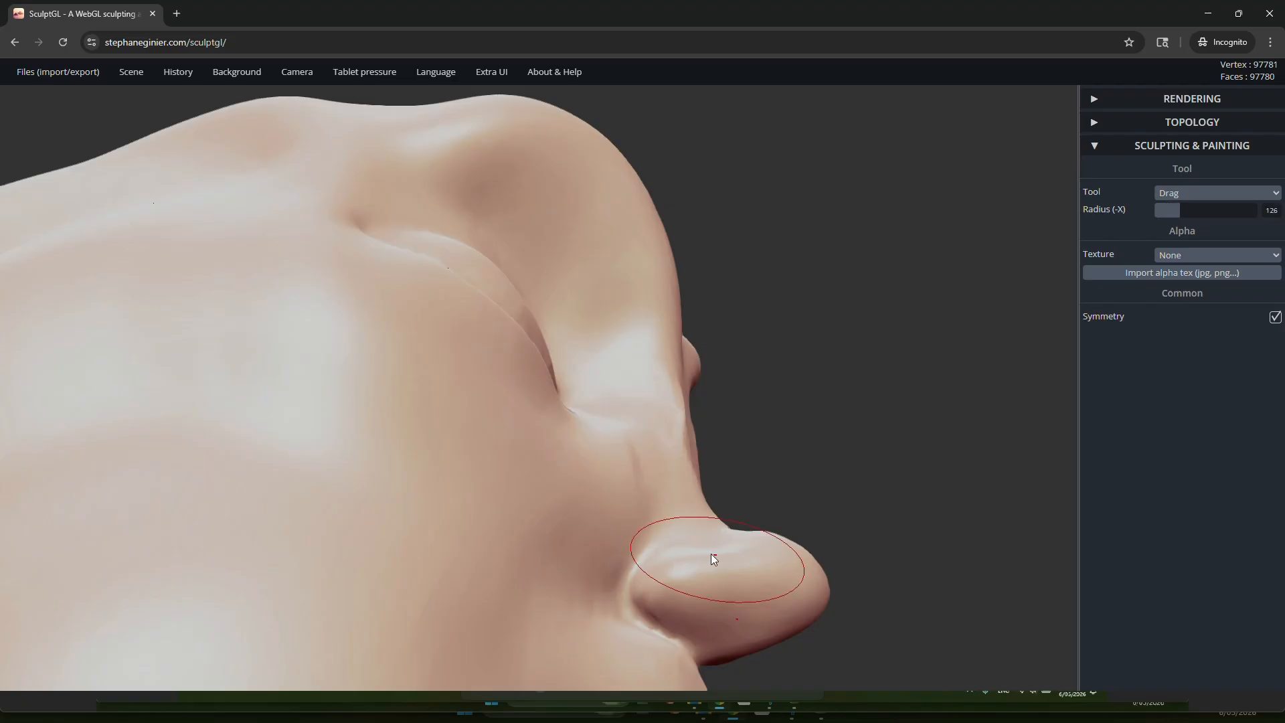
{"action": "left_click_drag", "start_coordinate": [695, 557], "coordinate": [682, 554]}
Step: Fill out the nostril wings with the Inflate tool and check the nose from the side and below
{"action": "left_click", "coordinate": [1179, 193]}
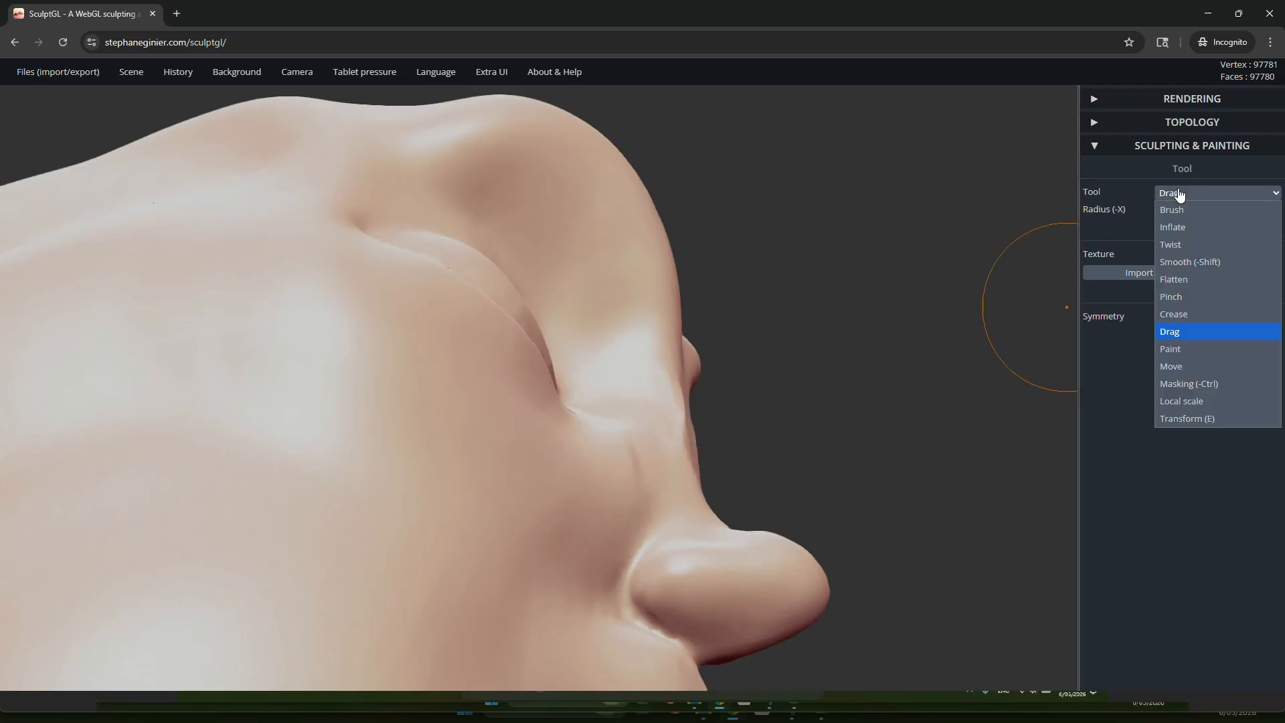
{"action": "left_click", "coordinate": [1179, 228]}
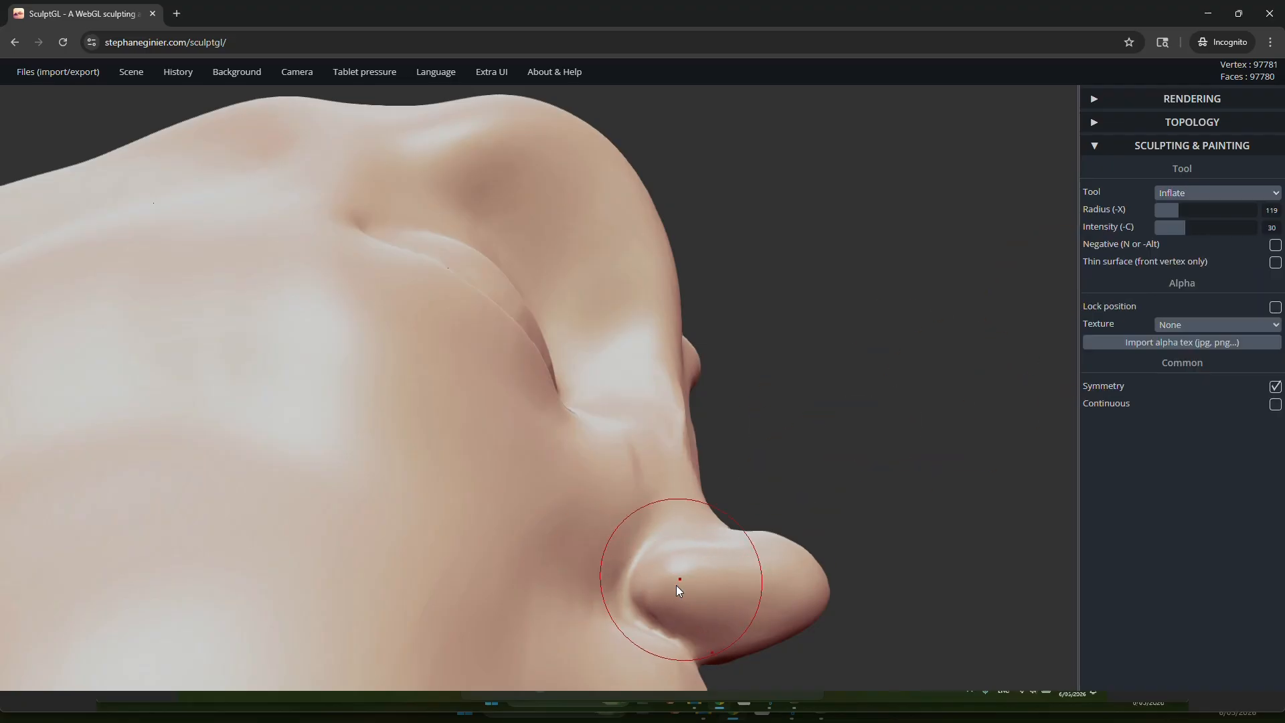
{"action": "left_click_drag", "start_coordinate": [809, 483], "coordinate": [749, 568]}
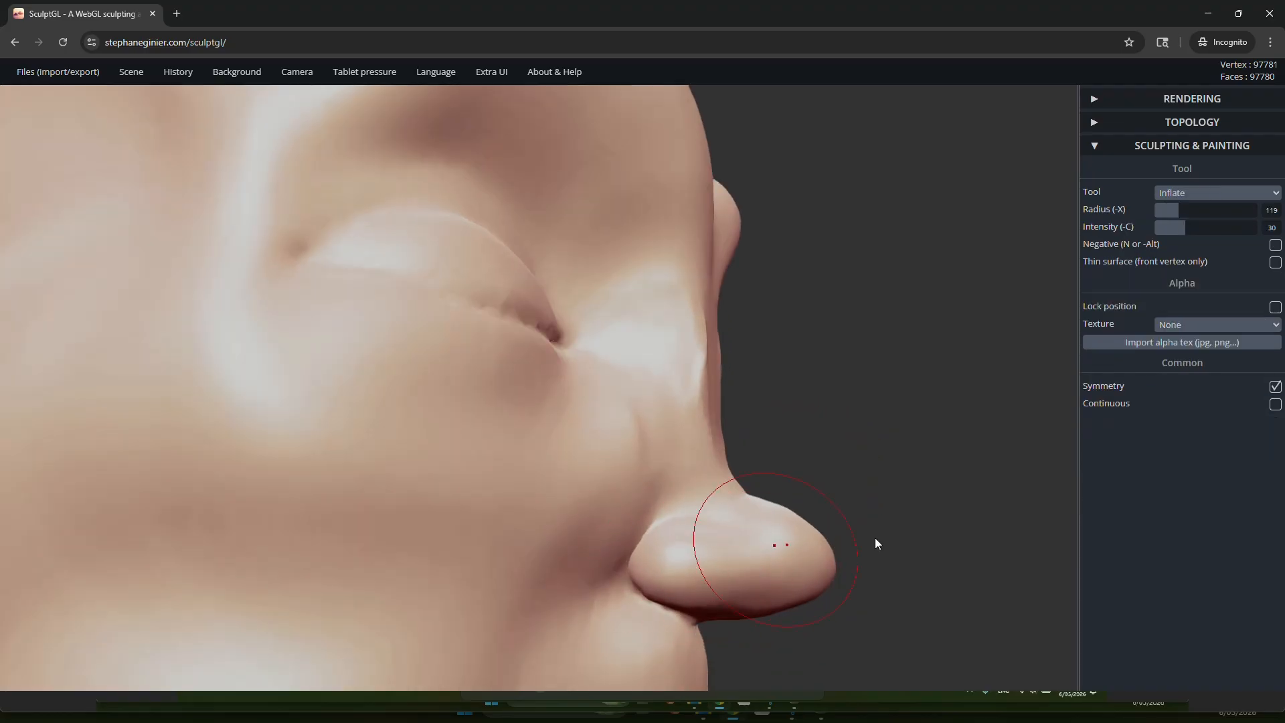
{"action": "left_click_drag", "start_coordinate": [874, 536], "coordinate": [659, 415]}
{"action": "right_click_drag", "start_coordinate": [659, 415], "coordinate": [705, 412]}
{"action": "scroll", "coordinate": [722, 419], "scroll_direction": "up", "scroll_amount": 8}
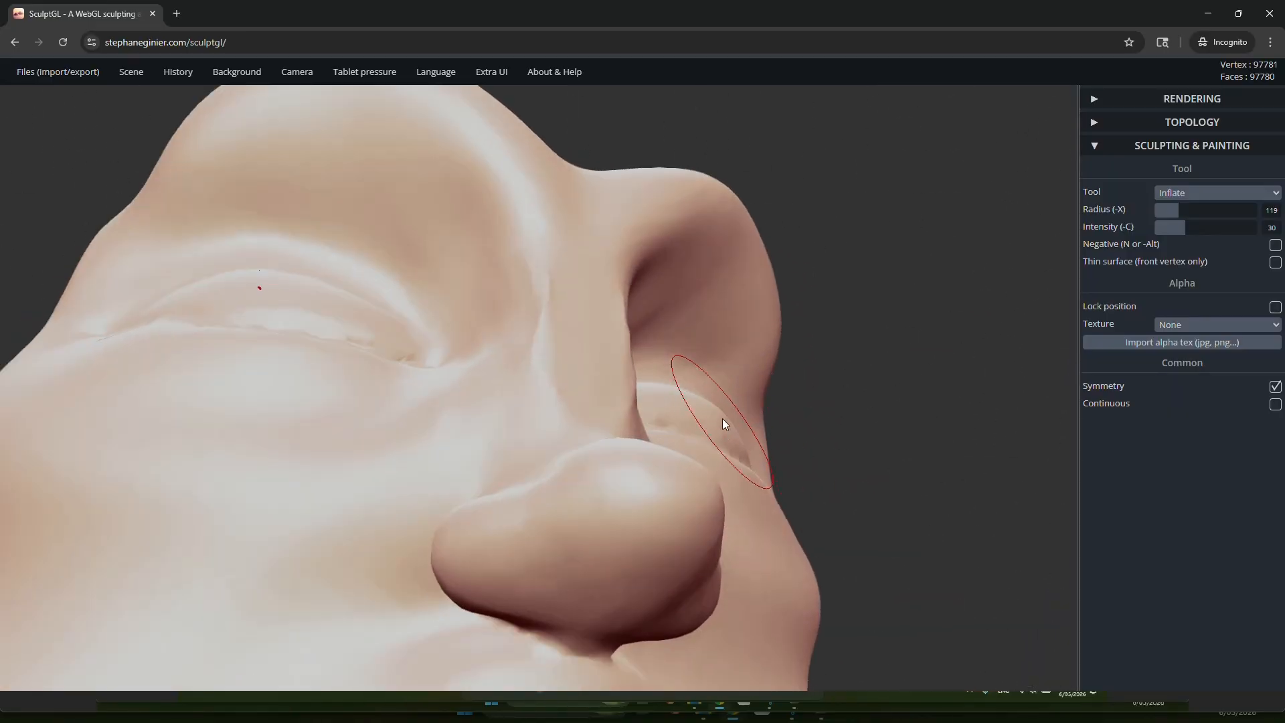
{"action": "right_click_drag", "start_coordinate": [702, 507], "coordinate": [757, 250]}
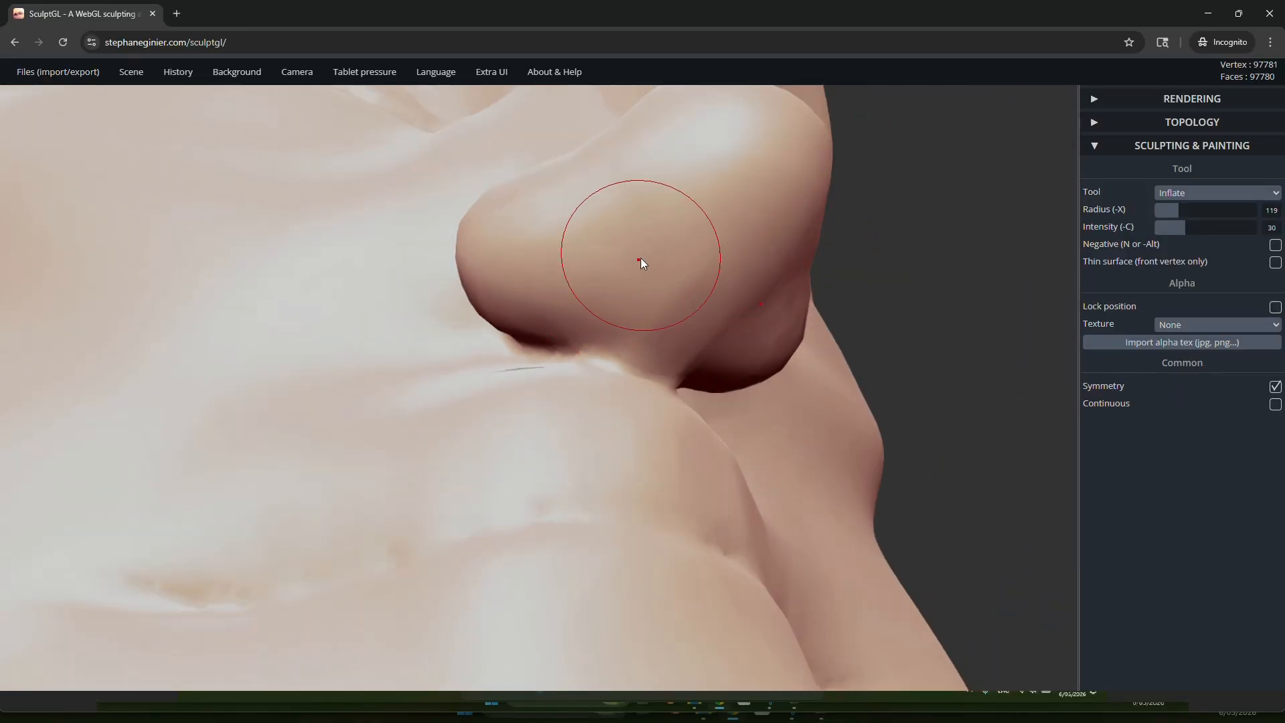
Step: Try to mask the nostril areas on the underside of the nose
{"action": "scroll", "coordinate": [640, 260], "scroll_direction": "down", "scroll_amount": 3}
{"action": "scroll", "coordinate": [603, 294], "scroll_direction": "up", "scroll_amount": 5}
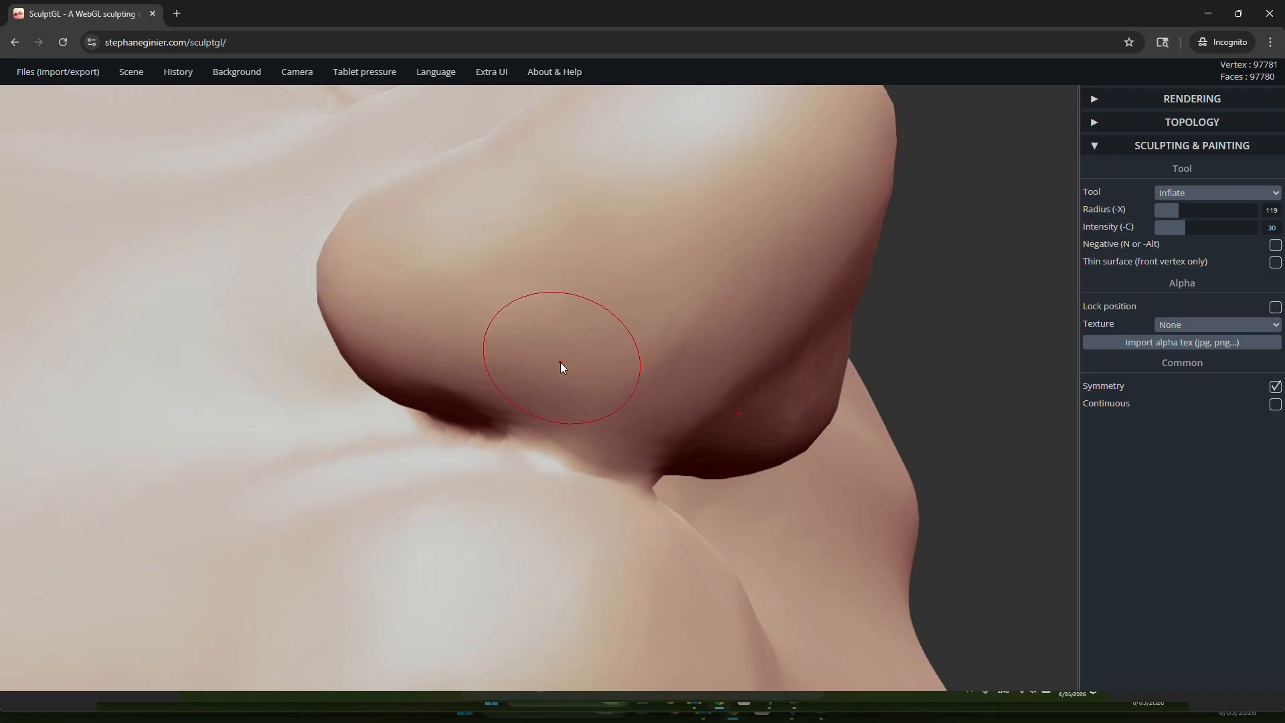
{"action": "key", "text": "ctrl"}
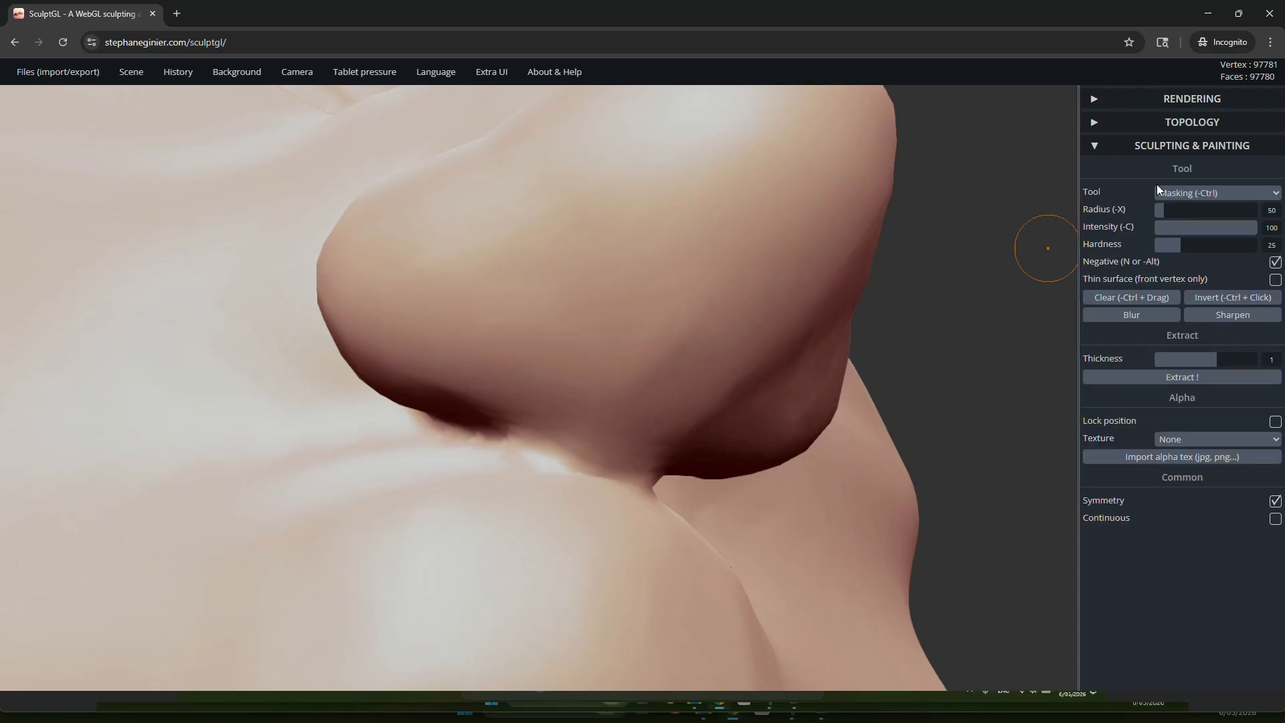
{"action": "left_click", "coordinate": [1215, 193]}
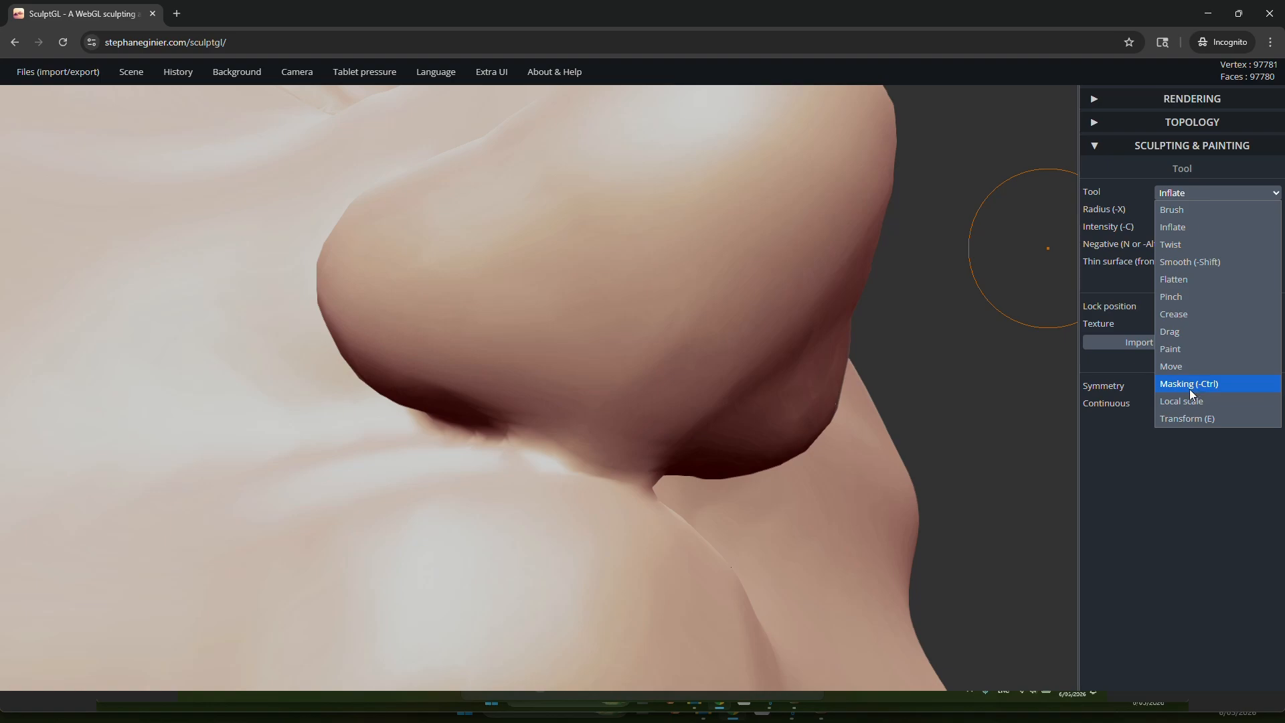
{"action": "left_click", "coordinate": [1202, 227]}
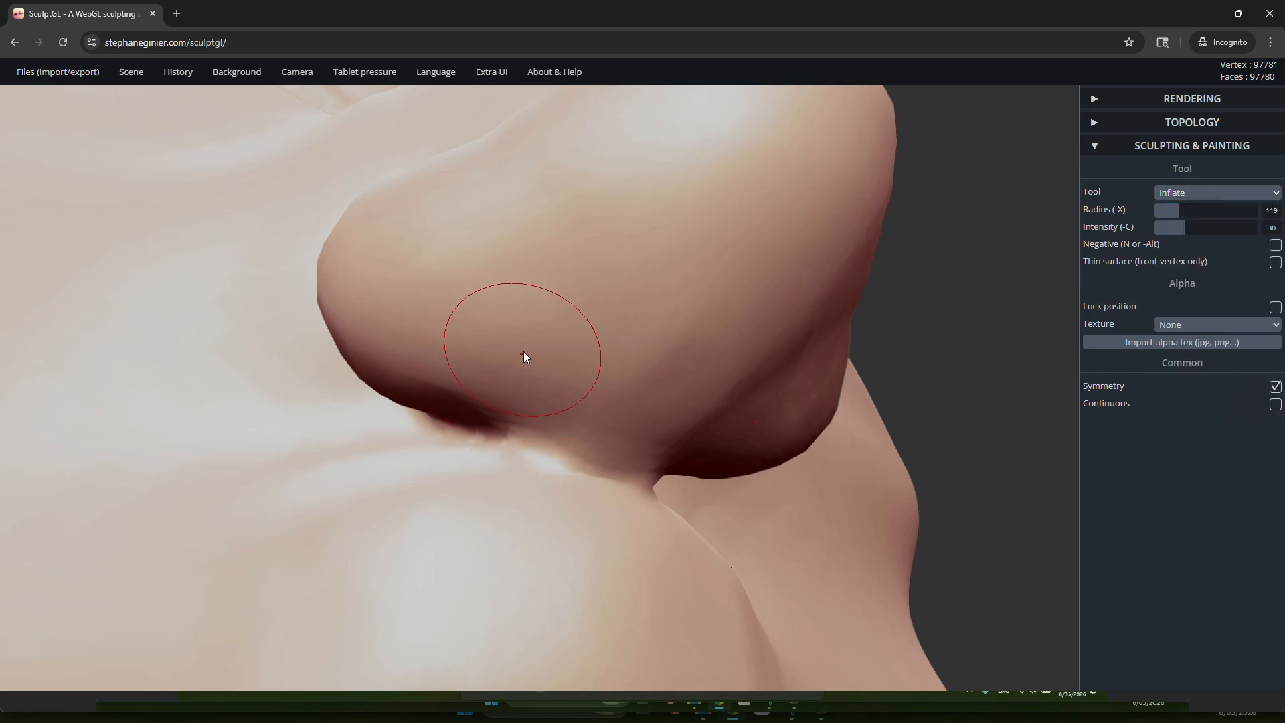
{"action": "key", "text": "ctrl"}
{"action": "mouse_move", "coordinate": [538, 399]}
{"action": "left_mouse_down"}
{"action": "mouse_move", "coordinate": [528, 315]}
{"action": "mouse_move", "coordinate": [630, 268]}
{"action": "mouse_move", "coordinate": [639, 241]}
{"action": "mouse_move", "coordinate": [569, 321]}
{"action": "left_mouse_up"}
{"action": "scroll", "coordinate": [573, 319], "scroll_direction": "down", "scroll_amount": 3}
{"action": "scroll", "coordinate": [574, 319], "scroll_direction": "down", "scroll_amount": 2}
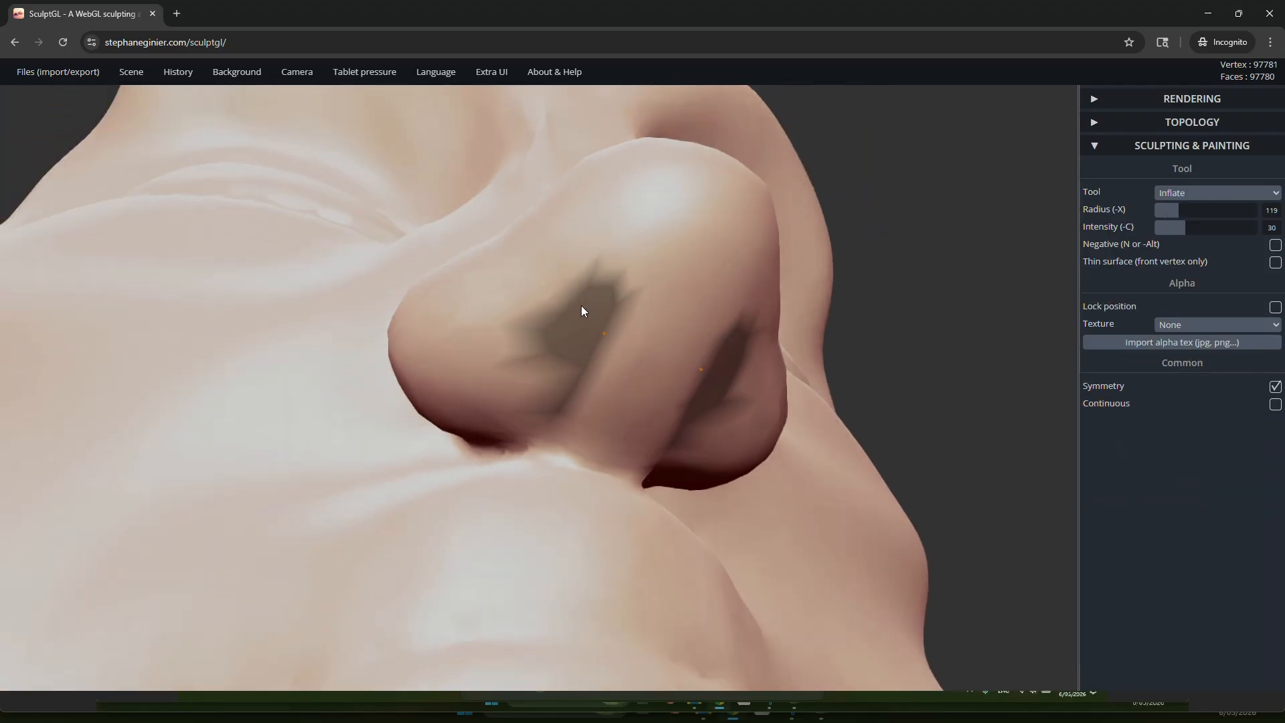
Step: With the wireframe shown, undo the nostril mask and voxel-remesh the head into quads at resolution 150
{"action": "key", "text": "w"}
{"action": "scroll", "coordinate": [545, 388], "scroll_direction": "up", "scroll_amount": 5}
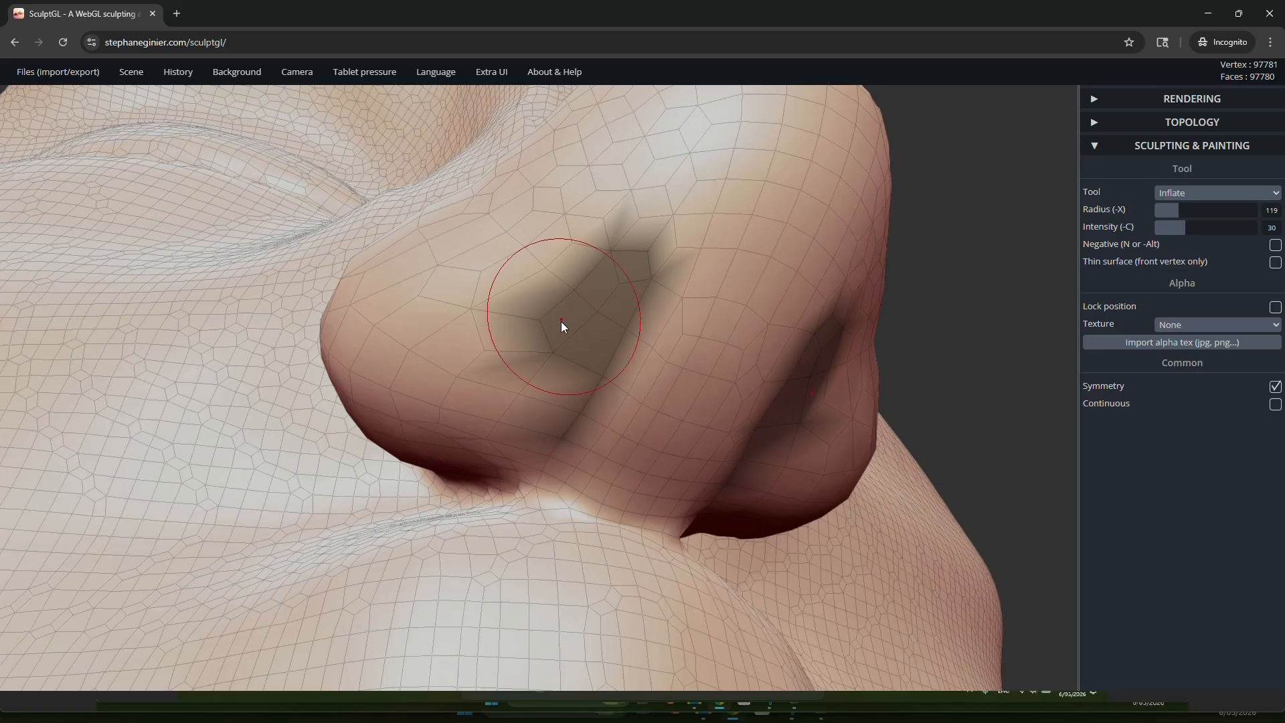
{"action": "key", "text": "ctrl+z"}
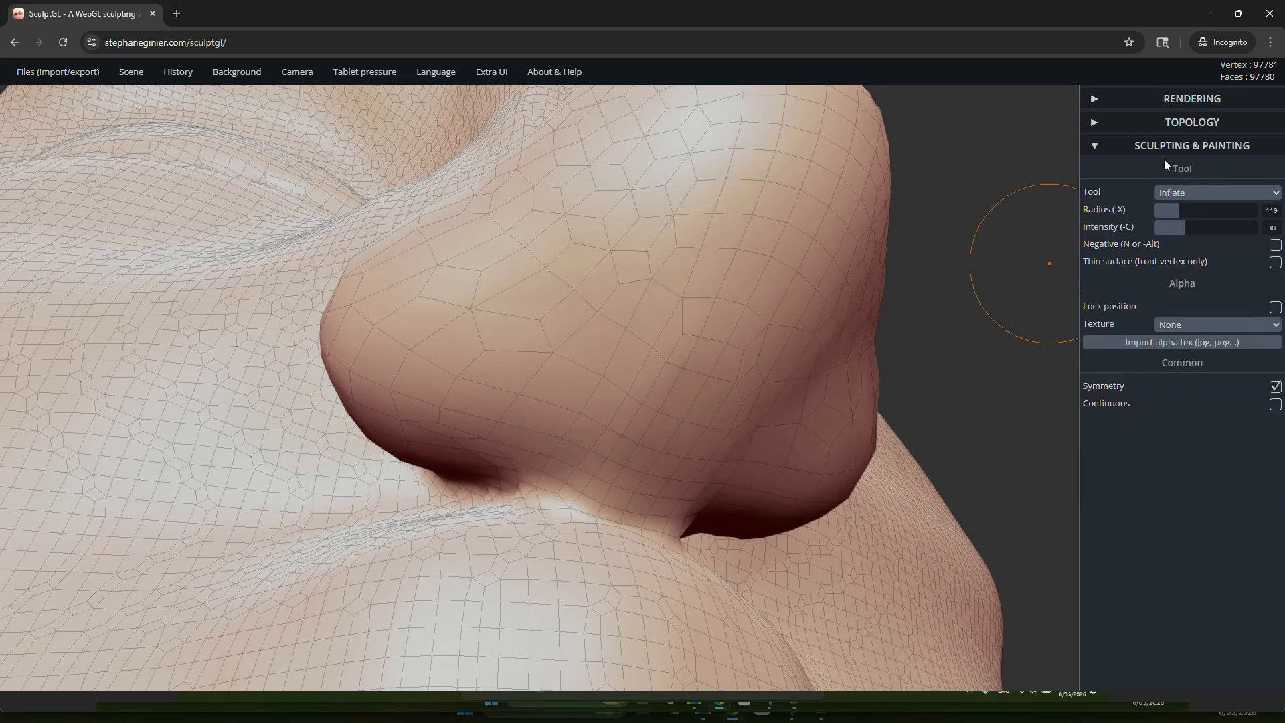
{"action": "left_click", "coordinate": [1163, 124]}
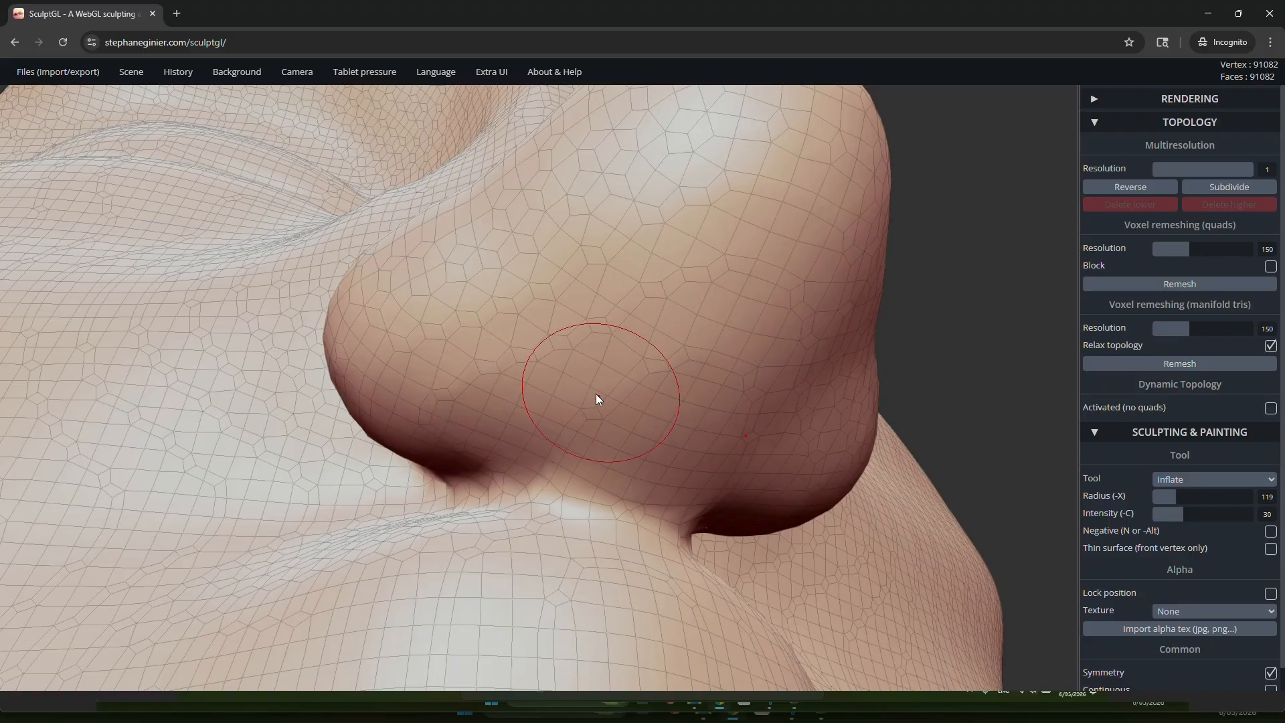
{"action": "mouse_move", "coordinate": [596, 393]}
{"action": "right_mouse_down"}
{"action": "mouse_move", "coordinate": [504, 296]}
{"action": "mouse_move", "coordinate": [553, 433]}
{"action": "mouse_move", "coordinate": [527, 350]}
{"action": "mouse_move", "coordinate": [565, 348]}
{"action": "mouse_move", "coordinate": [556, 435]}
{"action": "right_mouse_up"}
Step: Paint symmetric masks over both nostril areas under the nose and hide the wireframe
{"action": "key", "text": "ctrl"}
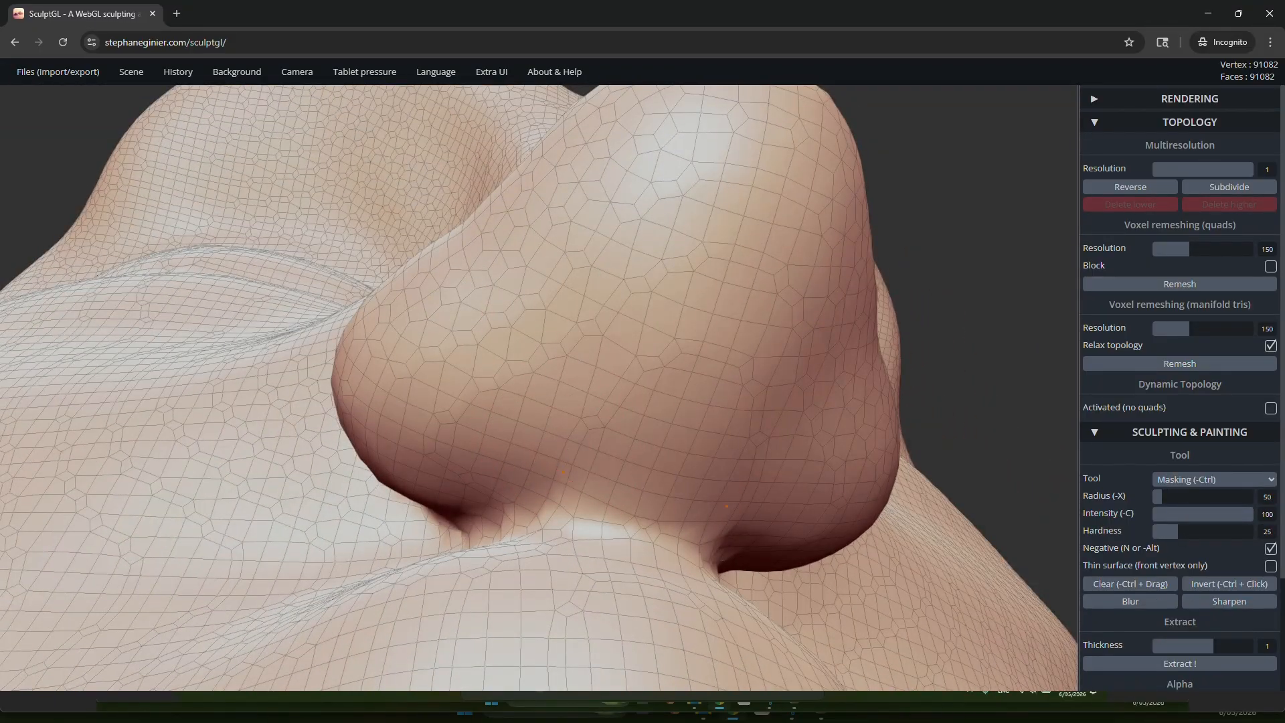
{"action": "left_click_drag", "start_coordinate": [563, 472], "coordinate": [612, 310], "text": "ctrl"}
{"action": "key", "text": "w"}
{"action": "key", "text": "ctrl"}
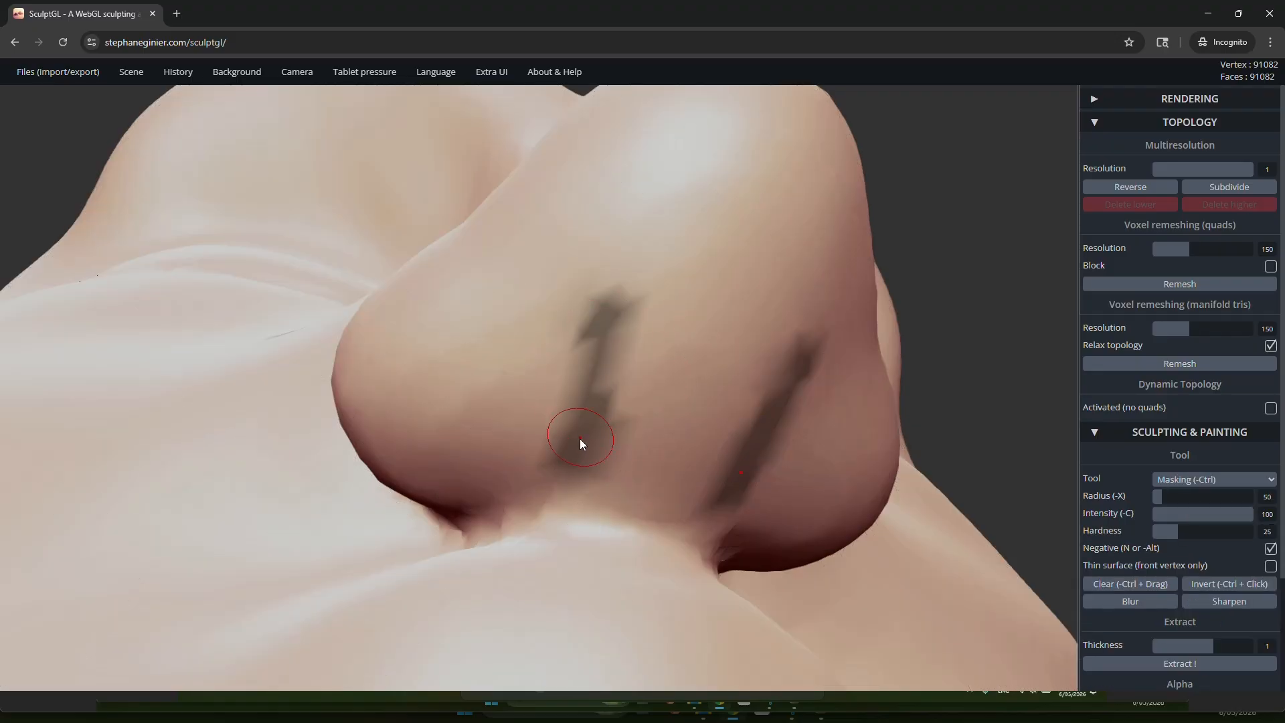
{"action": "mouse_move", "coordinate": [577, 456]}
{"action": "left_mouse_down", "text": "ctrl"}
{"action": "mouse_move", "coordinate": [606, 408]}
{"action": "mouse_move", "coordinate": [626, 314]}
{"action": "mouse_move", "coordinate": [593, 437]}
{"action": "mouse_move", "coordinate": [639, 285]}
{"action": "mouse_move", "coordinate": [579, 281]}
{"action": "mouse_move", "coordinate": [499, 341]}
{"action": "mouse_move", "coordinate": [486, 422]}
{"action": "mouse_move", "coordinate": [567, 422]}
{"action": "left_mouse_up", "text": "ctrl"}
{"action": "mouse_move", "coordinate": [476, 400]}
{"action": "left_mouse_down", "text": "ctrl"}
{"action": "mouse_move", "coordinate": [652, 291]}
{"action": "mouse_move", "coordinate": [530, 306]}
{"action": "left_mouse_up", "text": "ctrl"}
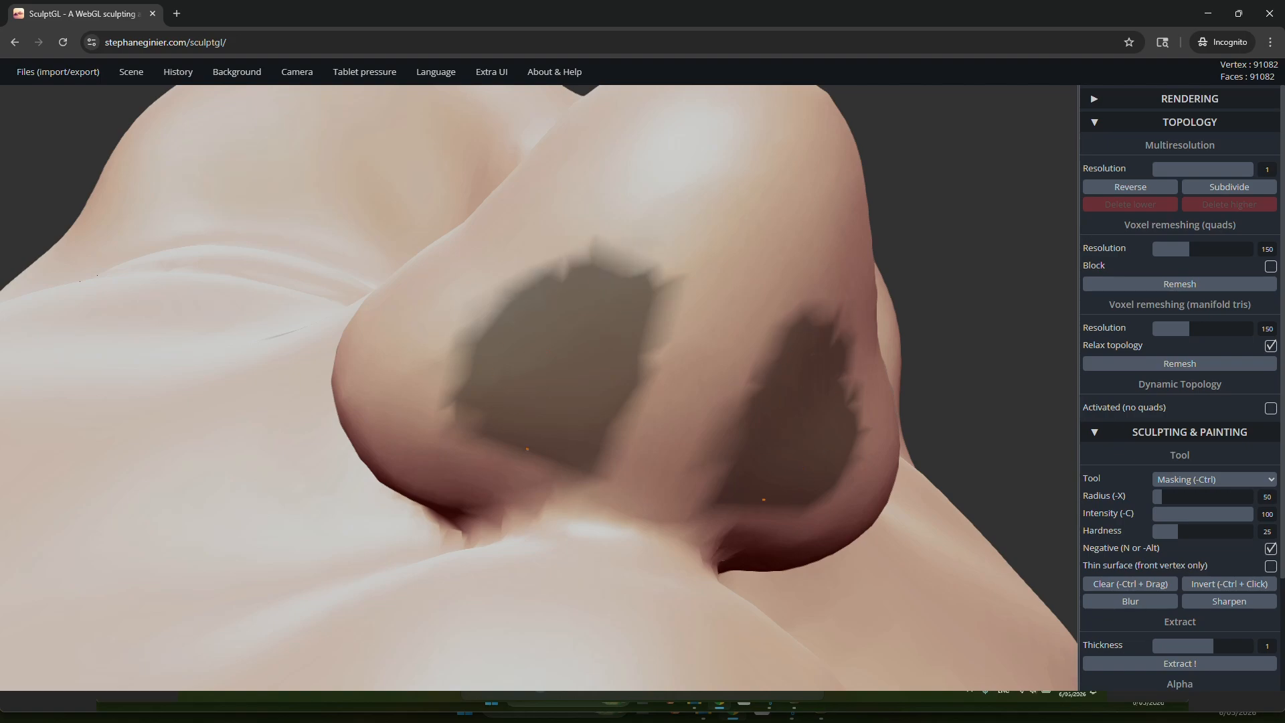
{"action": "mouse_move", "coordinate": [527, 449]}
{"action": "left_mouse_down", "text": "ctrl"}
{"action": "mouse_move", "coordinate": [476, 433]}
{"action": "mouse_move", "coordinate": [477, 403]}
{"action": "left_mouse_up", "text": "ctrl"}
Step: Invert the mask so that only the nostril areas under the nose can be sculpted
{"action": "scroll", "coordinate": [501, 359], "scroll_direction": "down", "scroll_amount": 5}
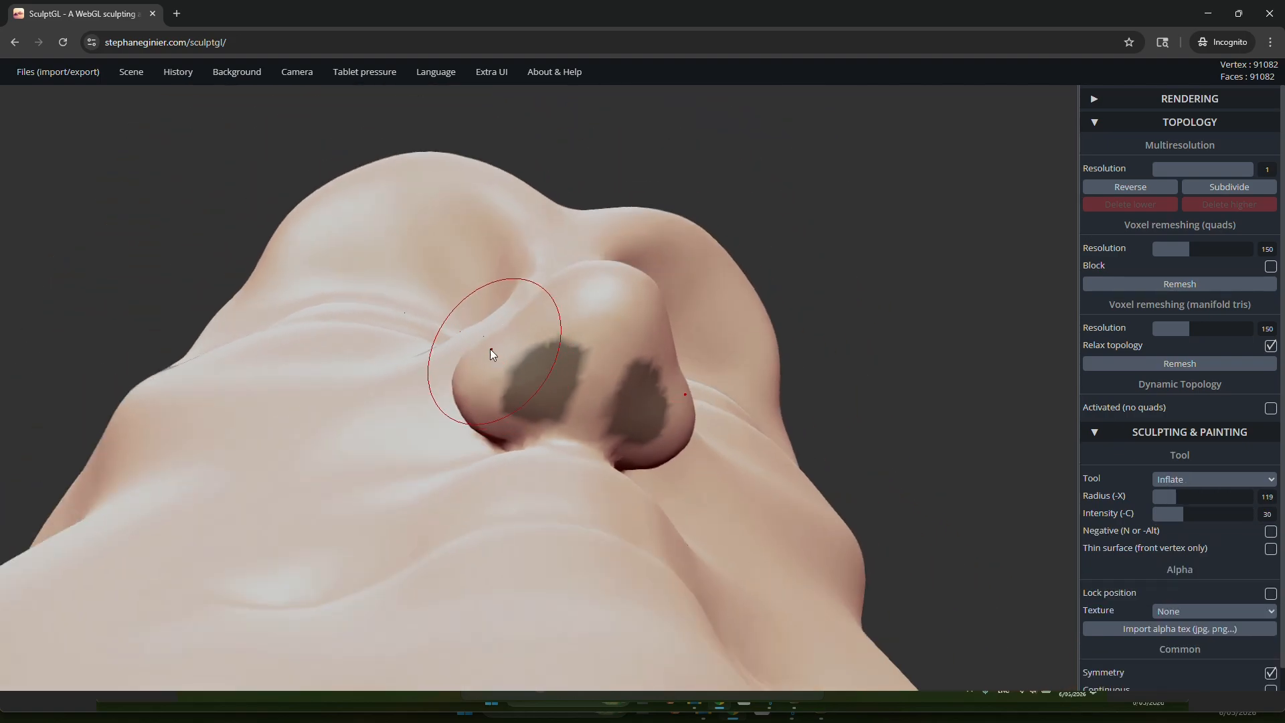
{"action": "scroll", "coordinate": [490, 348], "scroll_direction": "down", "scroll_amount": 5}
{"action": "right_click_drag", "start_coordinate": [484, 331], "coordinate": [573, 377]}
{"action": "left_click_drag", "start_coordinate": [792, 373], "coordinate": [849, 347], "text": "ctrl"}
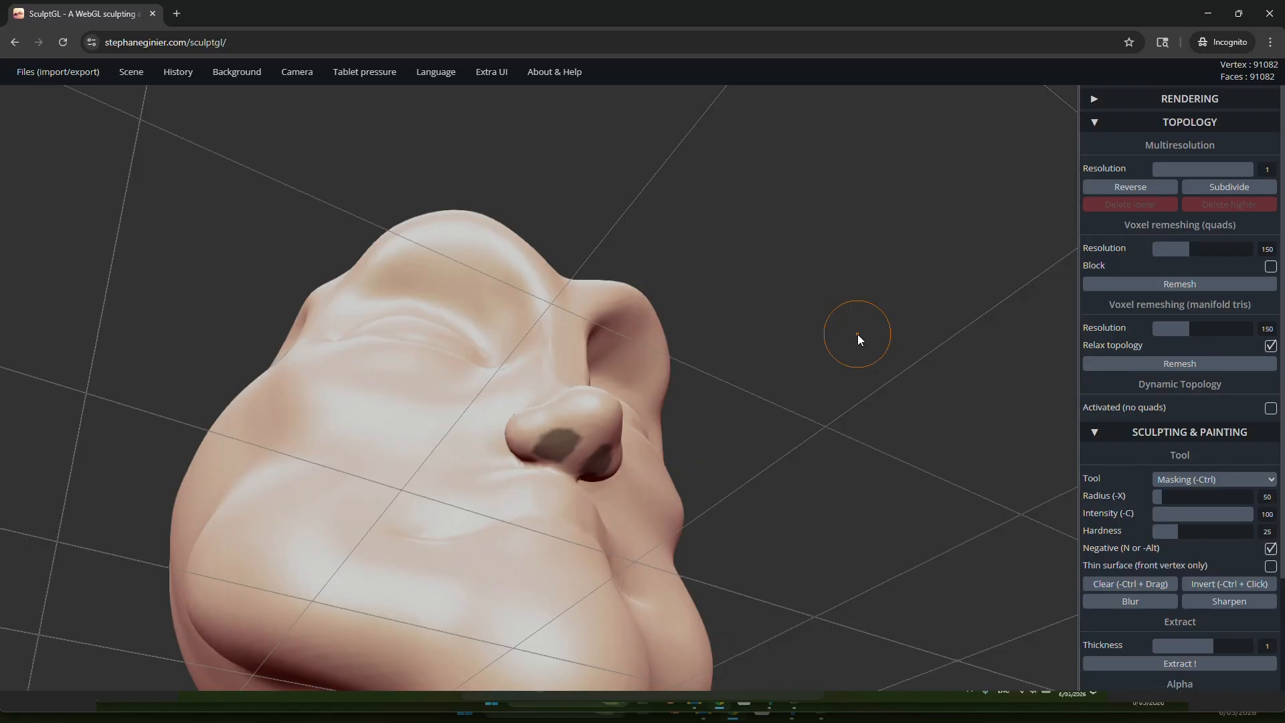
{"action": "left_click", "coordinate": [857, 335], "text": "ctrl"}
{"action": "scroll", "coordinate": [600, 475], "scroll_direction": "up", "scroll_amount": 5}
{"action": "mouse_move", "coordinate": [588, 424]}
{"action": "right_mouse_down"}
{"action": "mouse_move", "coordinate": [476, 339]}
{"action": "mouse_move", "coordinate": [589, 419]}
{"action": "mouse_move", "coordinate": [517, 386]}
{"action": "right_mouse_up"}
{"action": "mouse_move", "coordinate": [431, 305]}
{"action": "right_mouse_down"}
{"action": "mouse_move", "coordinate": [588, 361]}
{"action": "mouse_move", "coordinate": [508, 322]}
{"action": "right_mouse_up"}
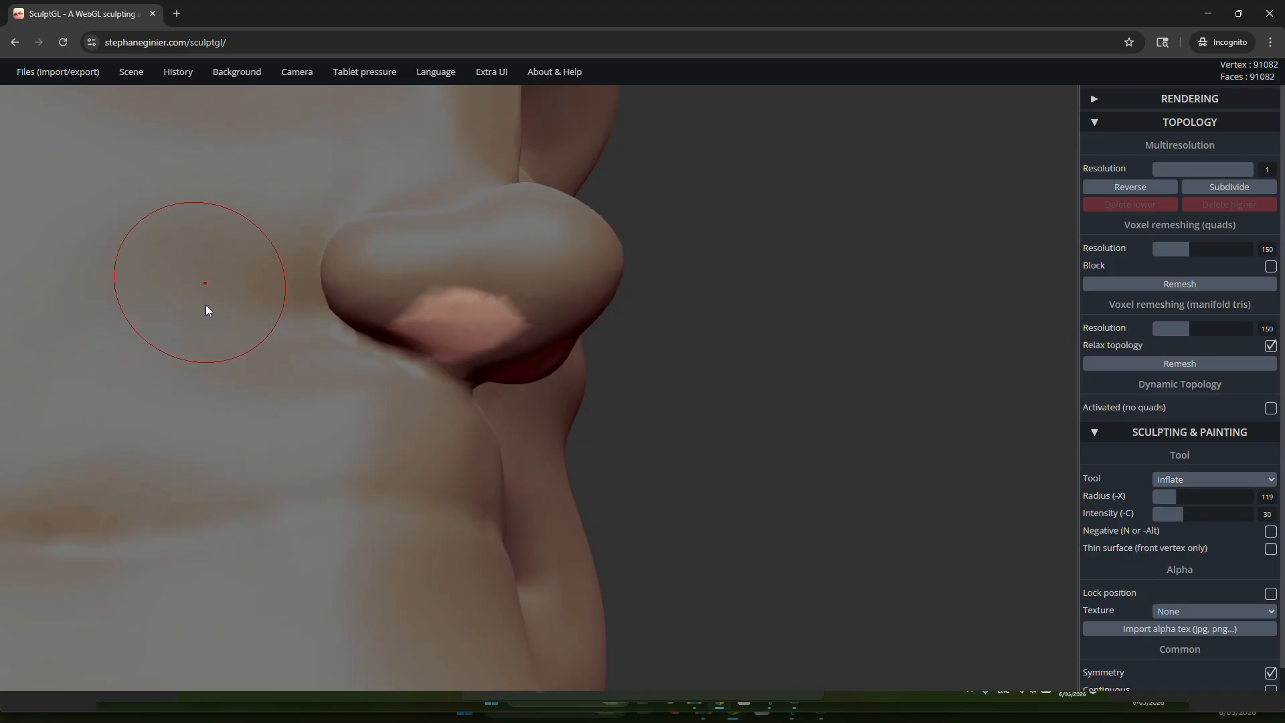
{"action": "mouse_move", "coordinate": [207, 306]}
{"action": "right_mouse_down"}
{"action": "mouse_move", "coordinate": [315, 324]}
{"action": "mouse_move", "coordinate": [301, 284]}
{"action": "right_mouse_up"}
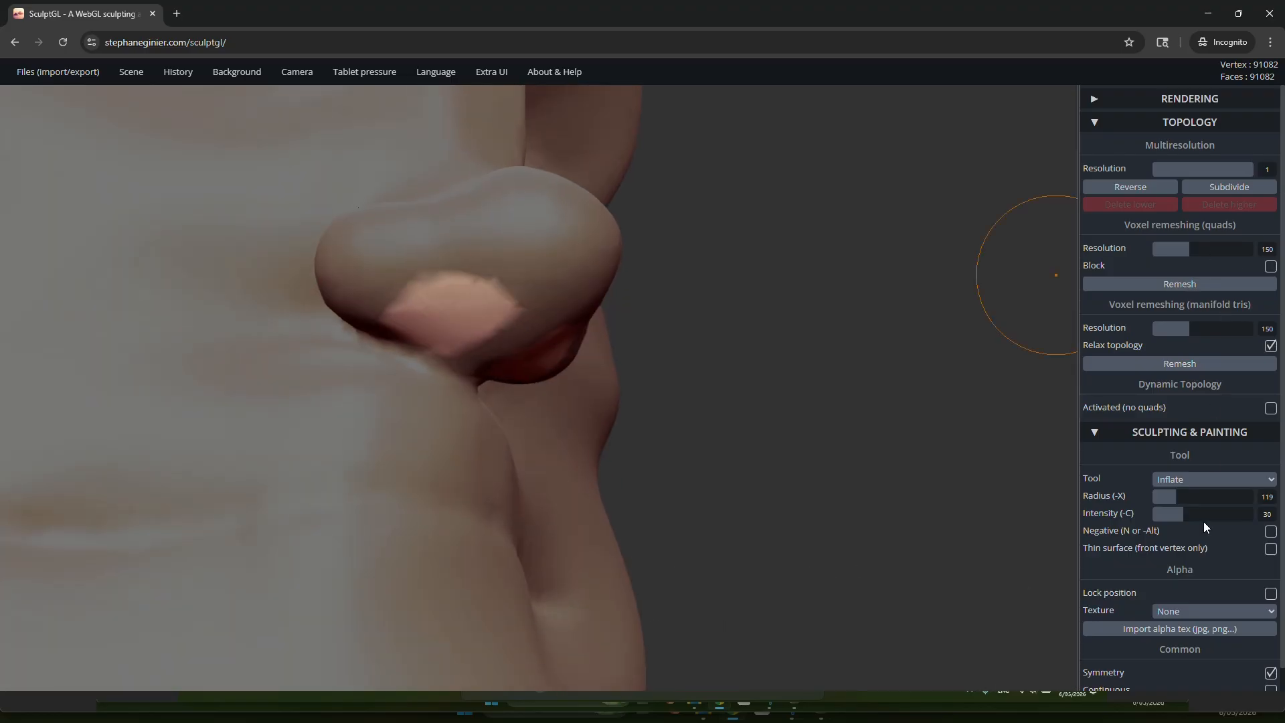
Step: Try to carve the unmasked nostril areas with the Crease tool in Negative mode
{"action": "left_click", "coordinate": [1181, 480]}
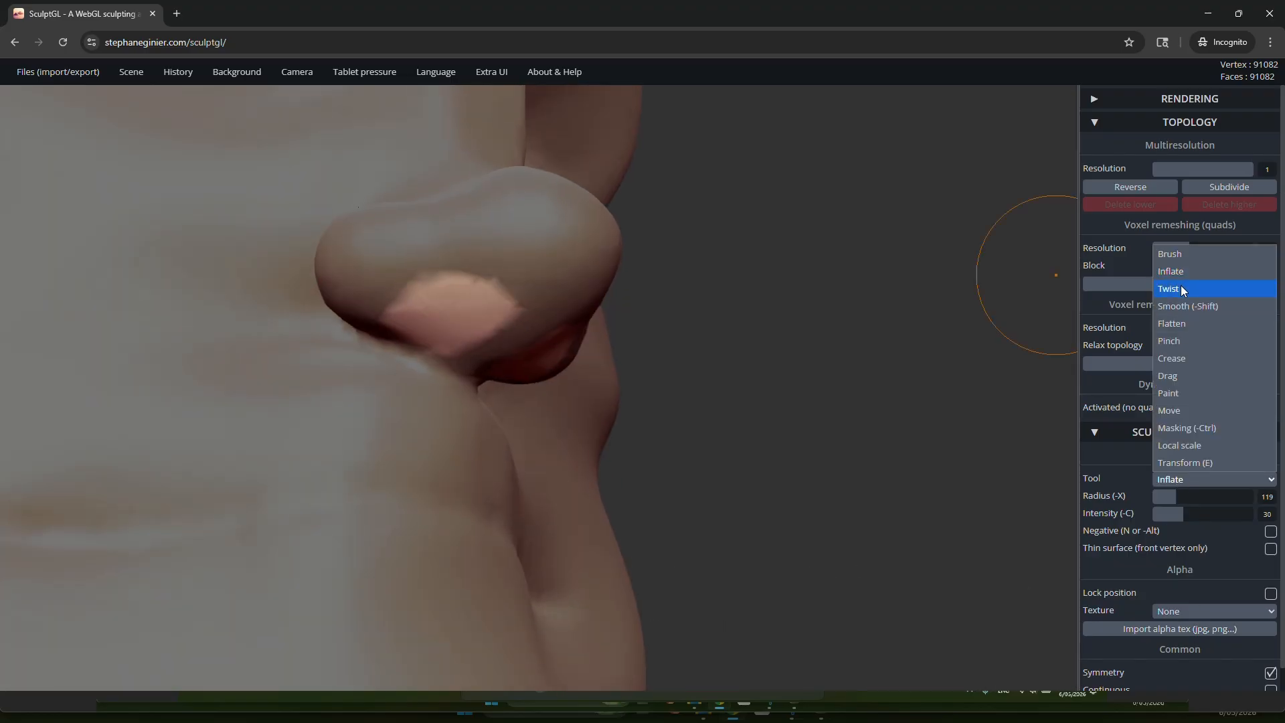
{"action": "left_click", "coordinate": [1182, 364]}
{"action": "right_click_drag", "start_coordinate": [589, 315], "coordinate": [375, 373]}
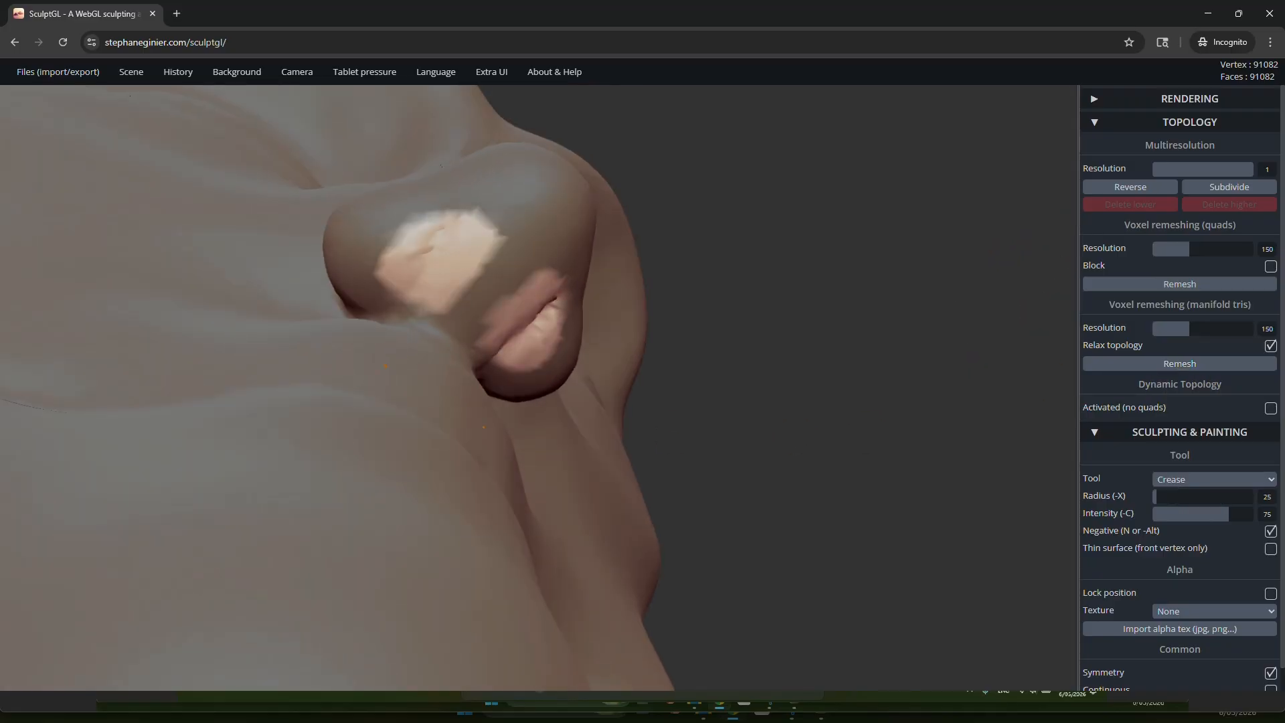
{"action": "mouse_move", "coordinate": [510, 333]}
{"action": "left_mouse_down"}
{"action": "mouse_move", "coordinate": [548, 289]}
{"action": "mouse_move", "coordinate": [522, 301]}
{"action": "mouse_move", "coordinate": [502, 340]}
{"action": "left_mouse_up"}
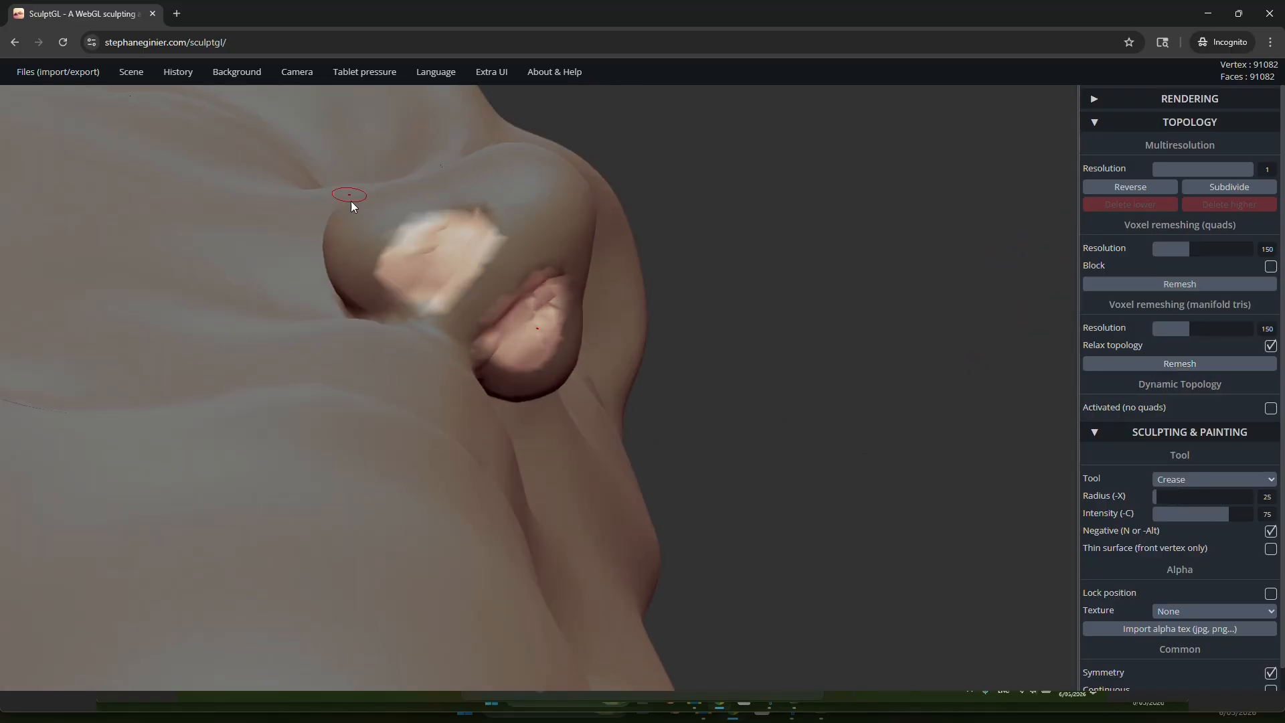
{"action": "mouse_move", "coordinate": [351, 201]}
{"action": "right_mouse_down"}
{"action": "mouse_move", "coordinate": [517, 209]}
{"action": "mouse_move", "coordinate": [468, 203]}
{"action": "mouse_move", "coordinate": [524, 239]}
{"action": "right_mouse_up"}
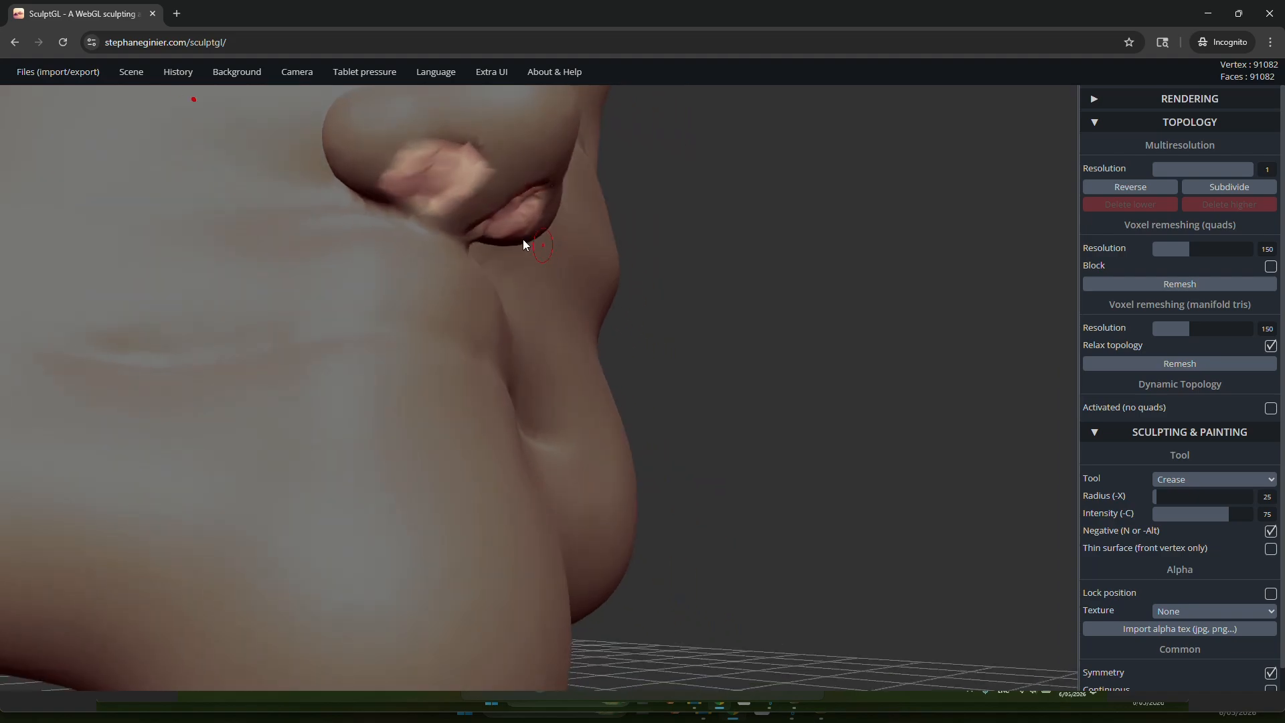
{"action": "mouse_move", "coordinate": [516, 183]}
{"action": "right_mouse_down"}
{"action": "mouse_move", "coordinate": [604, 323]}
{"action": "mouse_move", "coordinate": [614, 262]}
{"action": "mouse_move", "coordinate": [653, 243]}
{"action": "mouse_move", "coordinate": [712, 290]}
{"action": "mouse_move", "coordinate": [804, 295]}
{"action": "right_mouse_up"}
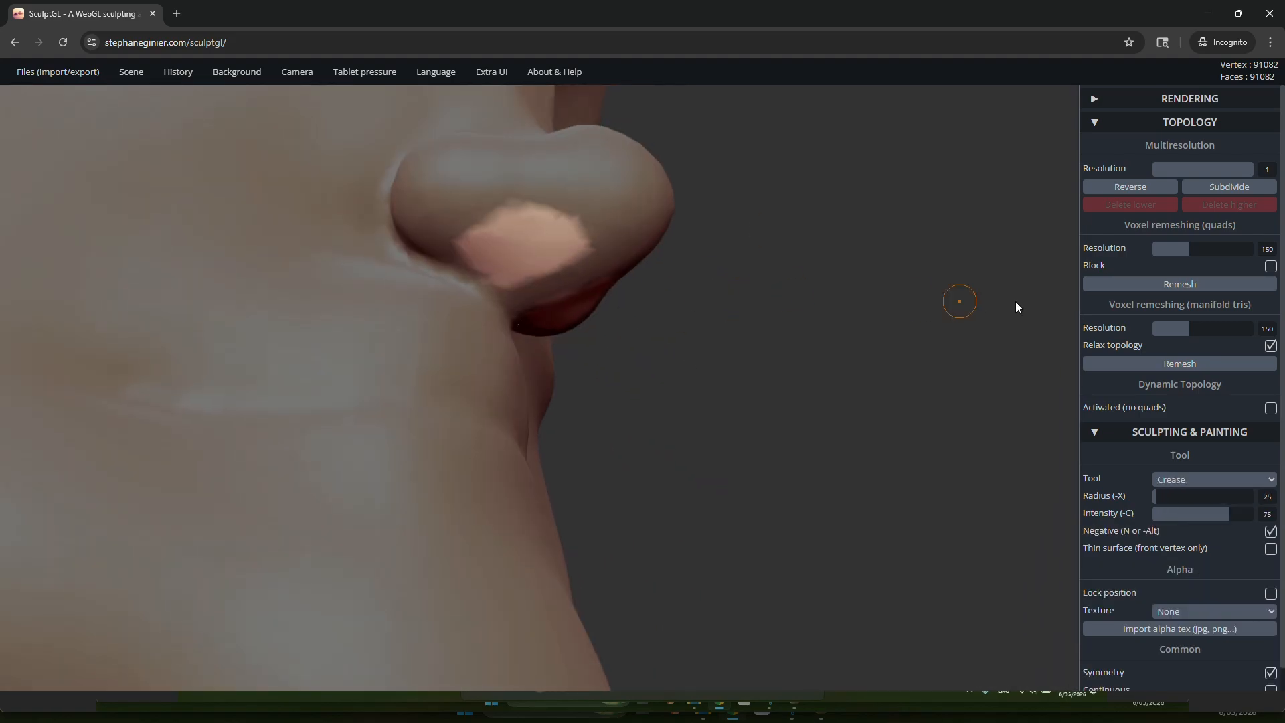
Step: Switch to the Drag tool, enlarge its radius to 334, and pull the unmasked nostril areas up into the nose
{"action": "left_click", "coordinate": [1187, 487]}
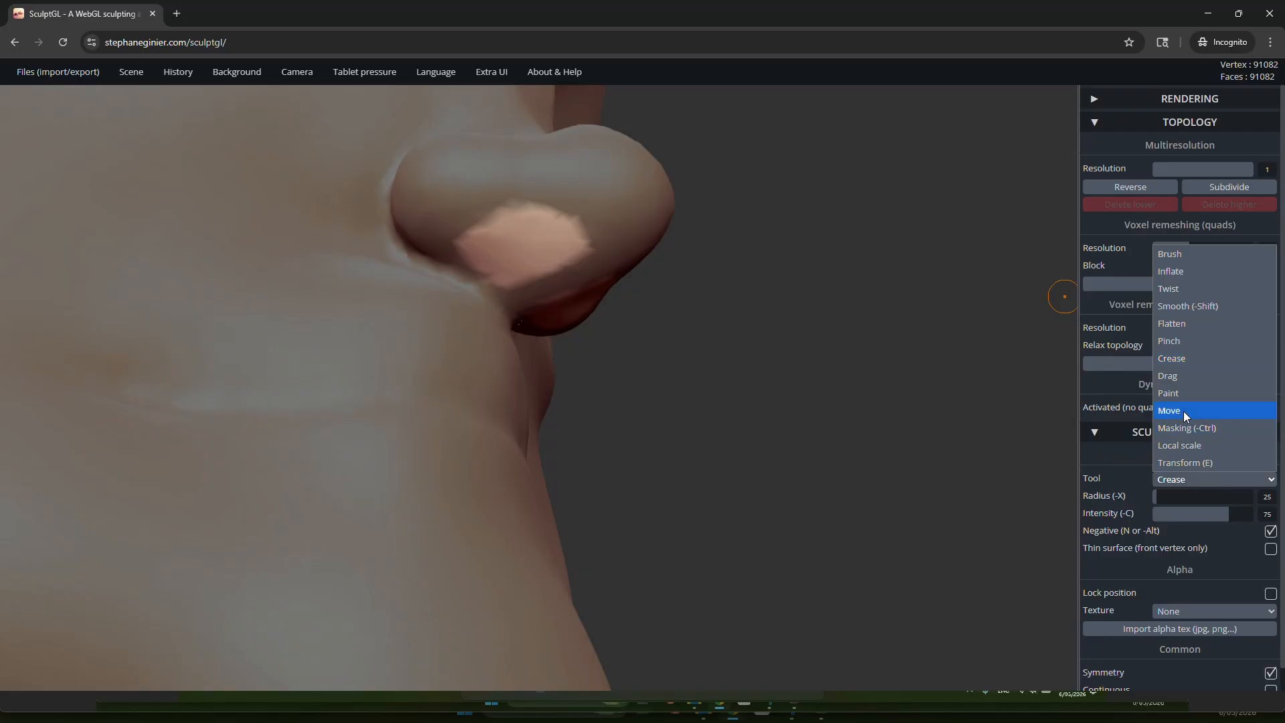
{"action": "left_click", "coordinate": [1175, 375]}
{"action": "right_click_drag", "start_coordinate": [623, 295], "coordinate": [762, 433]}
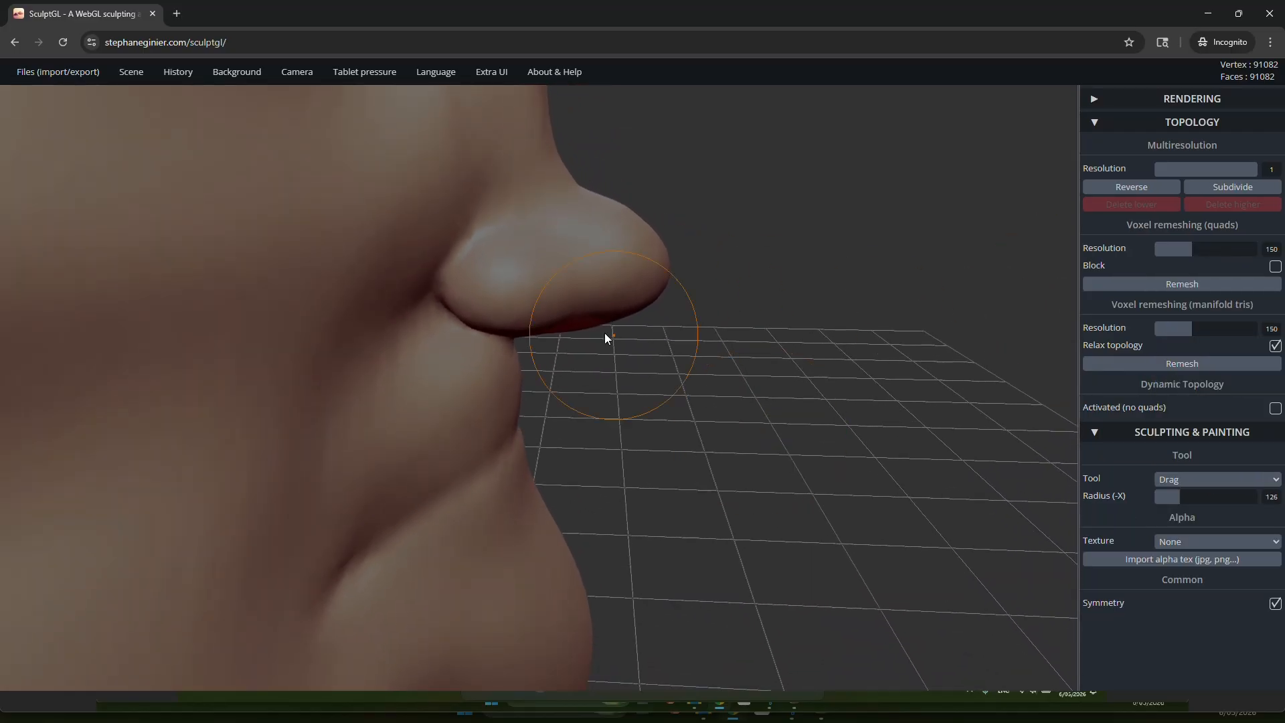
{"action": "key", "text": "x"}
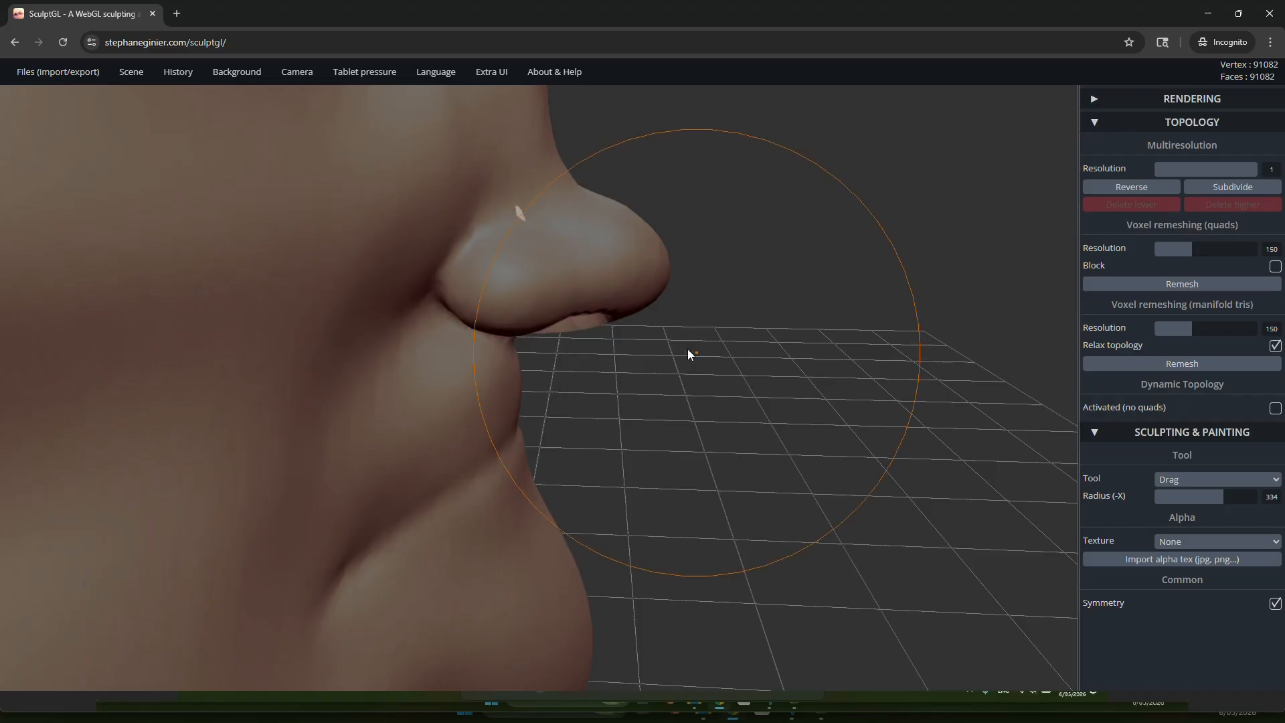
{"action": "left_click_drag", "start_coordinate": [663, 315], "coordinate": [509, 190]}
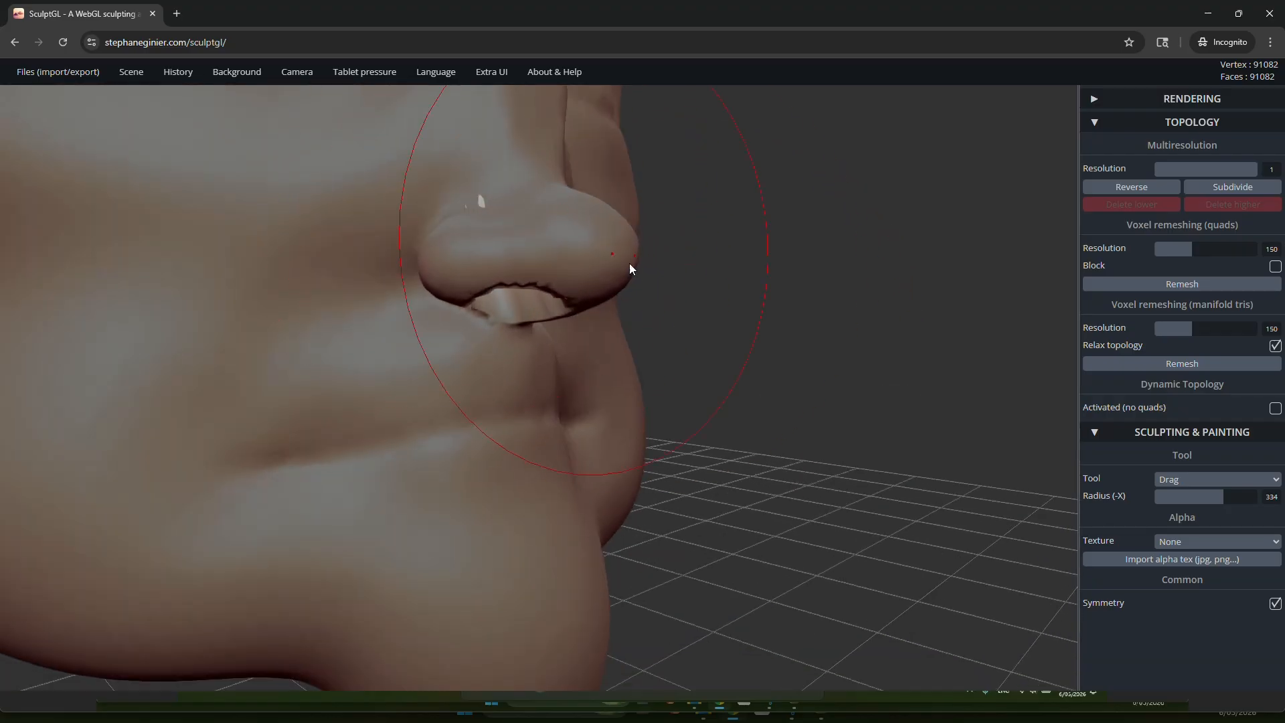
{"action": "right_click_drag", "start_coordinate": [633, 268], "coordinate": [442, 131]}
Step: Reshape the unmasked nostril interiors from below with Drag, reducing its radius to 140, and smooth their inner surfaces
{"action": "scroll", "coordinate": [566, 236], "scroll_direction": "up", "scroll_amount": 3}
{"action": "mouse_move", "coordinate": [652, 391]}
{"action": "right_mouse_down"}
{"action": "mouse_move", "coordinate": [613, 328]}
{"action": "mouse_move", "coordinate": [636, 331]}
{"action": "right_mouse_up"}
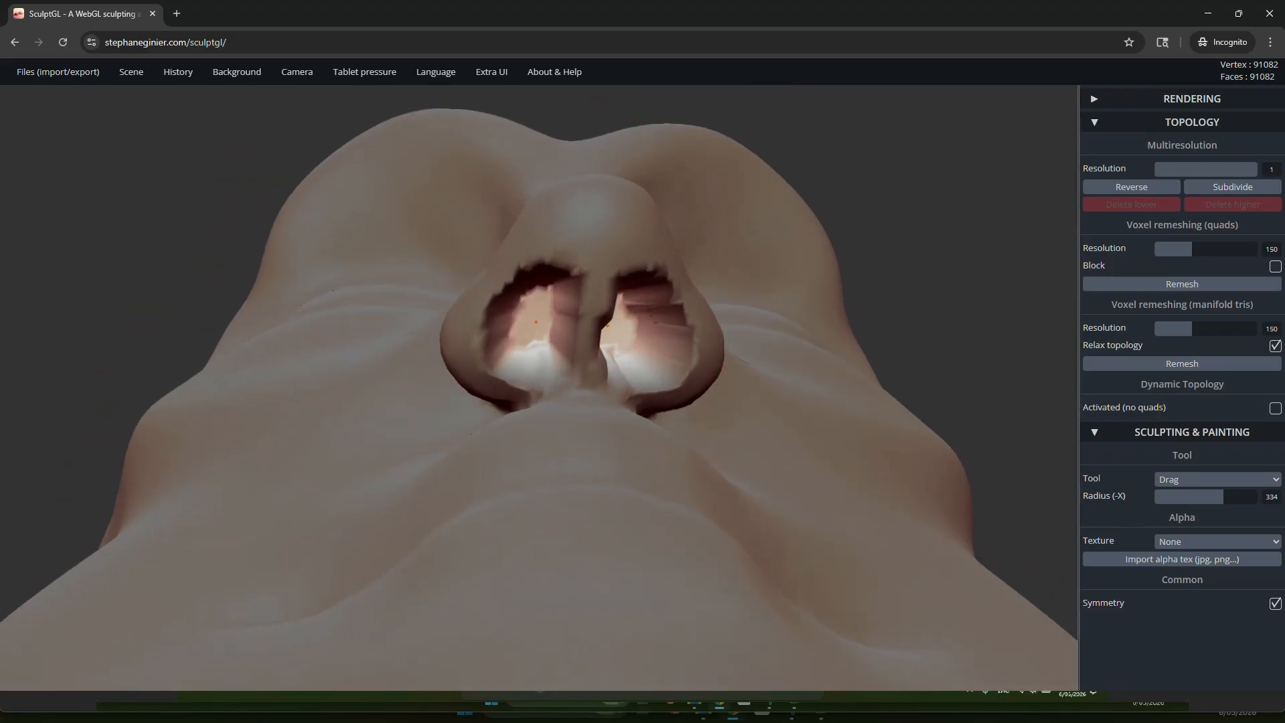
{"action": "left_click_drag", "start_coordinate": [536, 322], "coordinate": [557, 320]}
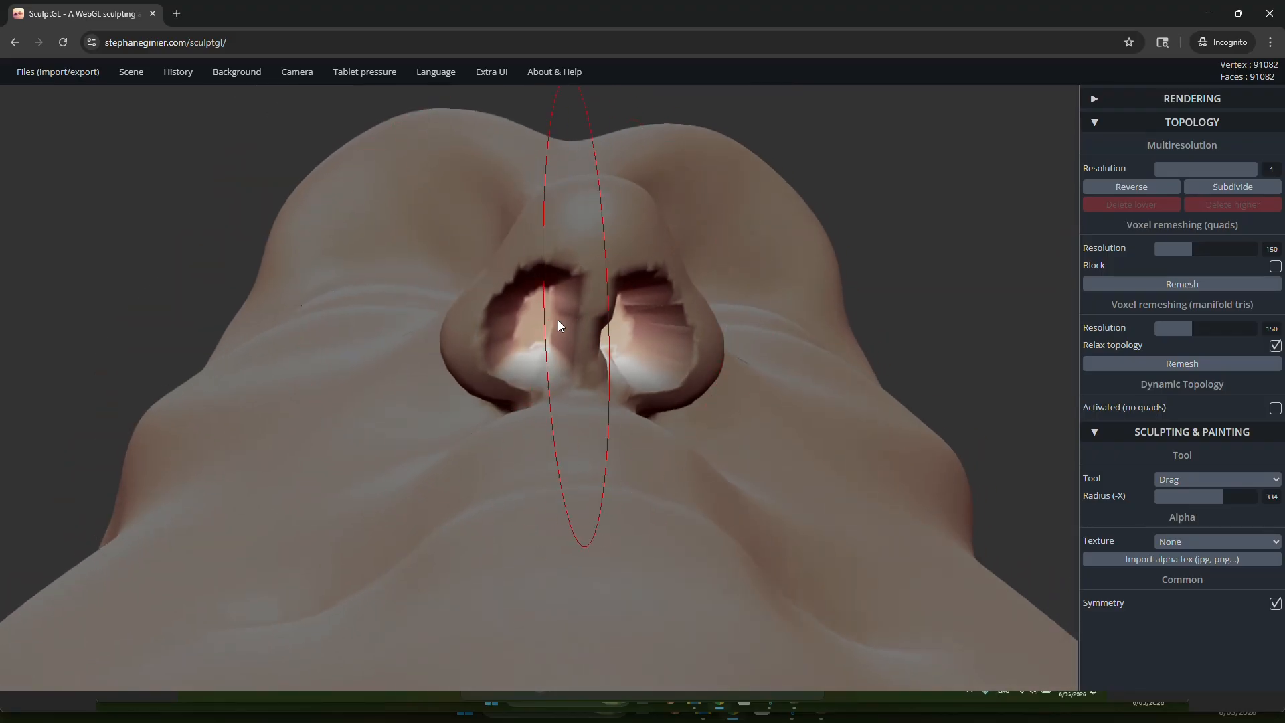
{"action": "right_click_drag", "start_coordinate": [572, 284], "coordinate": [595, 372]}
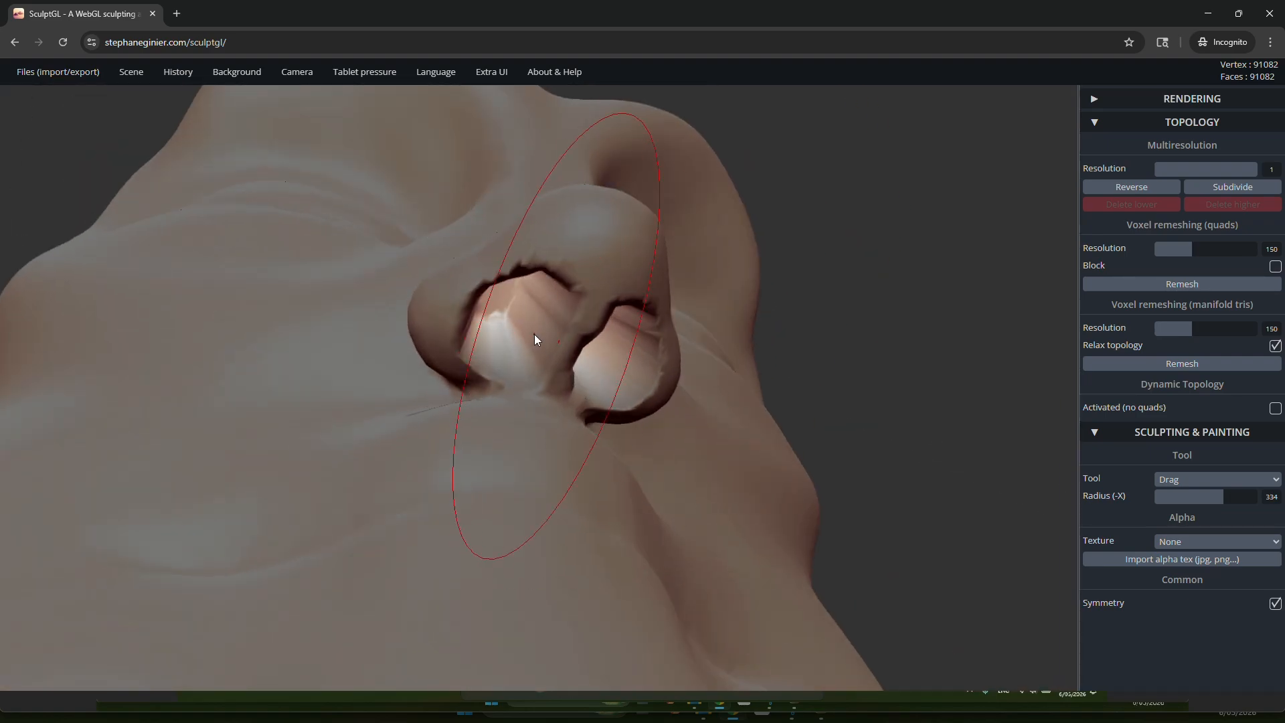
{"action": "mouse_move", "coordinate": [564, 426]}
{"action": "right_mouse_down"}
{"action": "mouse_move", "coordinate": [525, 344]}
{"action": "mouse_move", "coordinate": [562, 340]}
{"action": "right_mouse_up"}
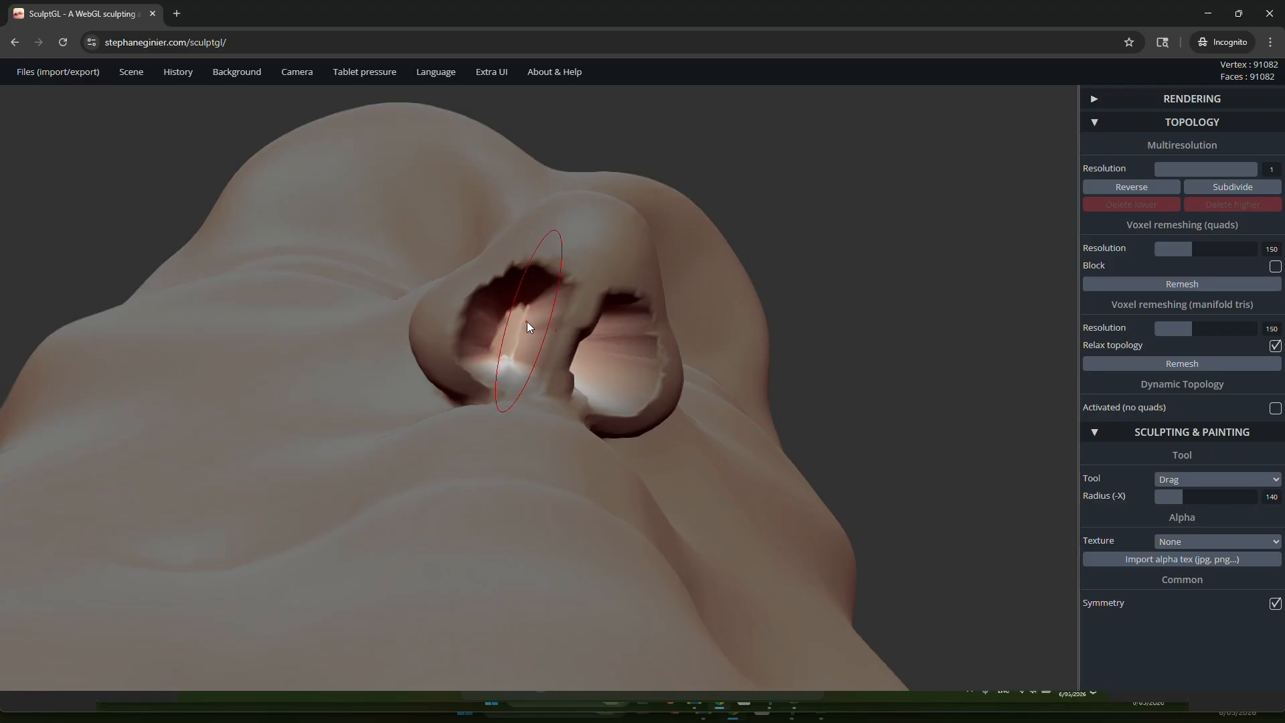
{"action": "key", "text": "shift"}
{"action": "right_click_drag", "start_coordinate": [517, 336], "coordinate": [561, 360]}
{"action": "key", "text": "shift"}
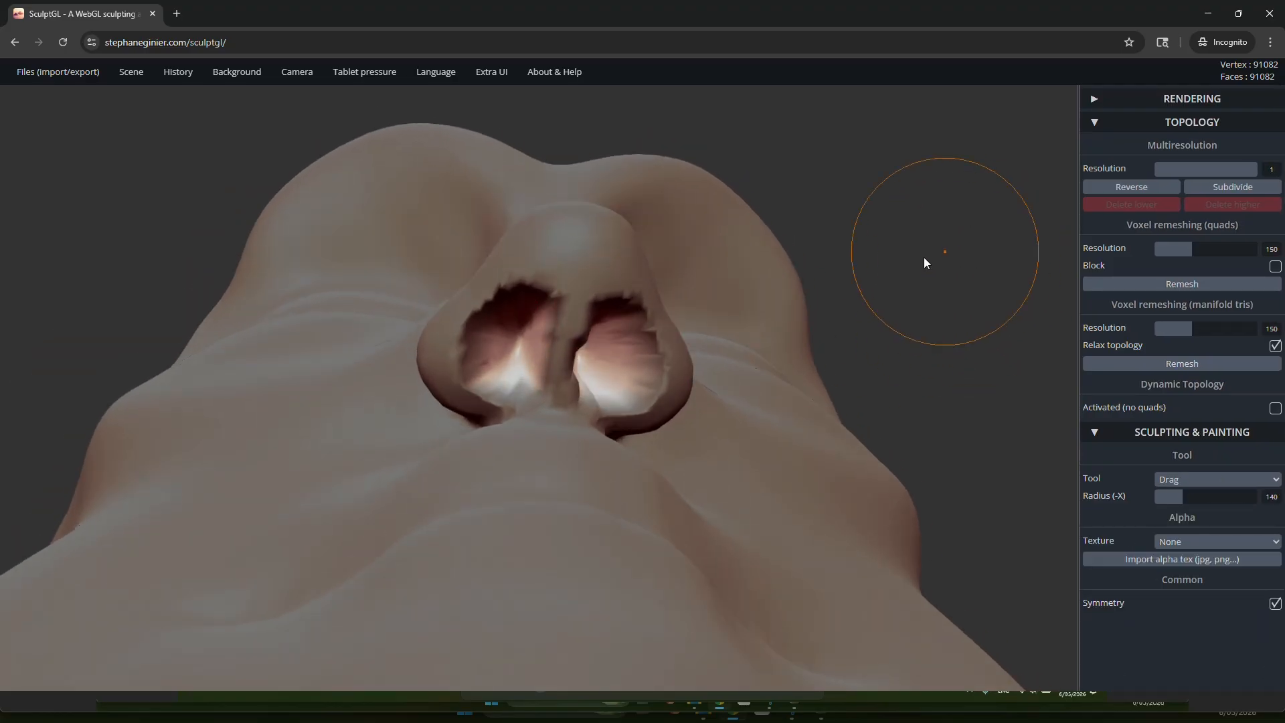
Step: Invert the mask to protect the nostril interiors and smooth the jagged rims around both openings
{"action": "key", "text": "ctrl"}
{"action": "left_click", "coordinate": [942, 250], "text": "ctrl"}
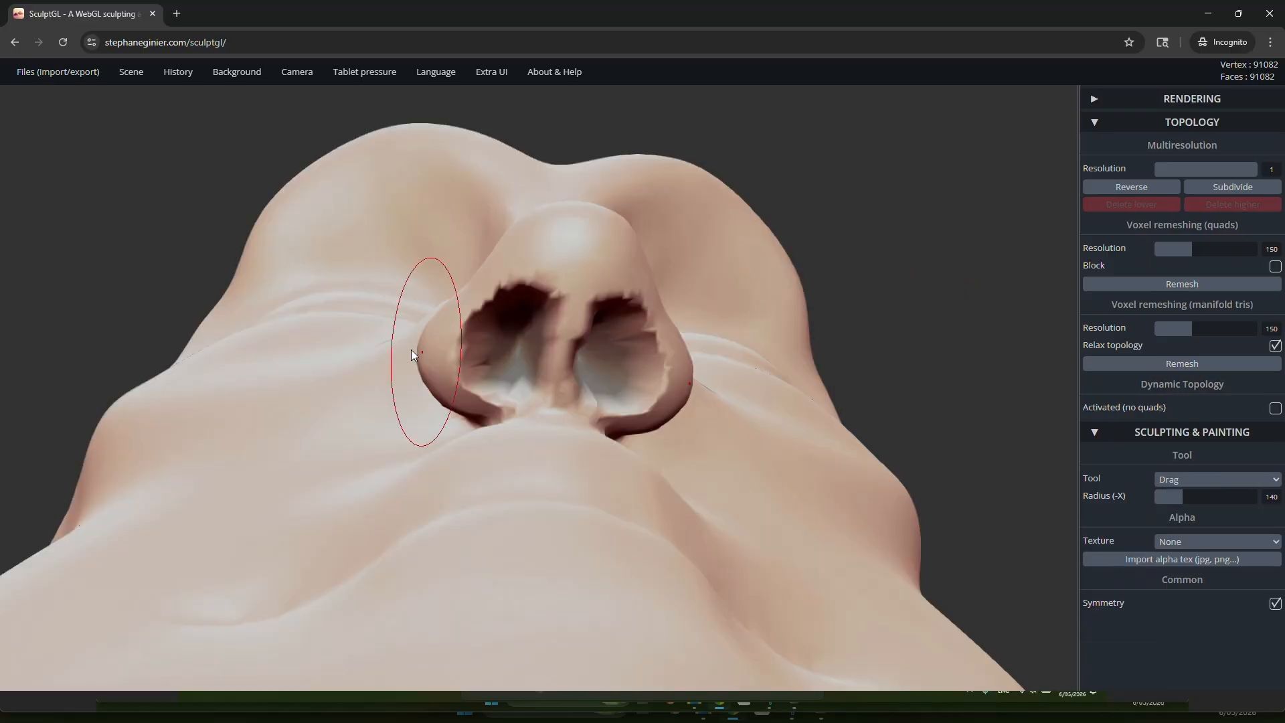
{"action": "key", "text": "shift"}
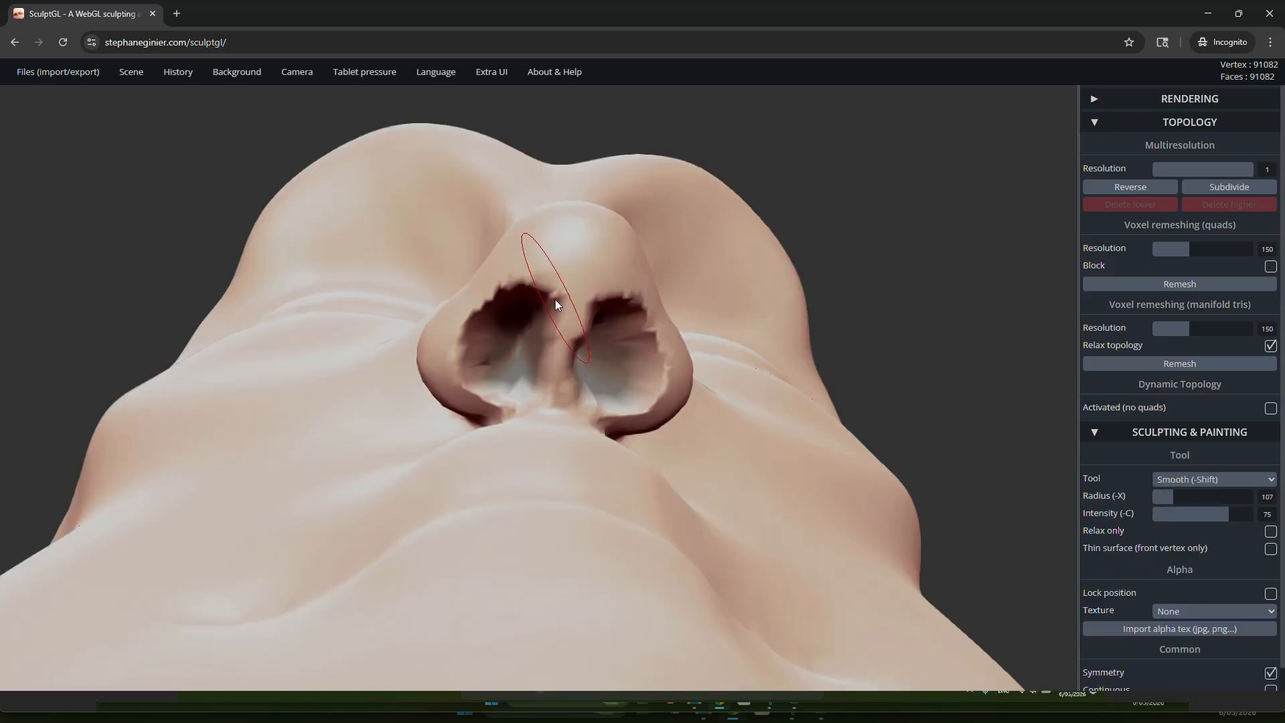
{"action": "left_click_drag", "start_coordinate": [541, 290], "coordinate": [530, 286]}
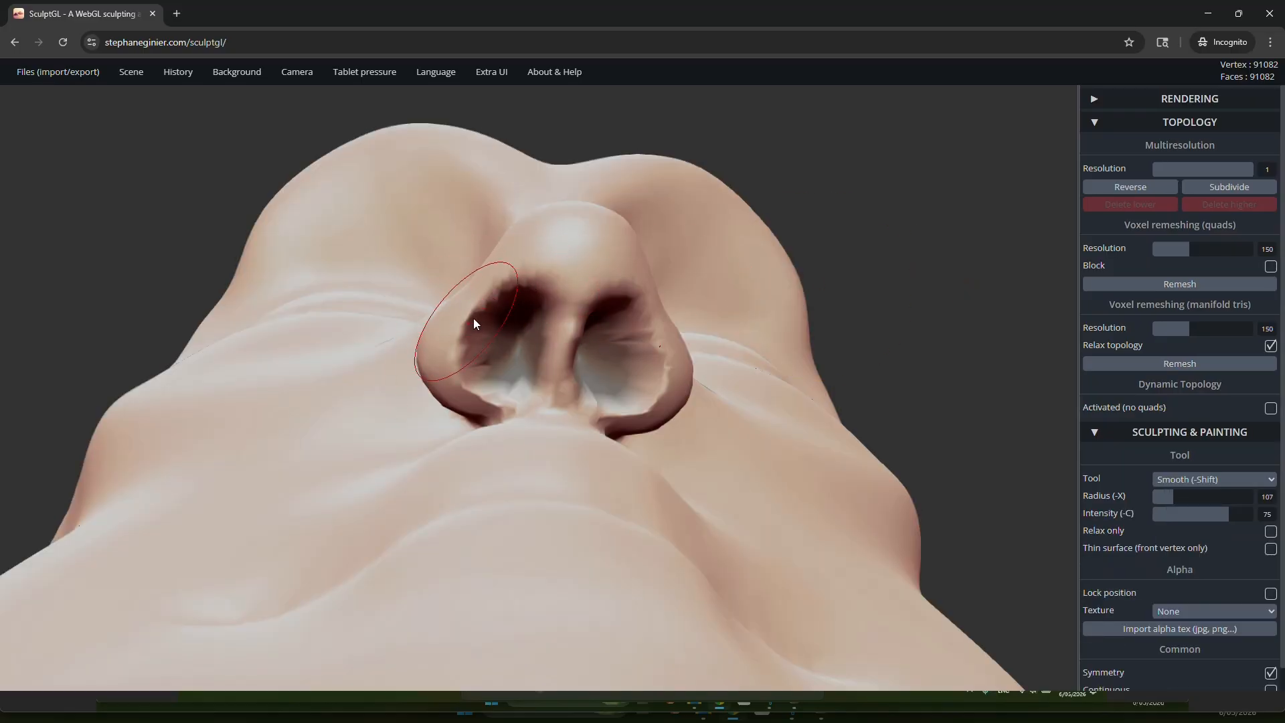
{"action": "mouse_move", "coordinate": [493, 393]}
{"action": "left_mouse_down"}
{"action": "mouse_move", "coordinate": [522, 384]}
{"action": "mouse_move", "coordinate": [556, 400]}
{"action": "left_mouse_up"}
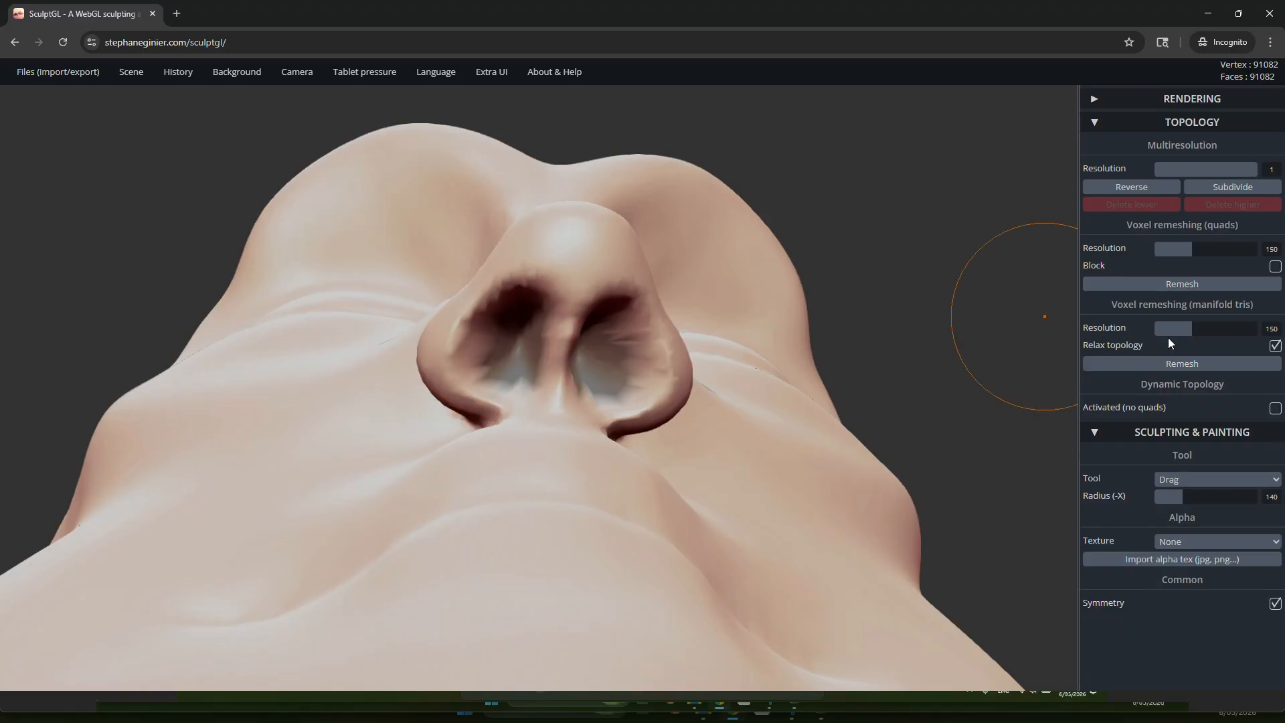
Step: Clear the mask and thicken the outer nostril wings with the Inflate tool at radius 119 and intensity 30
{"action": "left_click", "coordinate": [1189, 480]}
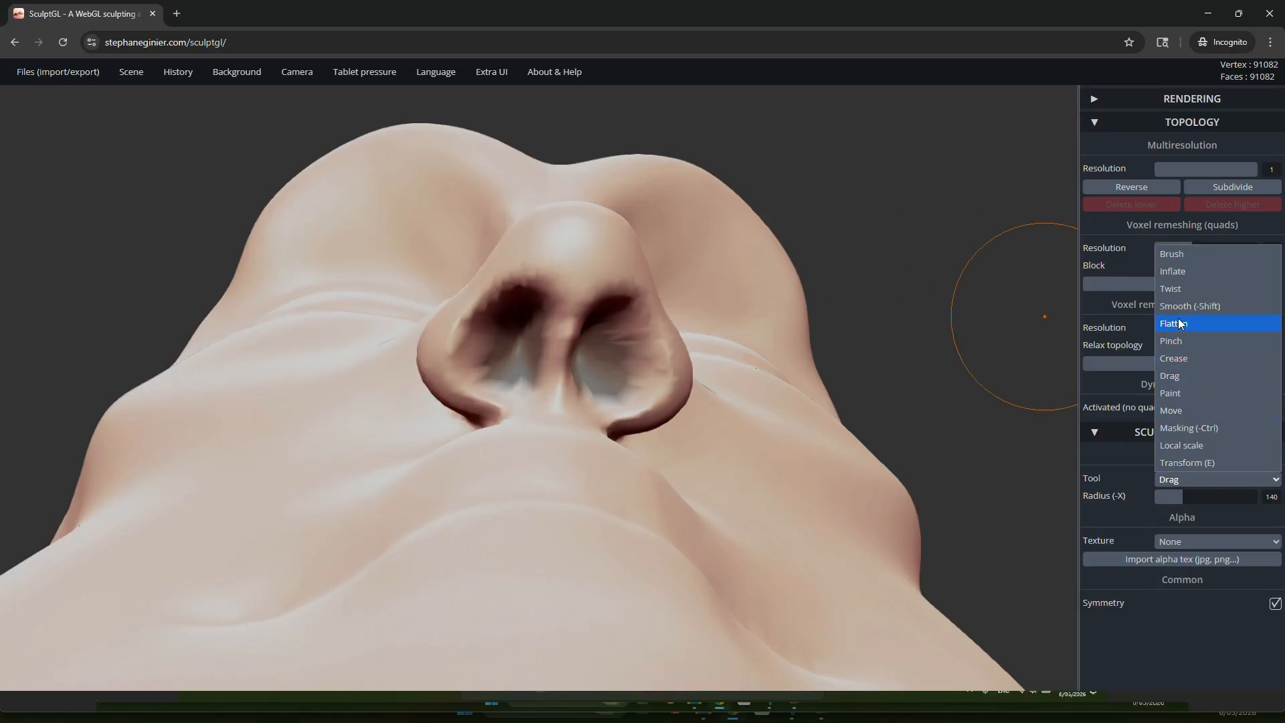
{"action": "left_click", "coordinate": [1173, 273]}
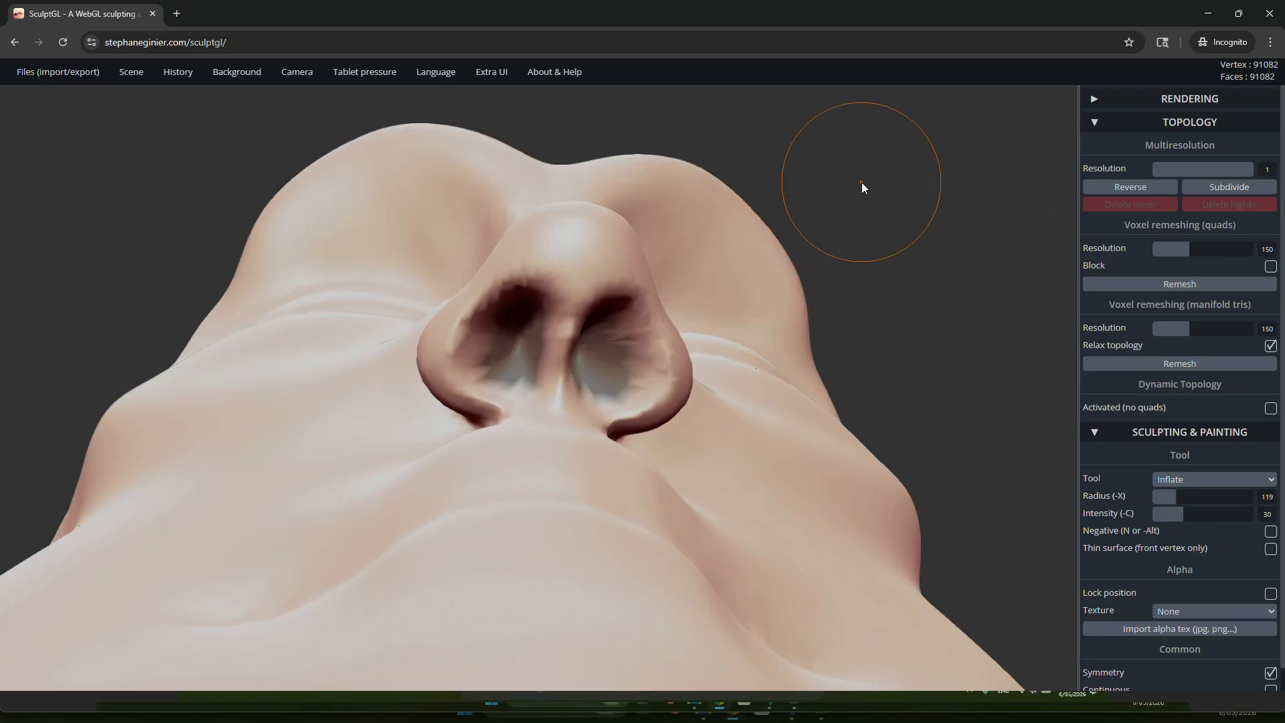
{"action": "key", "text": "ctrl"}
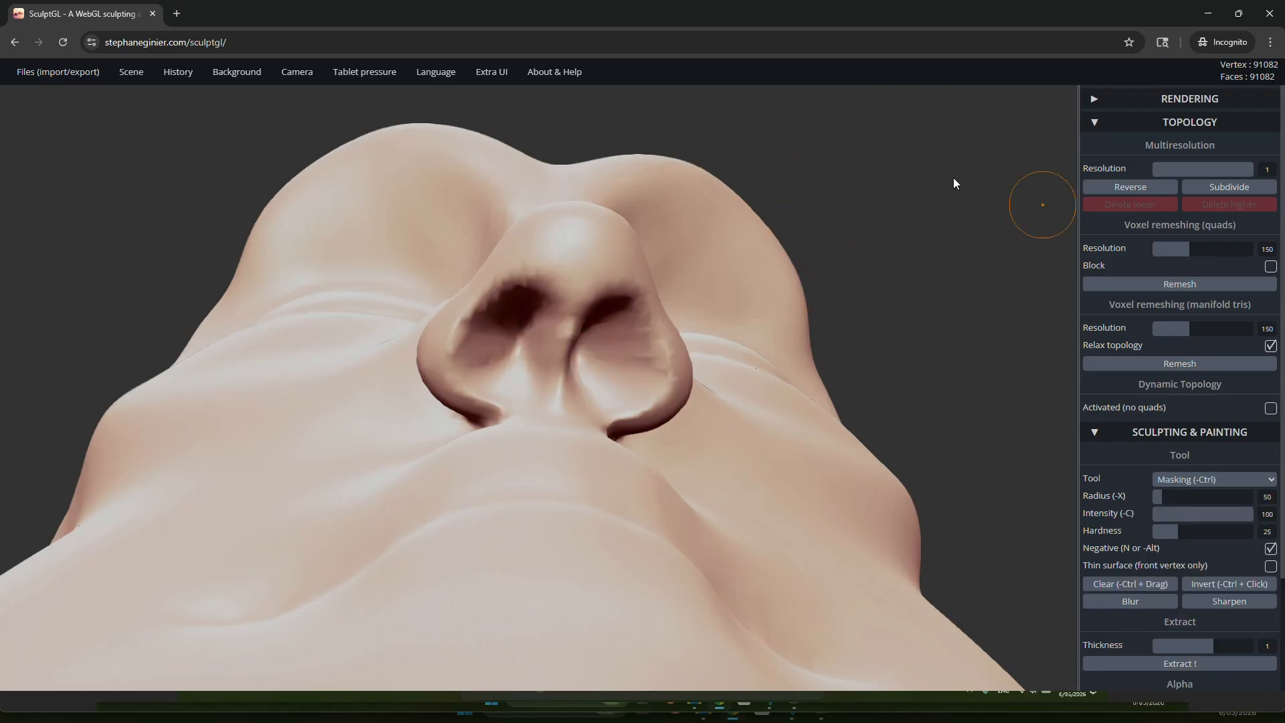
{"action": "left_click_drag", "start_coordinate": [797, 247], "coordinate": [915, 264]}
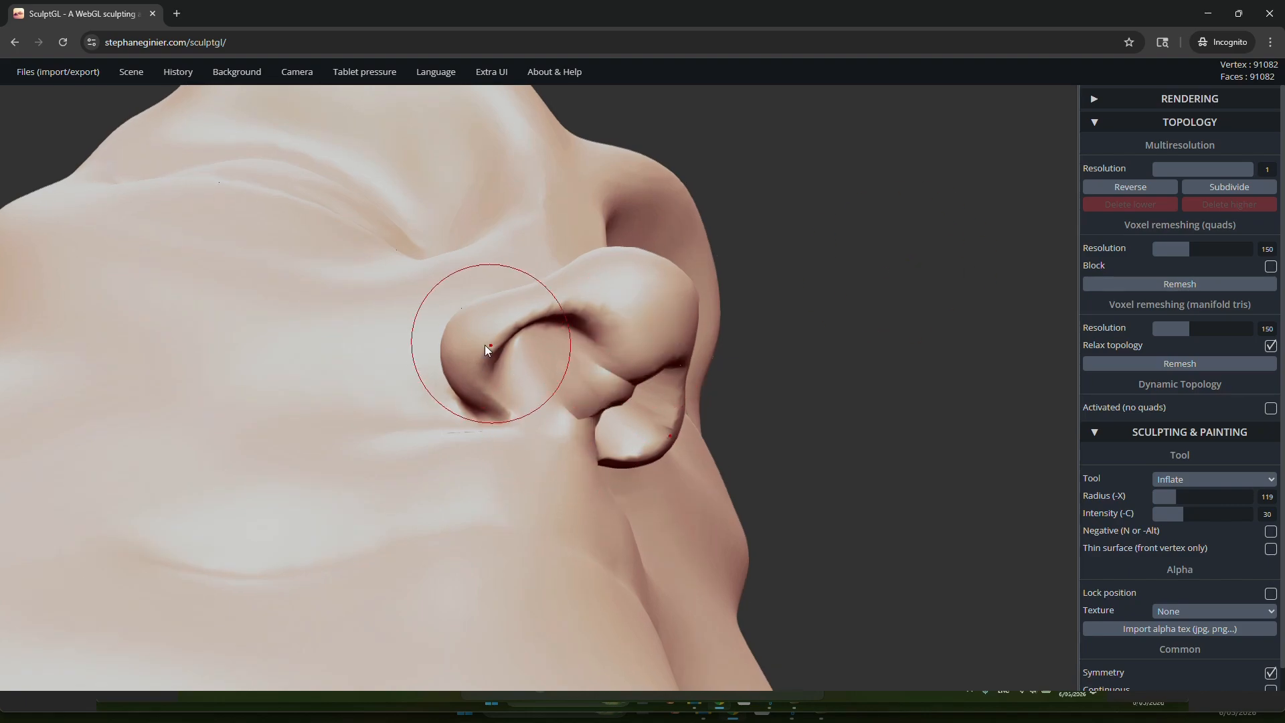
{"action": "left_click_drag", "start_coordinate": [485, 344], "coordinate": [470, 373]}
Step: Try to inflate the base of the septum between the nostrils
{"action": "mouse_move", "coordinate": [607, 300]}
{"action": "right_mouse_down"}
{"action": "mouse_move", "coordinate": [717, 444]}
{"action": "mouse_move", "coordinate": [646, 312]}
{"action": "mouse_move", "coordinate": [682, 314]}
{"action": "mouse_move", "coordinate": [545, 313]}
{"action": "mouse_move", "coordinate": [391, 289]}
{"action": "mouse_move", "coordinate": [183, 175]}
{"action": "right_mouse_up"}
{"action": "scroll", "coordinate": [403, 268], "scroll_direction": "up", "scroll_amount": 10}
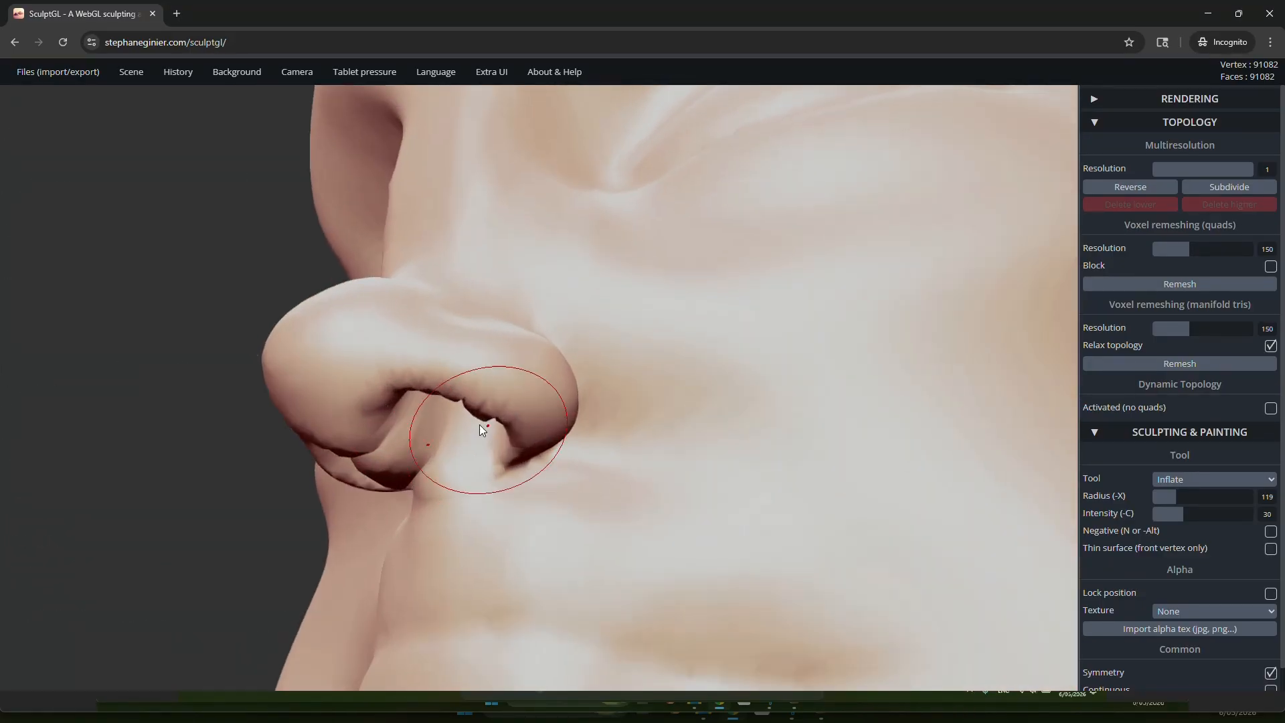
{"action": "mouse_move", "coordinate": [479, 425]}
{"action": "right_mouse_down"}
{"action": "mouse_move", "coordinate": [385, 434]}
{"action": "mouse_move", "coordinate": [397, 424]}
{"action": "right_mouse_up"}
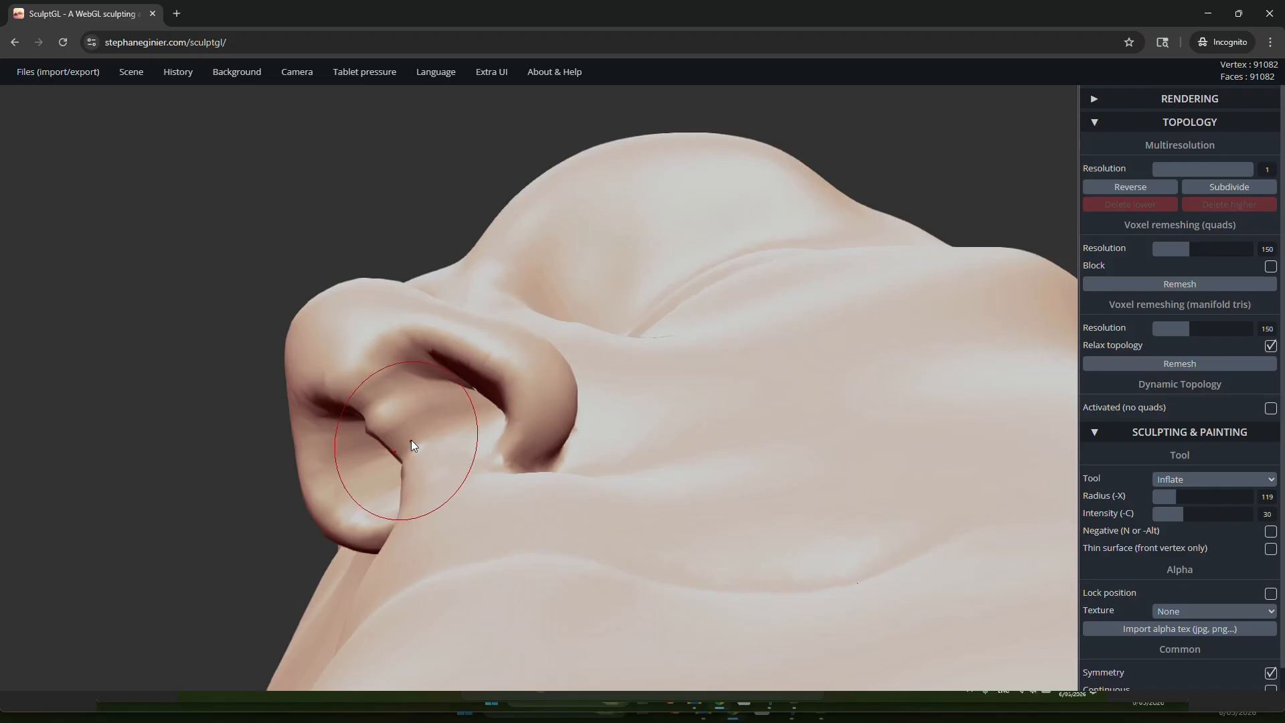
{"action": "mouse_move", "coordinate": [413, 446]}
{"action": "left_mouse_down"}
{"action": "mouse_move", "coordinate": [404, 440]}
{"action": "mouse_move", "coordinate": [443, 432]}
{"action": "left_mouse_up"}
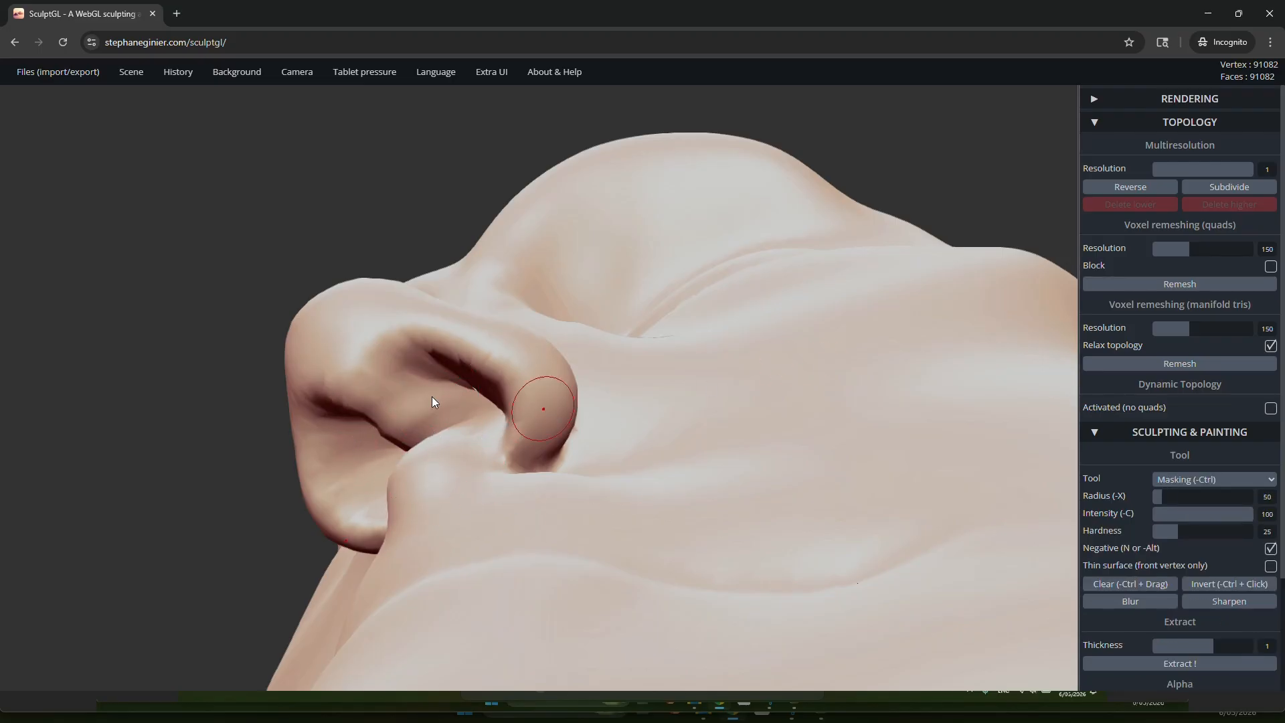
Step: Undo the latest Inflate strokes on the septum
{"action": "key", "text": "ctrl+z"}
{"action": "key", "text": "ctrl+z"}
{"action": "key", "text": "ctrl+z"}
{"action": "key", "text": "ctrl+z"}
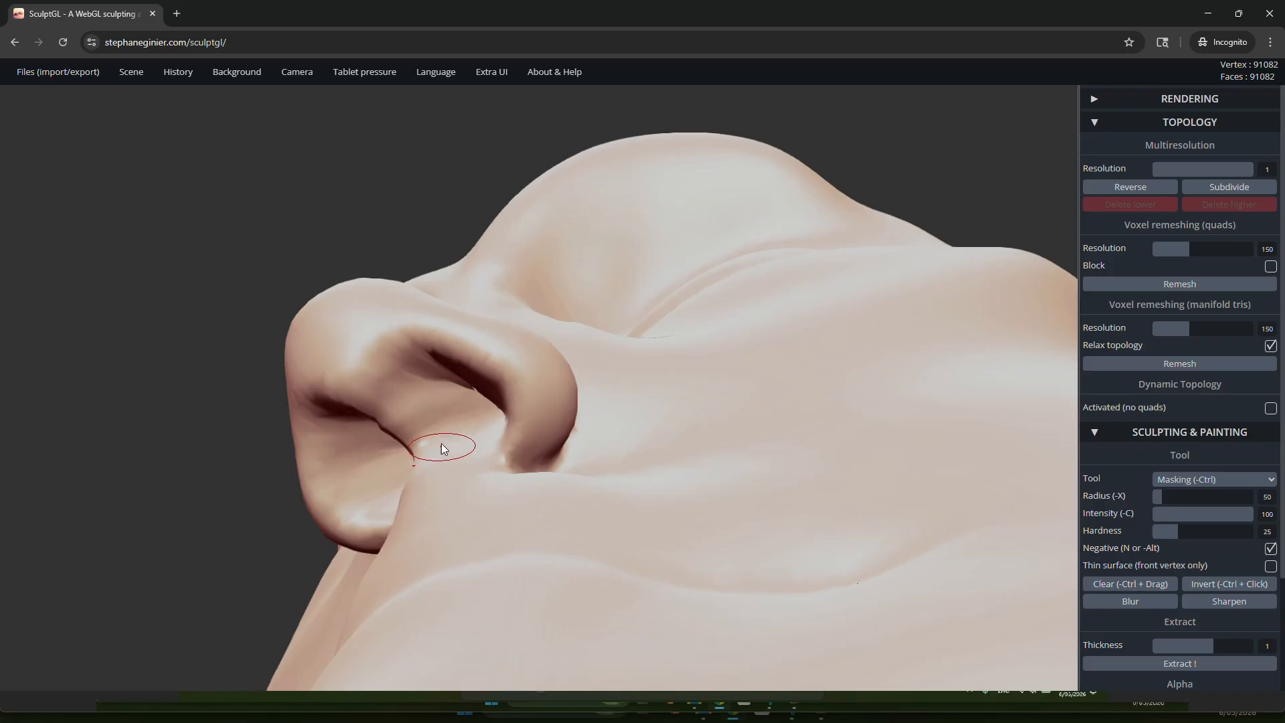
{"action": "key", "text": "ctrl+z"}
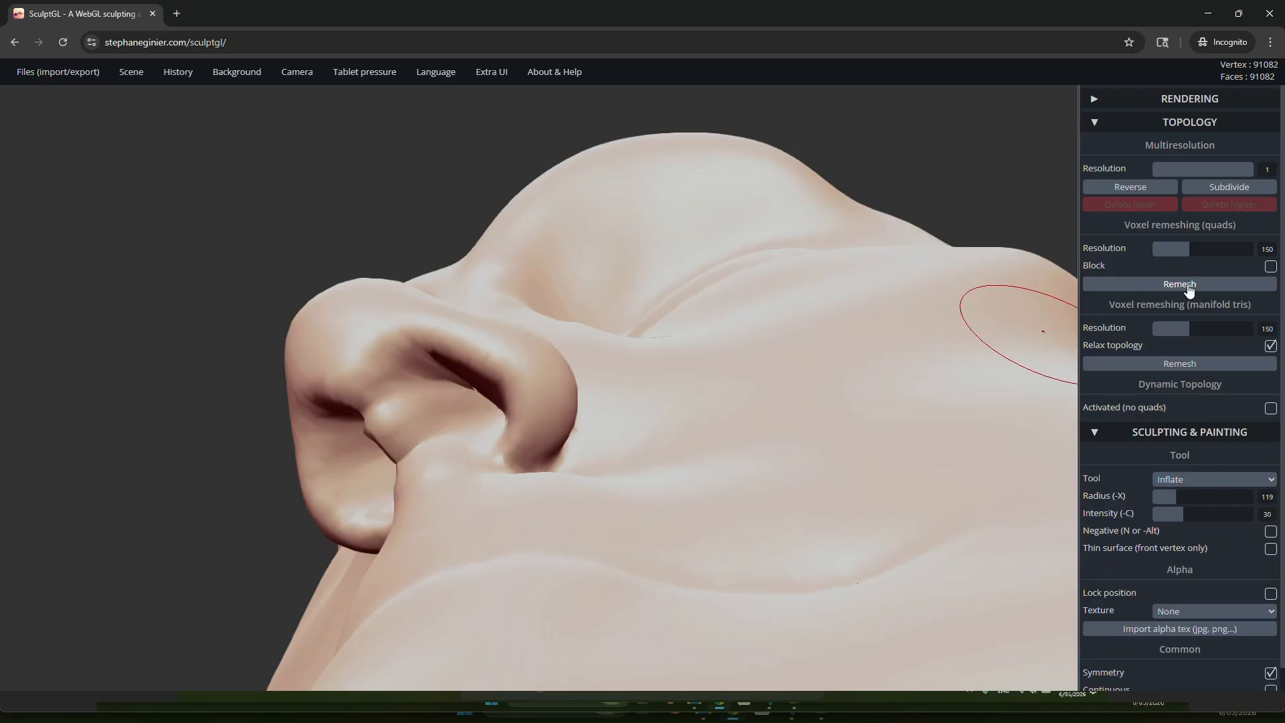
Step: Voxel-remesh the head into quads at resolution 150 and smooth the septum between the nostrils
{"action": "scroll", "coordinate": [412, 455], "scroll_direction": "up", "scroll_amount": 5}
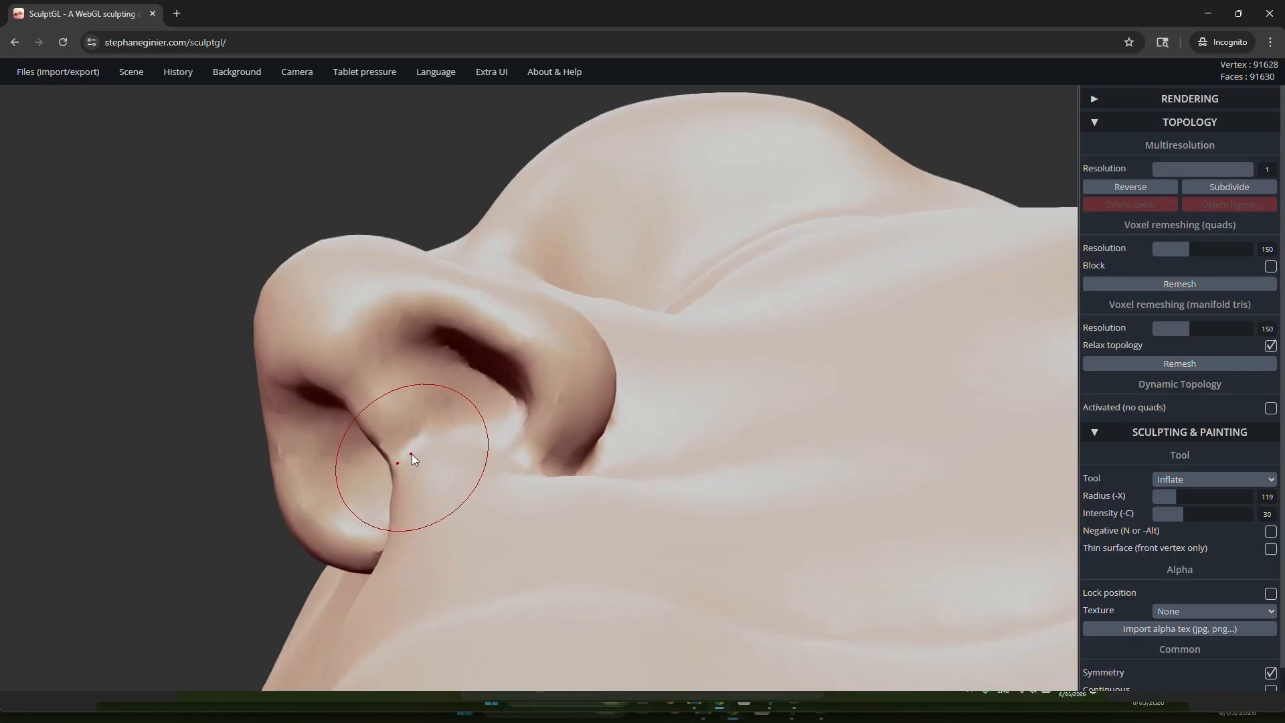
{"action": "right_click_drag", "start_coordinate": [451, 432], "coordinate": [366, 525]}
{"action": "mouse_move", "coordinate": [408, 449]}
{"action": "left_mouse_down", "text": "shift"}
{"action": "mouse_move", "coordinate": [421, 439]}
{"action": "mouse_move", "coordinate": [384, 402]}
{"action": "mouse_move", "coordinate": [417, 405]}
{"action": "left_mouse_up", "text": "shift"}
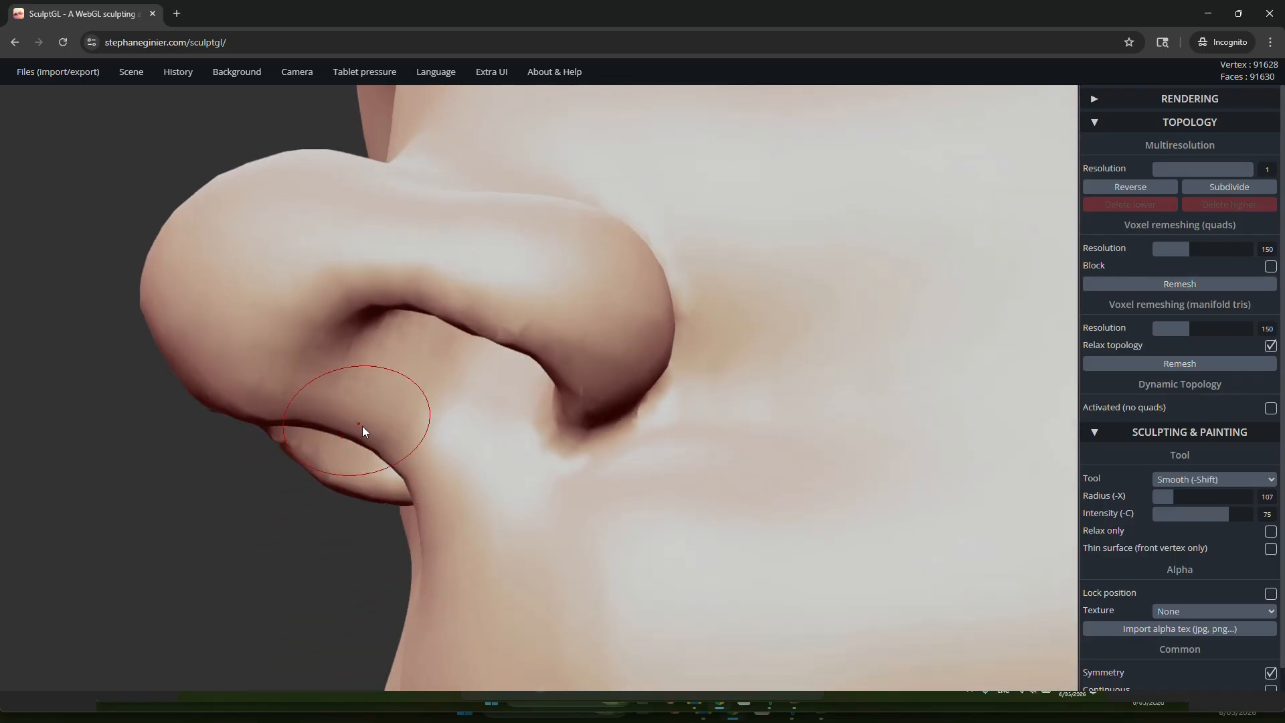
{"action": "right_click_drag", "start_coordinate": [363, 426], "coordinate": [943, 388]}
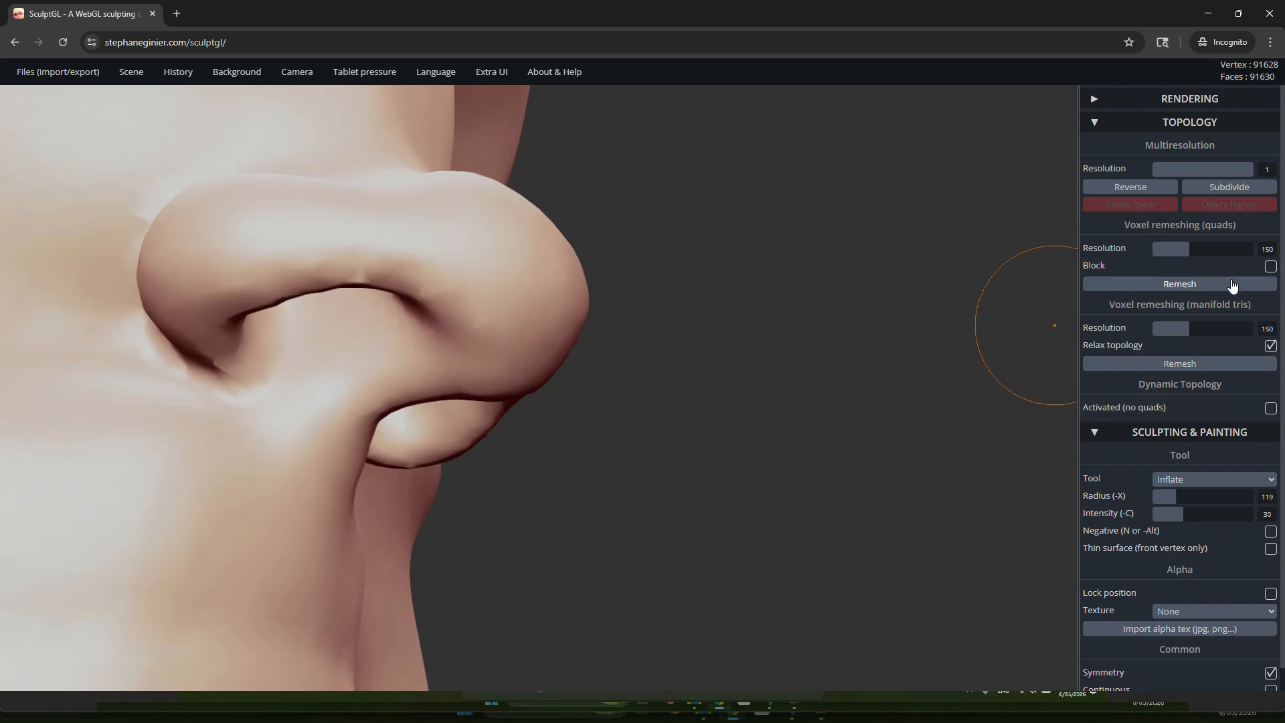
Step: Pull the septum down below the nostril wings in side view with the Drag tool at radius 140
{"action": "left_click", "coordinate": [1217, 483]}
{"action": "left_click", "coordinate": [1197, 374]}
{"action": "right_click_drag", "start_coordinate": [390, 334], "coordinate": [560, 401]}
{"action": "left_click_drag", "start_coordinate": [351, 386], "coordinate": [332, 414]}
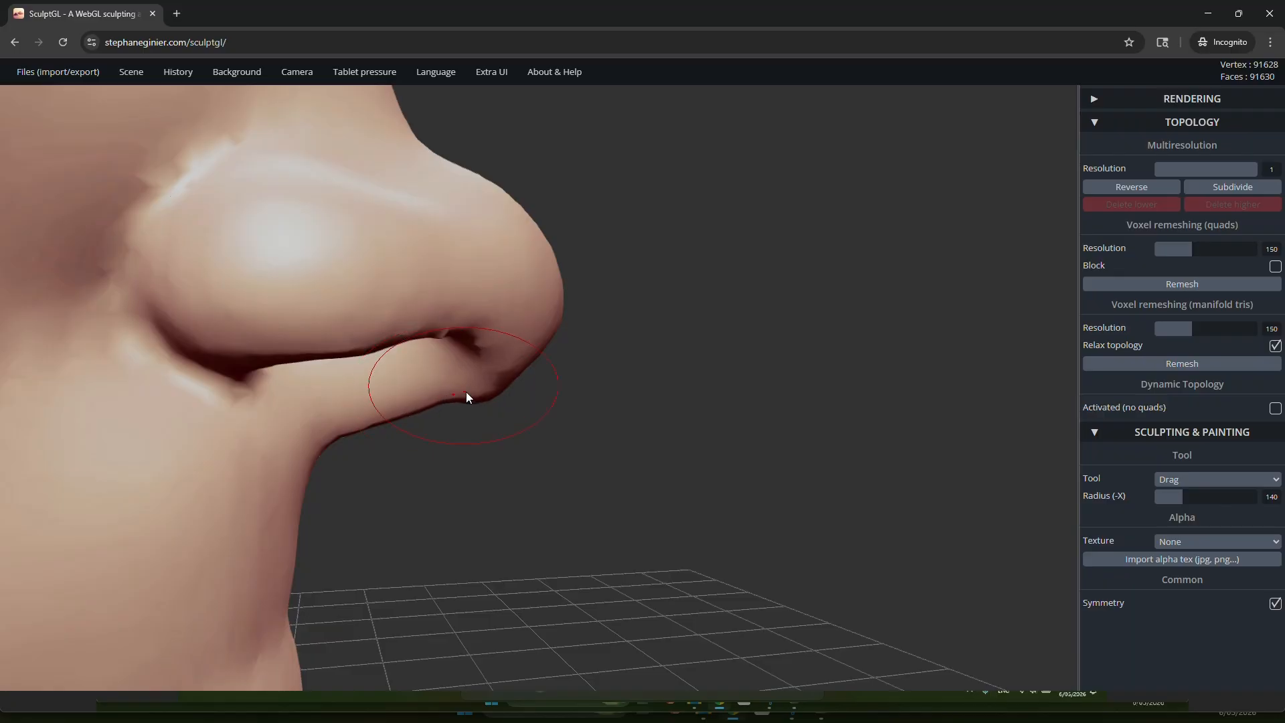
Step: Shape the septum from below the nose using the Flatten tool in Negative mode at radius 50 and intensity 75
{"action": "scroll", "coordinate": [532, 402], "scroll_direction": "down", "scroll_amount": 8}
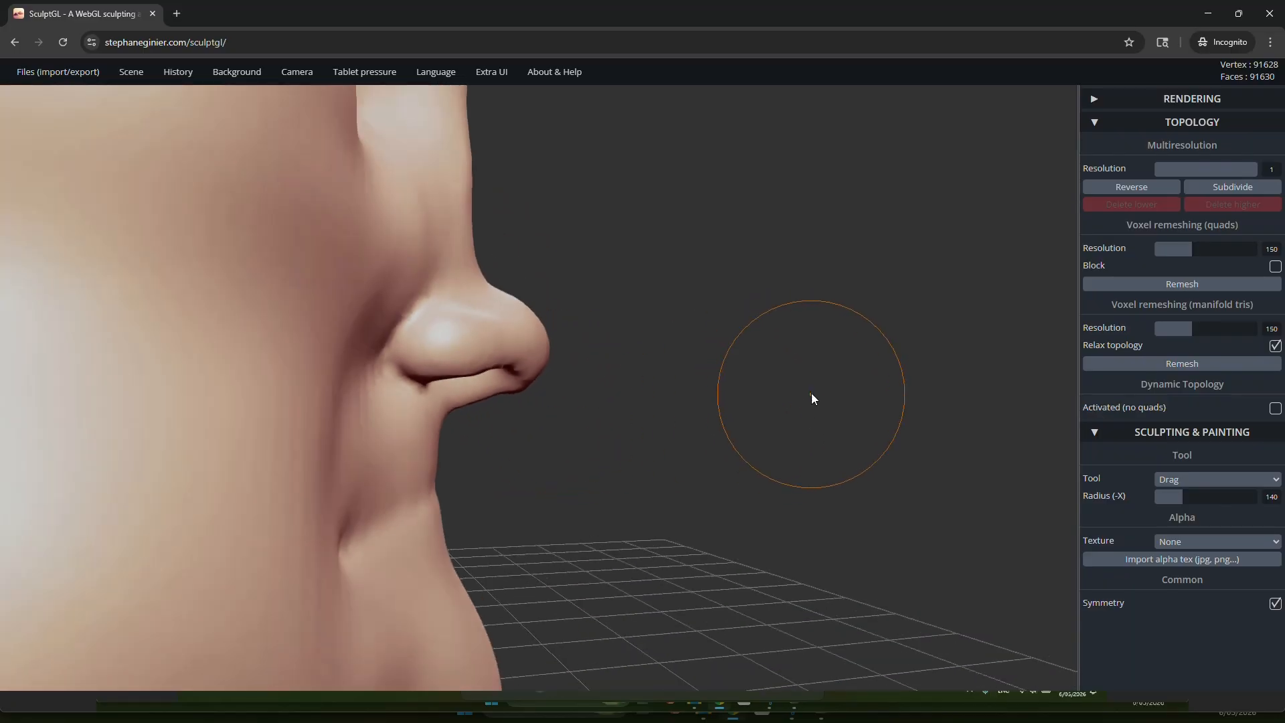
{"action": "mouse_move", "coordinate": [817, 385]}
{"action": "right_mouse_down"}
{"action": "mouse_move", "coordinate": [444, 339]}
{"action": "mouse_move", "coordinate": [441, 368]}
{"action": "right_mouse_up"}
{"action": "scroll", "coordinate": [441, 367], "scroll_direction": "down", "scroll_amount": 6}
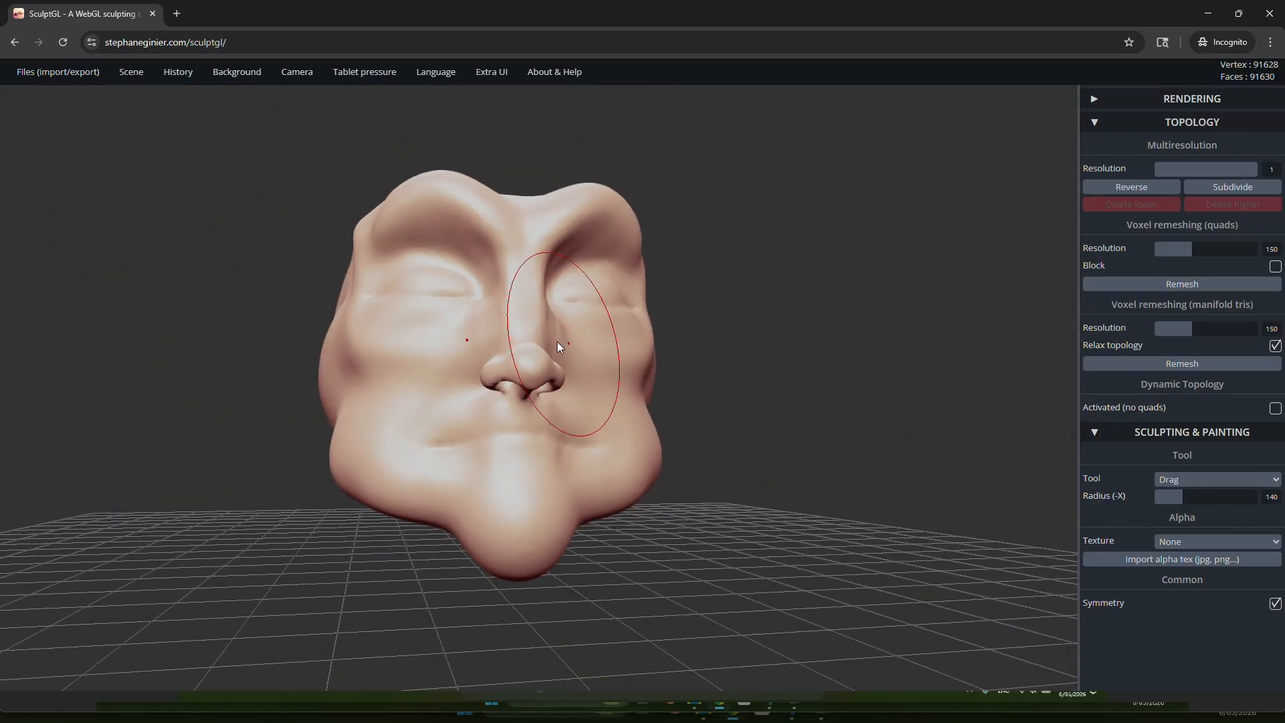
{"action": "mouse_move", "coordinate": [549, 340]}
{"action": "right_mouse_down"}
{"action": "mouse_move", "coordinate": [267, 377]}
{"action": "mouse_move", "coordinate": [589, 295]}
{"action": "mouse_move", "coordinate": [505, 308]}
{"action": "right_mouse_up"}
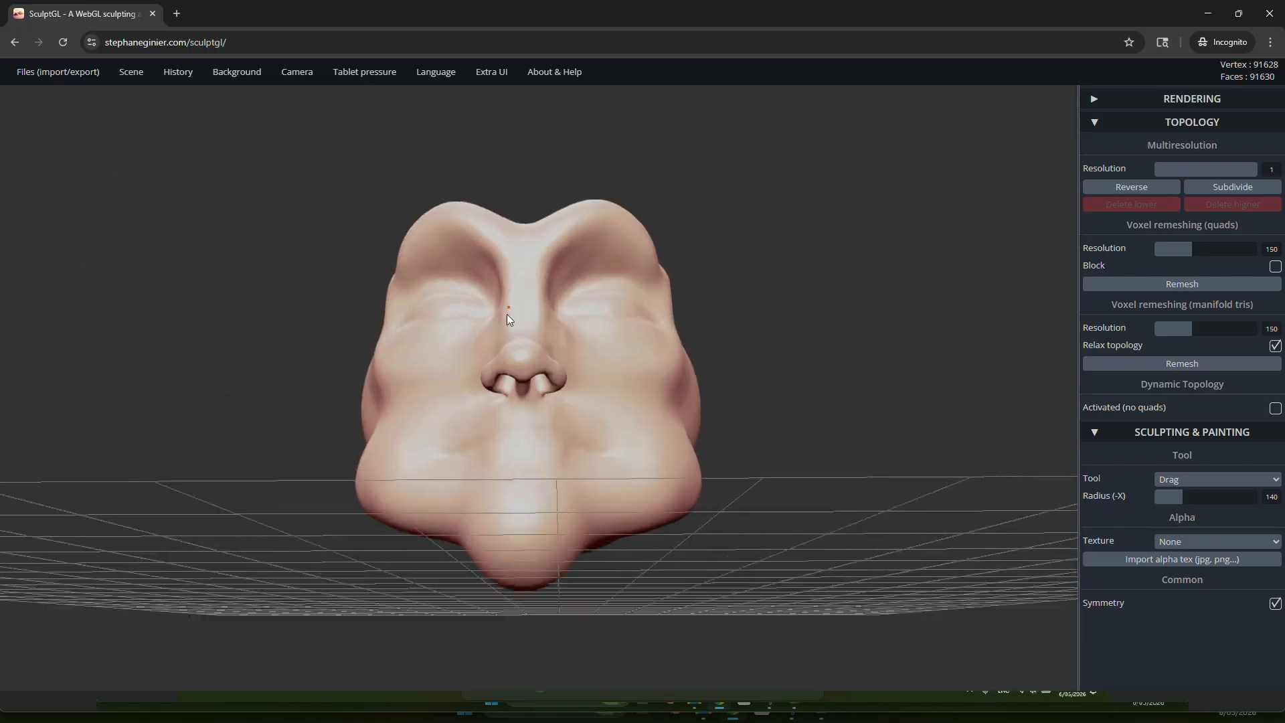
{"action": "scroll", "coordinate": [541, 378], "scroll_direction": "up", "scroll_amount": 3}
{"action": "scroll", "coordinate": [540, 379], "scroll_direction": "up", "scroll_amount": 3}
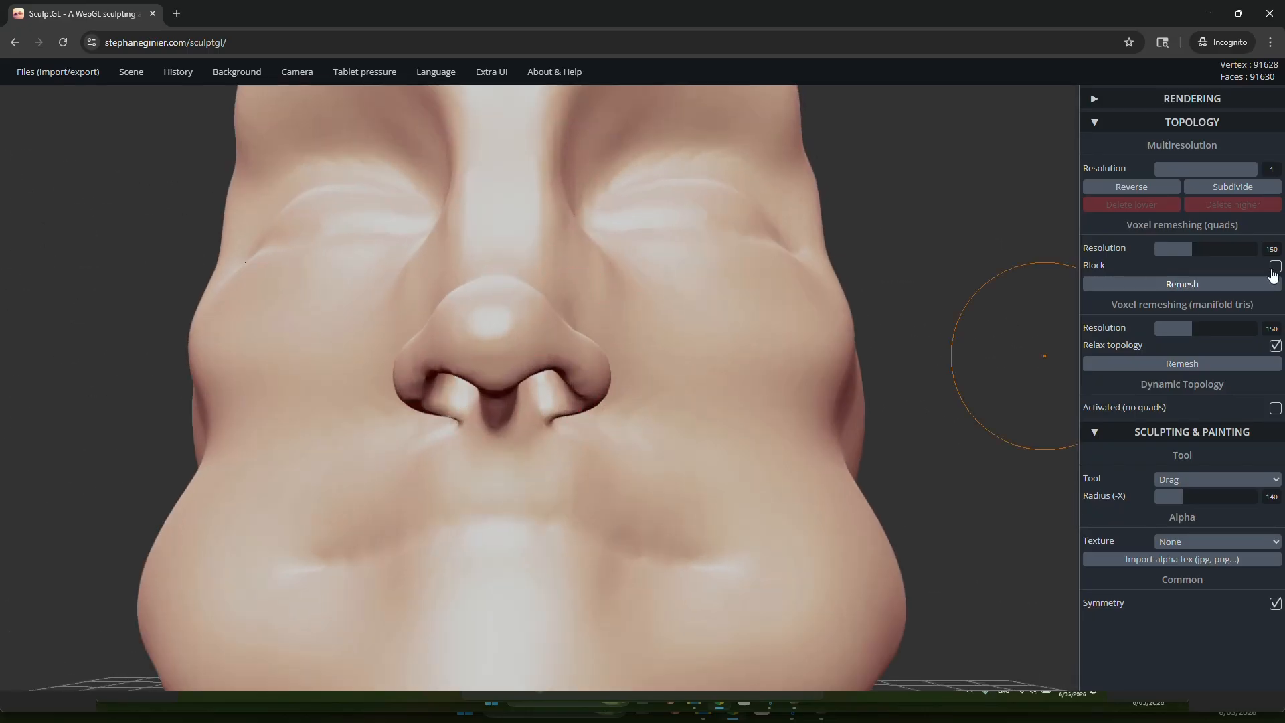
{"action": "left_click", "coordinate": [1204, 481]}
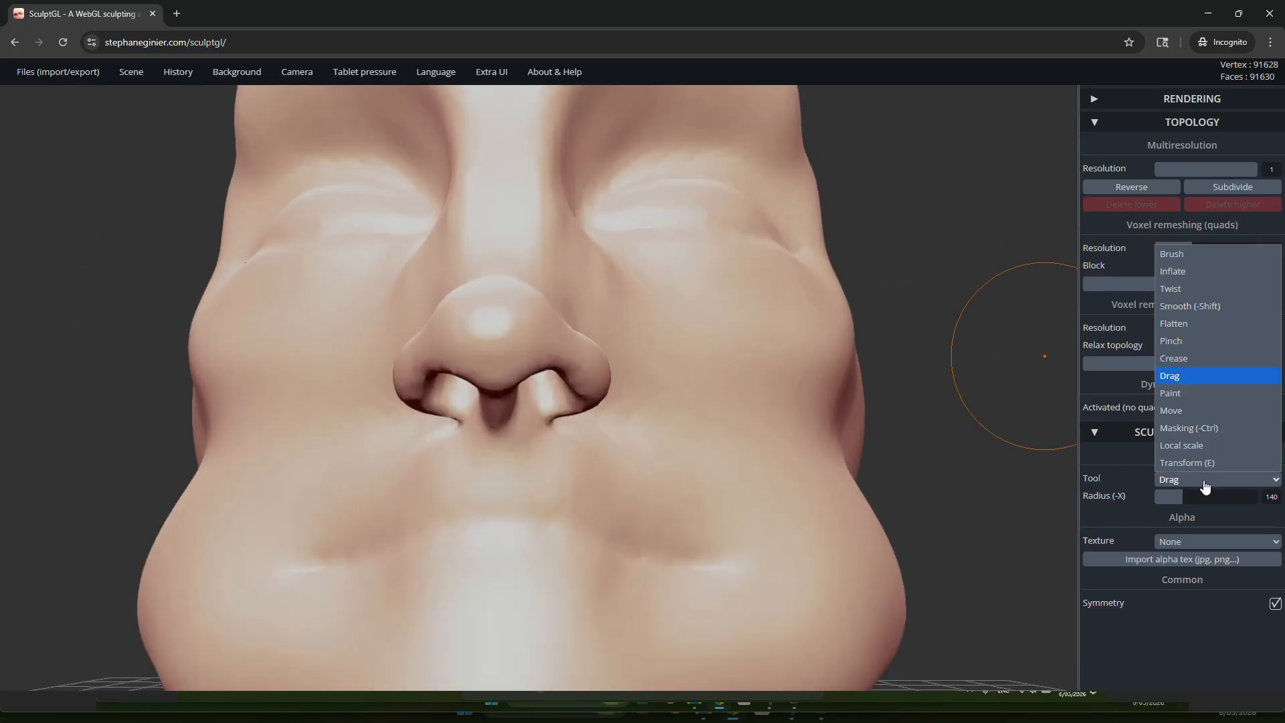
{"action": "left_click", "coordinate": [1191, 327]}
{"action": "scroll", "coordinate": [781, 379], "scroll_direction": "up", "scroll_amount": 5}
{"action": "middle_click_drag", "start_coordinate": [307, 477], "coordinate": [569, 415]}
{"action": "right_click_drag", "start_coordinate": [569, 415], "coordinate": [582, 299]}
{"action": "scroll", "coordinate": [583, 391], "scroll_direction": "down", "scroll_amount": 5}
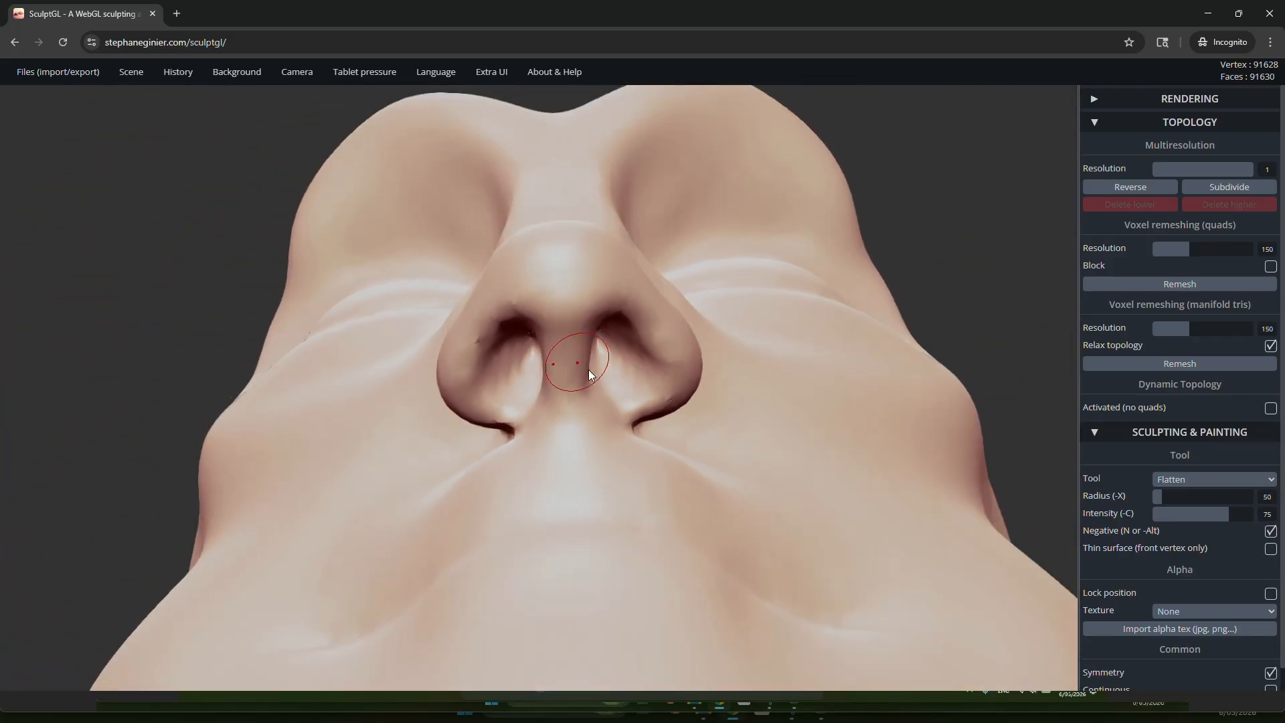
{"action": "right_click_drag", "start_coordinate": [580, 367], "coordinate": [609, 446]}
Step: Examine the reshaped nose and nostrils from below, the front and the side
{"action": "scroll", "coordinate": [609, 446], "scroll_direction": "down", "scroll_amount": 1}
{"action": "right_click_drag", "start_coordinate": [563, 387], "coordinate": [547, 330]}
{"action": "right_click_drag", "start_coordinate": [488, 432], "coordinate": [557, 452]}
{"action": "scroll", "coordinate": [581, 375], "scroll_direction": "down", "scroll_amount": 8}
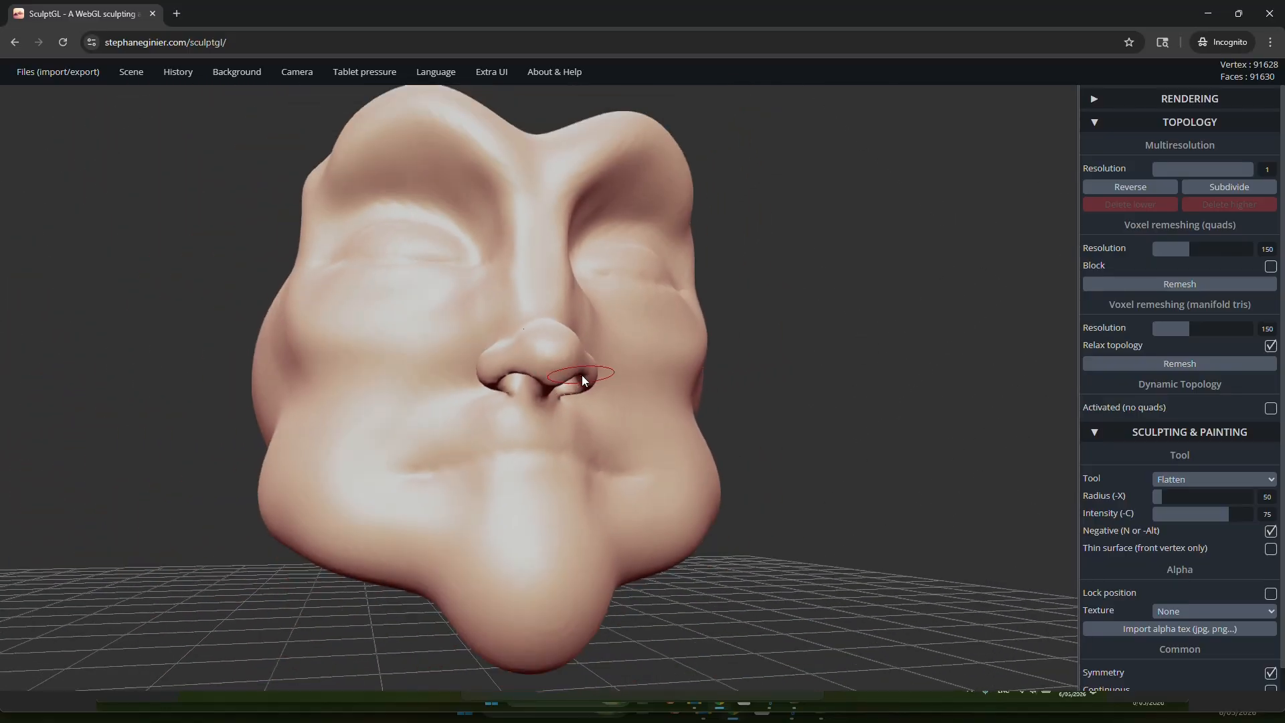
{"action": "right_click_drag", "start_coordinate": [688, 319], "coordinate": [653, 312]}
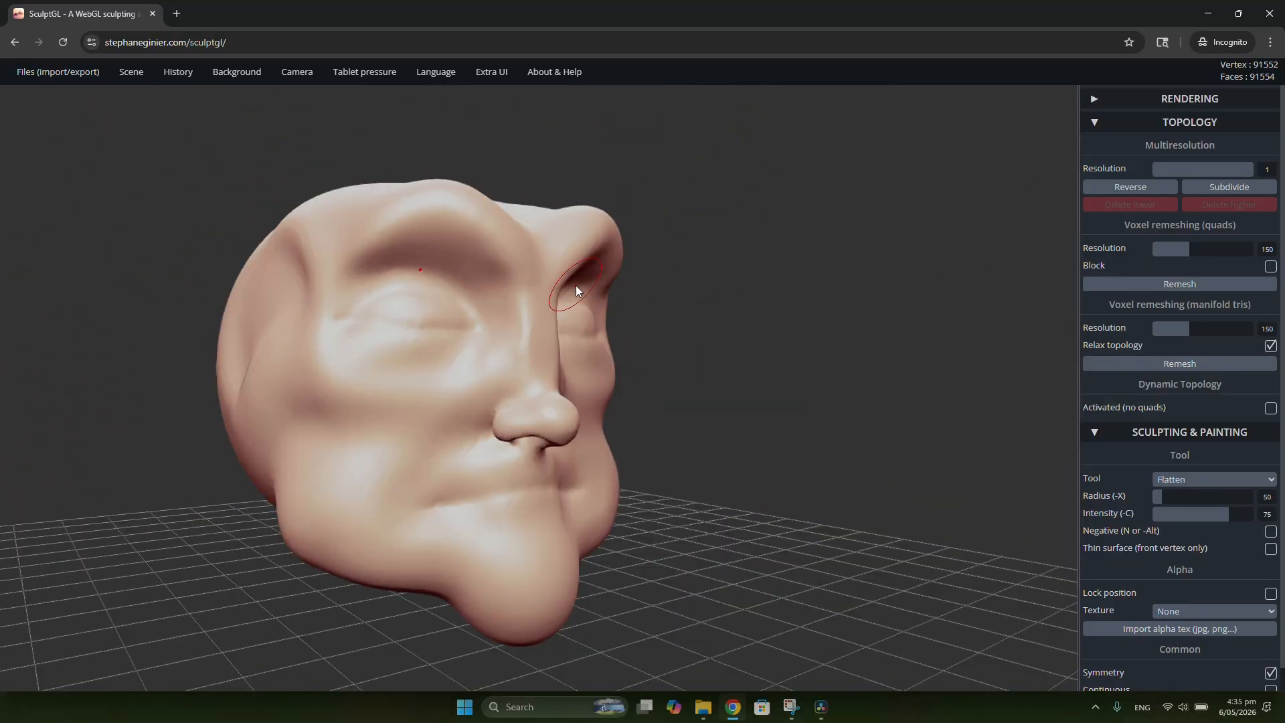
{"action": "right_click_drag", "start_coordinate": [576, 286], "coordinate": [668, 289]}
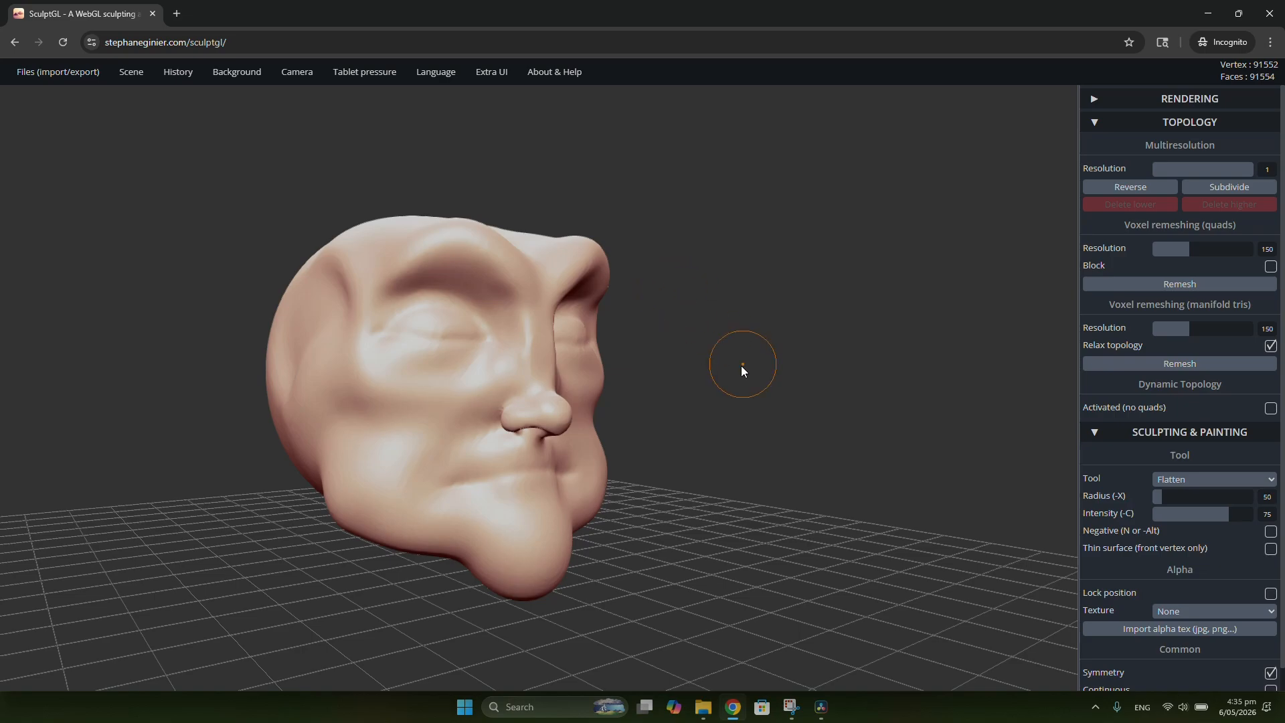
Step: Switch from Flatten to the Drag tool for work on the side of the head
{"action": "mouse_move", "coordinate": [741, 365]}
{"action": "right_mouse_down"}
{"action": "mouse_move", "coordinate": [374, 400]}
{"action": "mouse_move", "coordinate": [508, 427]}
{"action": "mouse_move", "coordinate": [758, 382]}
{"action": "mouse_move", "coordinate": [903, 380]}
{"action": "mouse_move", "coordinate": [701, 391]}
{"action": "mouse_move", "coordinate": [651, 408]}
{"action": "mouse_move", "coordinate": [502, 401]}
{"action": "mouse_move", "coordinate": [525, 429]}
{"action": "mouse_move", "coordinate": [650, 390]}
{"action": "mouse_move", "coordinate": [585, 364]}
{"action": "right_mouse_up"}
{"action": "scroll", "coordinate": [576, 357], "scroll_direction": "up", "scroll_amount": 2}
{"action": "right_click_drag", "start_coordinate": [535, 326], "coordinate": [573, 336]}
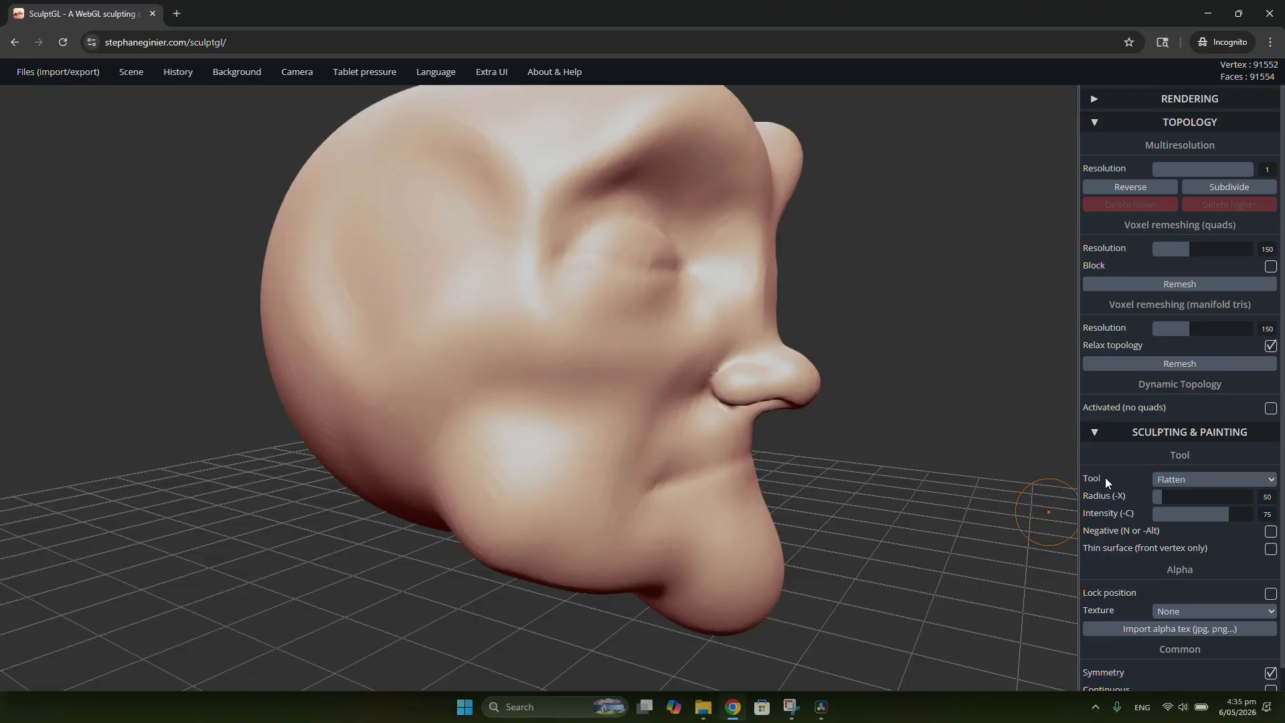
{"action": "middle_click_drag", "start_coordinate": [780, 421], "coordinate": [891, 445]}
{"action": "left_click", "coordinate": [1173, 479]}
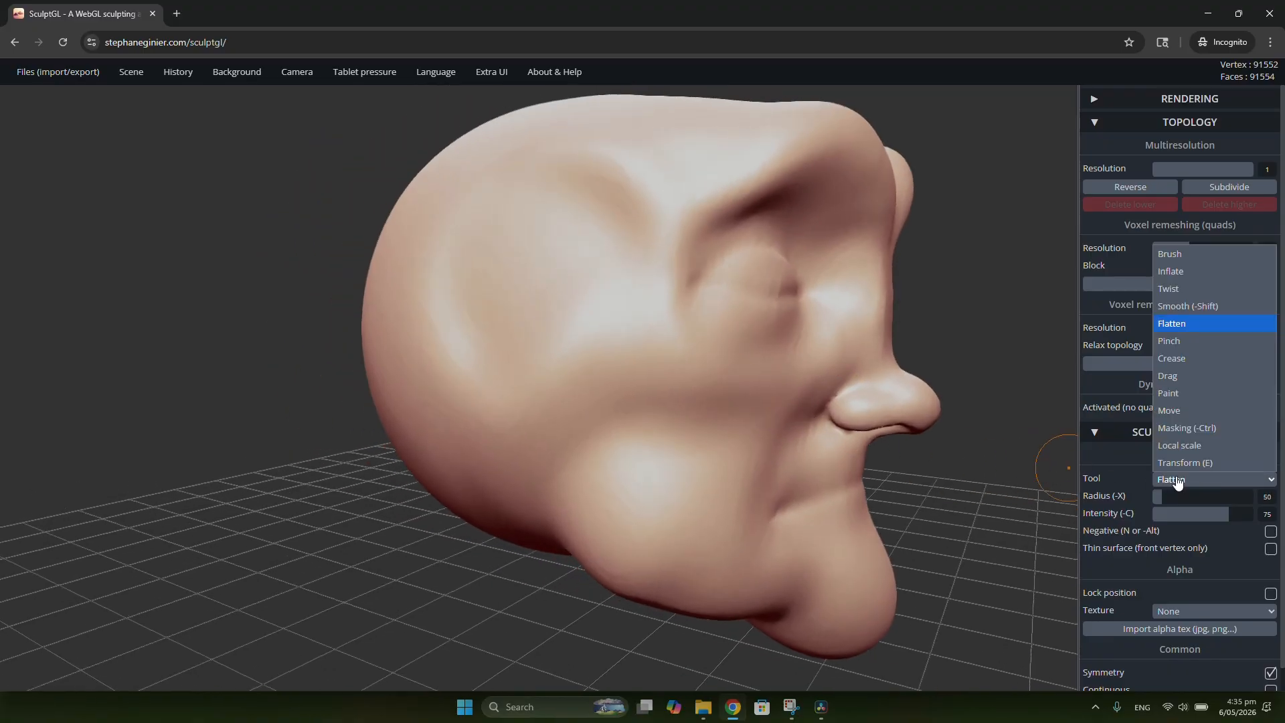
{"action": "left_click", "coordinate": [1174, 380]}
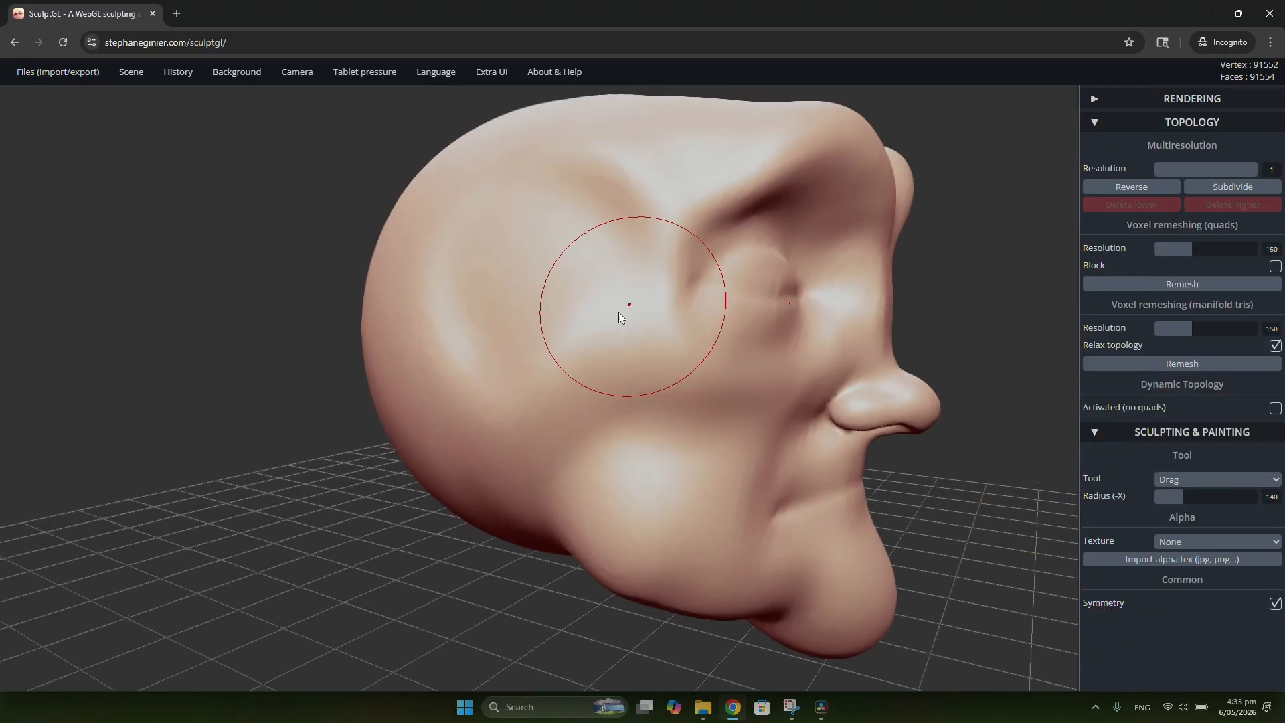
Step: Outline a closed ear shape on the side of the head with the Masking tool at radius 50 and intensity 100
{"action": "scroll", "coordinate": [613, 347], "scroll_direction": "up", "scroll_amount": 2}
{"action": "middle_click_drag", "start_coordinate": [617, 349], "coordinate": [653, 392], "text": "shift"}
{"action": "mouse_move", "coordinate": [653, 392]}
{"action": "right_mouse_down"}
{"action": "mouse_move", "coordinate": [631, 361]}
{"action": "mouse_move", "coordinate": [621, 384]}
{"action": "mouse_move", "coordinate": [691, 419]}
{"action": "mouse_move", "coordinate": [582, 407]}
{"action": "mouse_move", "coordinate": [617, 373]}
{"action": "mouse_move", "coordinate": [580, 346]}
{"action": "right_mouse_up"}
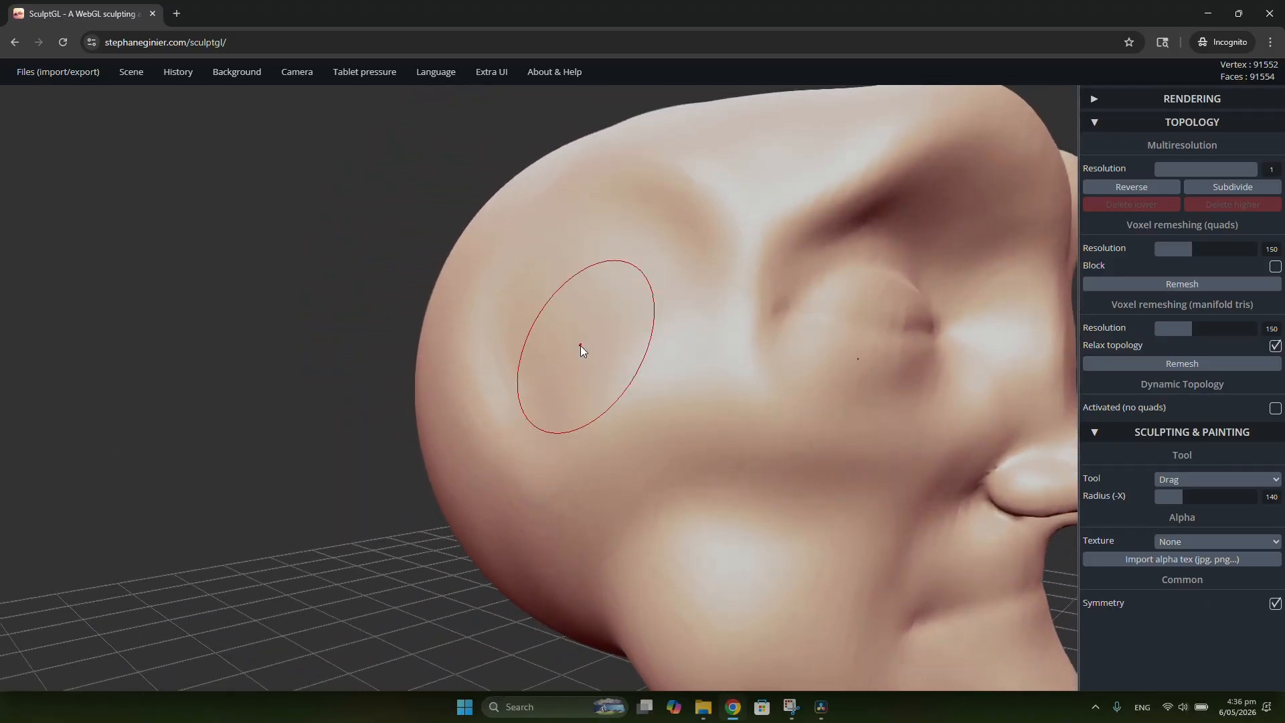
{"action": "mouse_move", "coordinate": [580, 345]}
{"action": "left_mouse_down"}
{"action": "mouse_move", "coordinate": [496, 282]}
{"action": "mouse_move", "coordinate": [462, 235]}
{"action": "left_mouse_up"}
{"action": "mouse_move", "coordinate": [462, 236]}
{"action": "right_mouse_down"}
{"action": "mouse_move", "coordinate": [753, 373]}
{"action": "mouse_move", "coordinate": [879, 498]}
{"action": "mouse_move", "coordinate": [660, 431]}
{"action": "mouse_move", "coordinate": [465, 320]}
{"action": "mouse_move", "coordinate": [310, 416]}
{"action": "mouse_move", "coordinate": [310, 551]}
{"action": "mouse_move", "coordinate": [617, 368]}
{"action": "mouse_move", "coordinate": [653, 368]}
{"action": "mouse_move", "coordinate": [593, 379]}
{"action": "mouse_move", "coordinate": [396, 350]}
{"action": "mouse_move", "coordinate": [247, 365]}
{"action": "mouse_move", "coordinate": [469, 338]}
{"action": "mouse_move", "coordinate": [529, 380]}
{"action": "mouse_move", "coordinate": [541, 372]}
{"action": "right_mouse_up"}
{"action": "scroll", "coordinate": [560, 359], "scroll_direction": "up", "scroll_amount": 5}
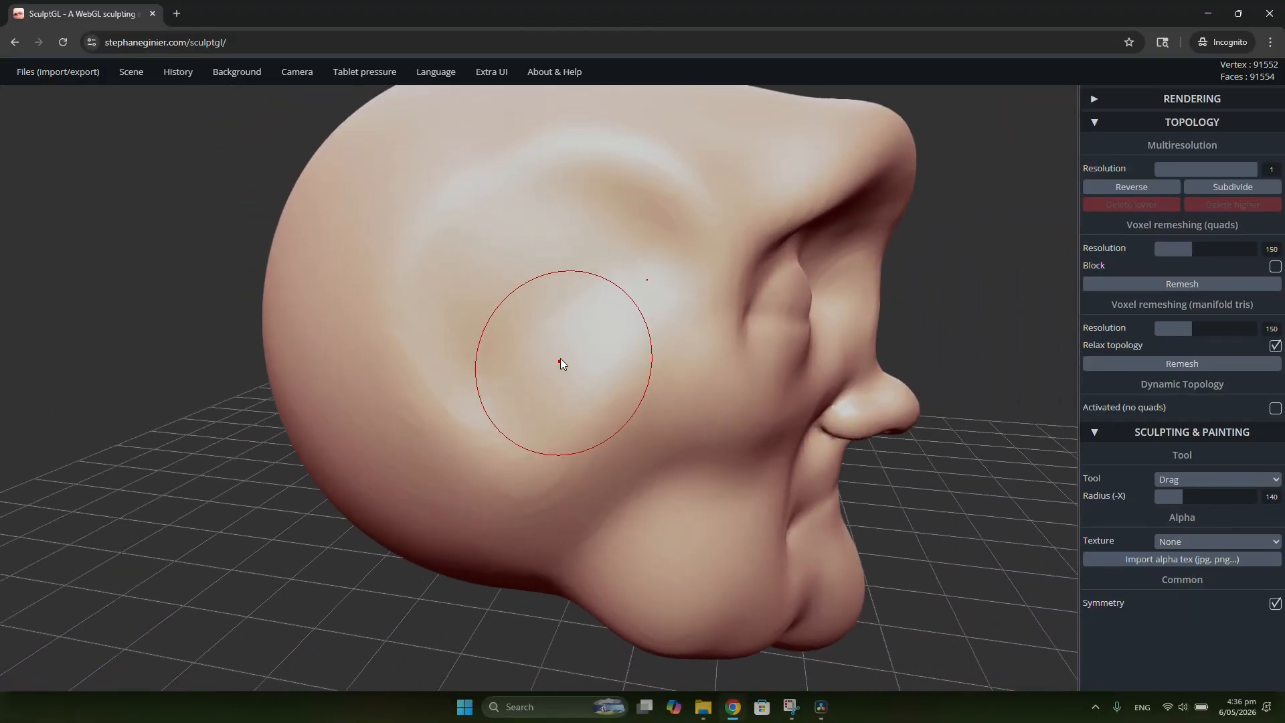
{"action": "key", "text": "ctrl"}
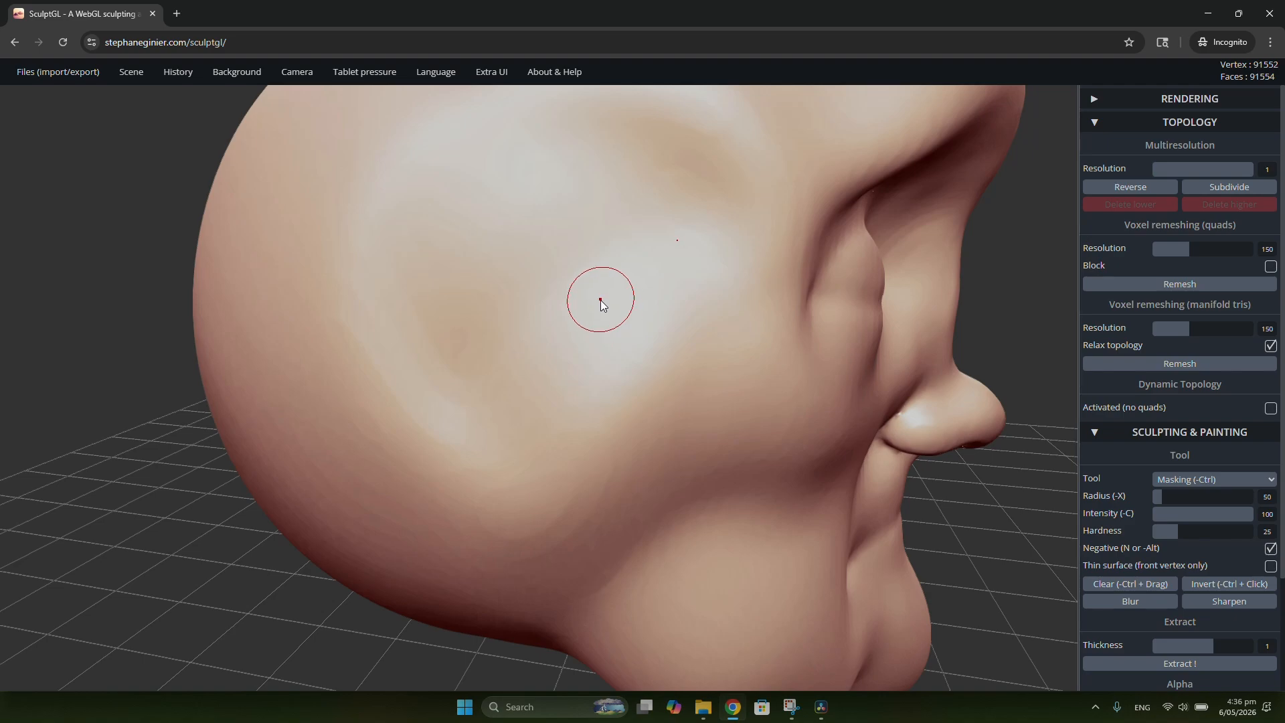
{"action": "mouse_move", "coordinate": [601, 302]}
{"action": "left_mouse_down", "text": "ctrl"}
{"action": "mouse_move", "coordinate": [546, 253]}
{"action": "mouse_move", "coordinate": [490, 242]}
{"action": "left_mouse_up", "text": "ctrl"}
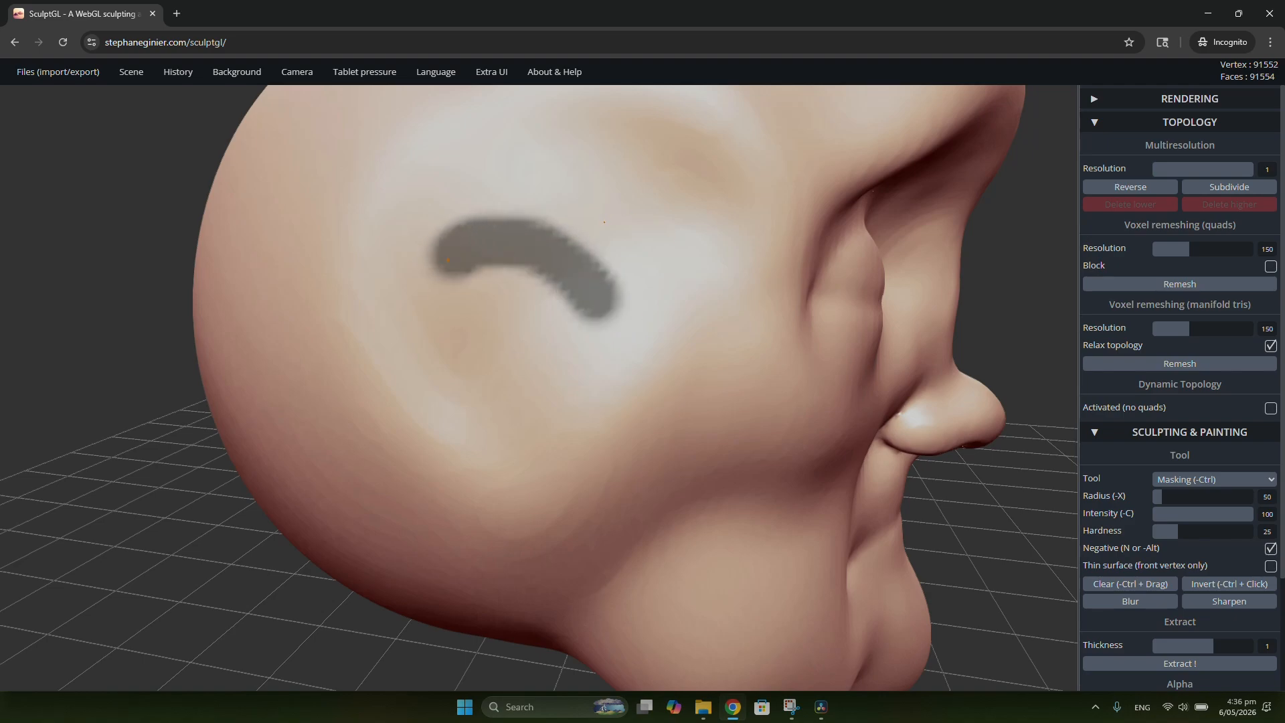
{"action": "left_click_drag", "start_coordinate": [457, 336], "coordinate": [497, 395], "text": "ctrl"}
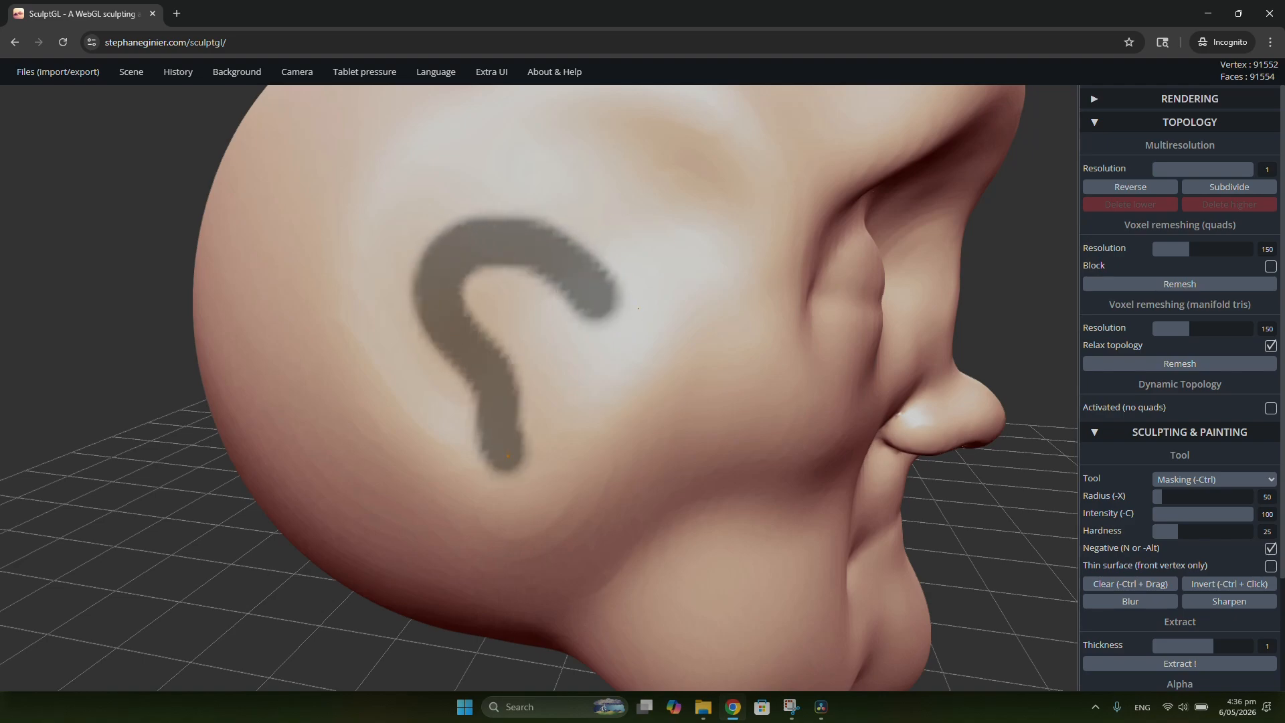
{"action": "mouse_move", "coordinate": [562, 488]}
{"action": "left_mouse_down", "text": "ctrl"}
{"action": "mouse_move", "coordinate": [624, 428]}
{"action": "mouse_move", "coordinate": [604, 313]}
{"action": "left_mouse_up", "text": "ctrl"}
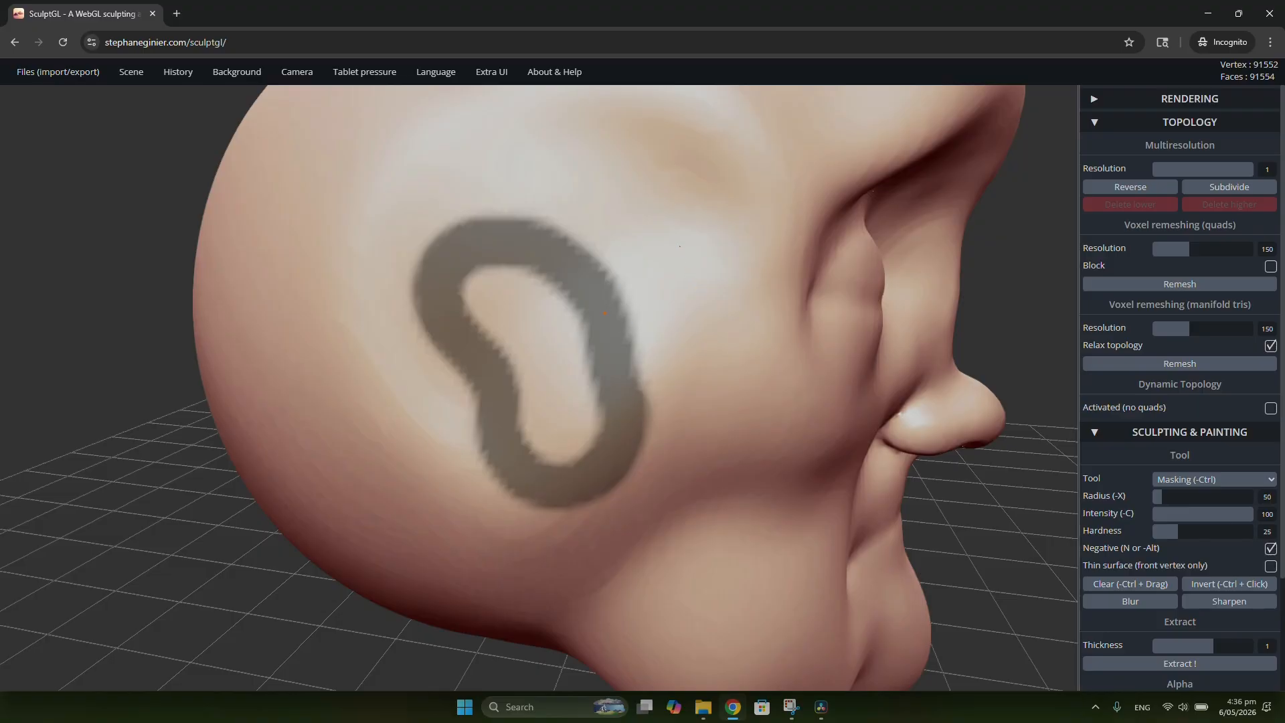
Step: Fill the ear outline with solid mask and trim its front lower edge into a tapered ear shape
{"action": "left_click_drag", "start_coordinate": [500, 311], "coordinate": [511, 306], "text": "ctrl"}
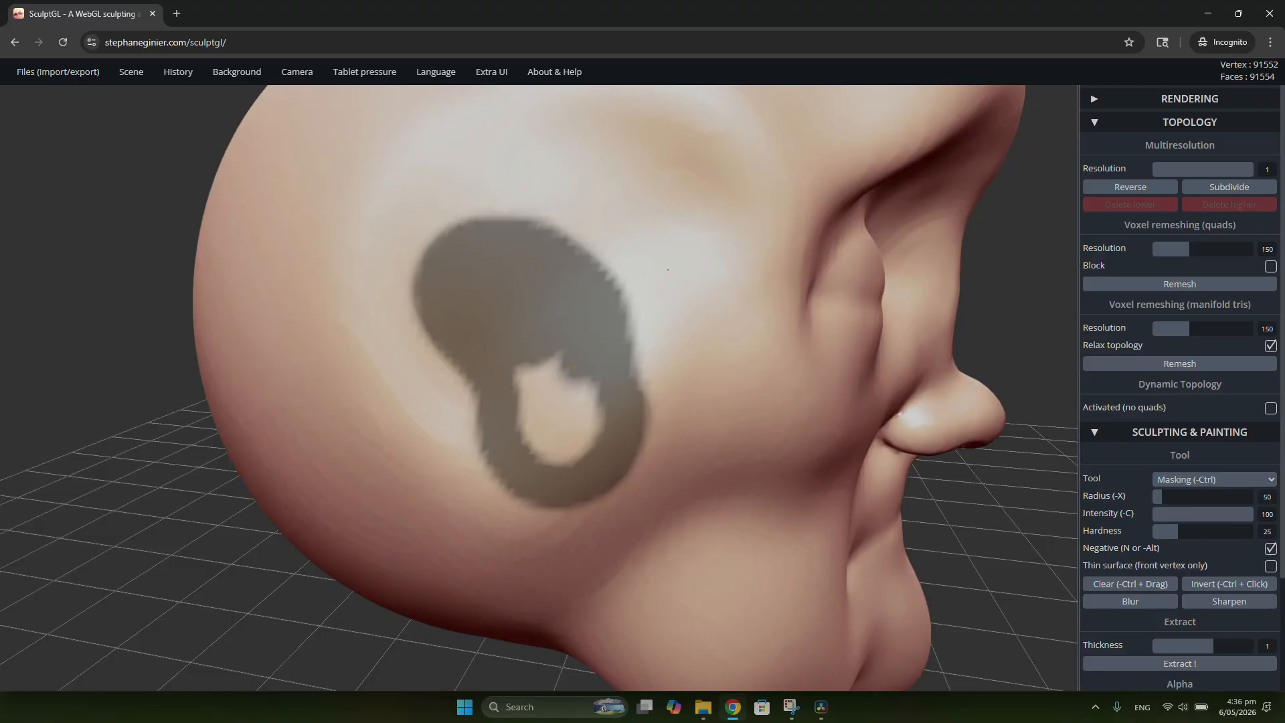
{"action": "left_click_drag", "start_coordinate": [574, 368], "coordinate": [567, 439], "text": "ctrl"}
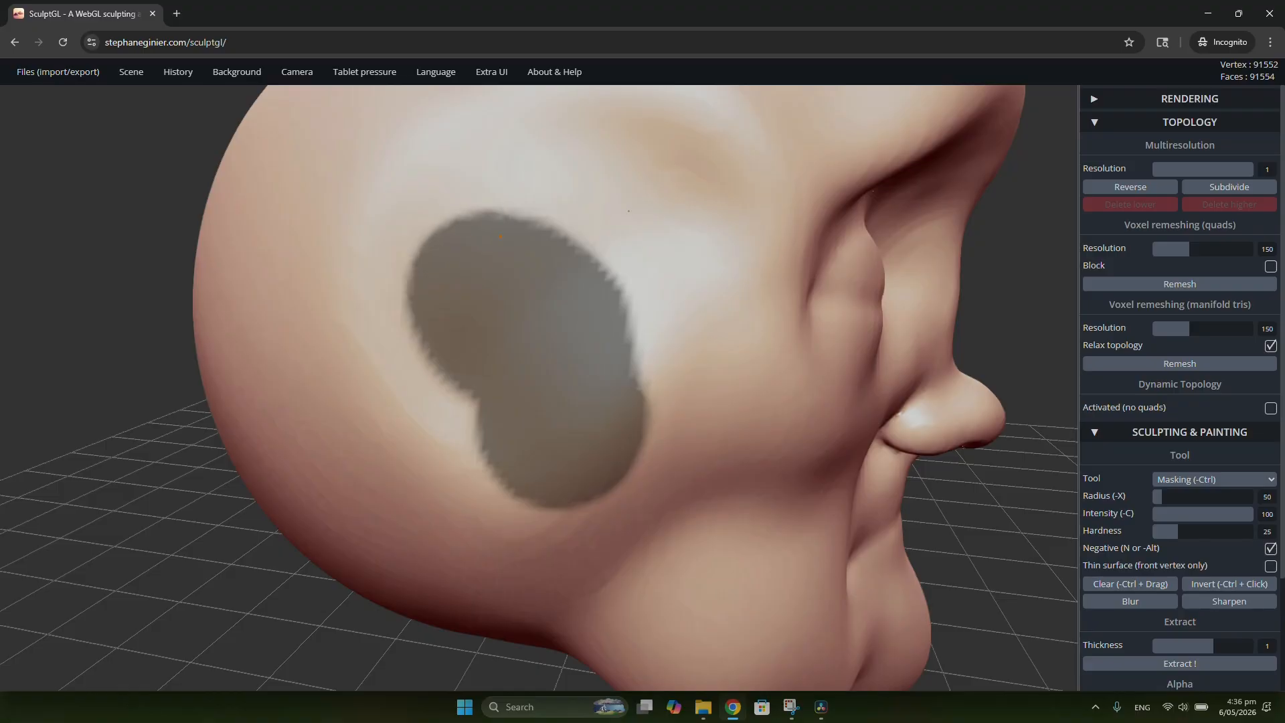
{"action": "scroll", "coordinate": [602, 344], "scroll_direction": "down", "scroll_amount": 10}
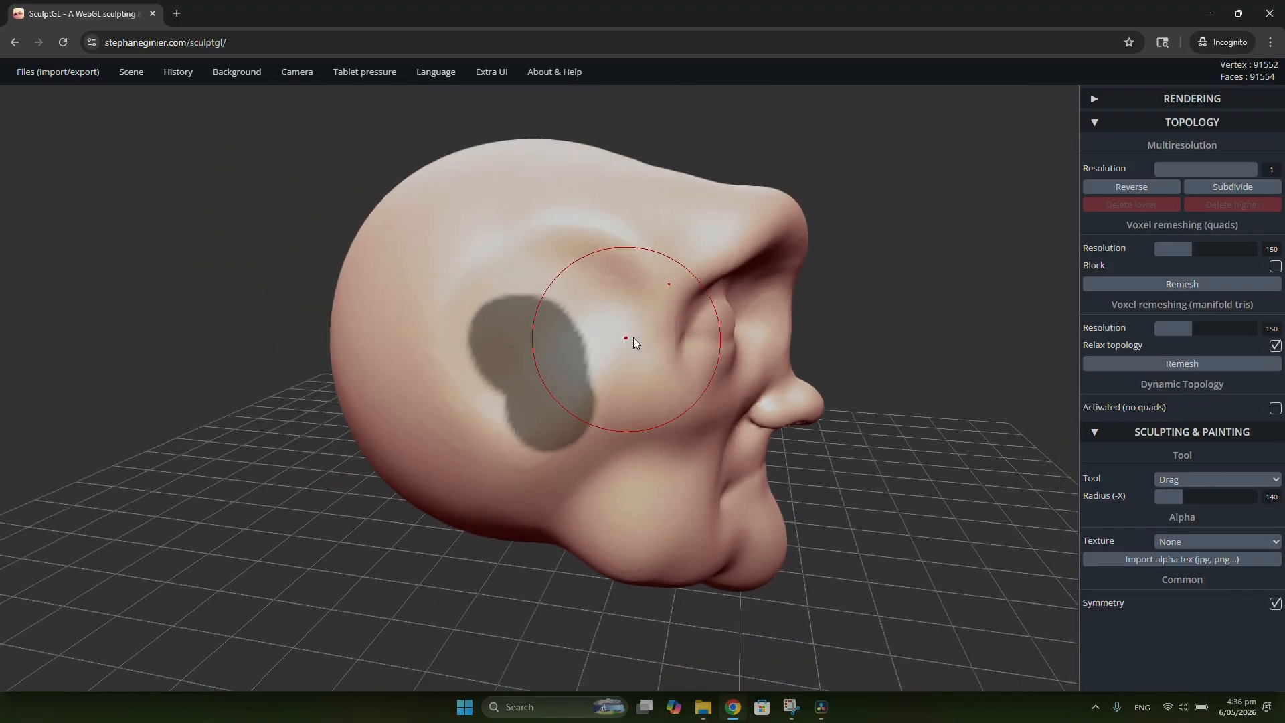
{"action": "left_click_drag", "start_coordinate": [837, 408], "coordinate": [685, 452]}
{"action": "scroll", "coordinate": [624, 395], "scroll_direction": "up", "scroll_amount": 10}
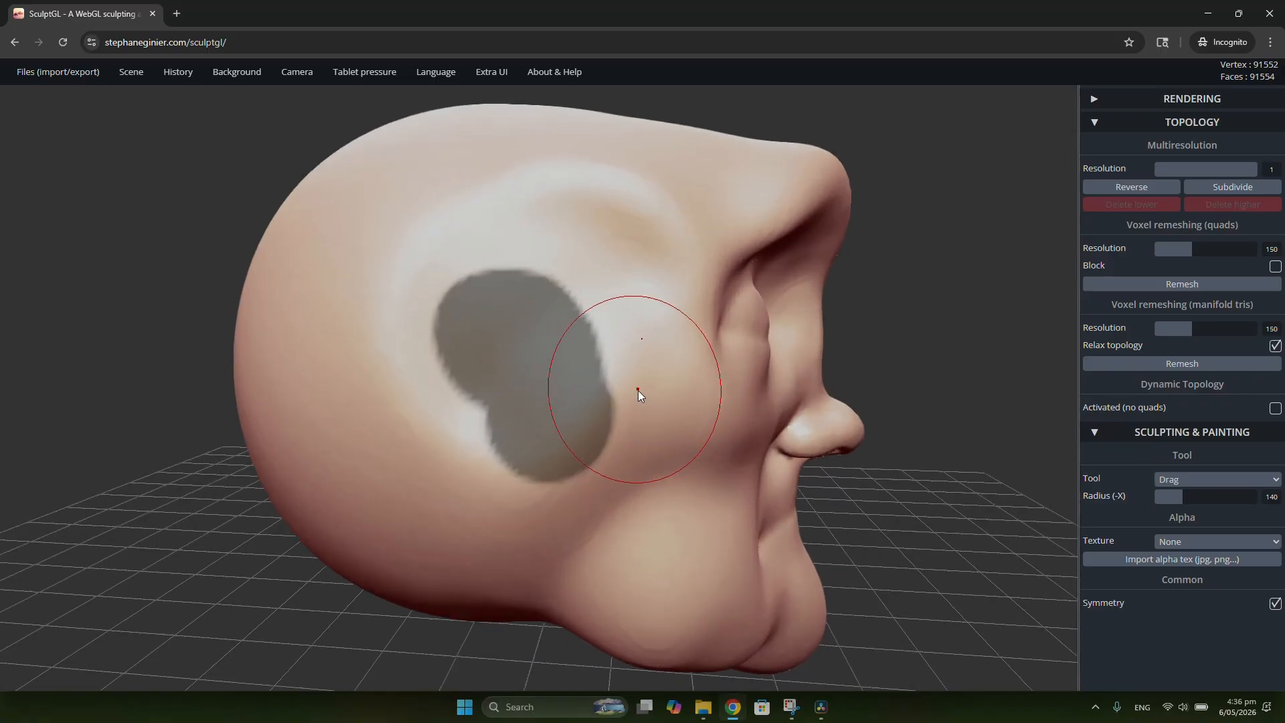
{"action": "key", "text": "ctrl"}
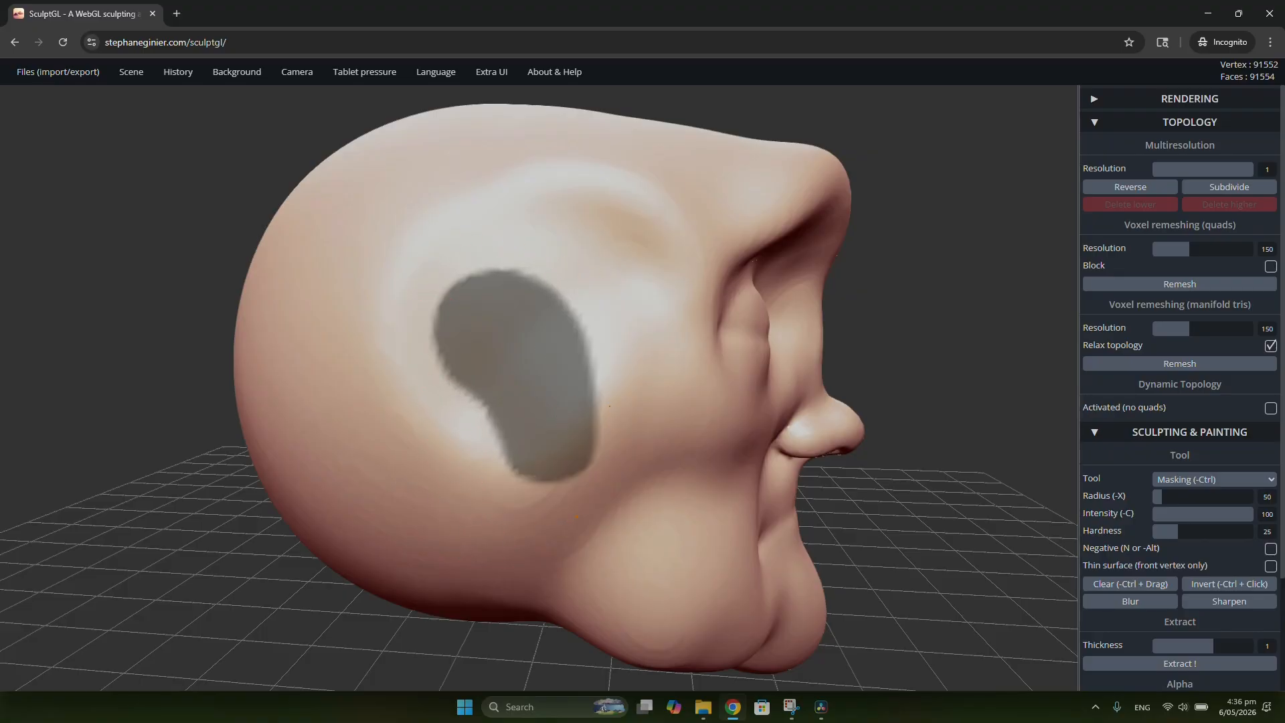
{"action": "scroll", "coordinate": [810, 414], "scroll_direction": "down", "scroll_amount": 5}
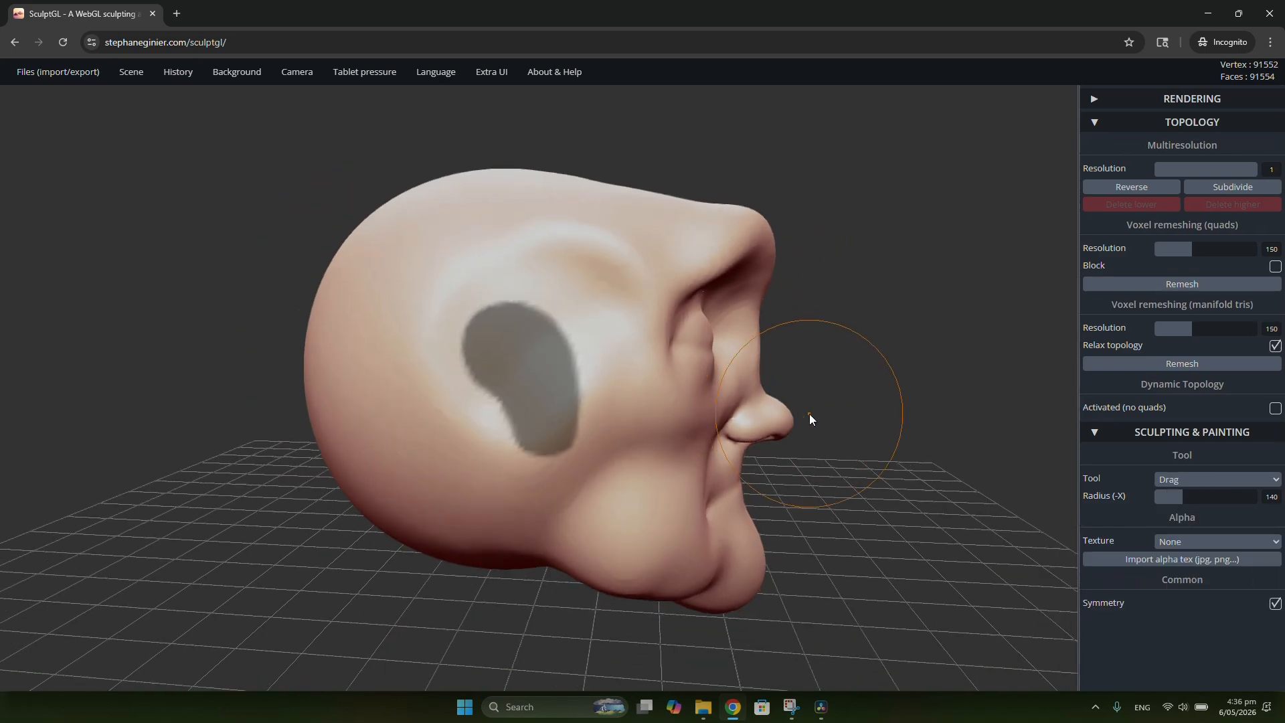
Step: Invert the mask so that only the ear shape remains editable
{"action": "mouse_move", "coordinate": [877, 417]}
{"action": "left_mouse_down"}
{"action": "mouse_move", "coordinate": [544, 447]}
{"action": "mouse_move", "coordinate": [811, 414]}
{"action": "mouse_move", "coordinate": [809, 400]}
{"action": "mouse_move", "coordinate": [551, 427]}
{"action": "mouse_move", "coordinate": [854, 410]}
{"action": "mouse_move", "coordinate": [757, 381]}
{"action": "mouse_move", "coordinate": [768, 415]}
{"action": "mouse_move", "coordinate": [754, 387]}
{"action": "mouse_move", "coordinate": [804, 394]}
{"action": "mouse_move", "coordinate": [752, 407]}
{"action": "mouse_move", "coordinate": [814, 378]}
{"action": "left_mouse_up"}
{"action": "key", "text": "ctrl"}
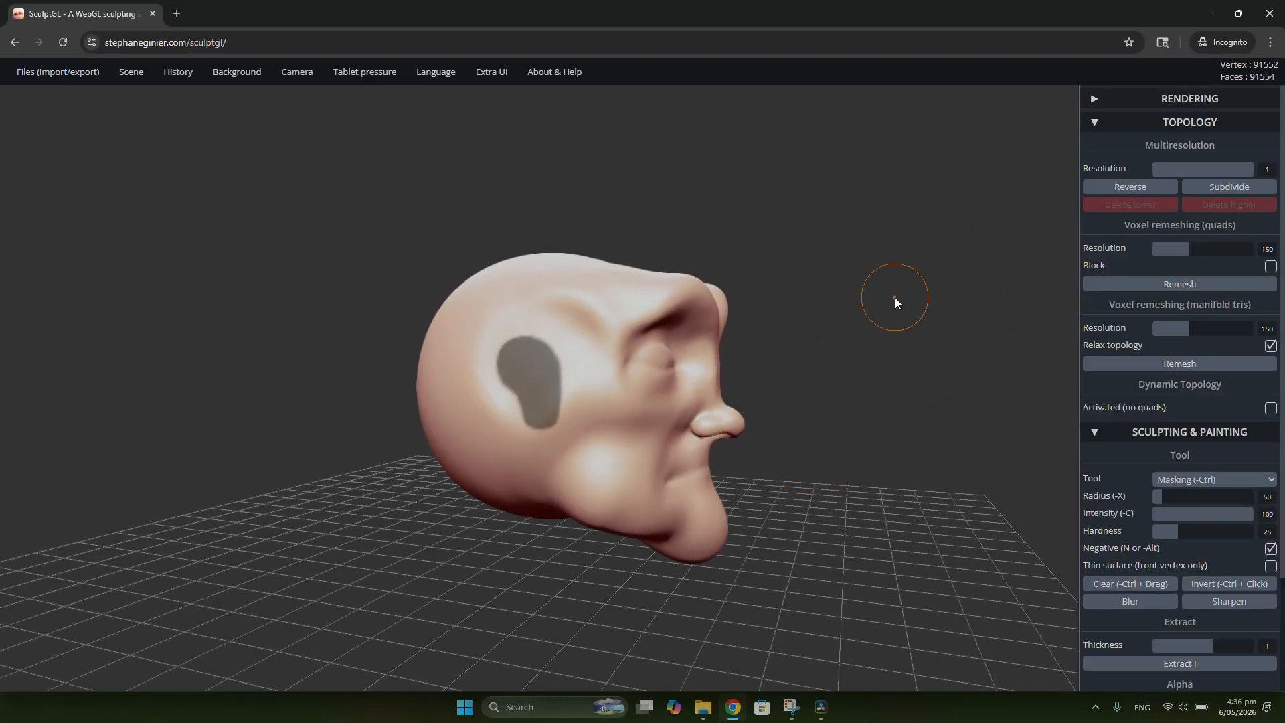
{"action": "left_click", "coordinate": [894, 298], "text": "ctrl"}
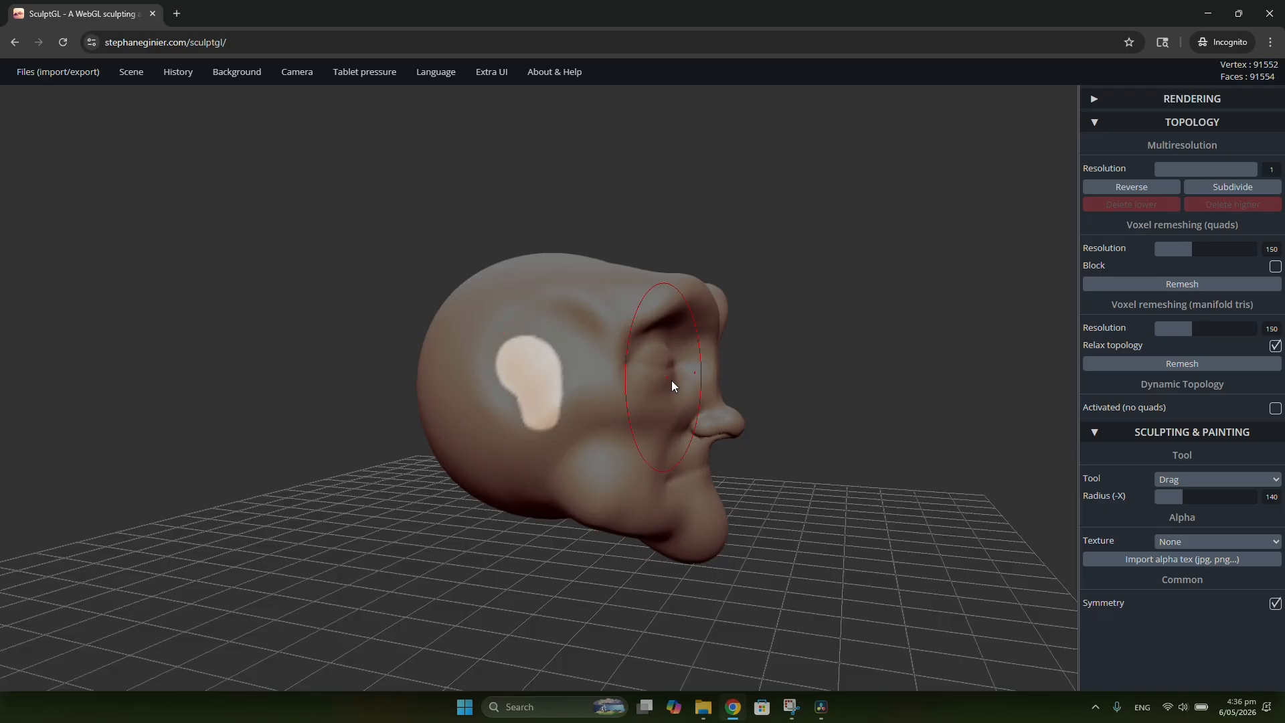
Step: Enlarge the Drag tool's radius to 313 to cover the whole ear area
{"action": "scroll", "coordinate": [679, 371], "scroll_direction": "up", "scroll_amount": 3}
{"action": "scroll", "coordinate": [686, 363], "scroll_direction": "up", "scroll_amount": 2}
{"action": "middle_click_drag", "start_coordinate": [471, 384], "coordinate": [713, 401], "text": "shift"}
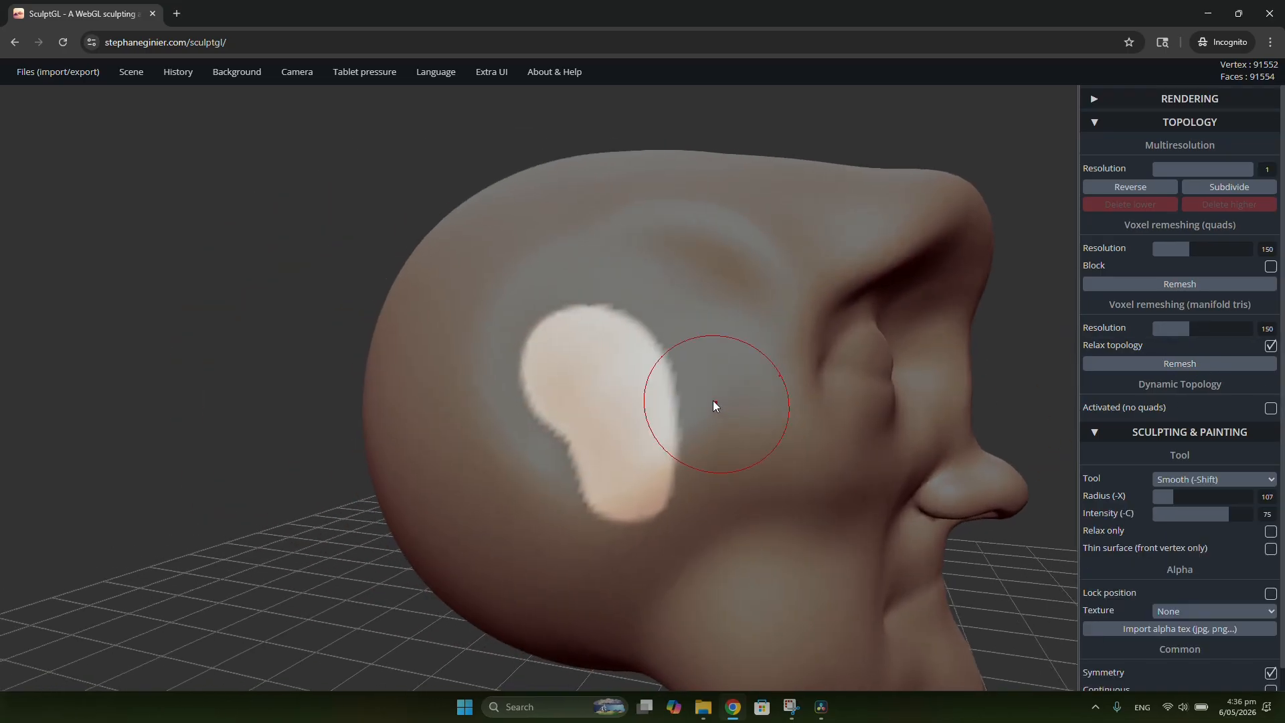
{"action": "scroll", "coordinate": [696, 405], "scroll_direction": "down", "scroll_amount": 5}
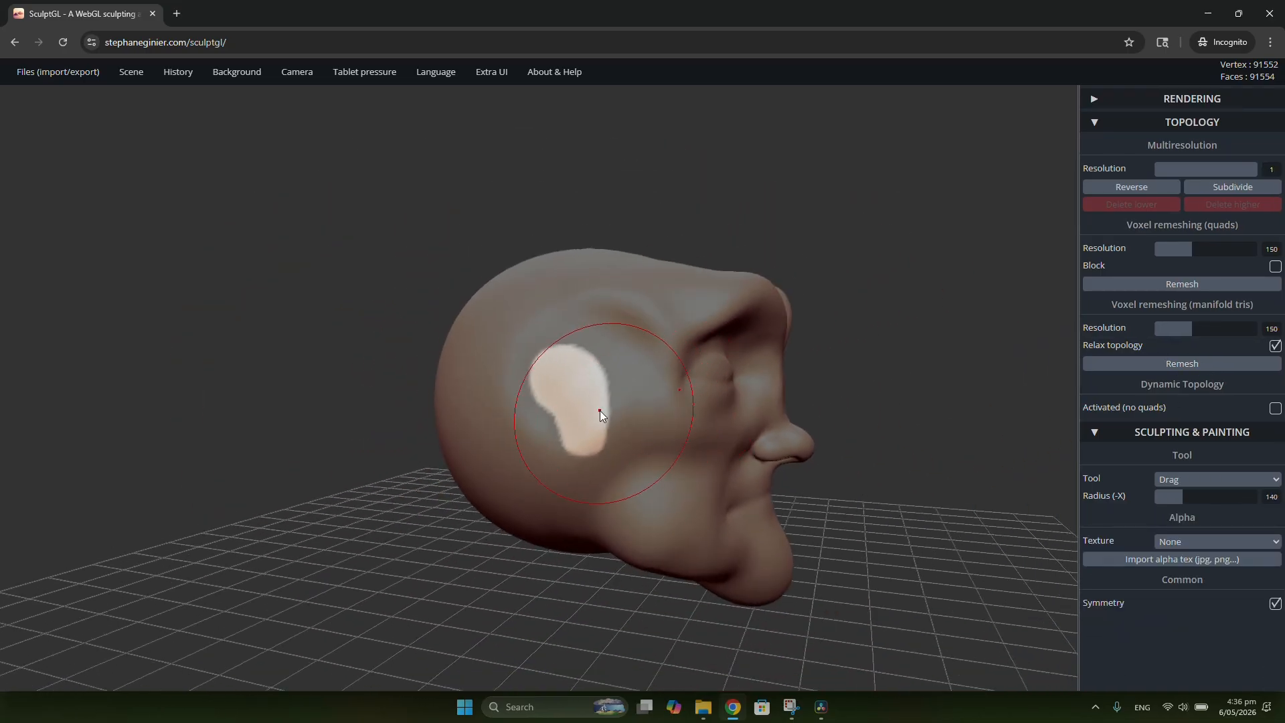
{"action": "key", "text": "x"}
{"action": "left_click_drag", "start_coordinate": [807, 396], "coordinate": [588, 405]}
Step: Try pulling the unmasked ear area out of the head from several side angles with the Drag tool, undoing each attempt
{"action": "mouse_move", "coordinate": [413, 375]}
{"action": "left_mouse_down"}
{"action": "mouse_move", "coordinate": [815, 238]}
{"action": "mouse_move", "coordinate": [742, 260]}
{"action": "mouse_move", "coordinate": [705, 248]}
{"action": "mouse_move", "coordinate": [677, 268]}
{"action": "mouse_move", "coordinate": [680, 304]}
{"action": "mouse_move", "coordinate": [861, 400]}
{"action": "mouse_move", "coordinate": [488, 452]}
{"action": "left_mouse_up"}
{"action": "mouse_move", "coordinate": [705, 455]}
{"action": "left_mouse_down"}
{"action": "mouse_move", "coordinate": [499, 442]}
{"action": "mouse_move", "coordinate": [644, 400]}
{"action": "left_mouse_up"}
{"action": "key", "text": "ctrl+z"}
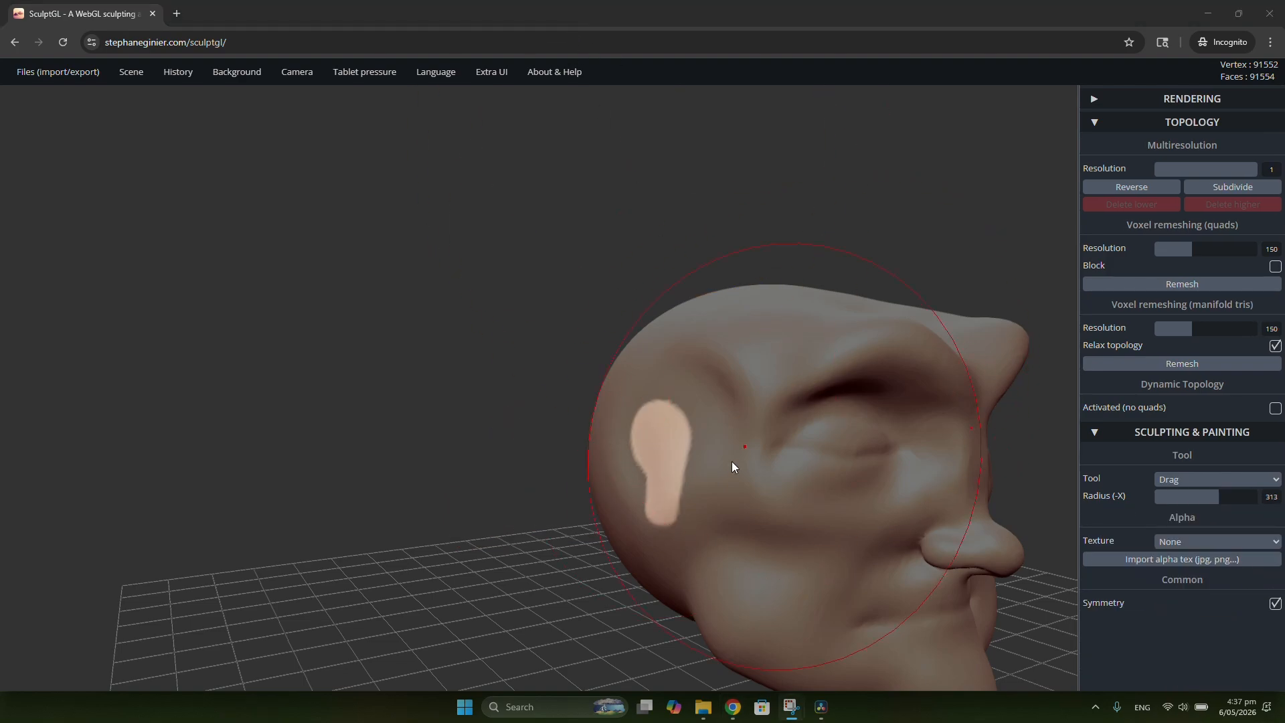
{"action": "right_click_drag", "start_coordinate": [732, 462], "coordinate": [894, 457]}
{"action": "left_click_drag", "start_coordinate": [636, 456], "coordinate": [507, 450]}
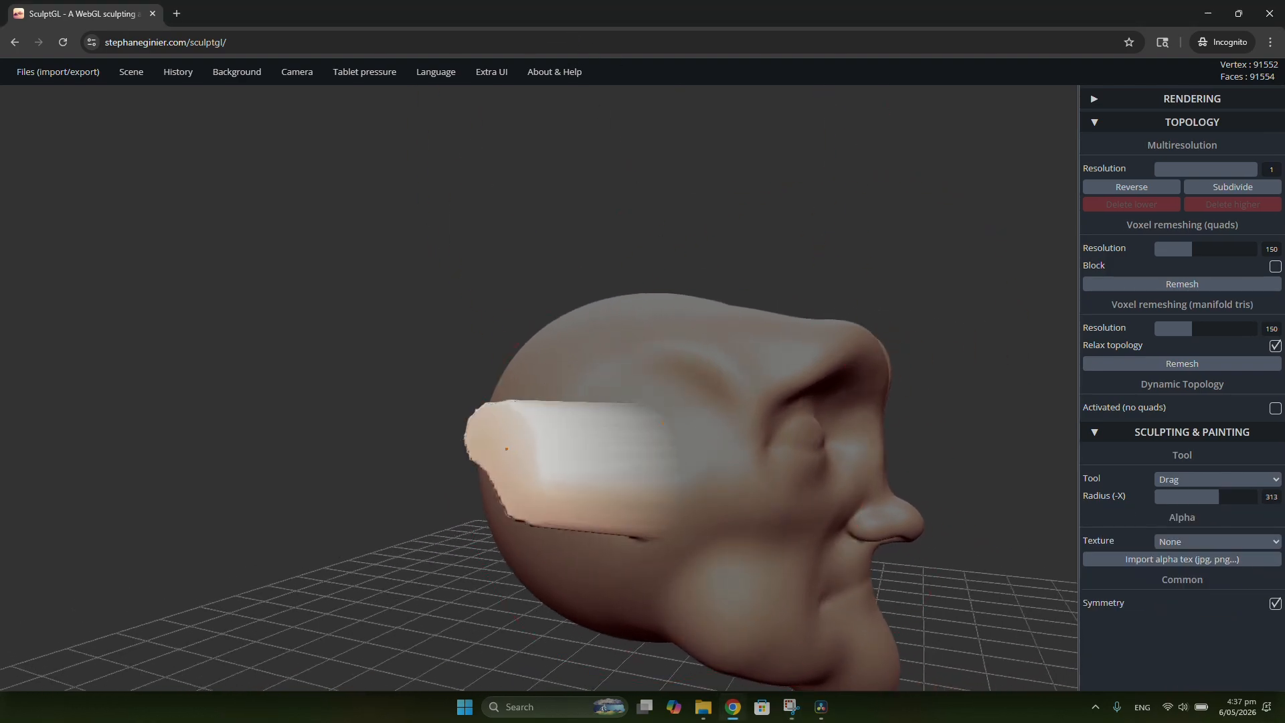
{"action": "key", "text": "ctrl+z"}
{"action": "right_click_drag", "start_coordinate": [506, 449], "coordinate": [617, 439]}
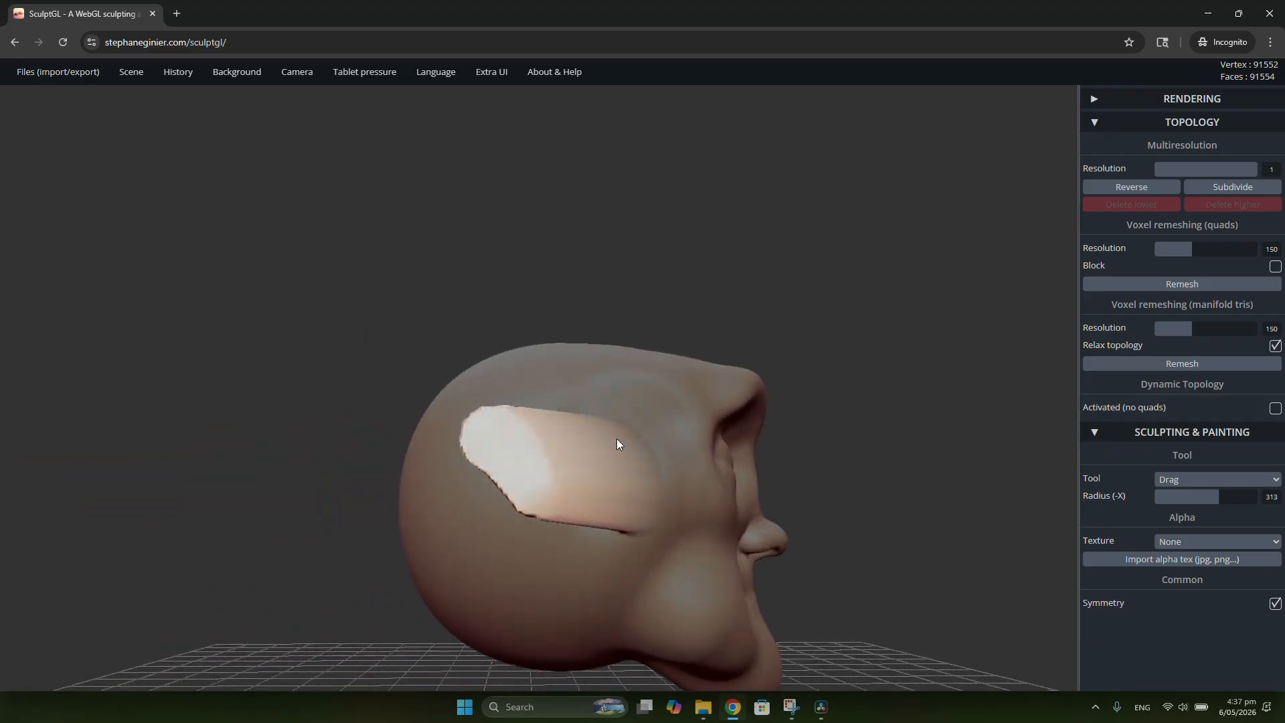
{"action": "left_click_drag", "start_coordinate": [616, 439], "coordinate": [374, 427]}
{"action": "mouse_move", "coordinate": [373, 428]}
{"action": "right_mouse_down"}
{"action": "mouse_move", "coordinate": [496, 327]}
{"action": "mouse_move", "coordinate": [692, 439]}
{"action": "mouse_move", "coordinate": [513, 600]}
{"action": "mouse_move", "coordinate": [595, 472]}
{"action": "right_mouse_up"}
{"action": "key", "text": "ctrl+z"}
{"action": "right_click_drag", "start_coordinate": [705, 500], "coordinate": [640, 473]}
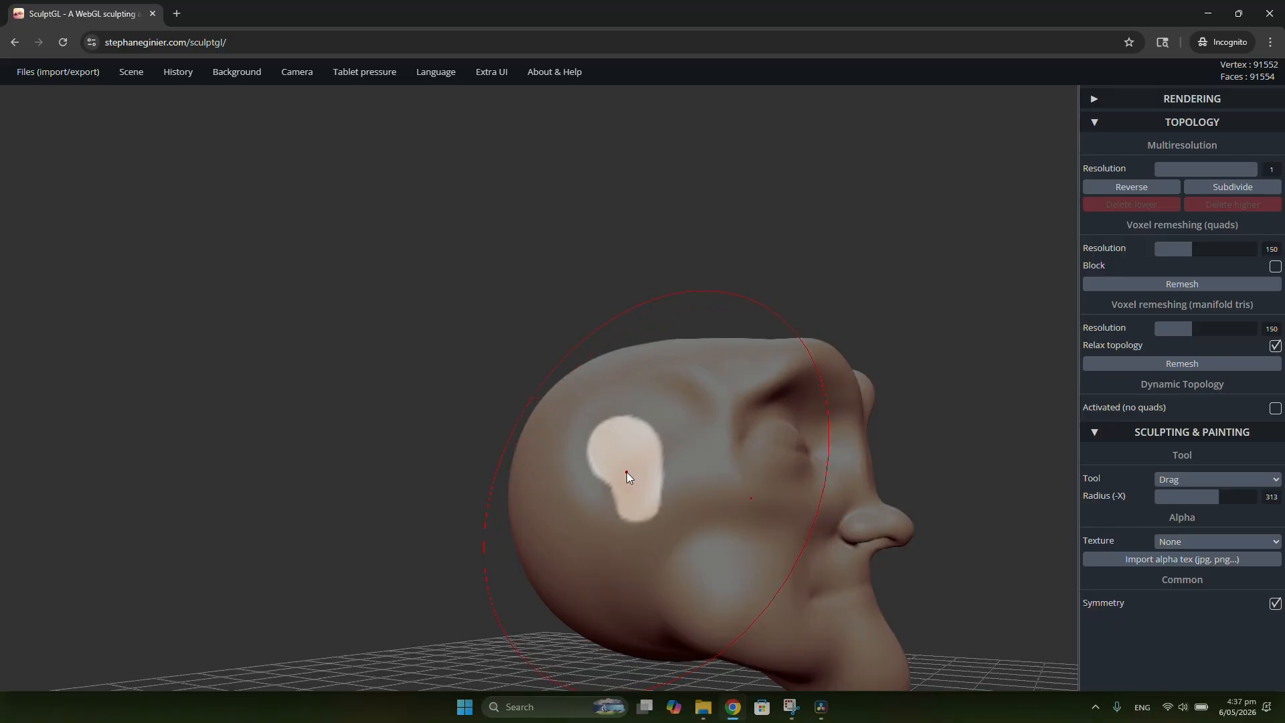
{"action": "left_click_drag", "start_coordinate": [627, 472], "coordinate": [592, 469]}
{"action": "right_click_drag", "start_coordinate": [593, 468], "coordinate": [670, 417]}
{"action": "key", "text": "ctrl+z"}
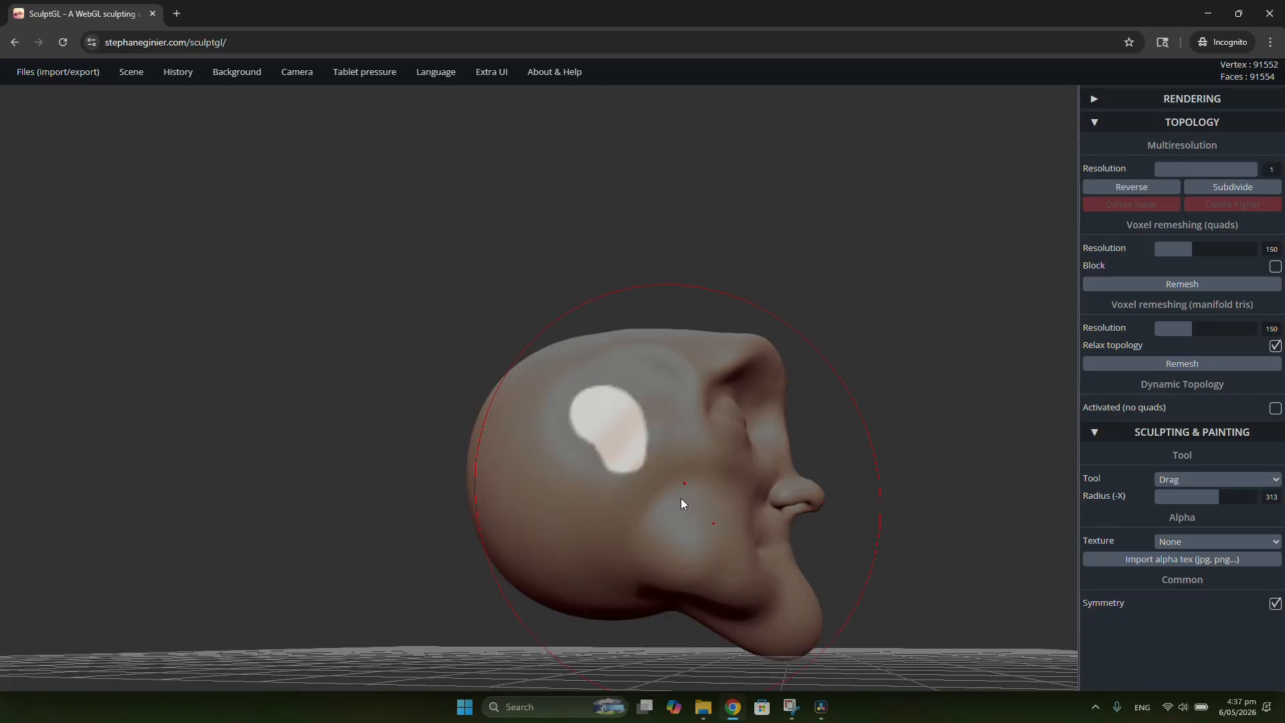
Step: Pull the ear area outward from the head in a view from below, then raise its upper edge from behind, using Drag at radius 313
{"action": "right_click_drag", "start_coordinate": [681, 498], "coordinate": [664, 324]}
{"action": "scroll", "coordinate": [669, 462], "scroll_direction": "up", "scroll_amount": 3}
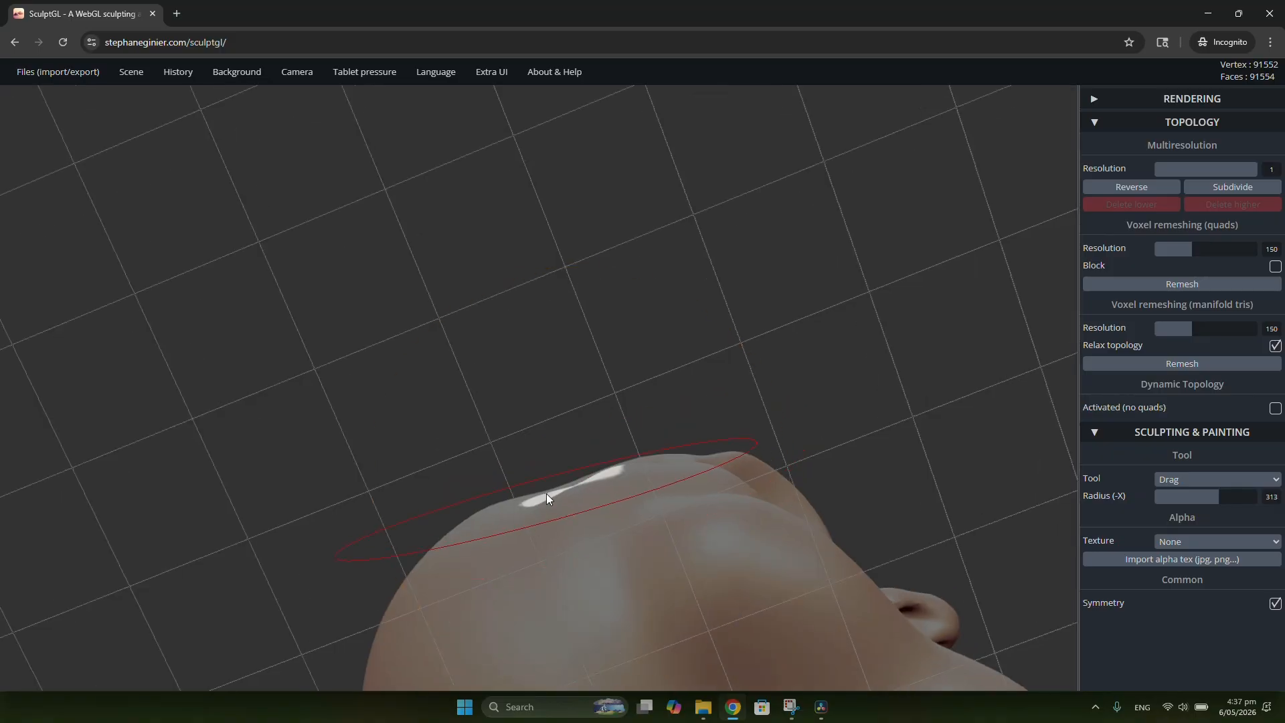
{"action": "mouse_move", "coordinate": [546, 492]}
{"action": "left_mouse_down"}
{"action": "mouse_move", "coordinate": [540, 477]}
{"action": "mouse_move", "coordinate": [477, 482]}
{"action": "left_mouse_up"}
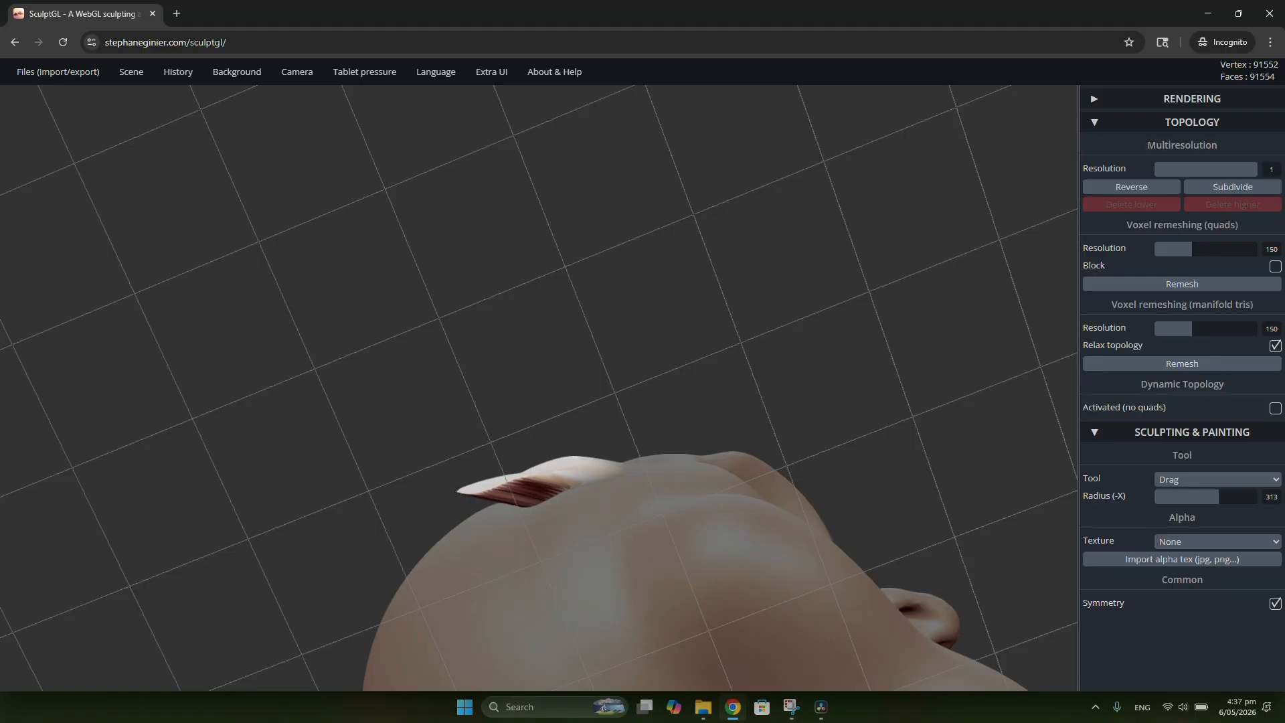
{"action": "right_click_drag", "start_coordinate": [641, 360], "coordinate": [688, 318]}
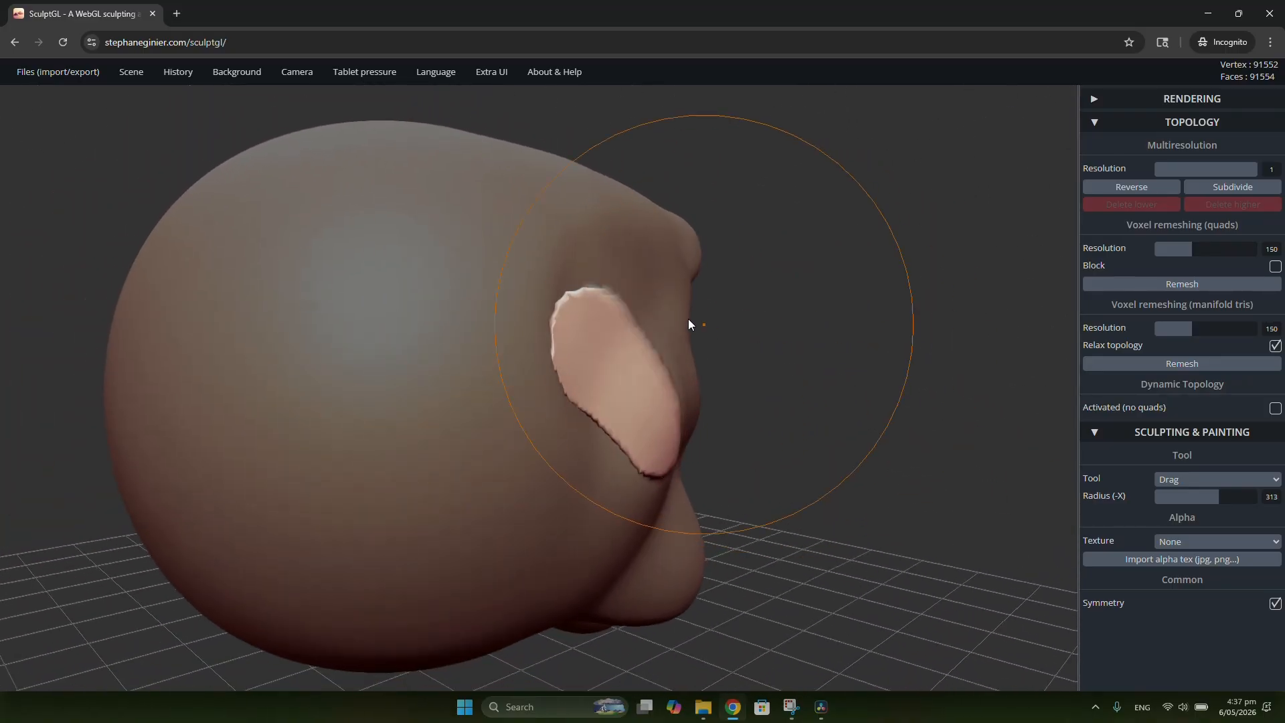
{"action": "left_click_drag", "start_coordinate": [582, 309], "coordinate": [589, 258]}
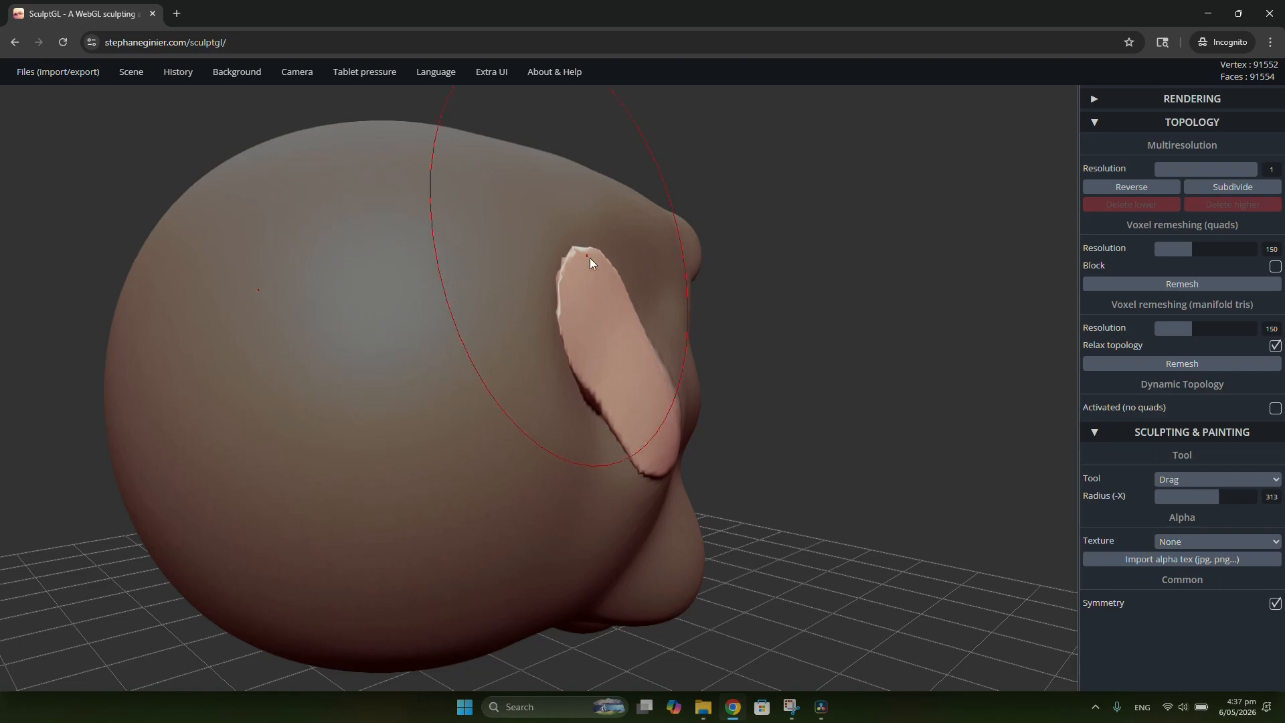
Step: Shape the ear's upper rear edge in side view, pulling the top forward with the Drag tool at radius 216
{"action": "mouse_move", "coordinate": [715, 288]}
{"action": "left_mouse_down"}
{"action": "mouse_move", "coordinate": [767, 319]}
{"action": "mouse_move", "coordinate": [853, 324]}
{"action": "mouse_move", "coordinate": [657, 254]}
{"action": "mouse_move", "coordinate": [706, 439]}
{"action": "mouse_move", "coordinate": [570, 459]}
{"action": "mouse_move", "coordinate": [578, 489]}
{"action": "left_mouse_up"}
{"action": "mouse_move", "coordinate": [703, 438]}
{"action": "right_mouse_down"}
{"action": "mouse_move", "coordinate": [324, 578]}
{"action": "mouse_move", "coordinate": [792, 434]}
{"action": "mouse_move", "coordinate": [743, 465]}
{"action": "right_mouse_up"}
{"action": "left_click_drag", "start_coordinate": [469, 362], "coordinate": [454, 356]}
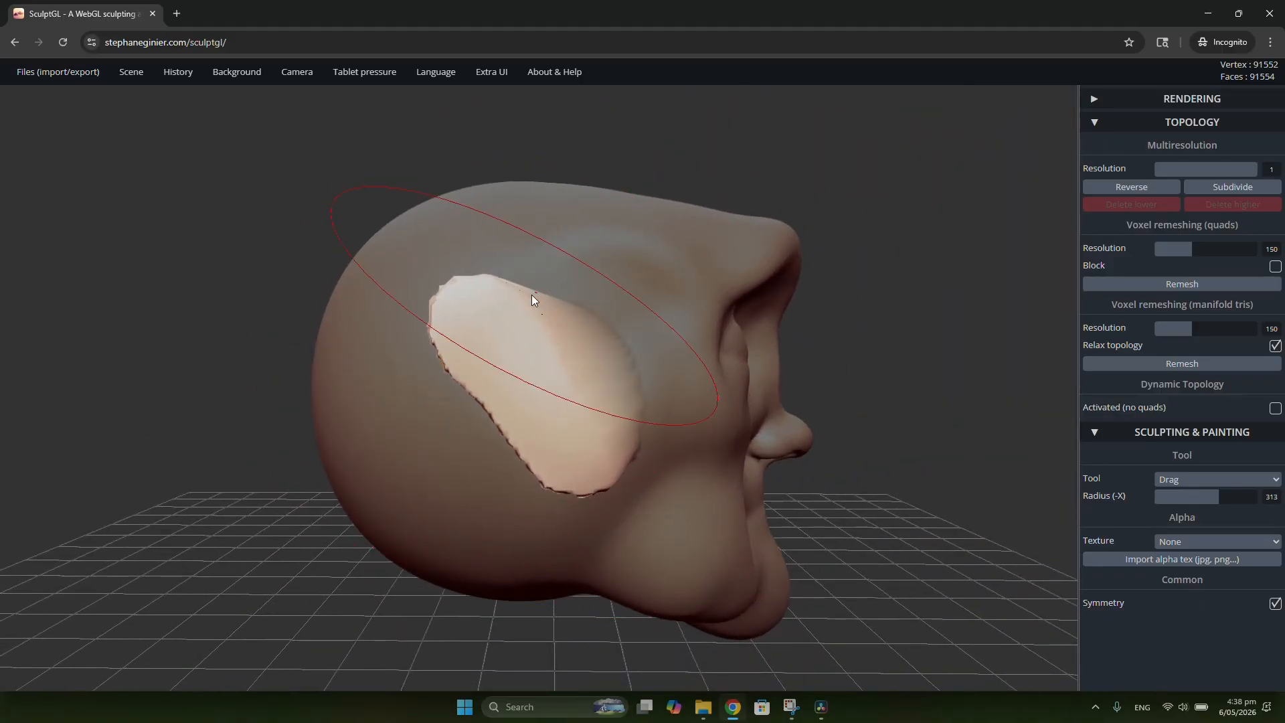
{"action": "key", "text": "x"}
{"action": "left_click_drag", "start_coordinate": [515, 291], "coordinate": [569, 289]}
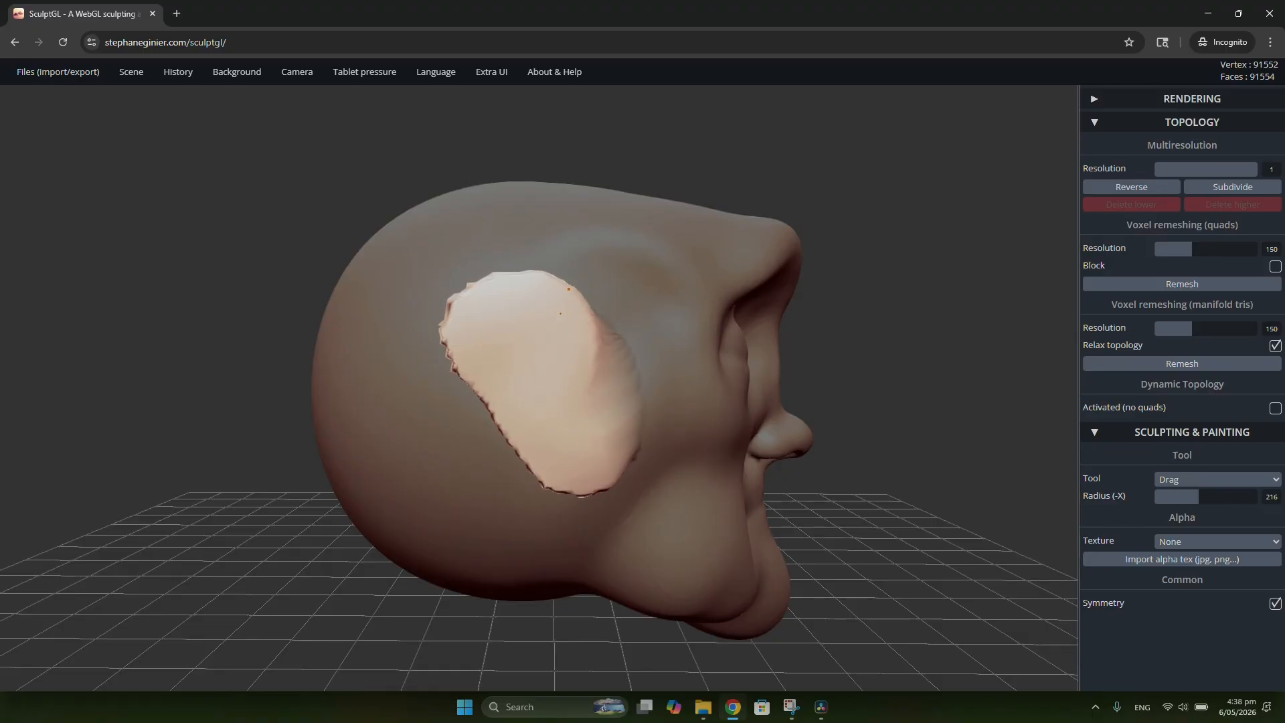
Step: Thicken the upper rear rim of the unmasked ear from behind with the Inflate tool at radius 119 and intensity 30
{"action": "right_click_drag", "start_coordinate": [747, 372], "coordinate": [1090, 408]}
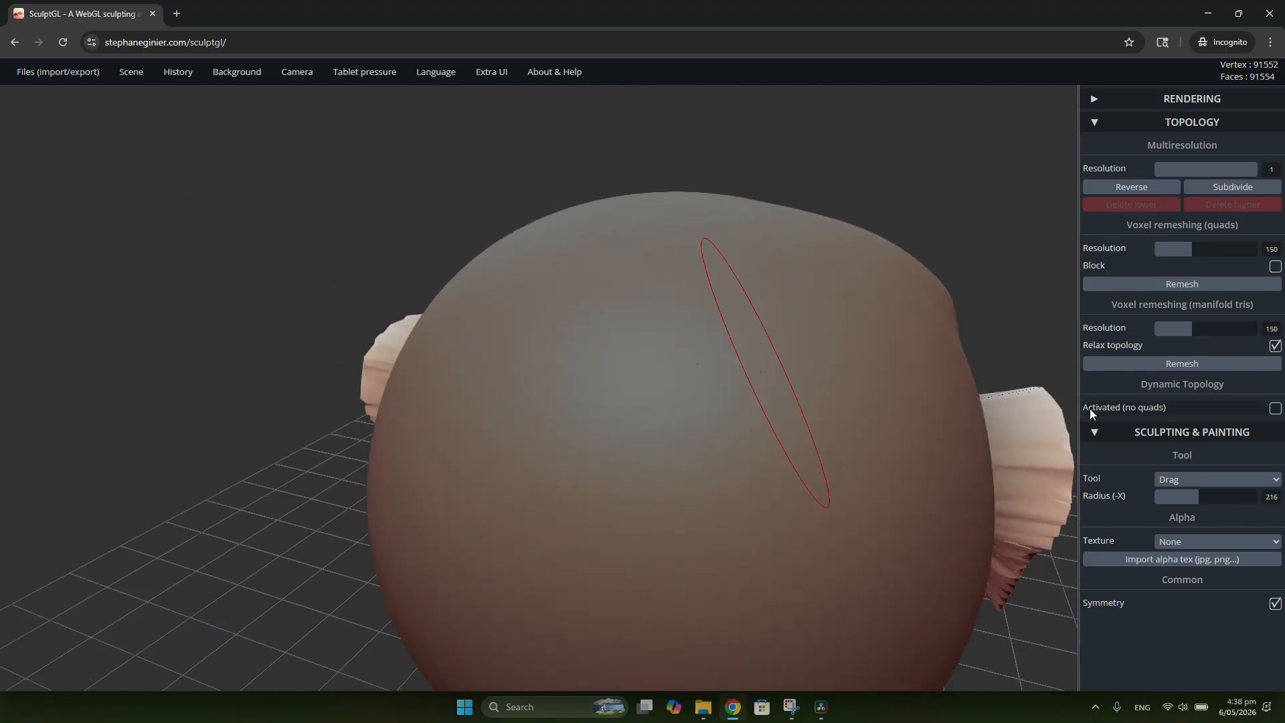
{"action": "right_click_drag", "start_coordinate": [999, 447], "coordinate": [675, 355]}
{"action": "right_click_drag", "start_coordinate": [737, 271], "coordinate": [752, 309]}
{"action": "scroll", "coordinate": [665, 326], "scroll_direction": "up", "scroll_amount": 5}
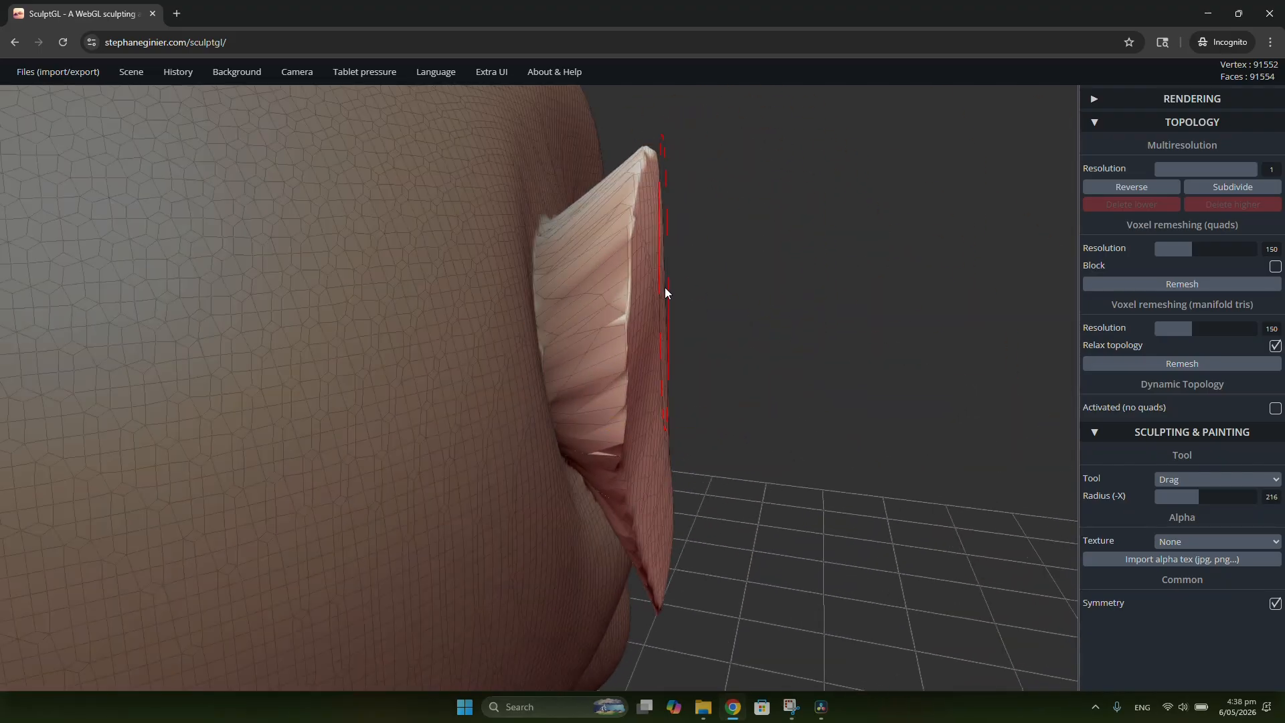
{"action": "scroll", "coordinate": [736, 281], "scroll_direction": "down", "scroll_amount": 10}
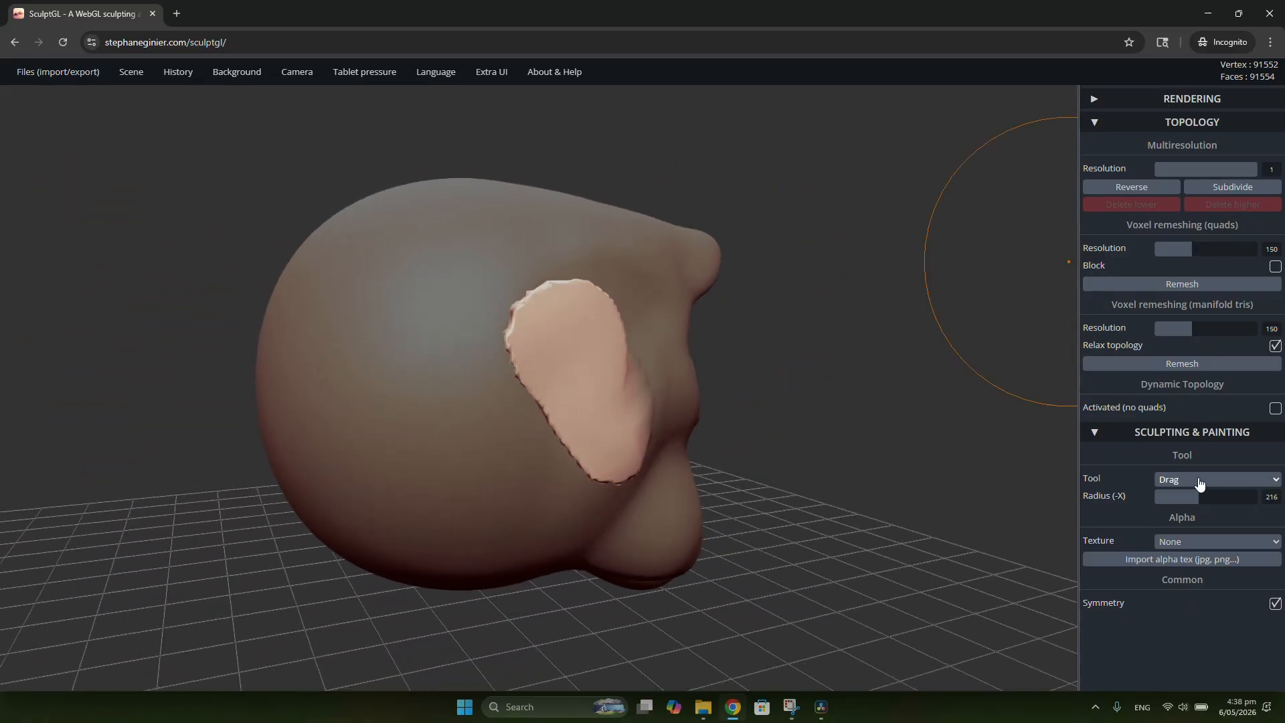
{"action": "left_click", "coordinate": [1200, 480]}
{"action": "left_click", "coordinate": [1184, 270]}
{"action": "scroll", "coordinate": [508, 307], "scroll_direction": "up", "scroll_amount": 8}
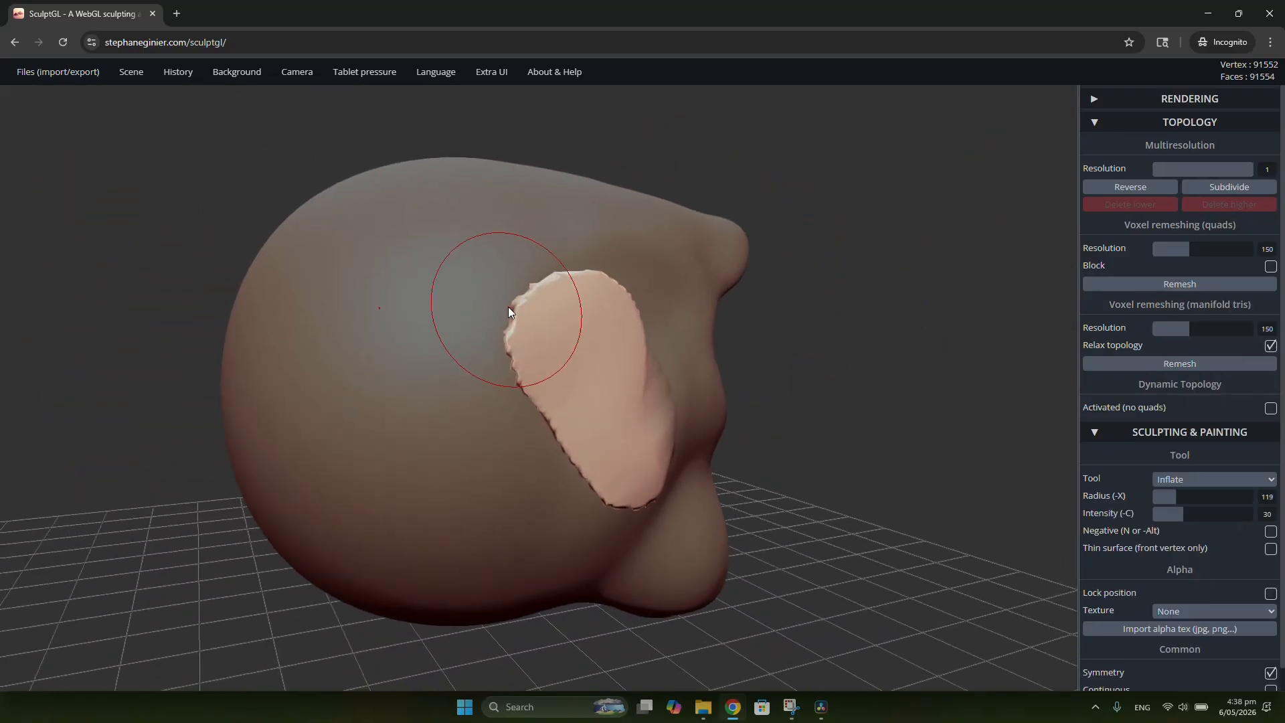
{"action": "mouse_move", "coordinate": [684, 273]}
{"action": "left_mouse_down"}
{"action": "mouse_move", "coordinate": [527, 264]}
{"action": "mouse_move", "coordinate": [545, 321]}
{"action": "left_mouse_up"}
{"action": "right_click_drag", "start_coordinate": [557, 371], "coordinate": [844, 371]}
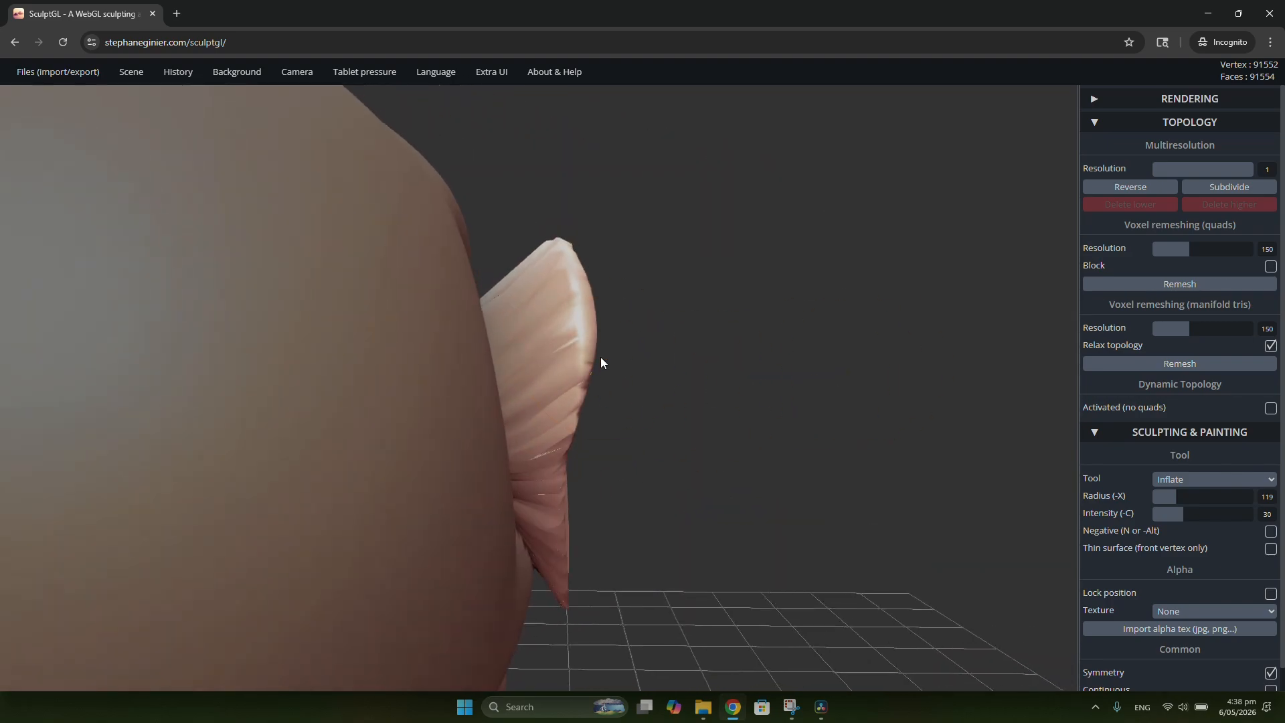
{"action": "mouse_move", "coordinate": [535, 275]}
{"action": "right_mouse_down"}
{"action": "mouse_move", "coordinate": [568, 336]}
{"action": "mouse_move", "coordinate": [567, 388]}
{"action": "right_mouse_up"}
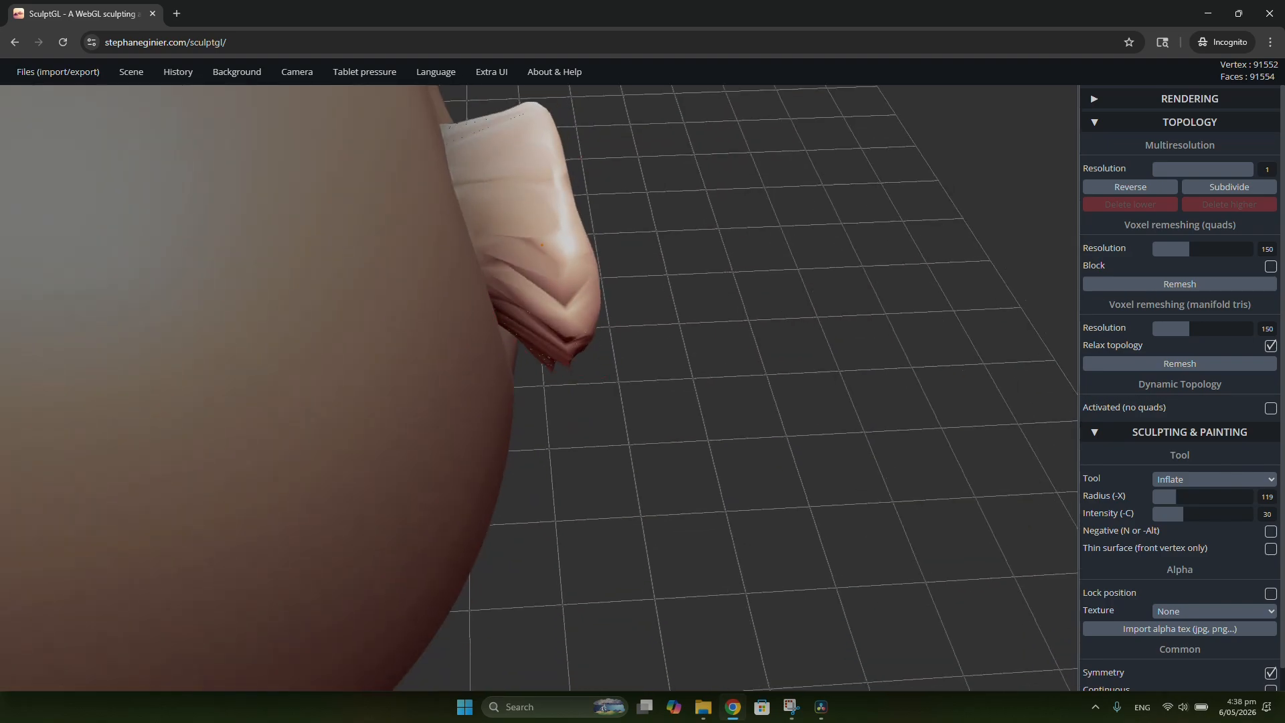
Step: Inflate the back of the ear from its top down along the rear edge toward the lobe
{"action": "left_click_drag", "start_coordinate": [557, 247], "coordinate": [515, 176]}
{"action": "mouse_move", "coordinate": [498, 131]}
{"action": "right_mouse_down"}
{"action": "mouse_move", "coordinate": [594, 282]}
{"action": "mouse_move", "coordinate": [530, 364]}
{"action": "right_mouse_up"}
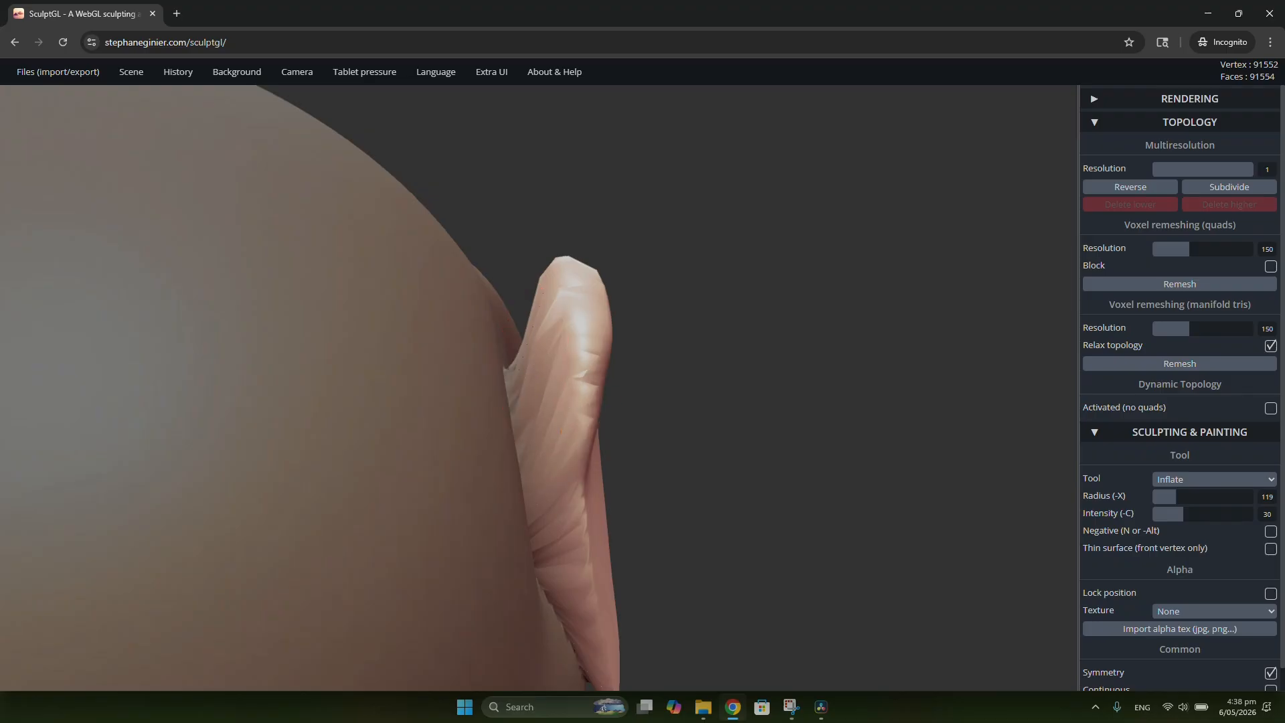
{"action": "left_click_drag", "start_coordinate": [561, 431], "coordinate": [584, 573]}
{"action": "middle_click_drag", "start_coordinate": [611, 468], "coordinate": [554, 254], "text": "shift"}
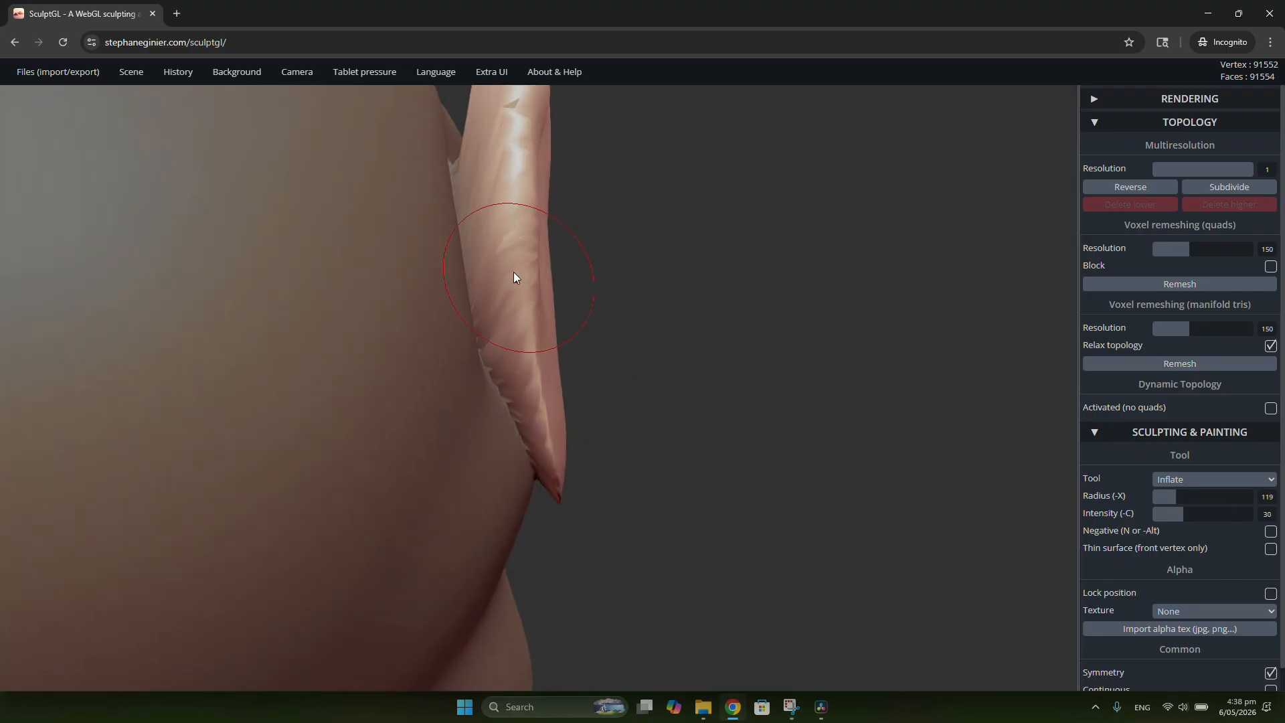
{"action": "left_click_drag", "start_coordinate": [515, 315], "coordinate": [547, 438]}
Step: Inflate the earlobe and the lower rear edge to give them more volume
{"action": "mouse_move", "coordinate": [519, 401]}
{"action": "right_mouse_down"}
{"action": "mouse_move", "coordinate": [540, 372]}
{"action": "mouse_move", "coordinate": [873, 291]}
{"action": "mouse_move", "coordinate": [816, 233]}
{"action": "mouse_move", "coordinate": [704, 309]}
{"action": "mouse_move", "coordinate": [754, 297]}
{"action": "right_mouse_up"}
{"action": "left_click_drag", "start_coordinate": [704, 295], "coordinate": [745, 292]}
{"action": "mouse_move", "coordinate": [745, 292]}
{"action": "right_mouse_down"}
{"action": "mouse_move", "coordinate": [689, 320]}
{"action": "mouse_move", "coordinate": [734, 351]}
{"action": "mouse_move", "coordinate": [777, 339]}
{"action": "mouse_move", "coordinate": [654, 313]}
{"action": "right_mouse_up"}
{"action": "right_click_drag", "start_coordinate": [565, 218], "coordinate": [785, 243]}
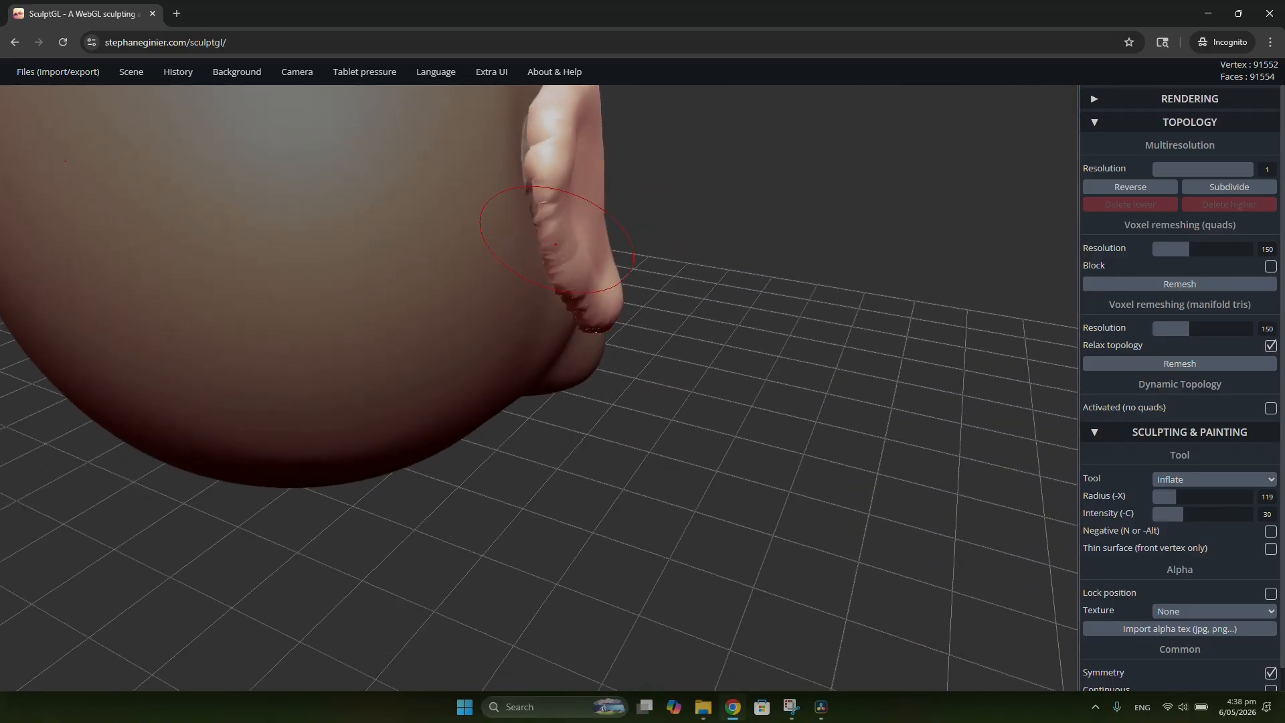
{"action": "mouse_move", "coordinate": [555, 245]}
{"action": "right_mouse_down"}
{"action": "mouse_move", "coordinate": [610, 219]}
{"action": "mouse_move", "coordinate": [527, 121]}
{"action": "mouse_move", "coordinate": [661, 341]}
{"action": "mouse_move", "coordinate": [657, 315]}
{"action": "right_mouse_up"}
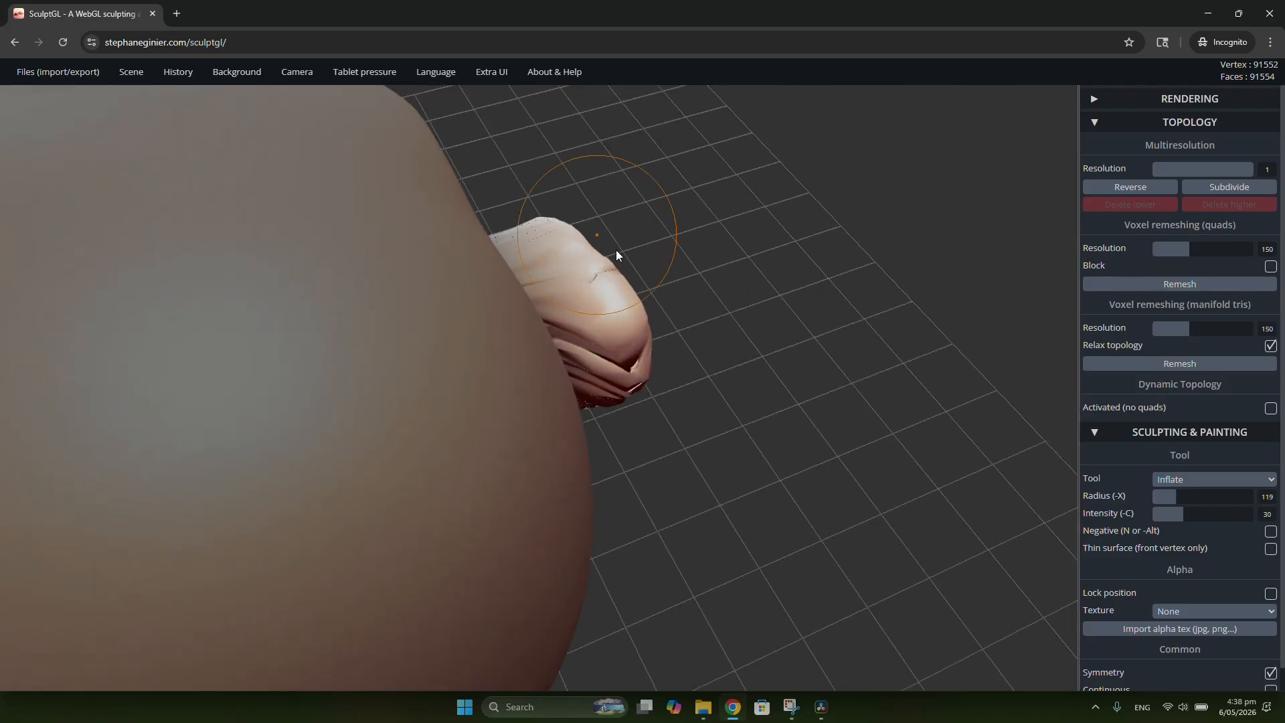
Step: Even out the ear's thickness by inflating the middle of its rear rim down toward the lobe
{"action": "mouse_move", "coordinate": [616, 254]}
{"action": "right_mouse_down"}
{"action": "mouse_move", "coordinate": [567, 280]}
{"action": "mouse_move", "coordinate": [624, 442]}
{"action": "right_mouse_up"}
{"action": "mouse_move", "coordinate": [636, 521]}
{"action": "right_mouse_down"}
{"action": "mouse_move", "coordinate": [709, 319]}
{"action": "mouse_move", "coordinate": [571, 275]}
{"action": "mouse_move", "coordinate": [574, 309]}
{"action": "mouse_move", "coordinate": [632, 327]}
{"action": "right_mouse_up"}
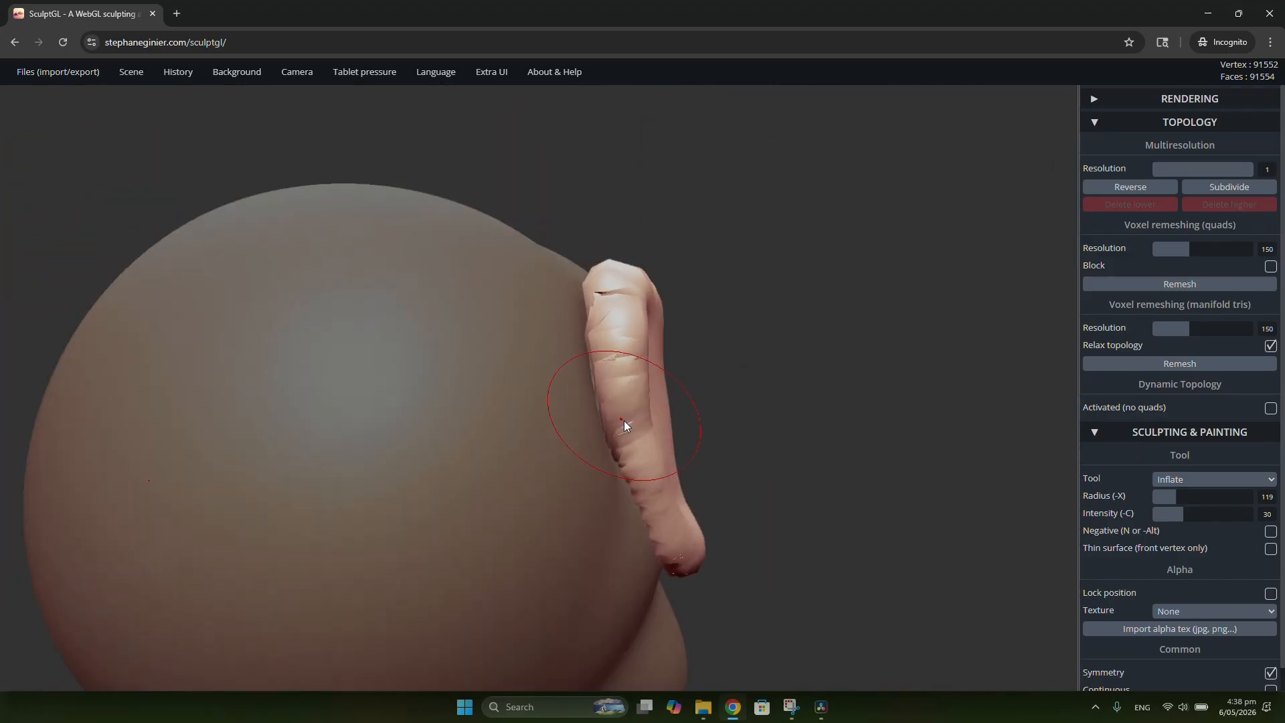
{"action": "mouse_move", "coordinate": [653, 476]}
{"action": "right_mouse_down"}
{"action": "mouse_move", "coordinate": [576, 267]}
{"action": "mouse_move", "coordinate": [512, 373]}
{"action": "mouse_move", "coordinate": [627, 399]}
{"action": "mouse_move", "coordinate": [493, 447]}
{"action": "mouse_move", "coordinate": [589, 360]}
{"action": "mouse_move", "coordinate": [680, 348]}
{"action": "mouse_move", "coordinate": [831, 300]}
{"action": "mouse_move", "coordinate": [799, 296]}
{"action": "mouse_move", "coordinate": [658, 362]}
{"action": "right_mouse_up"}
{"action": "scroll", "coordinate": [657, 361], "scroll_direction": "up", "scroll_amount": 5}
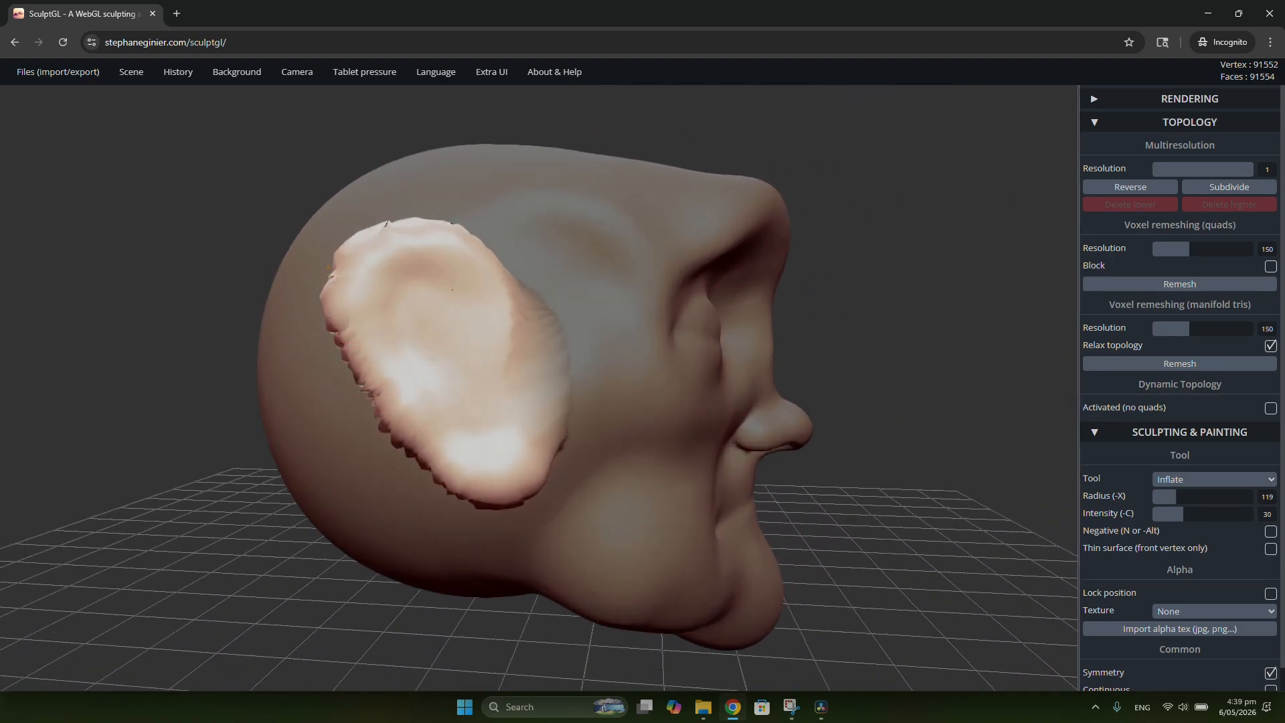
Step: Clear the mask from the head and voxel remesh the model in quads at resolution 150
{"action": "right_click_drag", "start_coordinate": [309, 242], "coordinate": [497, 295]}
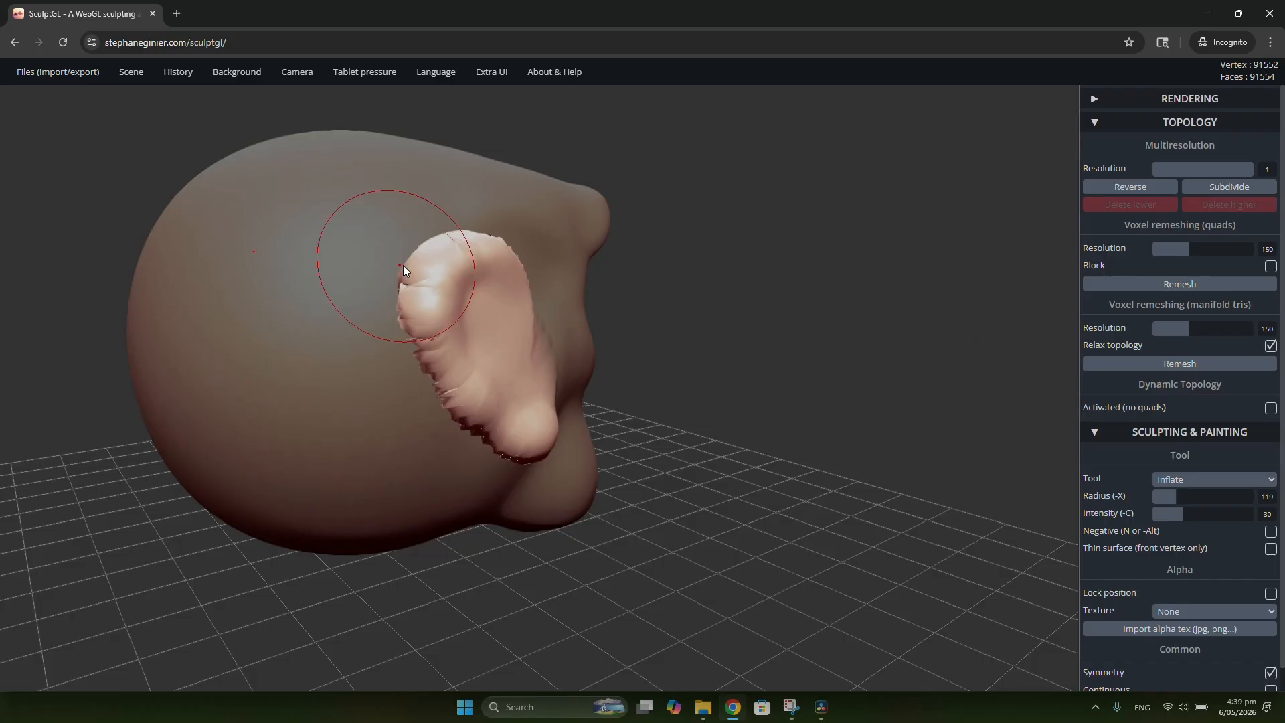
{"action": "mouse_move", "coordinate": [404, 271]}
{"action": "right_mouse_down"}
{"action": "mouse_move", "coordinate": [853, 275]}
{"action": "mouse_move", "coordinate": [829, 272]}
{"action": "mouse_move", "coordinate": [838, 232]}
{"action": "right_mouse_up"}
{"action": "key", "text": "ctrl"}
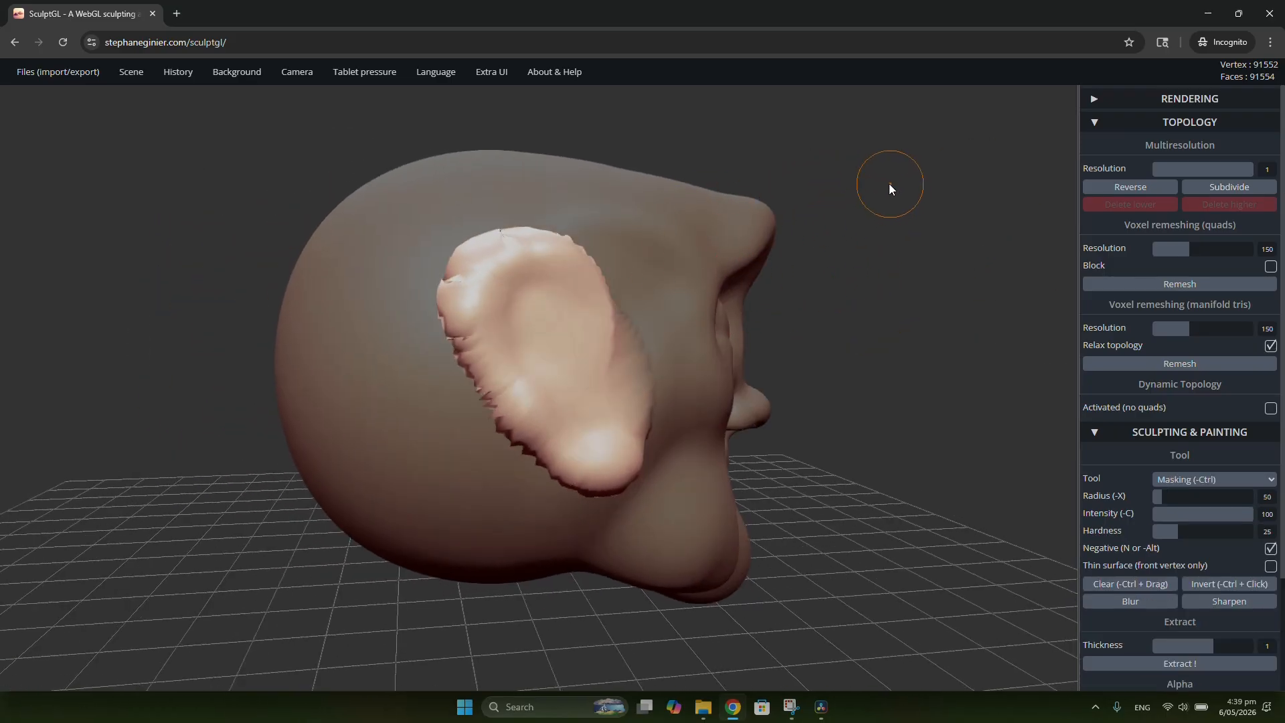
{"action": "left_click_drag", "start_coordinate": [882, 182], "coordinate": [990, 285], "text": "ctrl"}
{"action": "scroll", "coordinate": [837, 408], "scroll_direction": "up", "scroll_amount": 3}
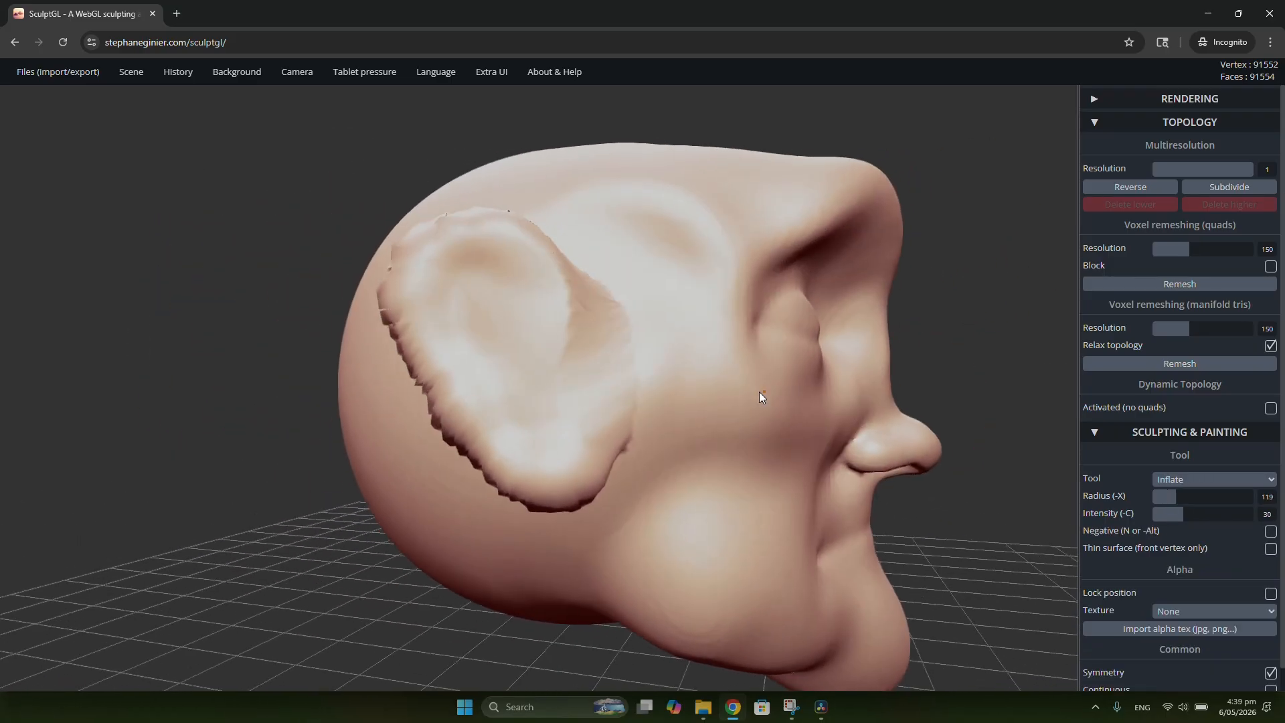
{"action": "right_click_drag", "start_coordinate": [759, 397], "coordinate": [826, 367]}
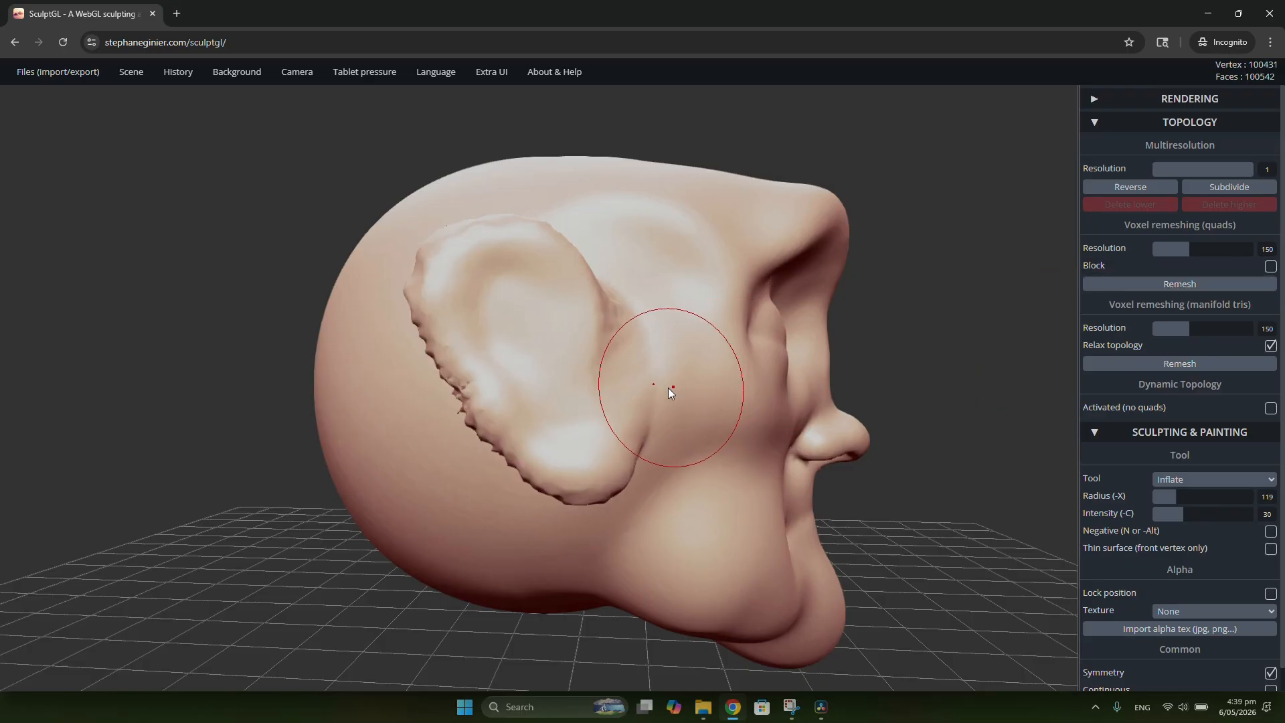
Step: Examine the ear's bumpy rear edge up close, toggling the wireframe to inspect the mesh
{"action": "right_click_drag", "start_coordinate": [651, 394], "coordinate": [879, 364]}
{"action": "scroll", "coordinate": [547, 411], "scroll_direction": "up", "scroll_amount": 5}
{"action": "right_click_drag", "start_coordinate": [572, 367], "coordinate": [541, 387]}
{"action": "scroll", "coordinate": [541, 387], "scroll_direction": "down", "scroll_amount": 5}
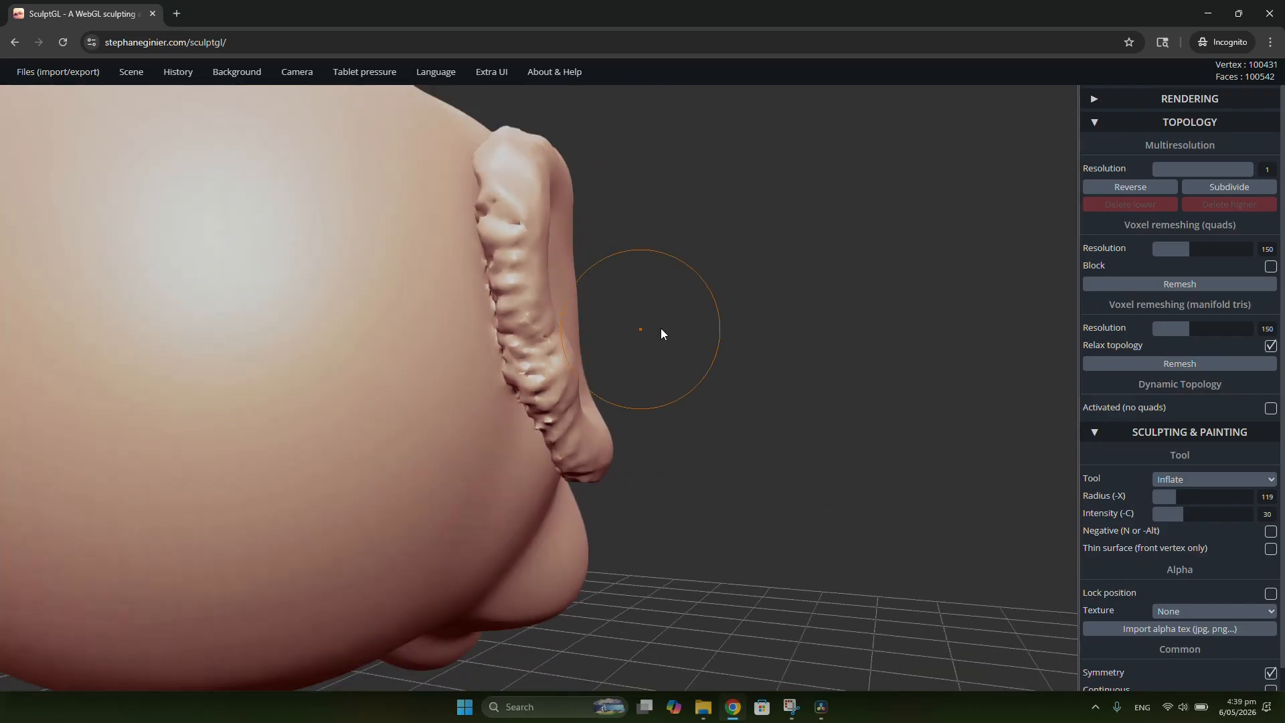
{"action": "mouse_move", "coordinate": [661, 328]}
{"action": "right_mouse_down"}
{"action": "mouse_move", "coordinate": [553, 350]}
{"action": "mouse_move", "coordinate": [604, 349]}
{"action": "mouse_move", "coordinate": [743, 303]}
{"action": "mouse_move", "coordinate": [605, 382]}
{"action": "mouse_move", "coordinate": [597, 332]}
{"action": "right_mouse_up"}
{"action": "scroll", "coordinate": [552, 350], "scroll_direction": "up", "scroll_amount": 5}
{"action": "key", "text": "w"}
{"action": "scroll", "coordinate": [550, 347], "scroll_direction": "down", "scroll_amount": 3}
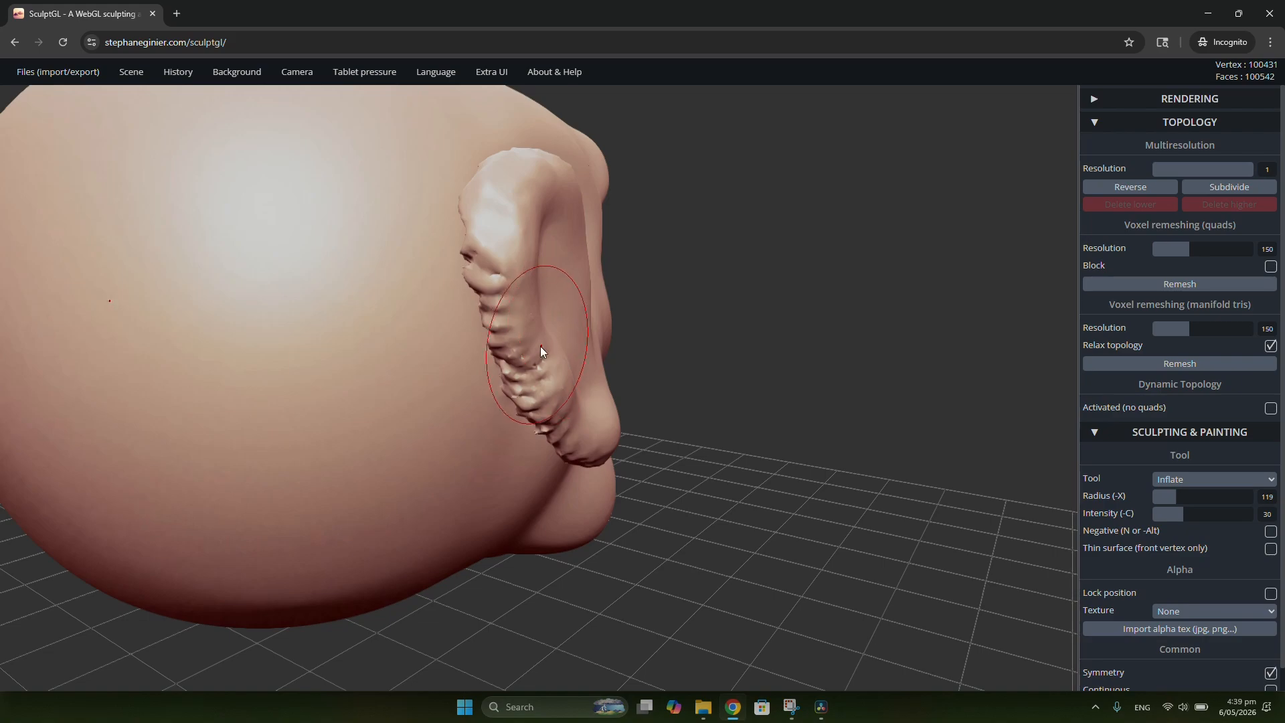
Step: Set the Inflate radius to 146, and smooth the ear's bumpy lower rear edge with Smooth at radius 107 and intensity 75
{"action": "key", "text": "x"}
{"action": "key", "text": "shift"}
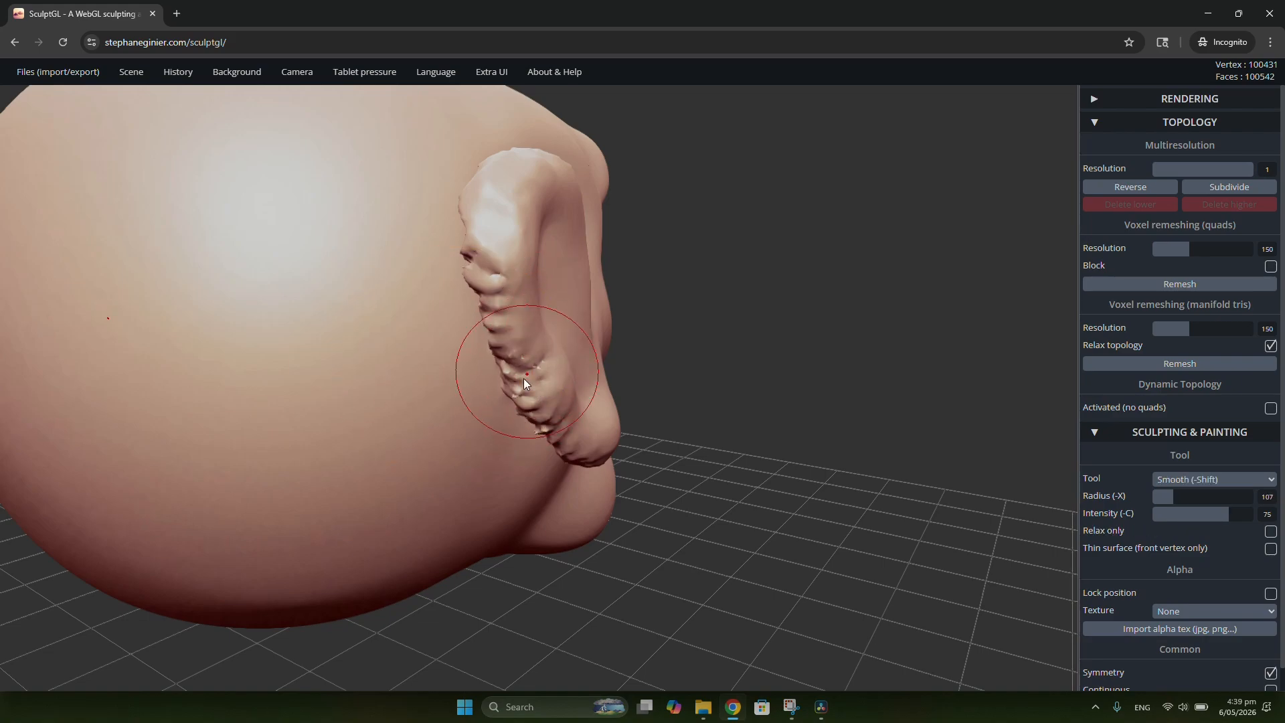
{"action": "right_click_drag", "start_coordinate": [584, 416], "coordinate": [555, 318]}
{"action": "mouse_move", "coordinate": [536, 348]}
{"action": "left_mouse_down", "text": "shift"}
{"action": "mouse_move", "coordinate": [522, 385]}
{"action": "mouse_move", "coordinate": [576, 445]}
{"action": "left_mouse_up", "text": "shift"}
{"action": "mouse_move", "coordinate": [616, 428]}
{"action": "right_mouse_down"}
{"action": "mouse_move", "coordinate": [530, 412]}
{"action": "mouse_move", "coordinate": [486, 462]}
{"action": "right_mouse_up"}
{"action": "left_click_drag", "start_coordinate": [591, 440], "coordinate": [613, 435], "text": "shift"}
{"action": "right_click_drag", "start_coordinate": [610, 431], "coordinate": [613, 329]}
{"action": "mouse_move", "coordinate": [620, 395]}
{"action": "left_mouse_down", "text": "shift"}
{"action": "mouse_move", "coordinate": [612, 425]}
{"action": "mouse_move", "coordinate": [543, 408]}
{"action": "left_mouse_up", "text": "shift"}
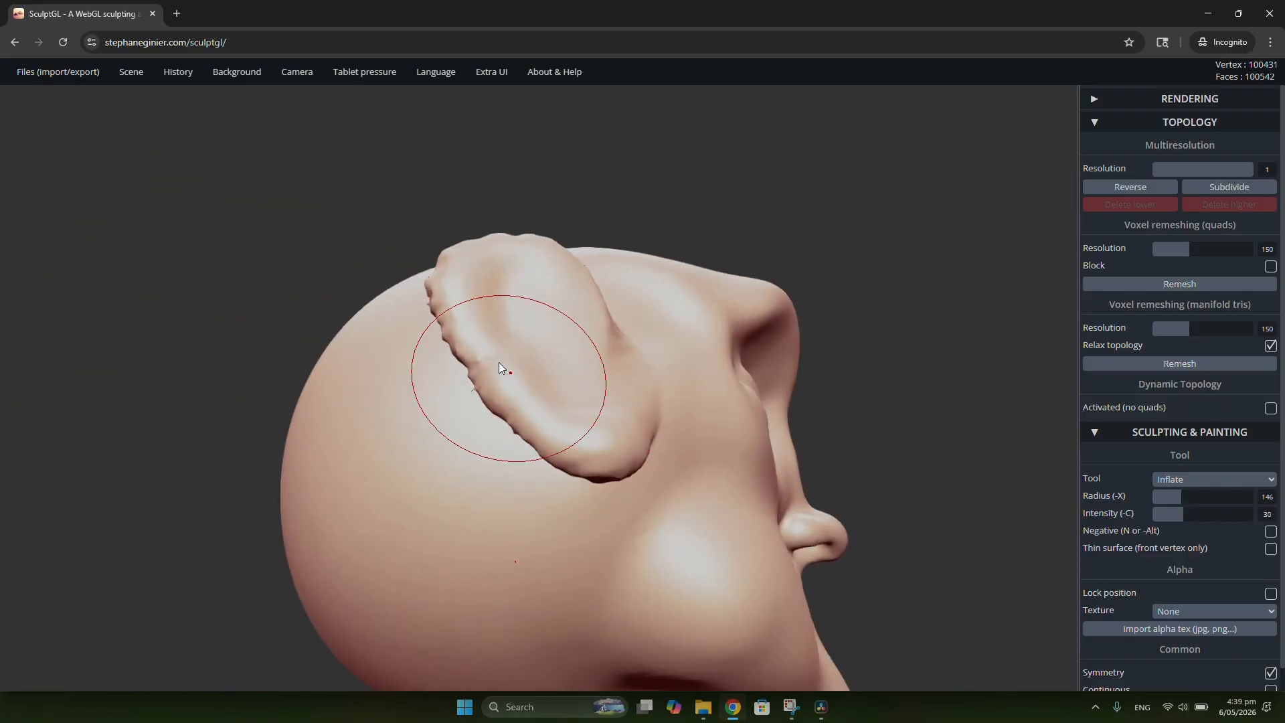
Step: Smooth the ear's upper rear rim and the surface behind it at radius 107 and intensity 75
{"action": "right_click_drag", "start_coordinate": [500, 365], "coordinate": [569, 365]}
{"action": "right_click_drag", "start_coordinate": [464, 316], "coordinate": [460, 315]}
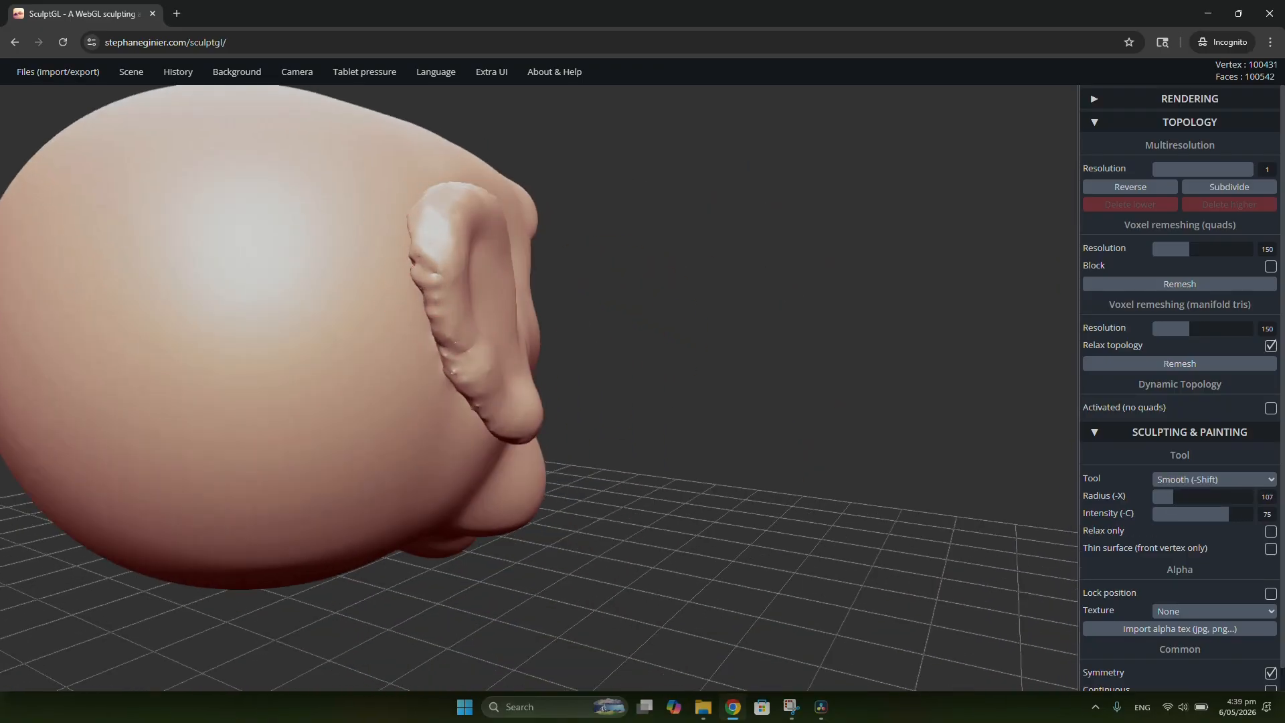
{"action": "right_click_drag", "start_coordinate": [474, 246], "coordinate": [408, 263]}
{"action": "right_click_drag", "start_coordinate": [465, 231], "coordinate": [533, 254]}
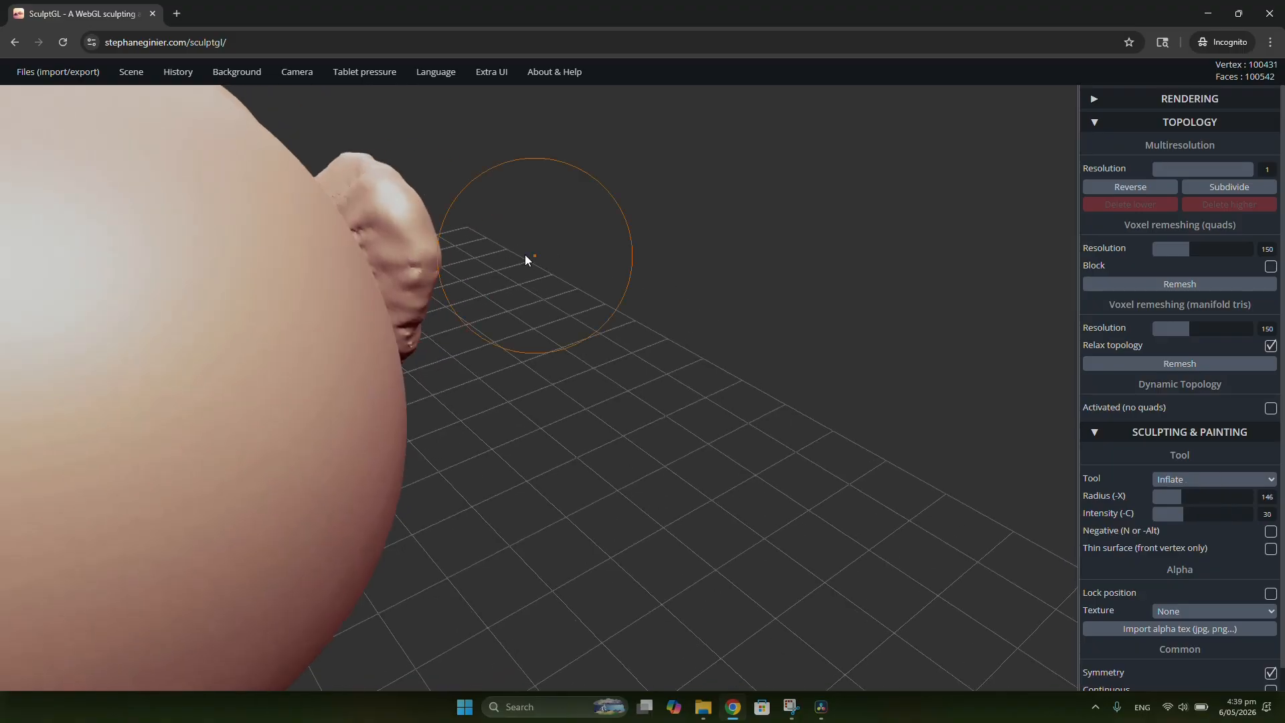
{"action": "left_click_drag", "start_coordinate": [402, 242], "coordinate": [382, 243], "text": "shift"}
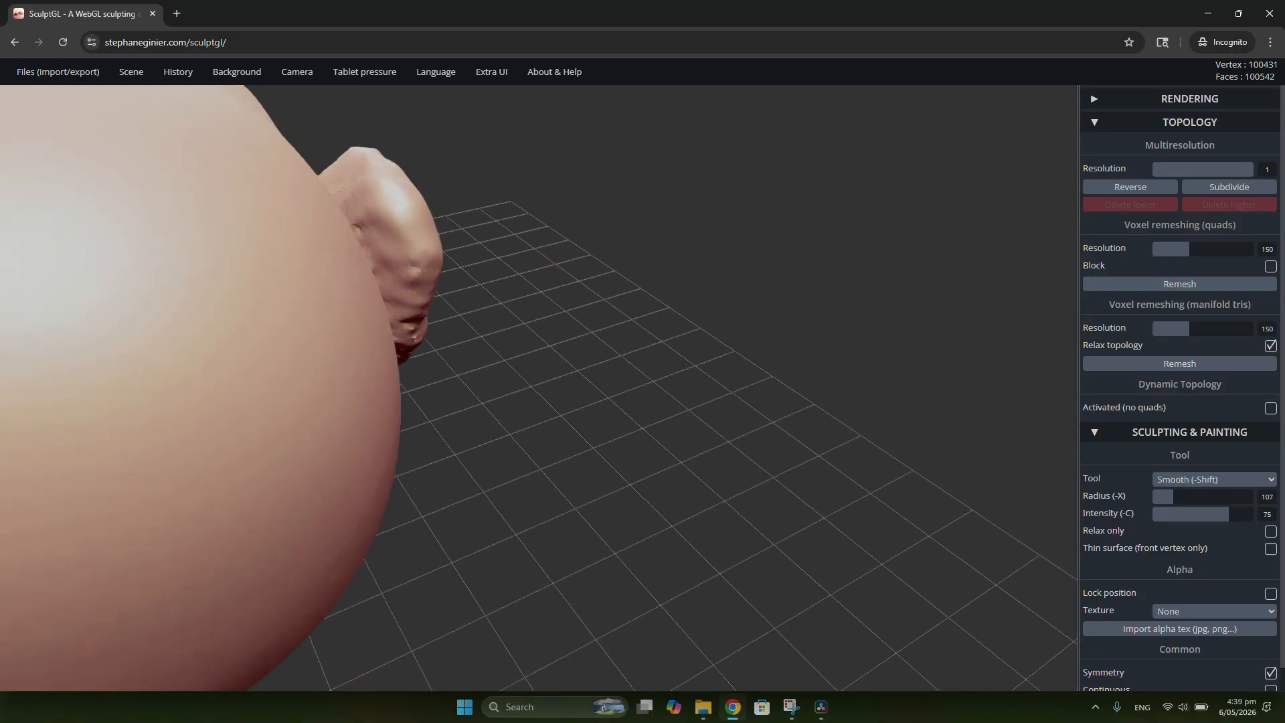
{"action": "mouse_move", "coordinate": [495, 347]}
{"action": "left_mouse_down"}
{"action": "mouse_move", "coordinate": [472, 253]}
{"action": "mouse_move", "coordinate": [402, 351]}
{"action": "left_mouse_up"}
Step: Smooth the back of the ear from the lobe up to the top, removing the remaining bumps
{"action": "mouse_move", "coordinate": [449, 386]}
{"action": "left_mouse_down"}
{"action": "mouse_move", "coordinate": [443, 285]}
{"action": "mouse_move", "coordinate": [394, 438]}
{"action": "left_mouse_up"}
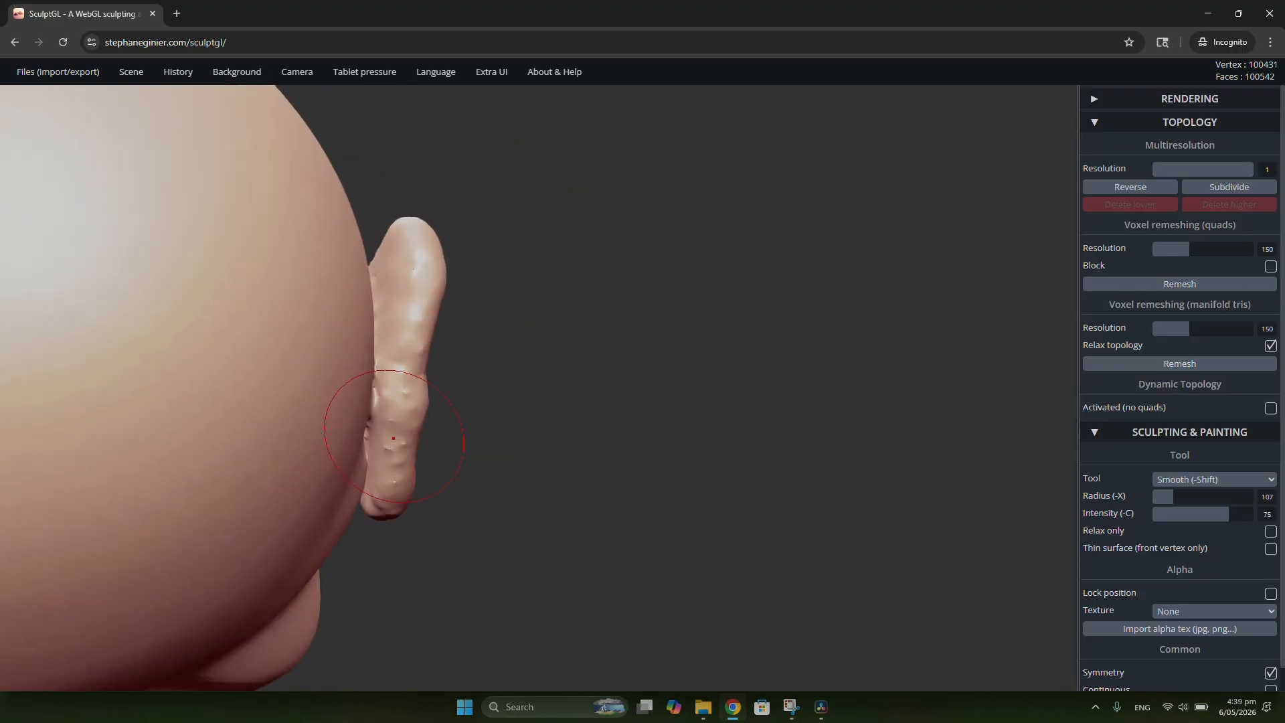
{"action": "mouse_move", "coordinate": [394, 439]}
{"action": "right_mouse_down"}
{"action": "mouse_move", "coordinate": [419, 365]}
{"action": "mouse_move", "coordinate": [416, 464]}
{"action": "mouse_move", "coordinate": [384, 511]}
{"action": "right_mouse_up"}
{"action": "left_click_drag", "start_coordinate": [450, 419], "coordinate": [430, 309]}
{"action": "left_click_drag", "start_coordinate": [386, 404], "coordinate": [408, 315], "text": "shift"}
{"action": "left_click_drag", "start_coordinate": [449, 268], "coordinate": [476, 418]}
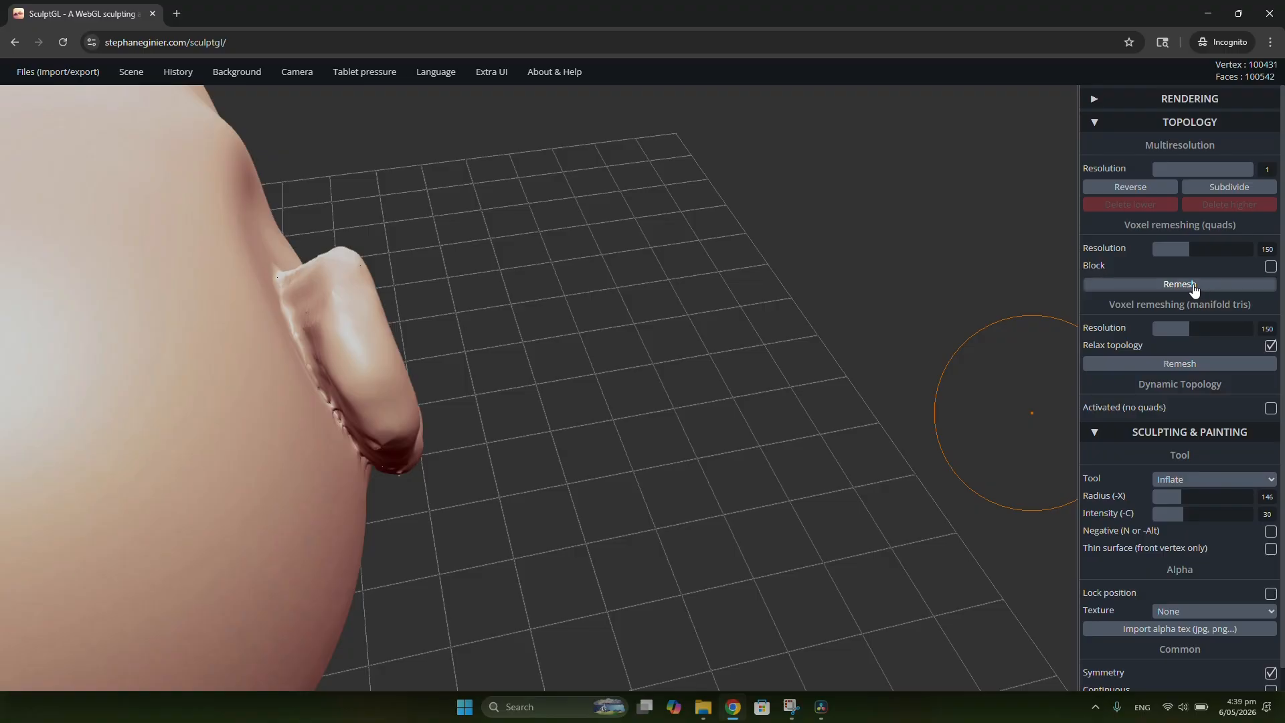
Step: Voxel remesh the head in quads at resolution 150 and smooth the crease where the ear's back meets the head
{"action": "mouse_move", "coordinate": [586, 452]}
{"action": "left_mouse_down"}
{"action": "mouse_move", "coordinate": [475, 373]}
{"action": "mouse_move", "coordinate": [328, 355]}
{"action": "mouse_move", "coordinate": [395, 287]}
{"action": "mouse_move", "coordinate": [363, 297]}
{"action": "left_mouse_up"}
{"action": "key", "text": "shift"}
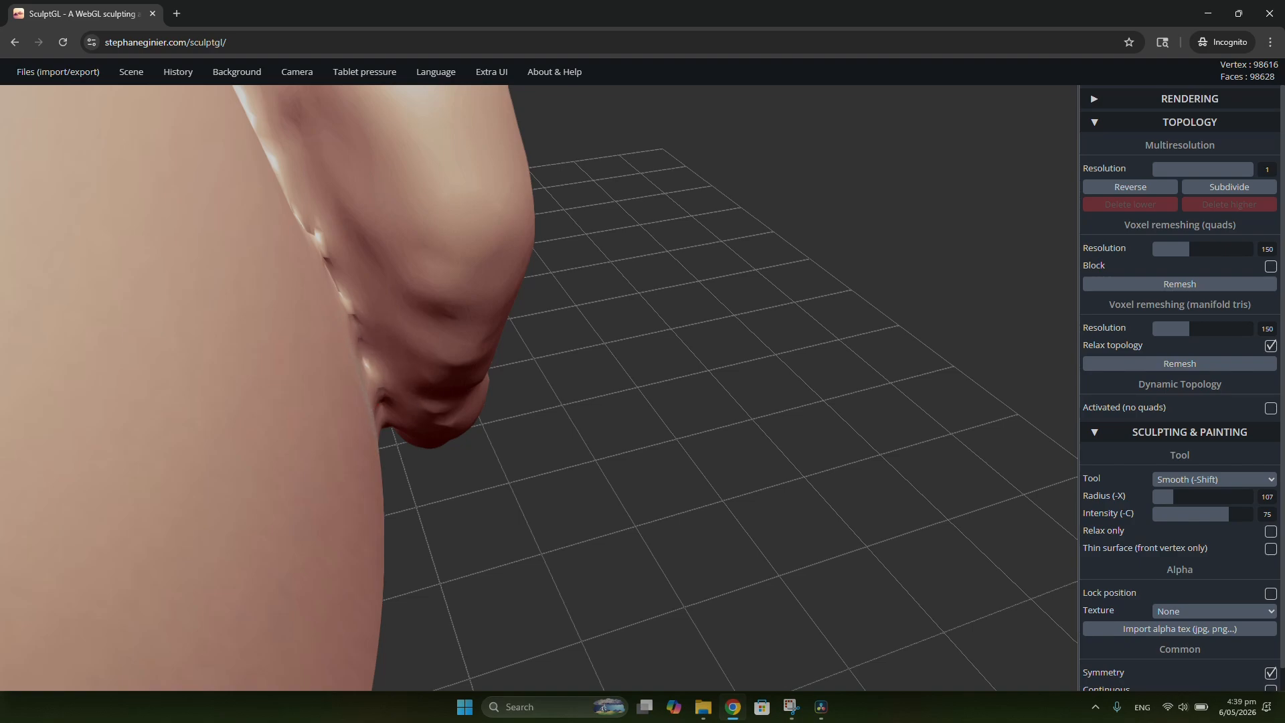
{"action": "left_click_drag", "start_coordinate": [345, 324], "coordinate": [375, 395], "text": "shift"}
{"action": "mouse_move", "coordinate": [392, 398]}
{"action": "right_mouse_down"}
{"action": "mouse_move", "coordinate": [448, 384]}
{"action": "mouse_move", "coordinate": [458, 266]}
{"action": "right_mouse_up"}
{"action": "left_click_drag", "start_coordinate": [458, 266], "coordinate": [466, 336], "text": "shift"}
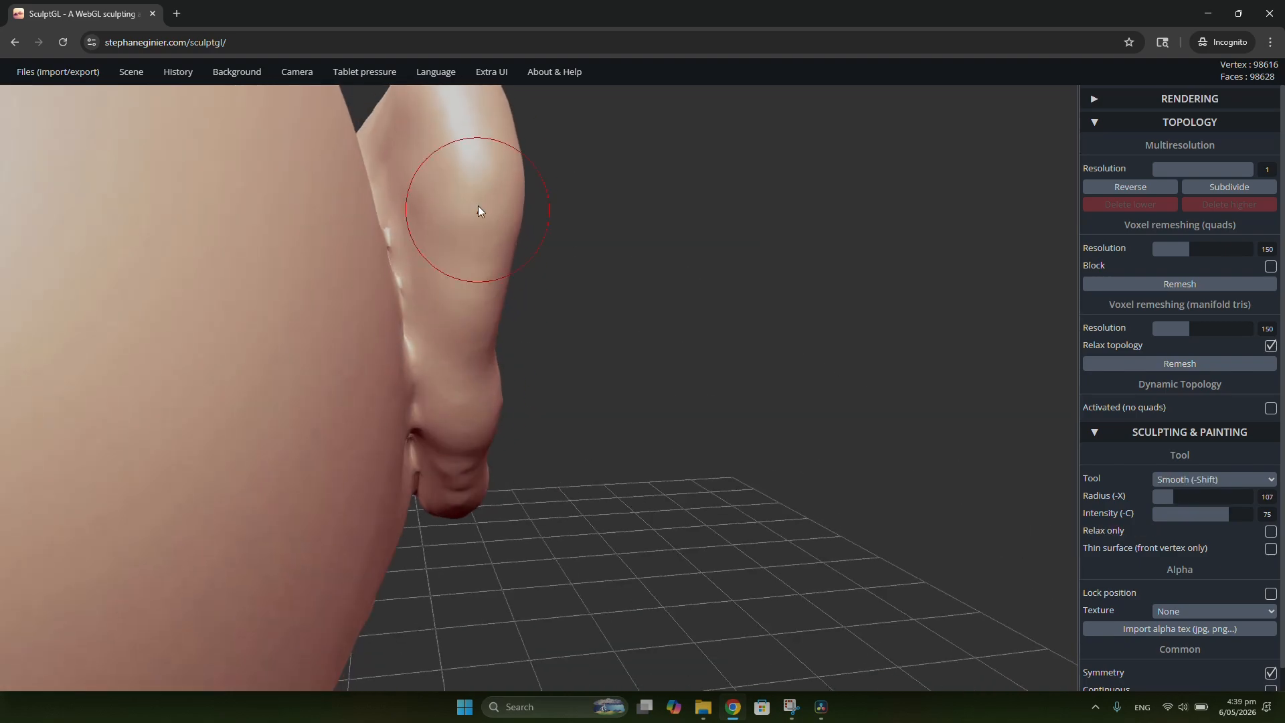
Step: Smooth the lower back of the ear and the lobe, and remesh the head again in quads at resolution 150
{"action": "right_click_drag", "start_coordinate": [478, 206], "coordinate": [429, 574]}
{"action": "right_click_drag", "start_coordinate": [488, 506], "coordinate": [506, 450]}
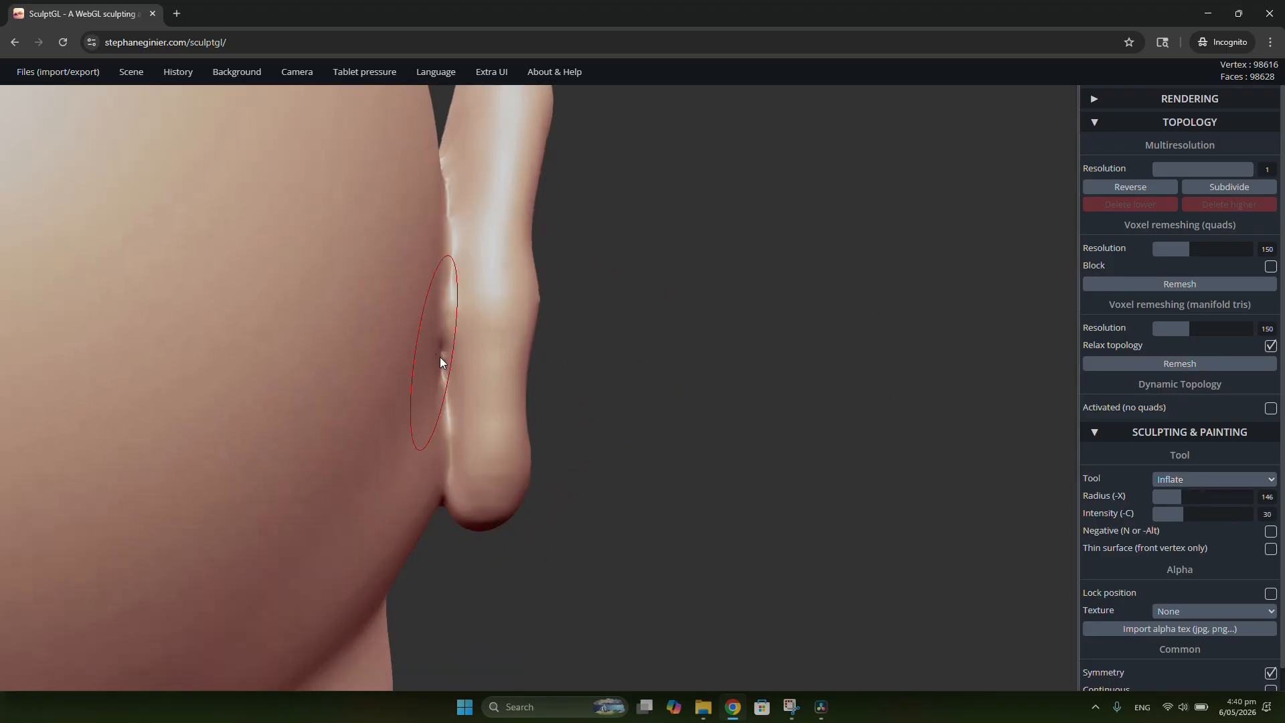
{"action": "mouse_move", "coordinate": [544, 188]}
{"action": "right_mouse_down"}
{"action": "mouse_move", "coordinate": [557, 309]}
{"action": "mouse_move", "coordinate": [524, 188]}
{"action": "mouse_move", "coordinate": [574, 320]}
{"action": "mouse_move", "coordinate": [484, 168]}
{"action": "right_mouse_up"}
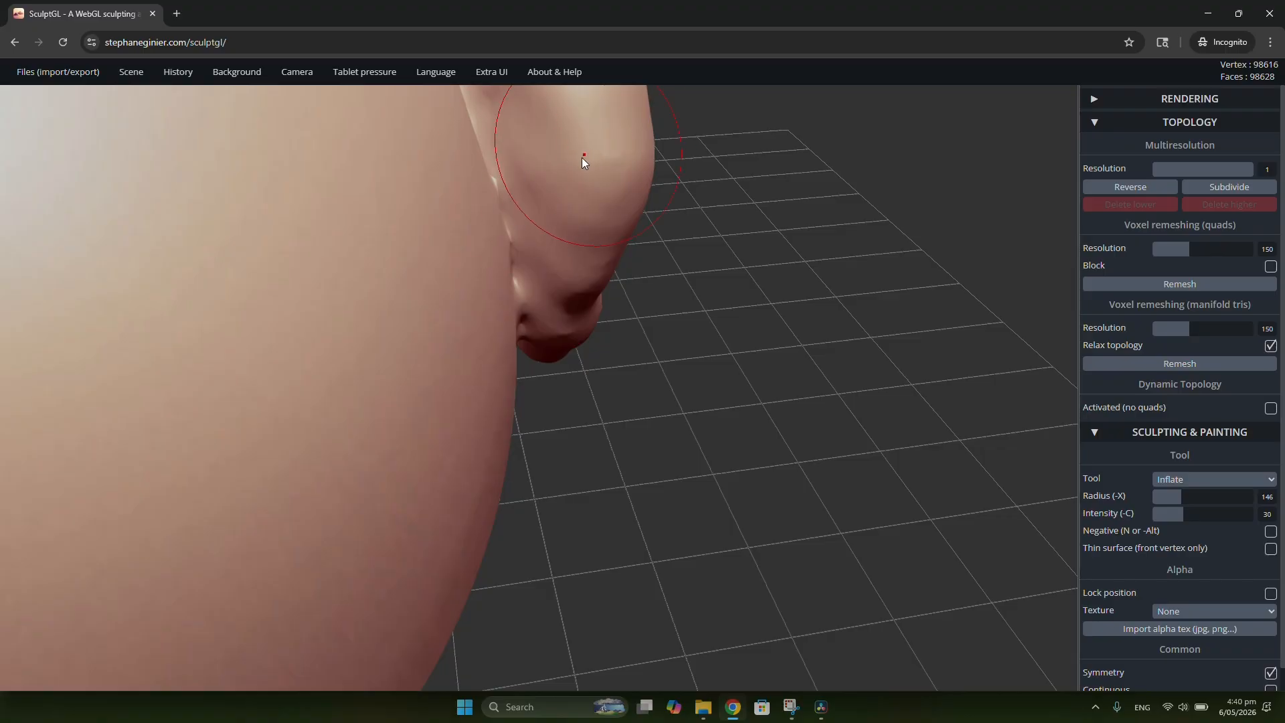
{"action": "mouse_move", "coordinate": [583, 160]}
{"action": "right_mouse_down"}
{"action": "mouse_move", "coordinate": [562, 186]}
{"action": "mouse_move", "coordinate": [591, 187]}
{"action": "mouse_move", "coordinate": [603, 272]}
{"action": "mouse_move", "coordinate": [536, 213]}
{"action": "right_mouse_up"}
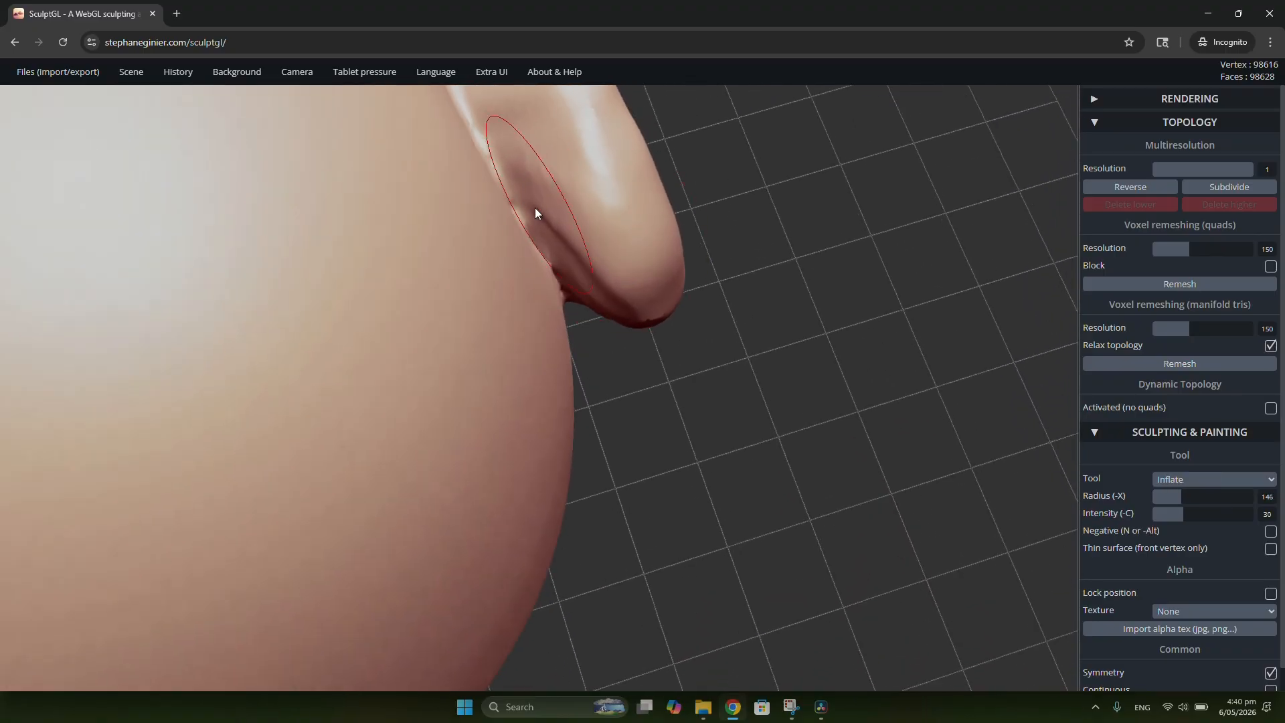
{"action": "scroll", "coordinate": [680, 253], "scroll_direction": "down", "scroll_amount": 5}
{"action": "right_click_drag", "start_coordinate": [691, 280], "coordinate": [262, 94]}
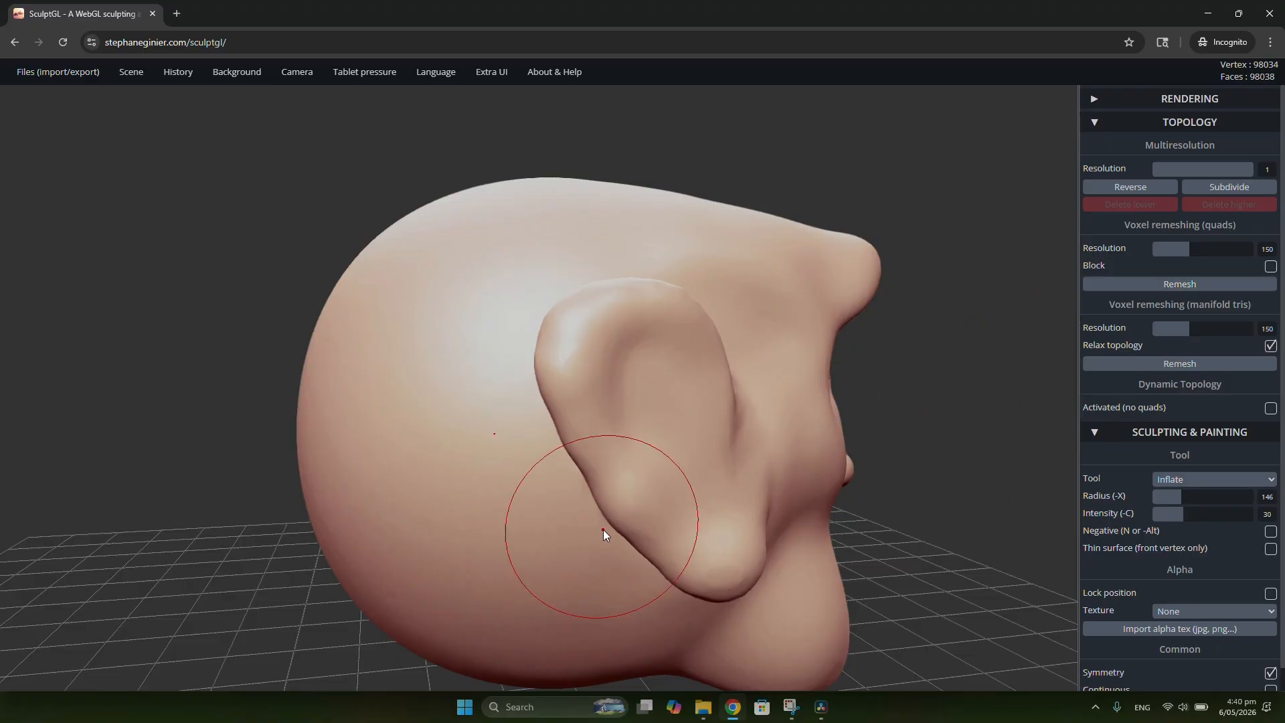
Step: Examine the remeshed ears from behind, close up and from the side of the head
{"action": "scroll", "coordinate": [666, 367], "scroll_direction": "down", "scroll_amount": 5}
{"action": "right_click_drag", "start_coordinate": [637, 371], "coordinate": [1067, 346]}
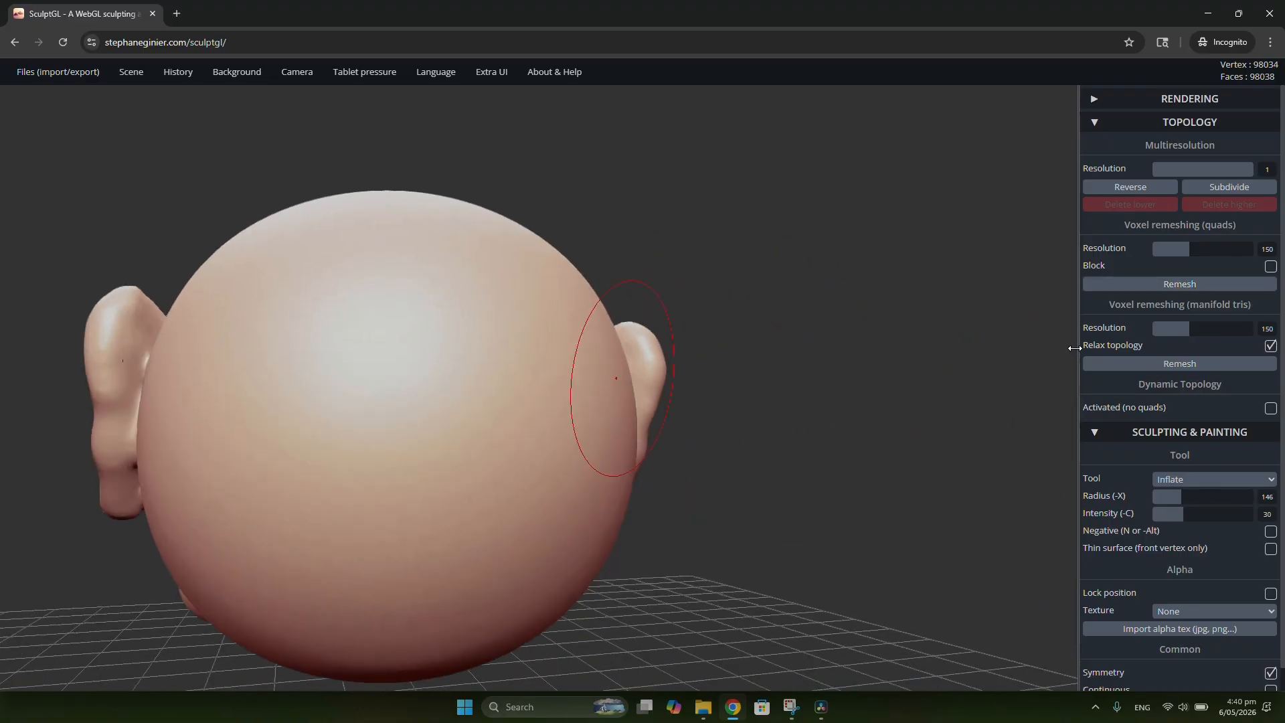
{"action": "right_click_drag", "start_coordinate": [826, 351], "coordinate": [652, 367]}
{"action": "scroll", "coordinate": [647, 418], "scroll_direction": "up", "scroll_amount": 5}
{"action": "right_click_drag", "start_coordinate": [647, 418], "coordinate": [324, 417]}
{"action": "scroll", "coordinate": [669, 420], "scroll_direction": "down", "scroll_amount": 5}
{"action": "right_click_drag", "start_coordinate": [719, 421], "coordinate": [904, 355]}
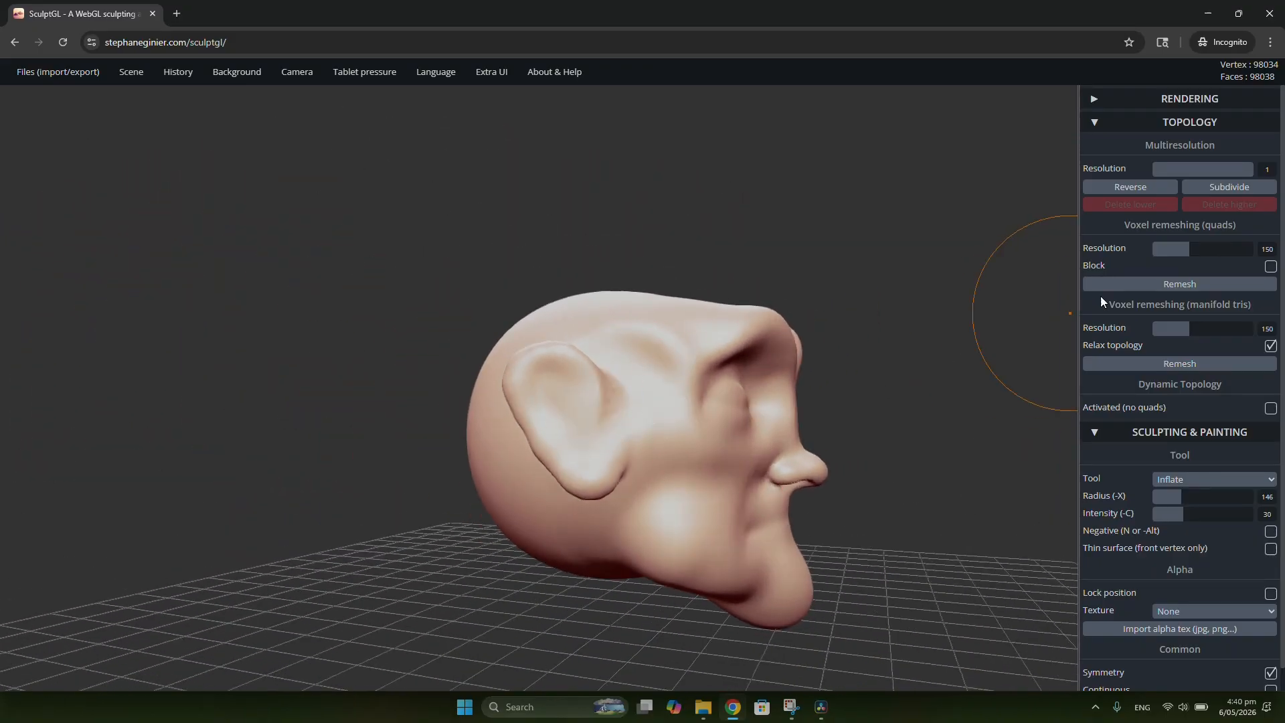
Step: Shrink the ears slightly with the Local scale tool at radius 194
{"action": "left_click", "coordinate": [1193, 489]}
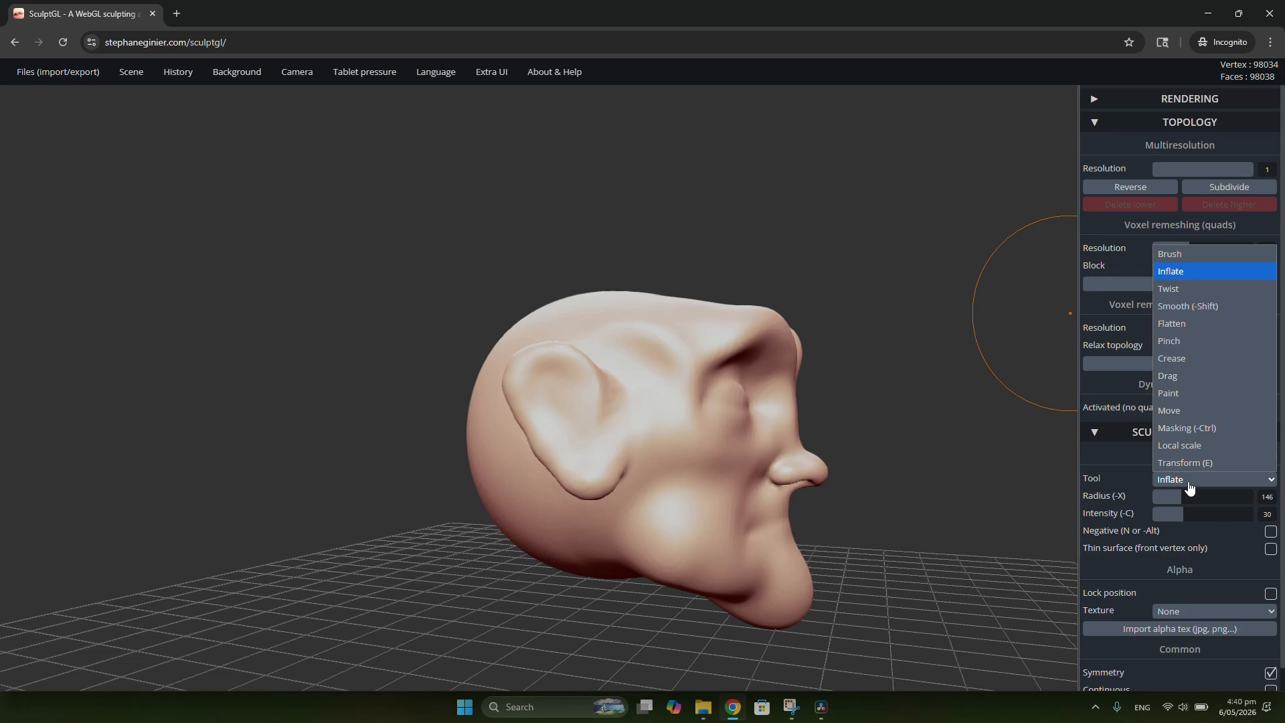
{"action": "left_click", "coordinate": [1192, 446]}
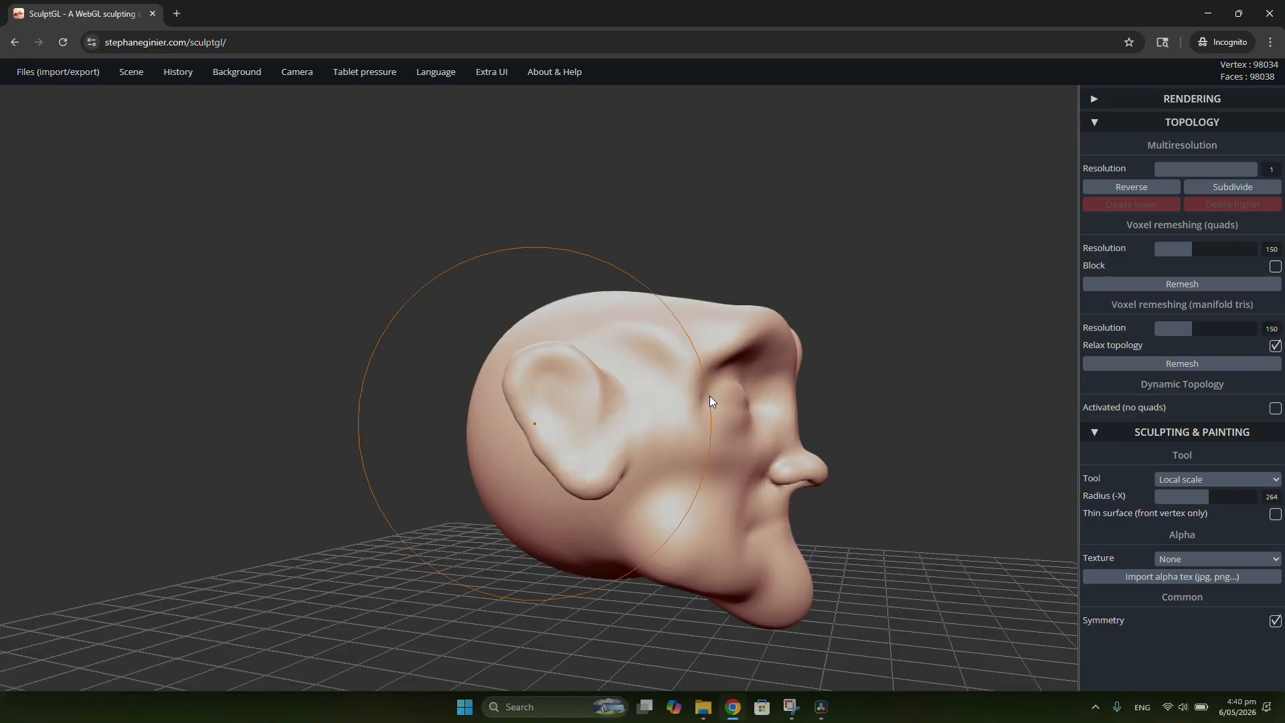
{"action": "mouse_move", "coordinate": [682, 408]}
{"action": "right_mouse_down"}
{"action": "mouse_move", "coordinate": [716, 433]}
{"action": "mouse_move", "coordinate": [574, 418]}
{"action": "right_mouse_up"}
{"action": "key", "text": "x"}
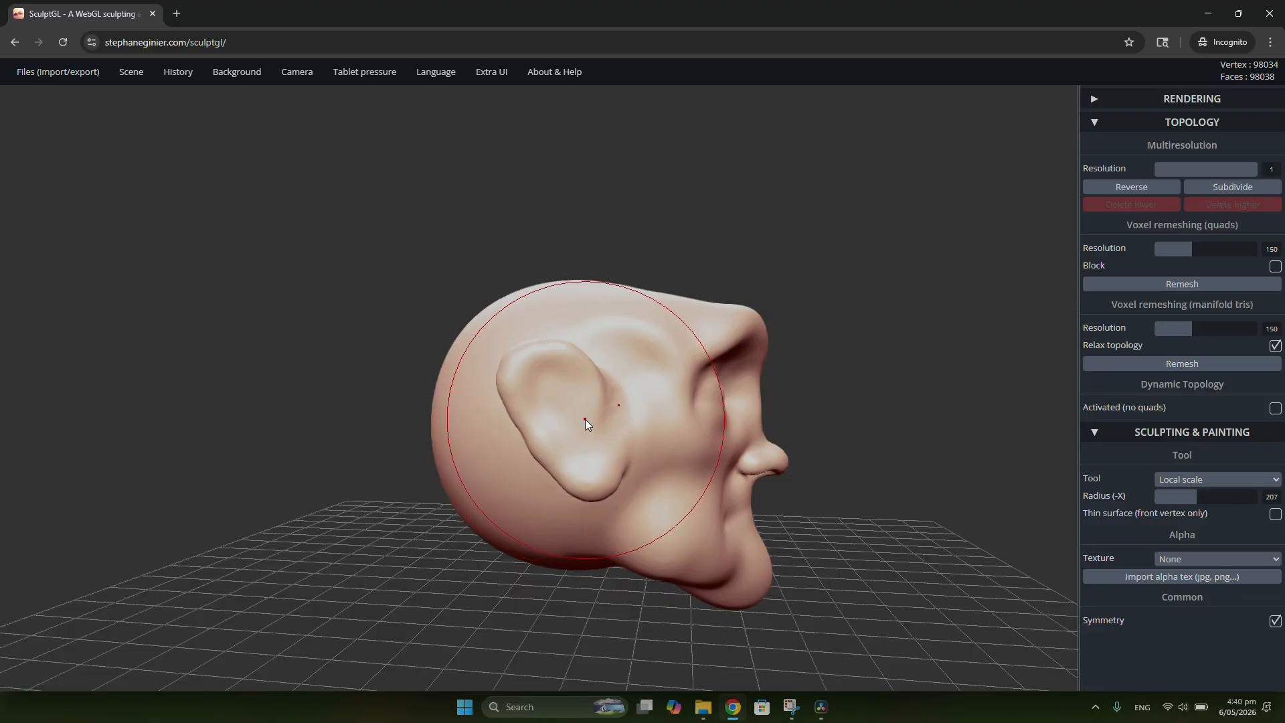
{"action": "key", "text": "x"}
{"action": "left_click_drag", "start_coordinate": [580, 422], "coordinate": [565, 420]}
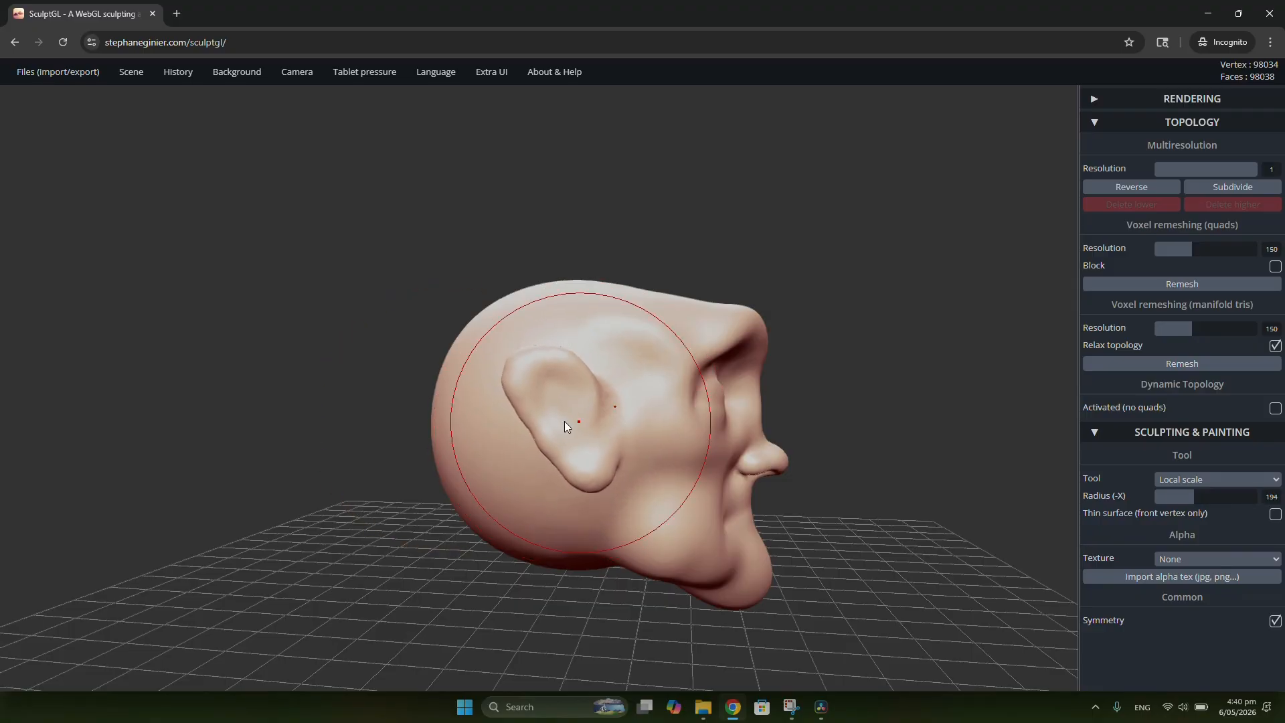
Step: Rescale the nose tip from the front with Local scale at radius 136
{"action": "right_click_drag", "start_coordinate": [594, 395], "coordinate": [969, 441]}
{"action": "scroll", "coordinate": [572, 443], "scroll_direction": "up", "scroll_amount": 2}
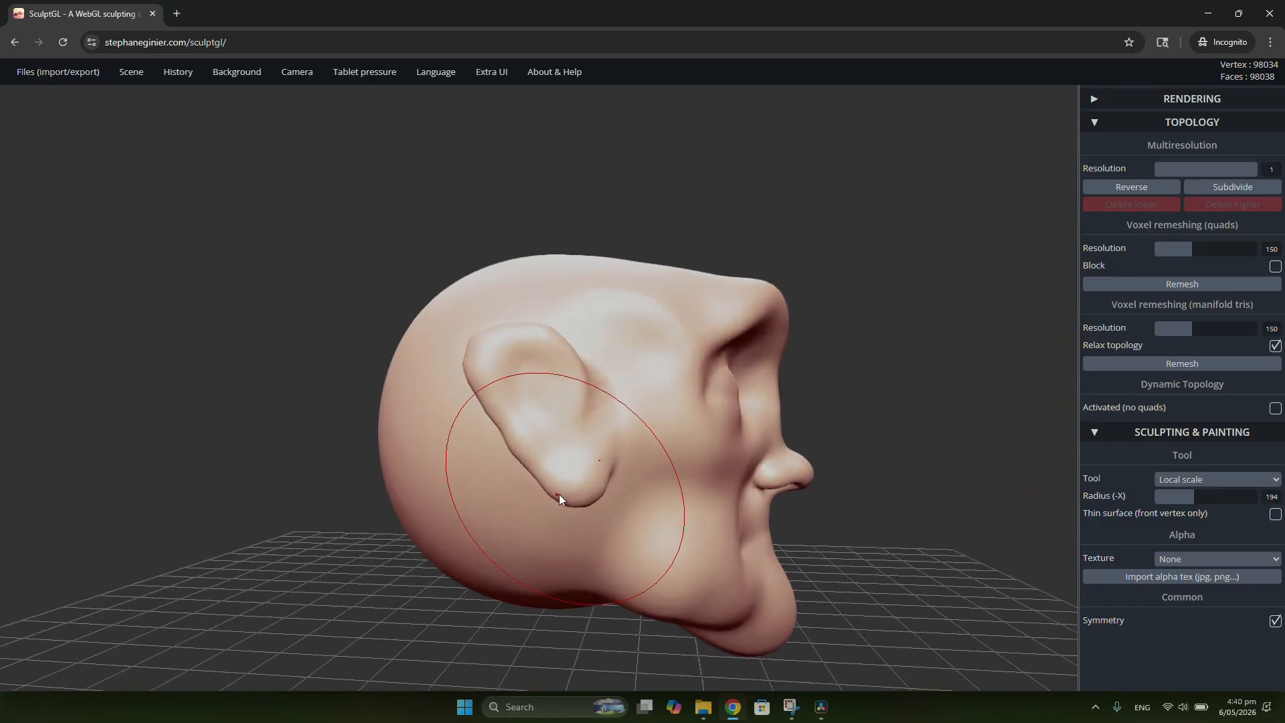
{"action": "scroll", "coordinate": [606, 498], "scroll_direction": "up", "scroll_amount": 3}
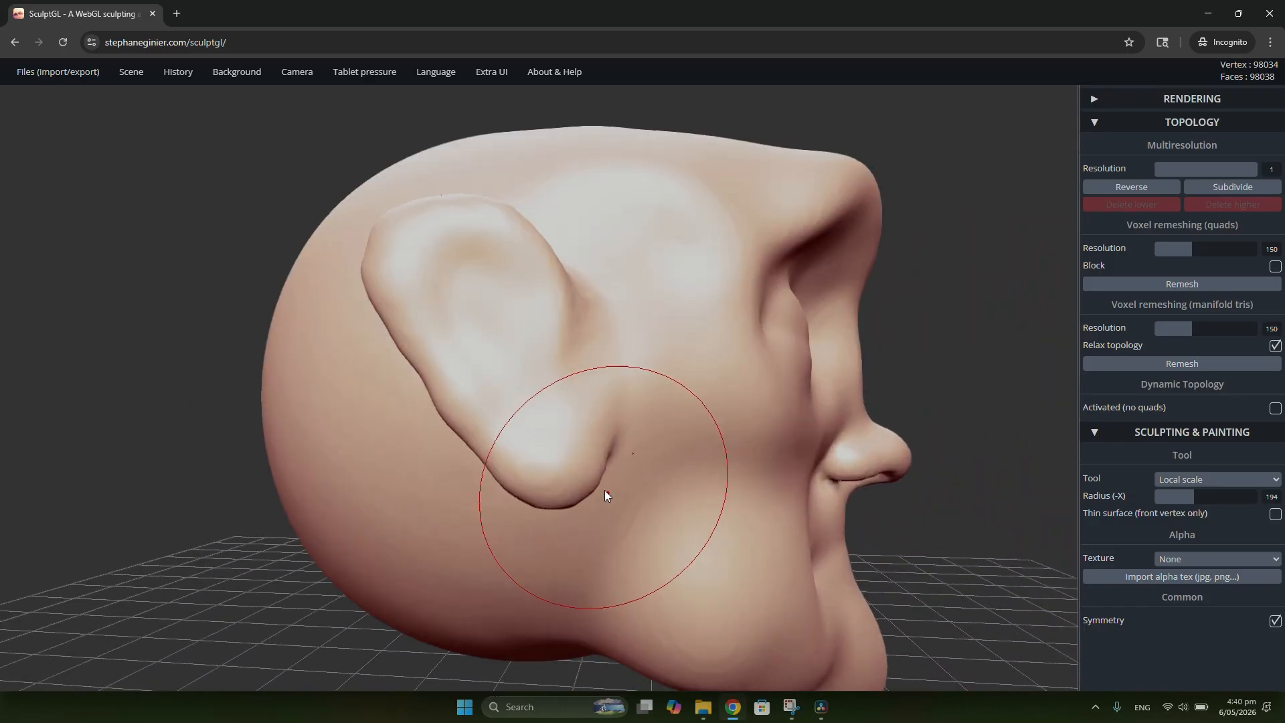
{"action": "scroll", "coordinate": [604, 483], "scroll_direction": "up", "scroll_amount": 1}
{"action": "scroll", "coordinate": [606, 479], "scroll_direction": "down", "scroll_amount": 5}
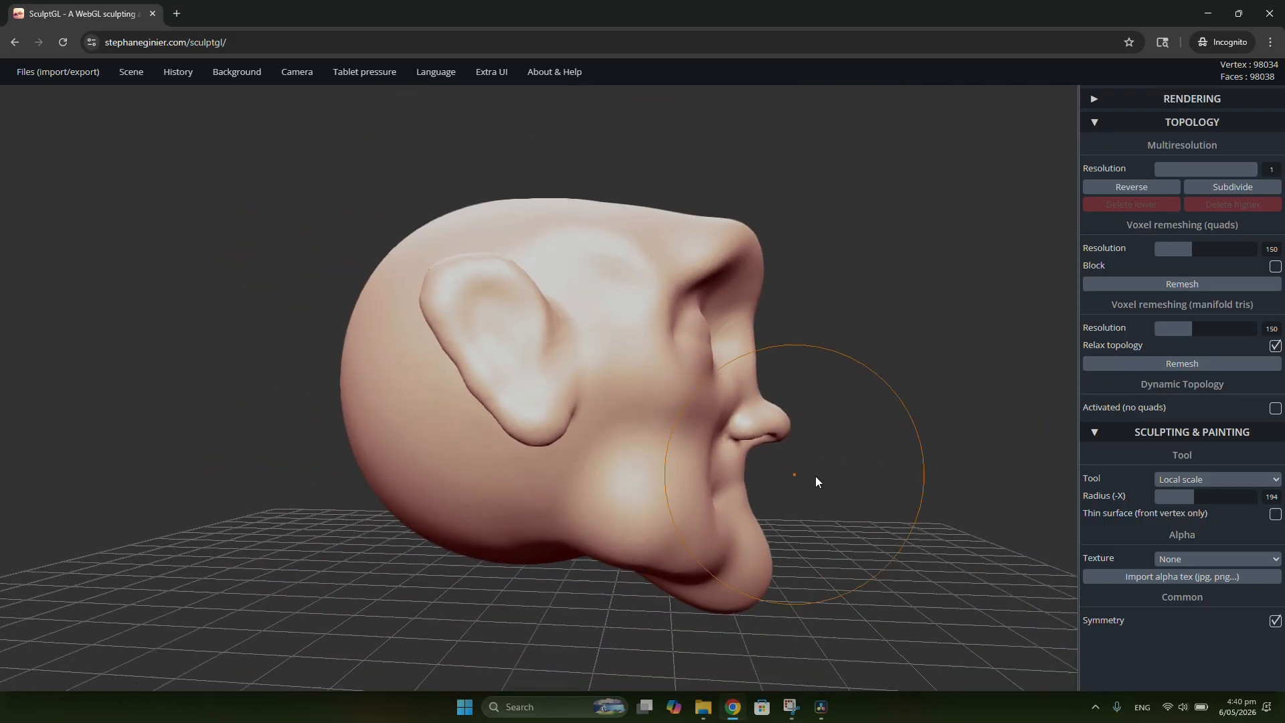
{"action": "right_click_drag", "start_coordinate": [815, 476], "coordinate": [499, 468]}
{"action": "left_click_drag", "start_coordinate": [774, 436], "coordinate": [724, 434], "text": "shift"}
{"action": "right_click_drag", "start_coordinate": [724, 434], "coordinate": [557, 387]}
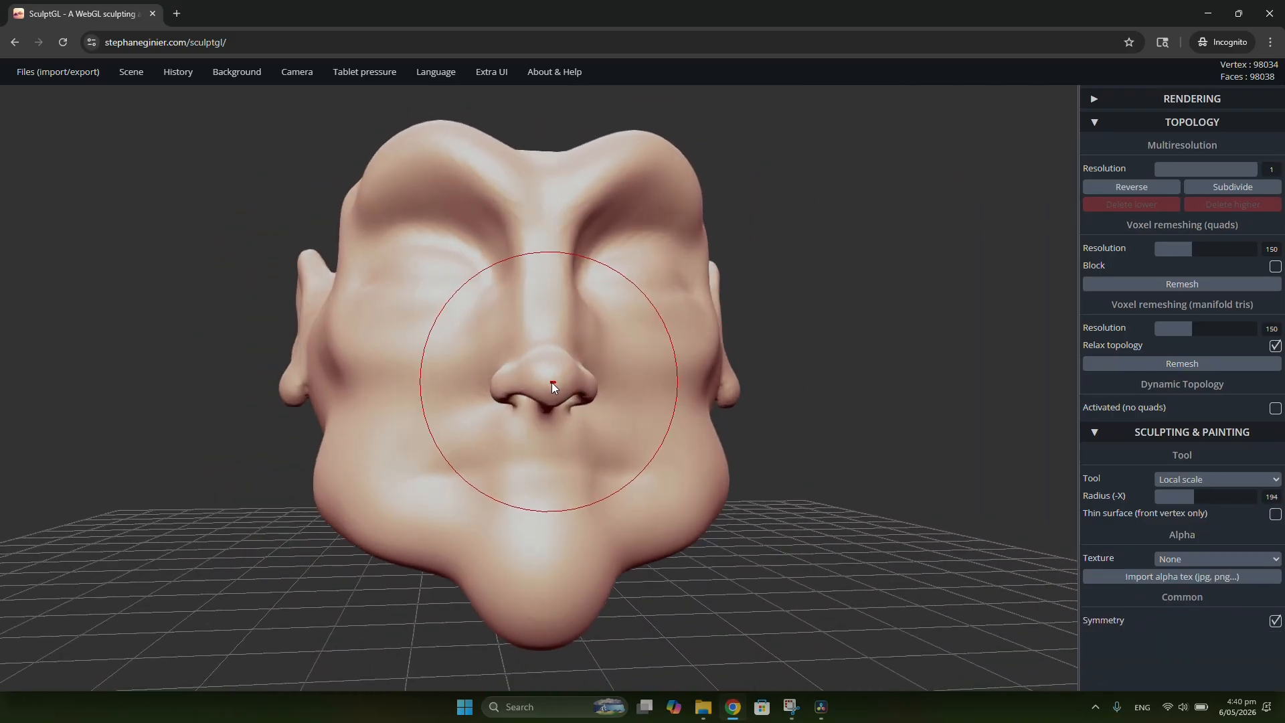
{"action": "key", "text": "x"}
{"action": "key", "text": "x"}
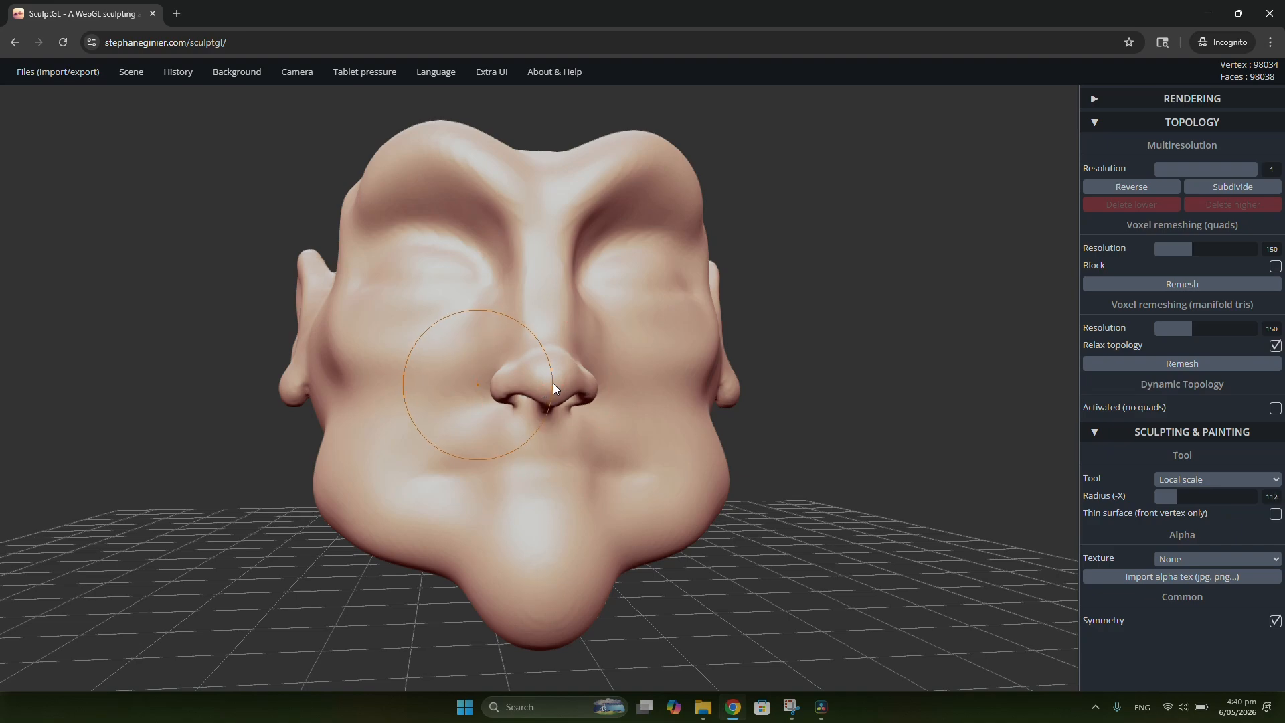
{"action": "key", "text": "x"}
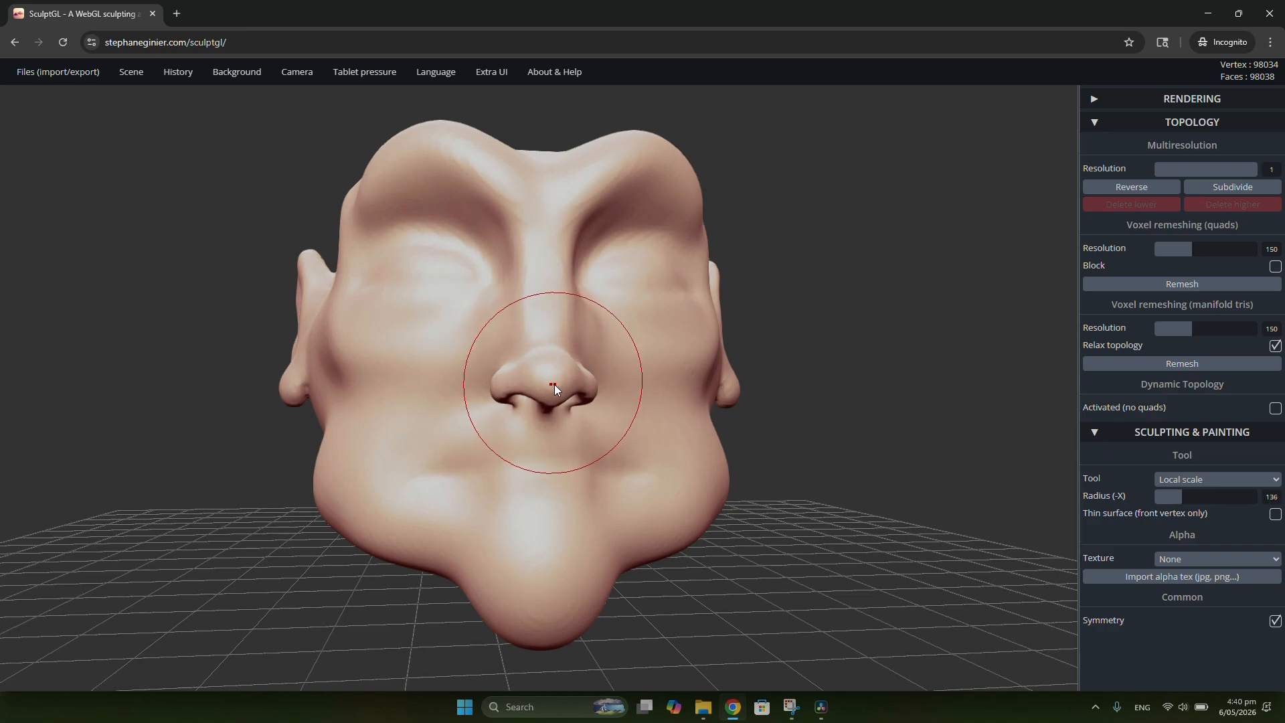
{"action": "left_click_drag", "start_coordinate": [553, 383], "coordinate": [554, 383]}
{"action": "mouse_move", "coordinate": [554, 383]}
{"action": "right_mouse_down"}
{"action": "mouse_move", "coordinate": [958, 399]}
{"action": "mouse_move", "coordinate": [633, 360]}
{"action": "right_mouse_up"}
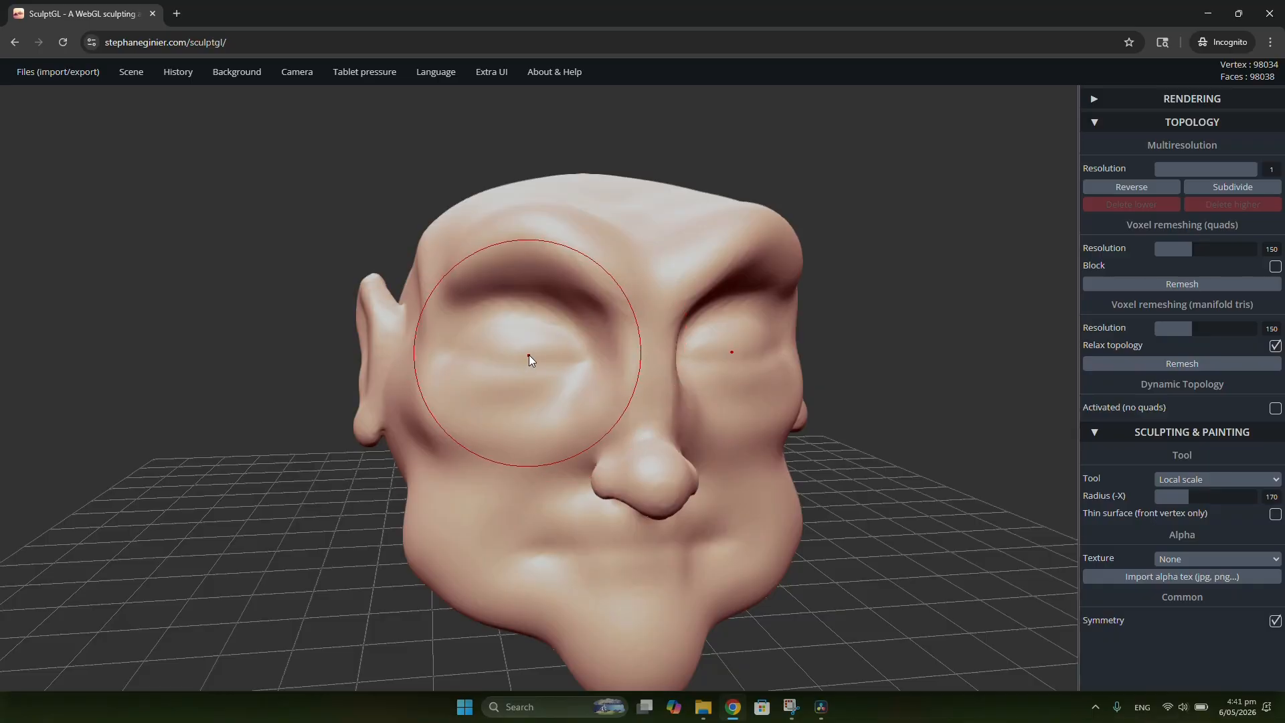
Step: Enlarge the eye areas slightly with Local scale at radius 190
{"action": "scroll", "coordinate": [528, 354], "scroll_direction": "up", "scroll_amount": 1}
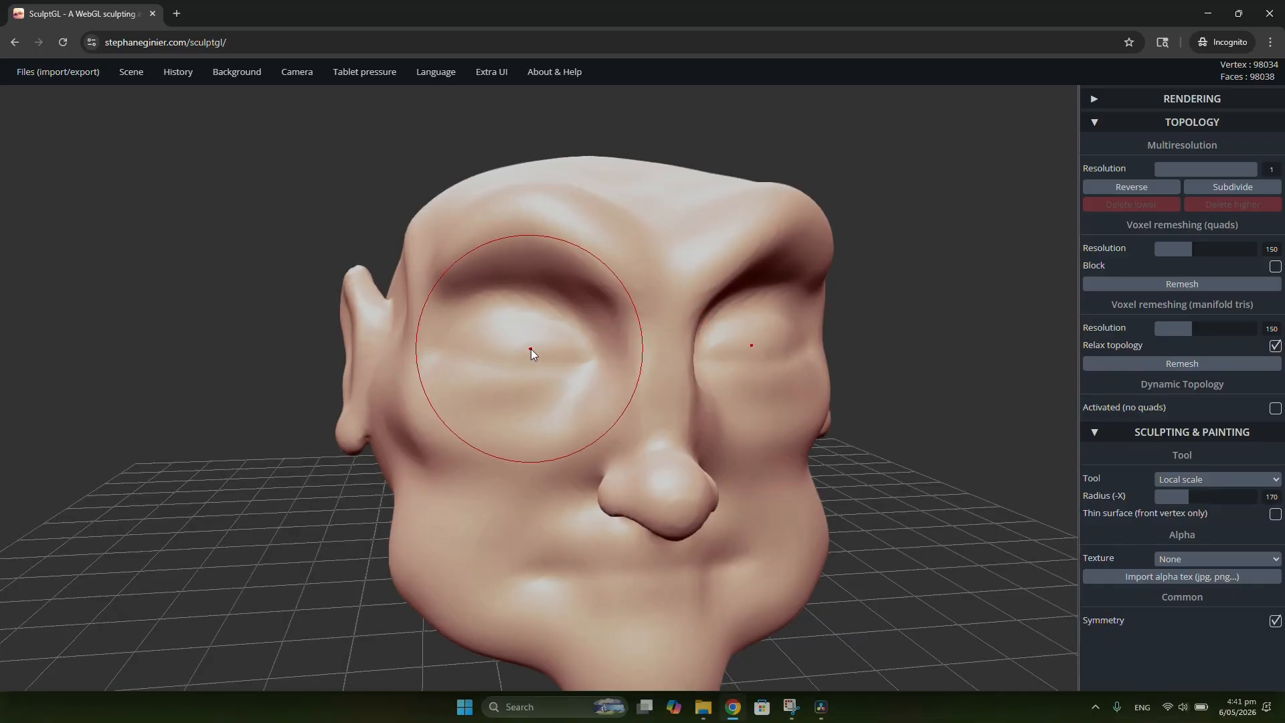
{"action": "key", "text": "x"}
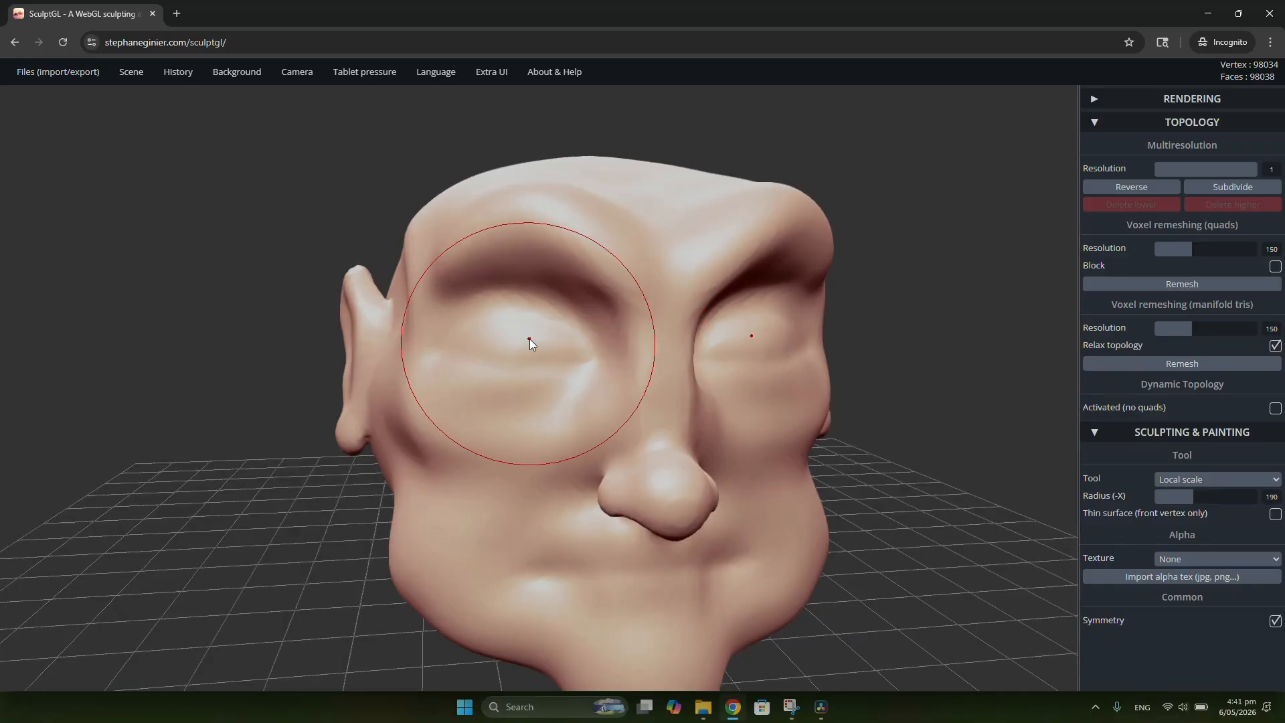
{"action": "left_click_drag", "start_coordinate": [531, 342], "coordinate": [538, 343]}
{"action": "scroll", "coordinate": [539, 343], "scroll_direction": "down", "scroll_amount": 8}
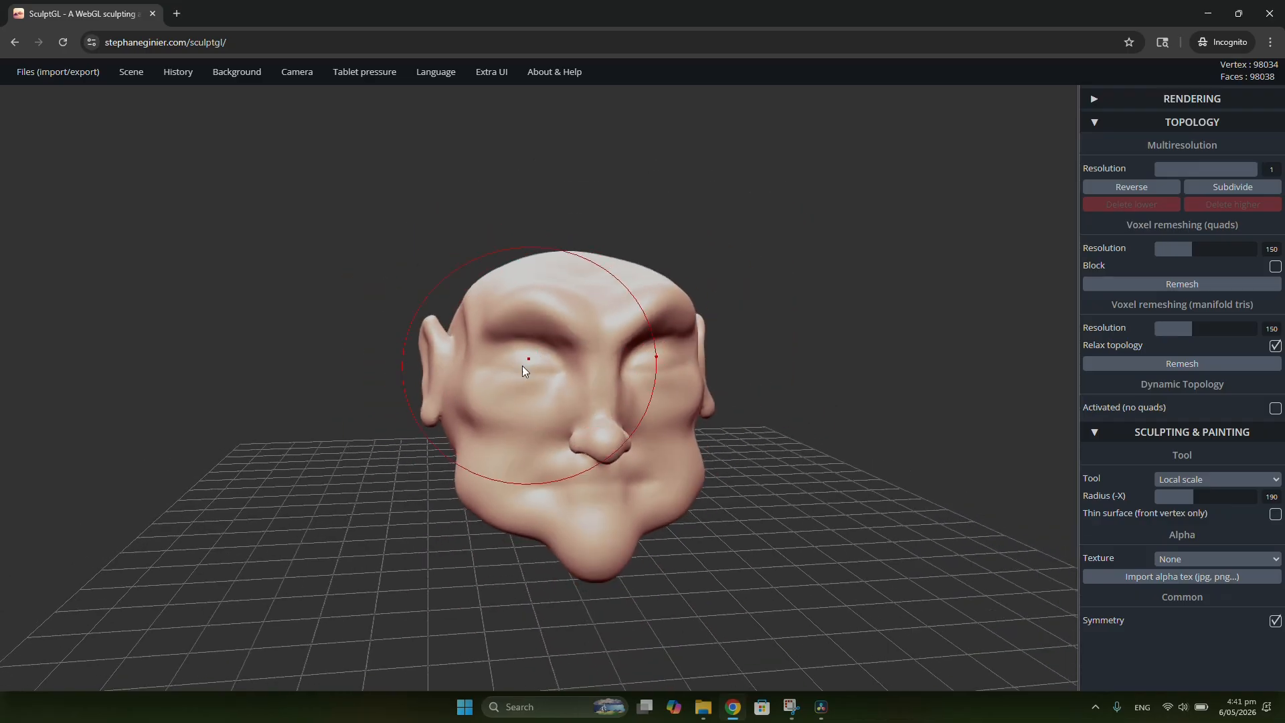
{"action": "scroll", "coordinate": [529, 383], "scroll_direction": "up", "scroll_amount": 6}
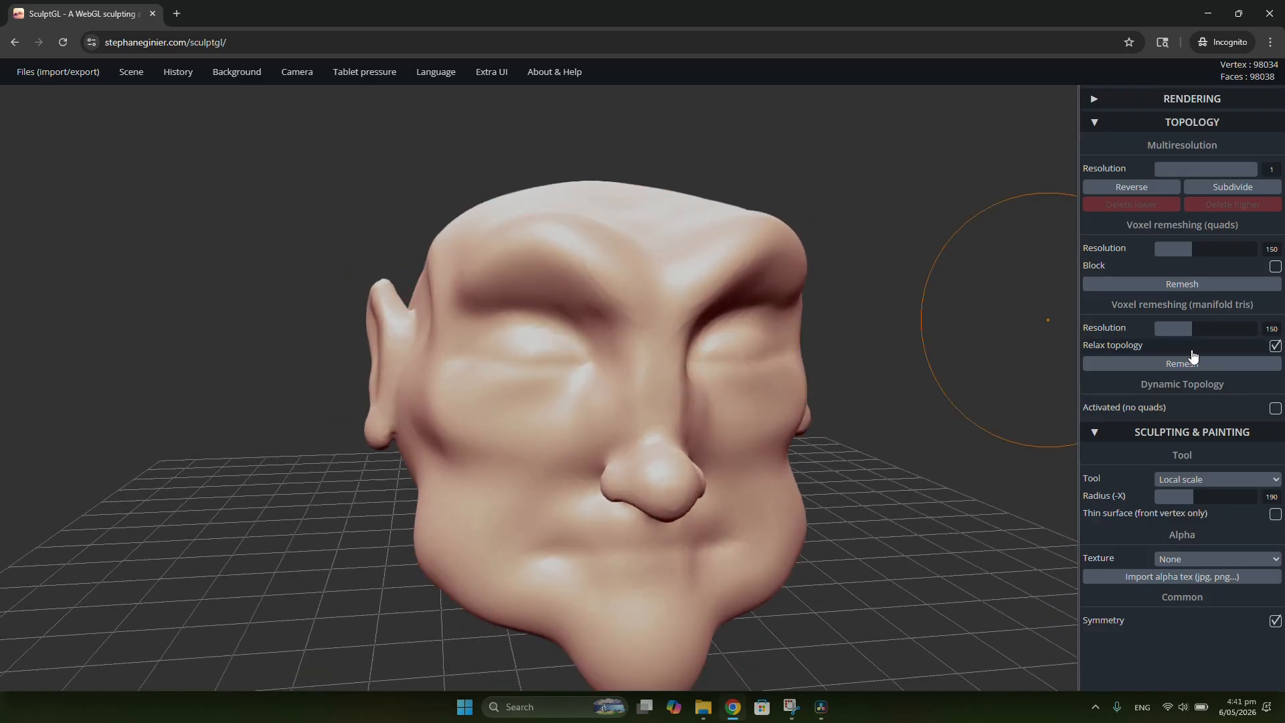
Step: Pull the brows down toward the eyes with the Drag tool at radius 216
{"action": "left_click", "coordinate": [1198, 480]}
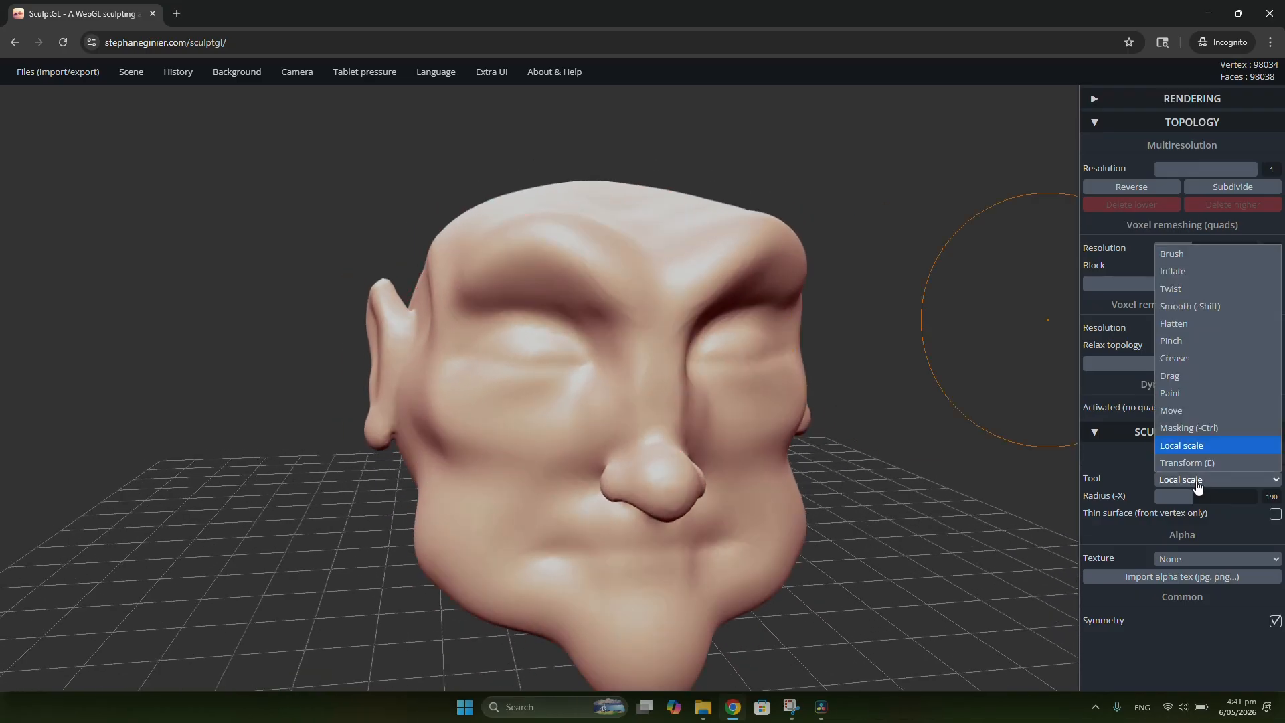
{"action": "left_click", "coordinate": [1188, 379]}
{"action": "left_click_drag", "start_coordinate": [540, 370], "coordinate": [539, 368]}
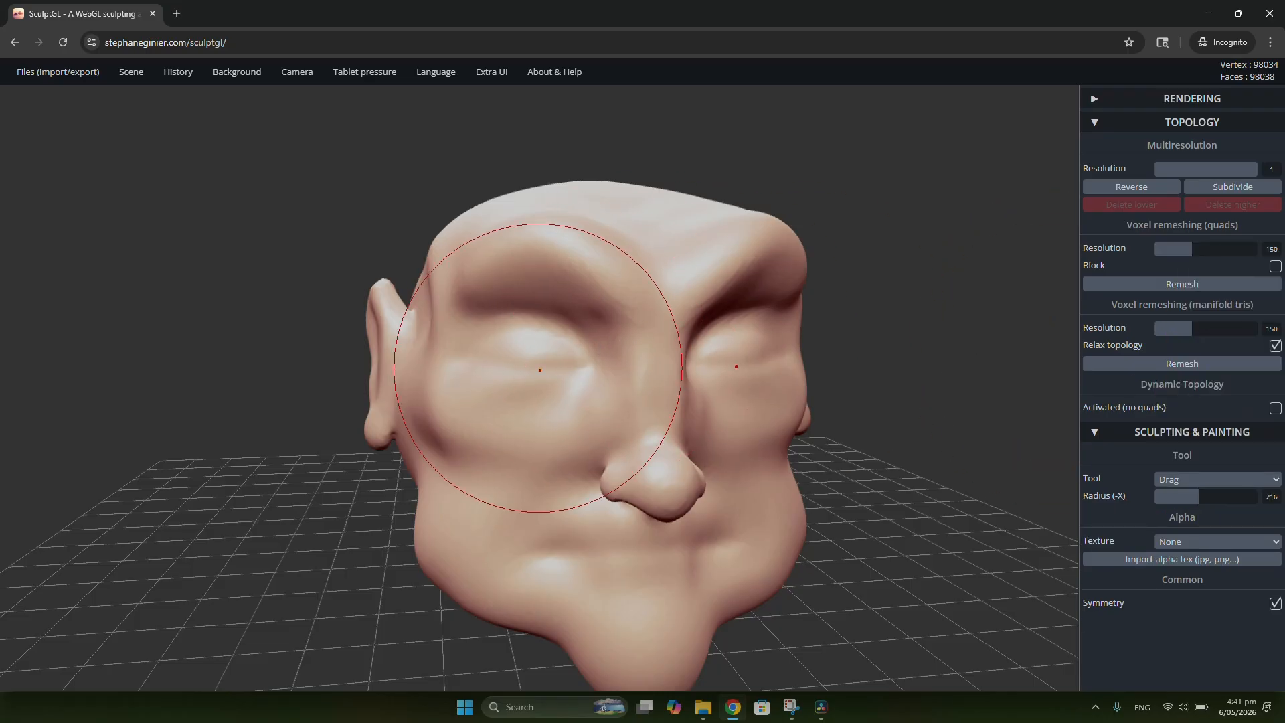
{"action": "left_click_drag", "start_coordinate": [541, 278], "coordinate": [548, 352]}
{"action": "scroll", "coordinate": [568, 319], "scroll_direction": "down", "scroll_amount": 5}
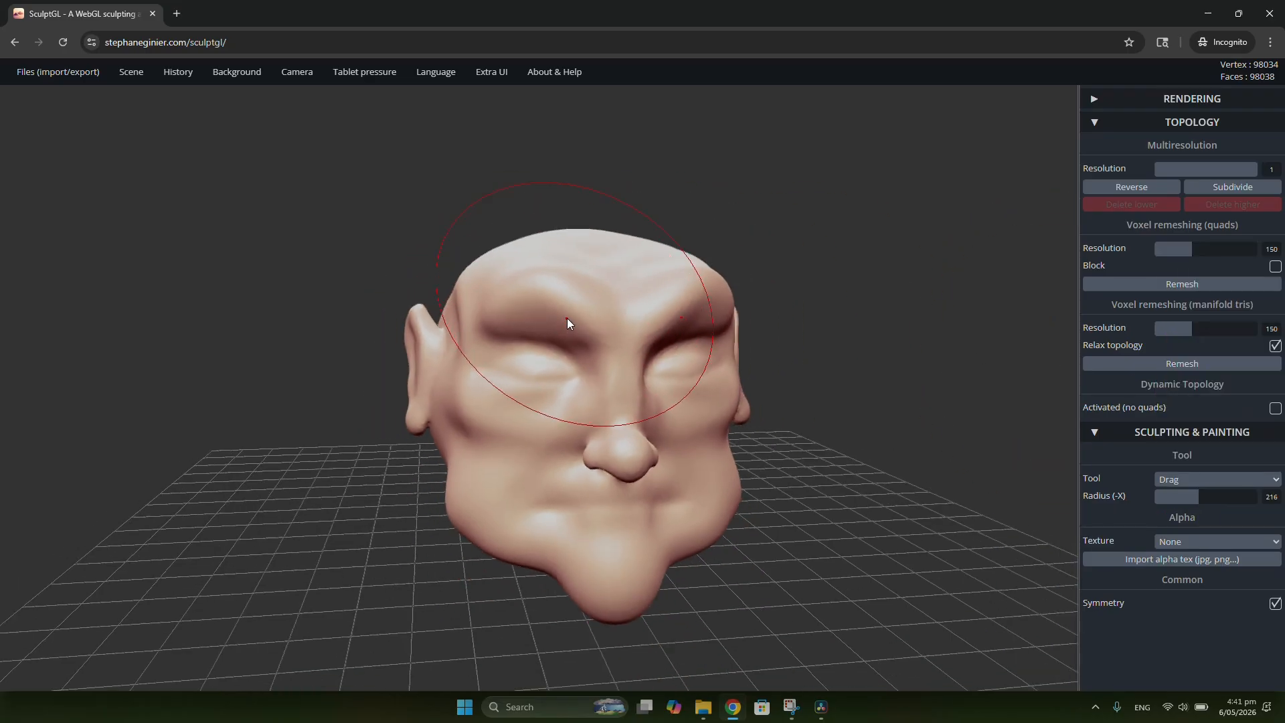
Step: Pull the ear's rear edge outward with a smaller Drag brush to give it a fuller outline
{"action": "right_click_drag", "start_coordinate": [567, 318], "coordinate": [824, 390]}
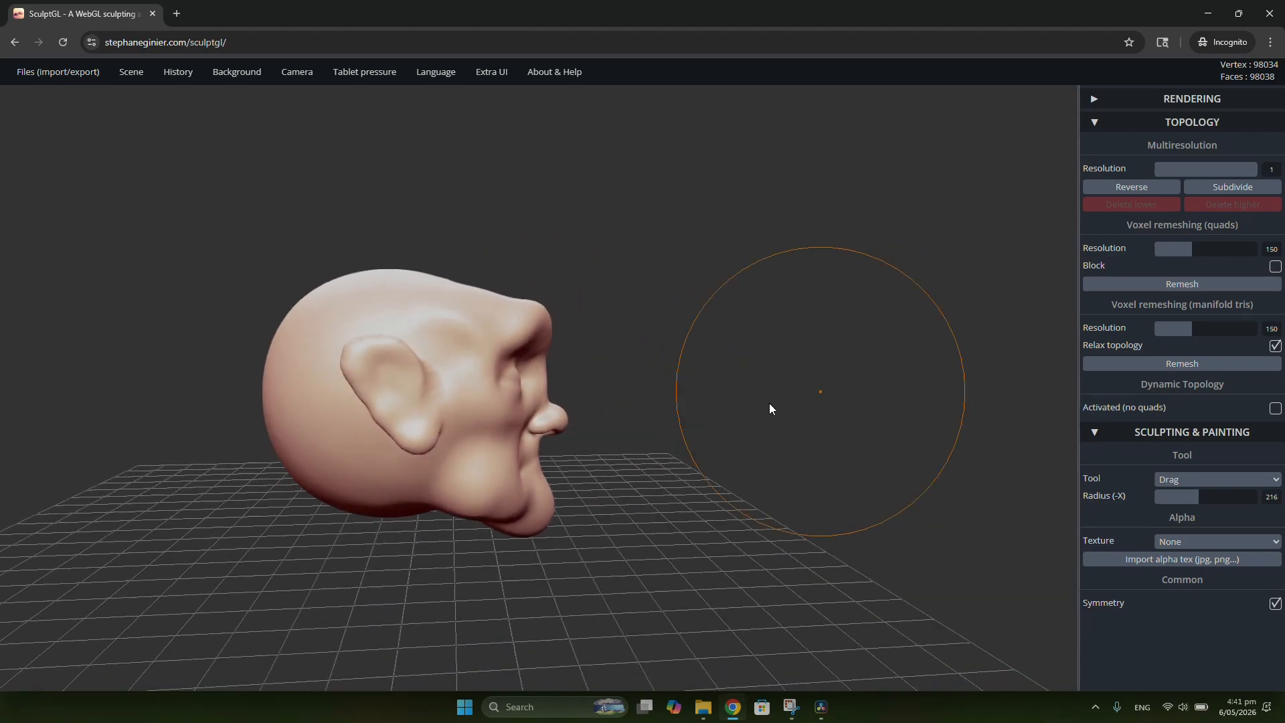
{"action": "scroll", "coordinate": [320, 411], "scroll_direction": "up", "scroll_amount": 4}
{"action": "middle_click_drag", "start_coordinate": [320, 411], "coordinate": [573, 384], "text": "shift"}
{"action": "scroll", "coordinate": [540, 381], "scroll_direction": "up", "scroll_amount": 4}
{"action": "key", "text": "x"}
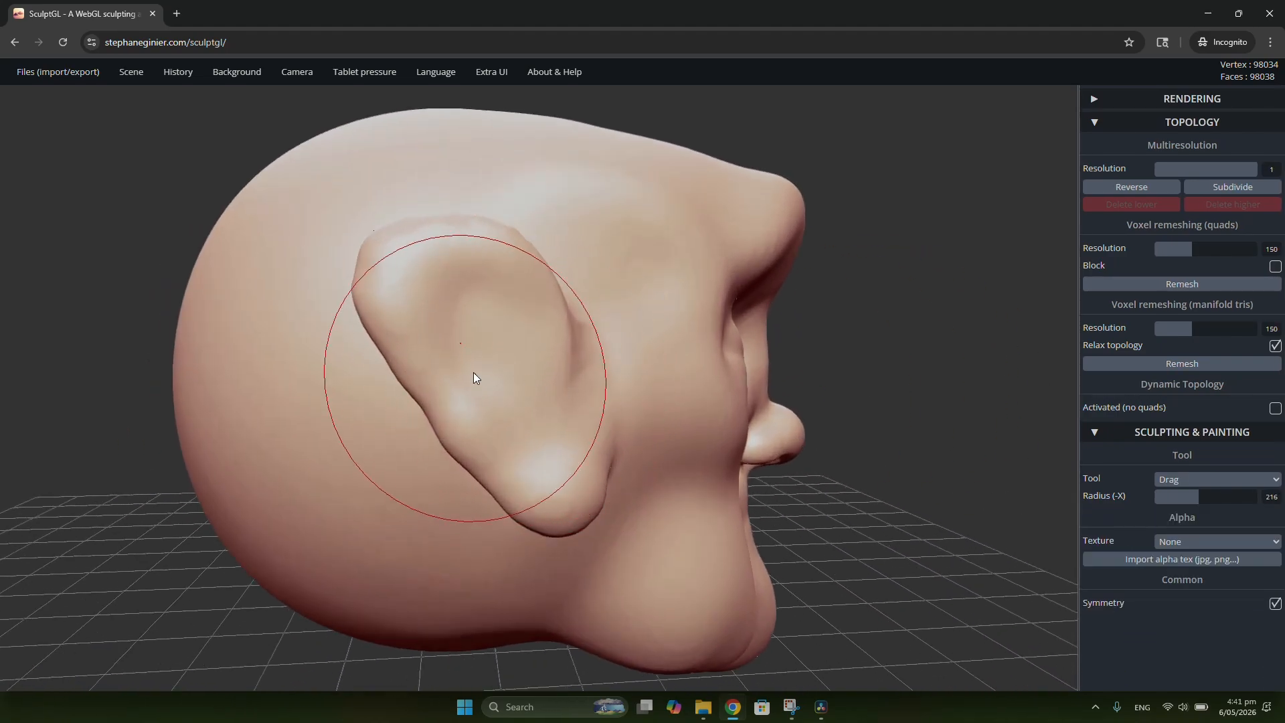
{"action": "left_click_drag", "start_coordinate": [397, 359], "coordinate": [394, 367]}
{"action": "mouse_move", "coordinate": [409, 372]}
{"action": "left_mouse_down"}
{"action": "mouse_move", "coordinate": [402, 384]}
{"action": "mouse_move", "coordinate": [416, 411]}
{"action": "mouse_move", "coordinate": [403, 381]}
{"action": "mouse_move", "coordinate": [426, 405]}
{"action": "left_mouse_up"}
Step: Round out the ear's upper rear corner and top rim with the Drag tool at radius 87
{"action": "key", "text": "x"}
{"action": "right_click_drag", "start_coordinate": [410, 244], "coordinate": [396, 286]}
{"action": "left_click_drag", "start_coordinate": [386, 286], "coordinate": [382, 285]}
{"action": "left_click_drag", "start_coordinate": [421, 239], "coordinate": [419, 233]}
{"action": "left_click_drag", "start_coordinate": [463, 229], "coordinate": [462, 224]}
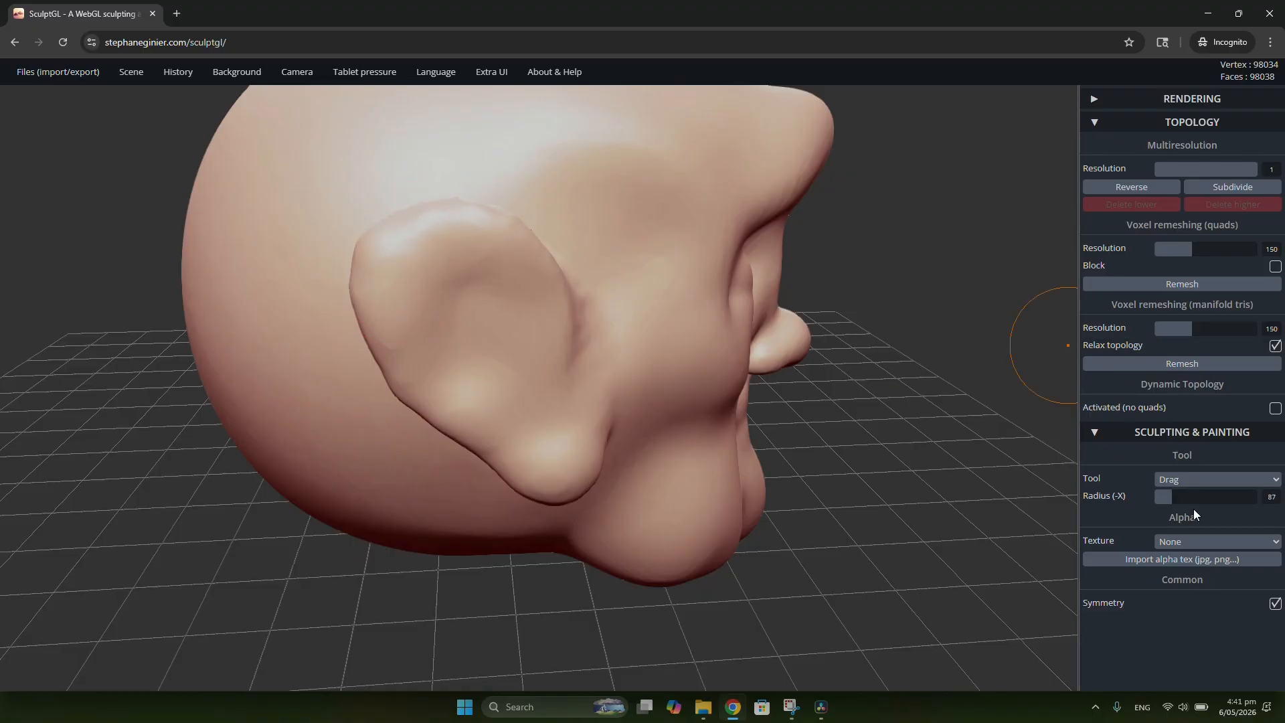
Step: Carve a groove along the inside of the ear's rim with the negative Crease tool at radius 61 and intensity 75
{"action": "left_click", "coordinate": [1198, 479]}
{"action": "left_click", "coordinate": [1196, 360]}
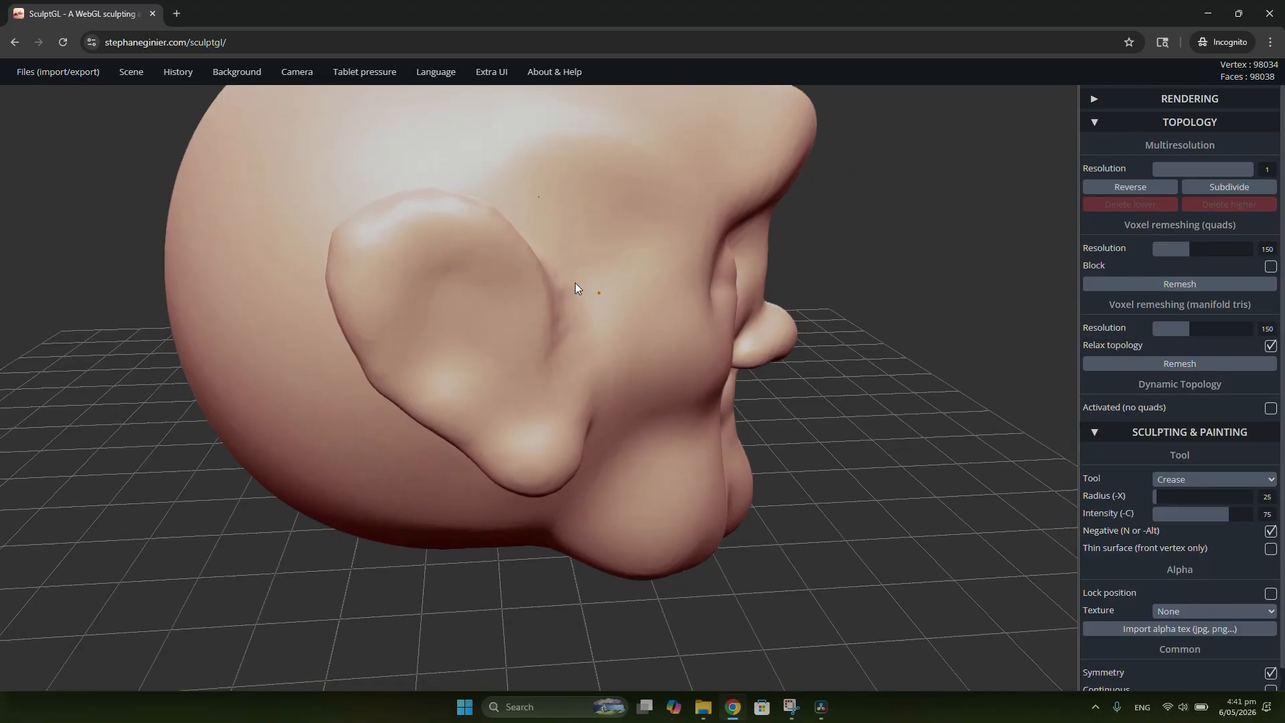
{"action": "right_click_drag", "start_coordinate": [576, 282], "coordinate": [560, 274]}
{"action": "key", "text": "x"}
{"action": "right_click_drag", "start_coordinate": [434, 273], "coordinate": [372, 240]}
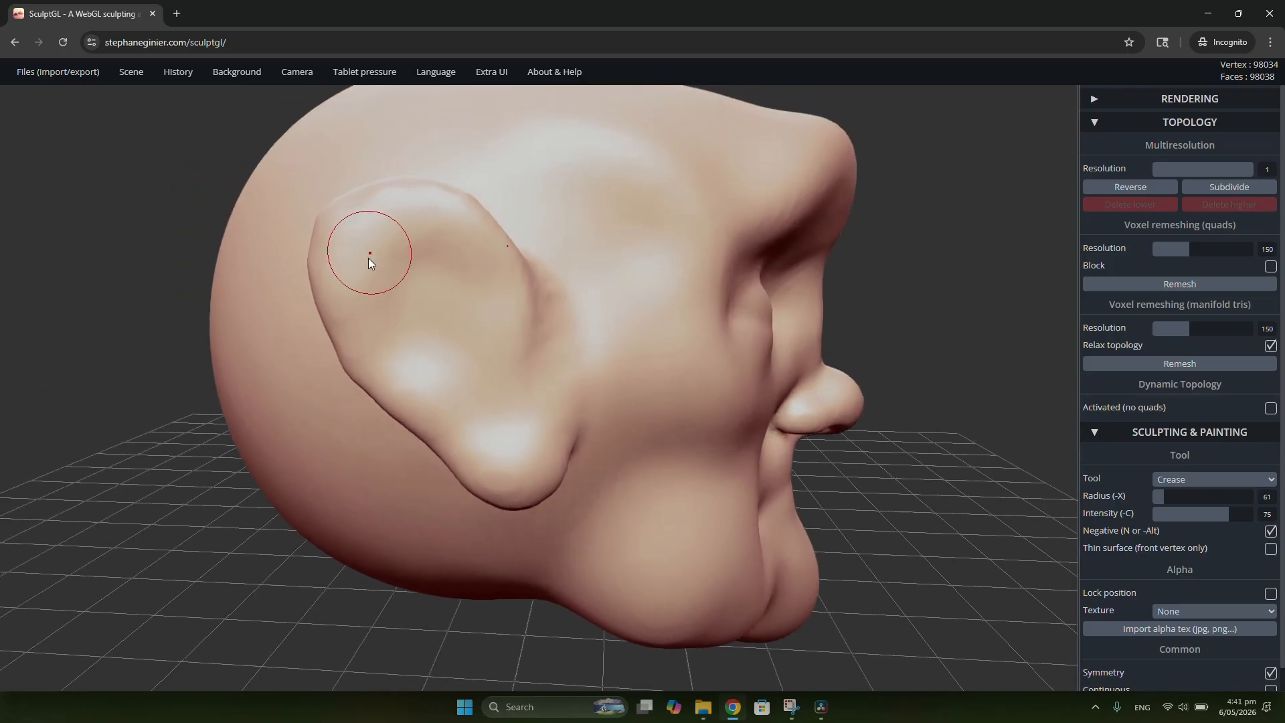
{"action": "mouse_move", "coordinate": [361, 273]}
{"action": "left_mouse_down"}
{"action": "mouse_move", "coordinate": [389, 231]}
{"action": "mouse_move", "coordinate": [468, 261]}
{"action": "mouse_move", "coordinate": [481, 332]}
{"action": "mouse_move", "coordinate": [485, 310]}
{"action": "mouse_move", "coordinate": [470, 369]}
{"action": "mouse_move", "coordinate": [467, 273]}
{"action": "mouse_move", "coordinate": [402, 237]}
{"action": "mouse_move", "coordinate": [366, 300]}
{"action": "left_mouse_up"}
{"action": "mouse_move", "coordinate": [539, 355]}
{"action": "right_mouse_down"}
{"action": "mouse_move", "coordinate": [503, 340]}
{"action": "mouse_move", "coordinate": [480, 354]}
{"action": "right_mouse_up"}
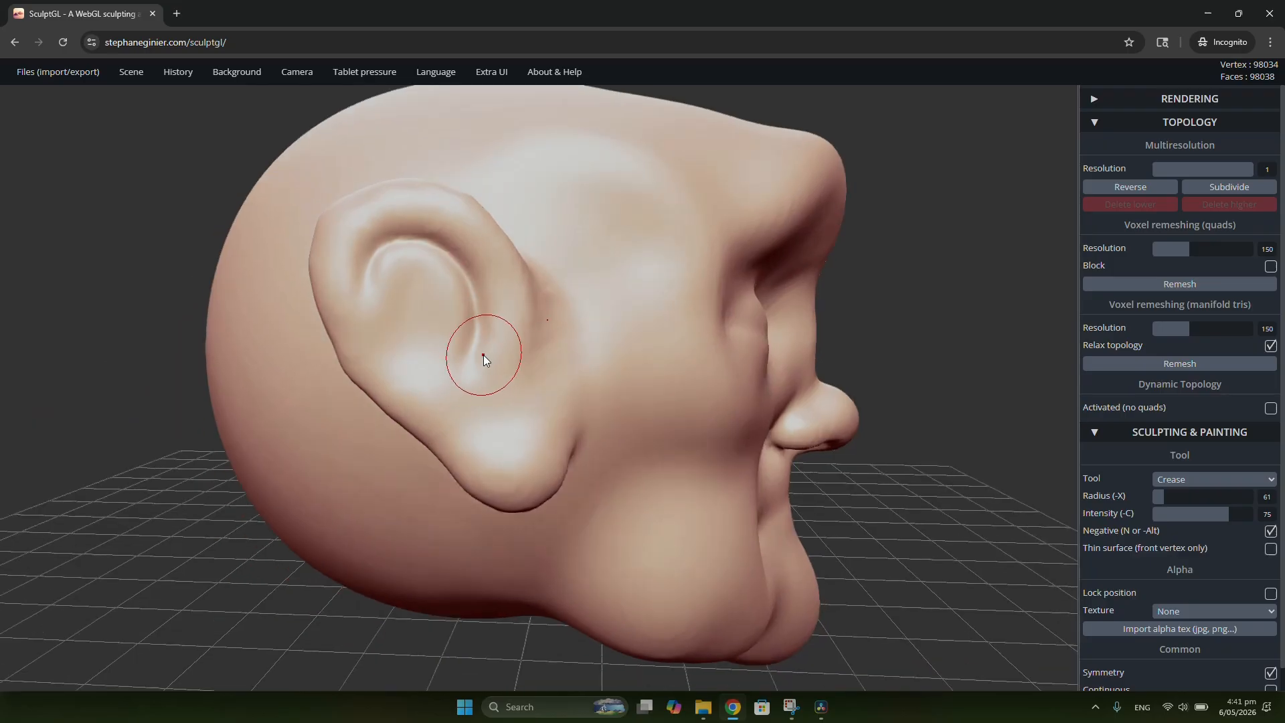
Step: Deepen the ear's inner groove from the hollow above the lobe up and around beneath the upper rim
{"action": "mouse_move", "coordinate": [483, 358]}
{"action": "left_mouse_down"}
{"action": "mouse_move", "coordinate": [512, 407]}
{"action": "mouse_move", "coordinate": [515, 449]}
{"action": "mouse_move", "coordinate": [483, 300]}
{"action": "mouse_move", "coordinate": [433, 241]}
{"action": "mouse_move", "coordinate": [384, 247]}
{"action": "left_mouse_up"}
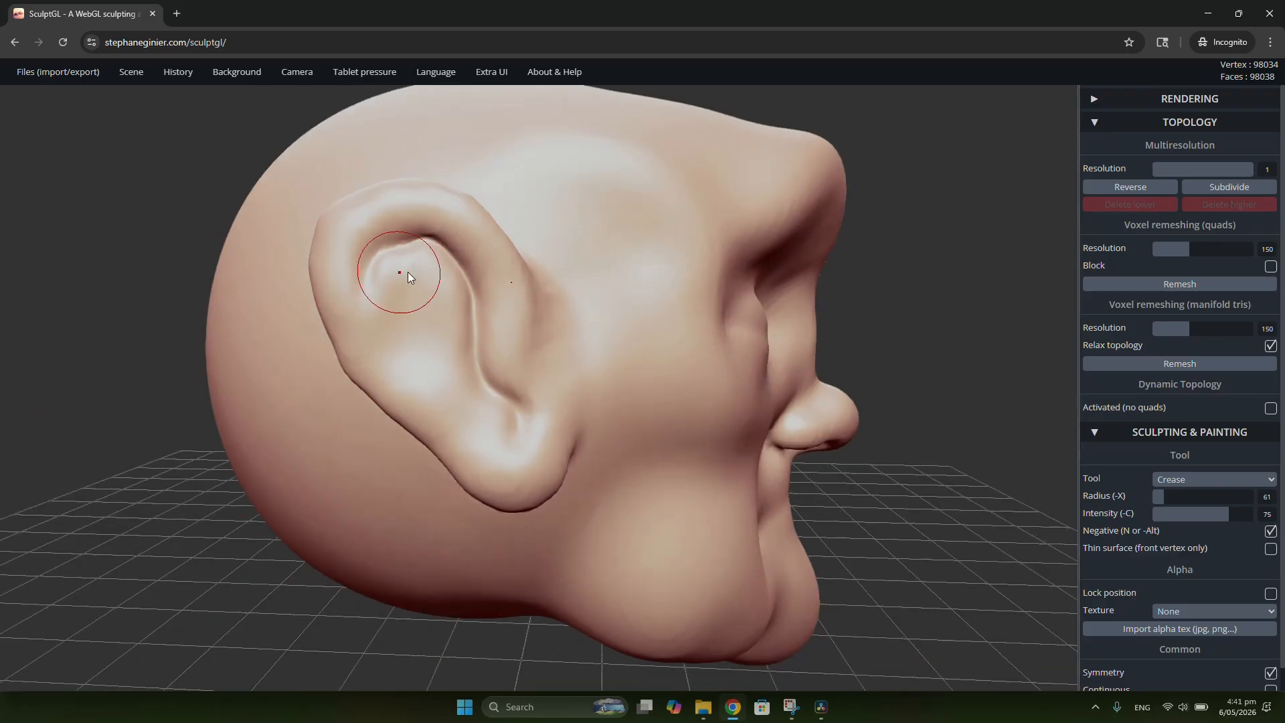
{"action": "right_click_drag", "start_coordinate": [408, 272], "coordinate": [403, 247]}
{"action": "right_click_drag", "start_coordinate": [376, 293], "coordinate": [429, 367]}
Step: Mask the ear canal spot above the lobe at radius 50 and intensity 100, and invert the mask
{"action": "scroll", "coordinate": [504, 437], "scroll_direction": "up", "scroll_amount": 3}
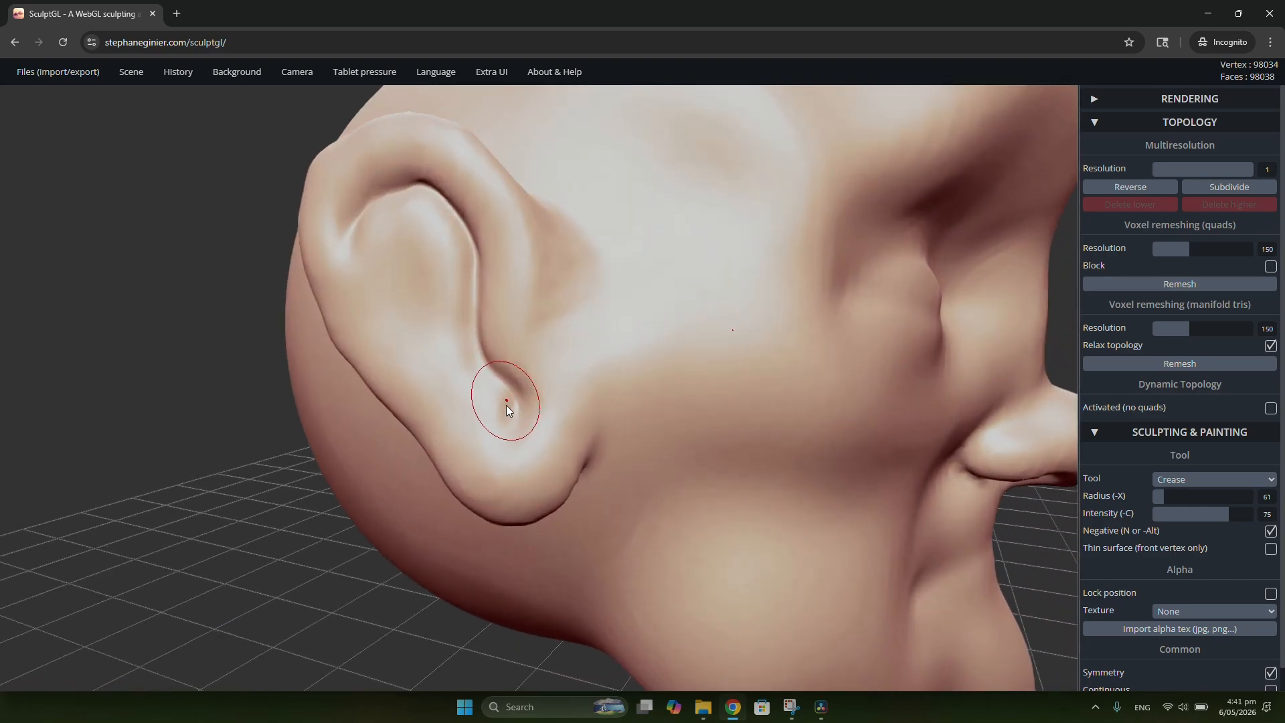
{"action": "mouse_move", "coordinate": [502, 408]}
{"action": "right_mouse_down"}
{"action": "mouse_move", "coordinate": [627, 391]}
{"action": "mouse_move", "coordinate": [472, 400]}
{"action": "right_mouse_up"}
{"action": "scroll", "coordinate": [472, 399], "scroll_direction": "up", "scroll_amount": 2}
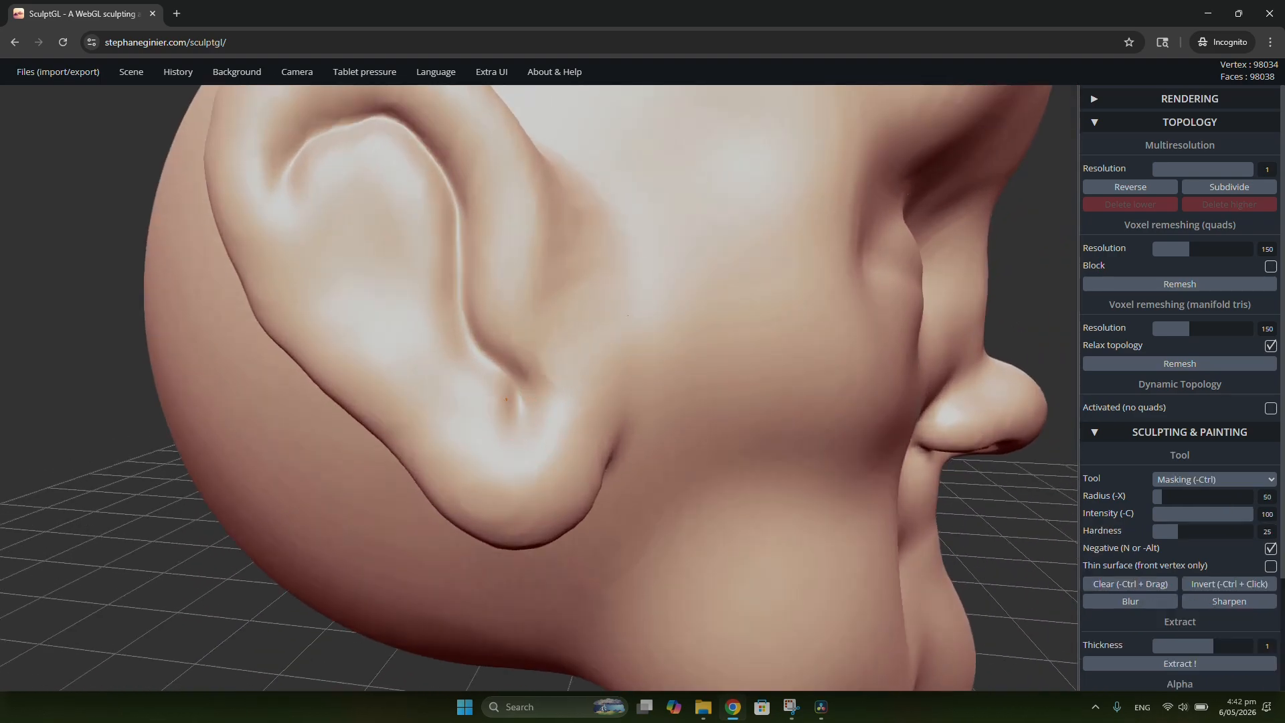
{"action": "left_click_drag", "start_coordinate": [512, 395], "coordinate": [498, 385], "text": "ctrl"}
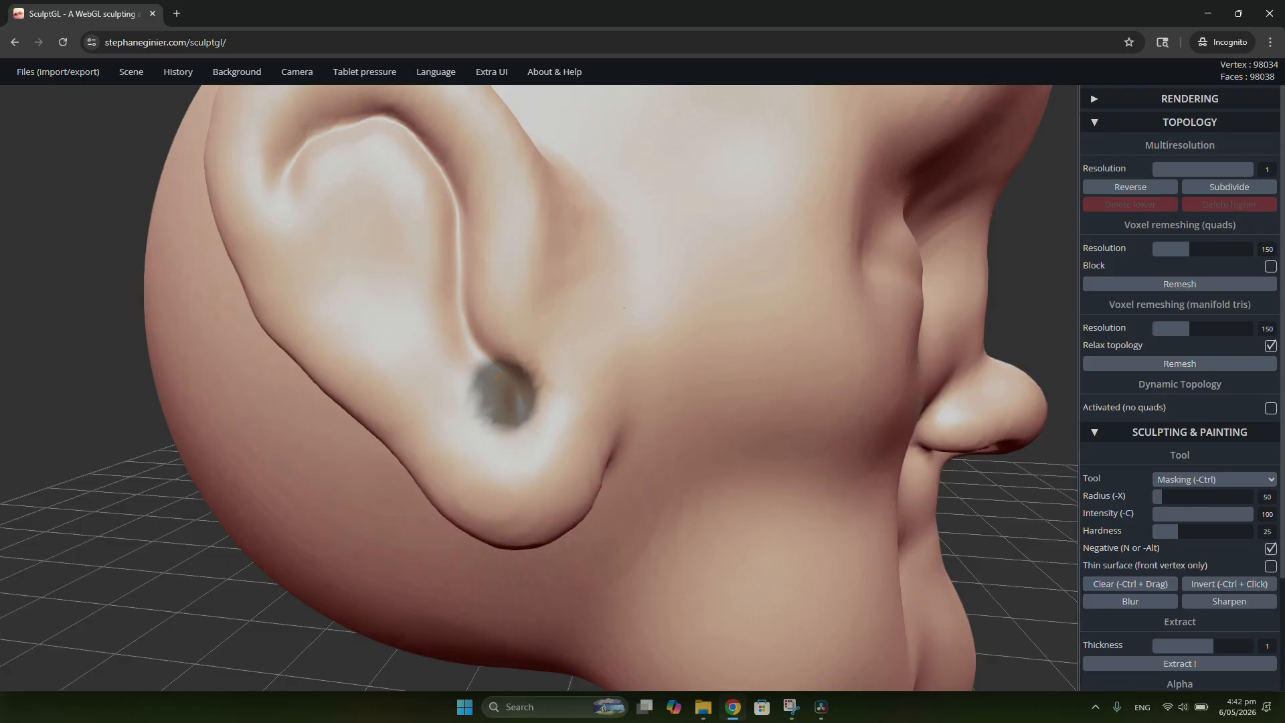
{"action": "scroll", "coordinate": [514, 392], "scroll_direction": "down", "scroll_amount": 2}
{"action": "right_click_drag", "start_coordinate": [682, 419], "coordinate": [261, 319]}
{"action": "left_click", "coordinate": [261, 319], "text": "ctrl"}
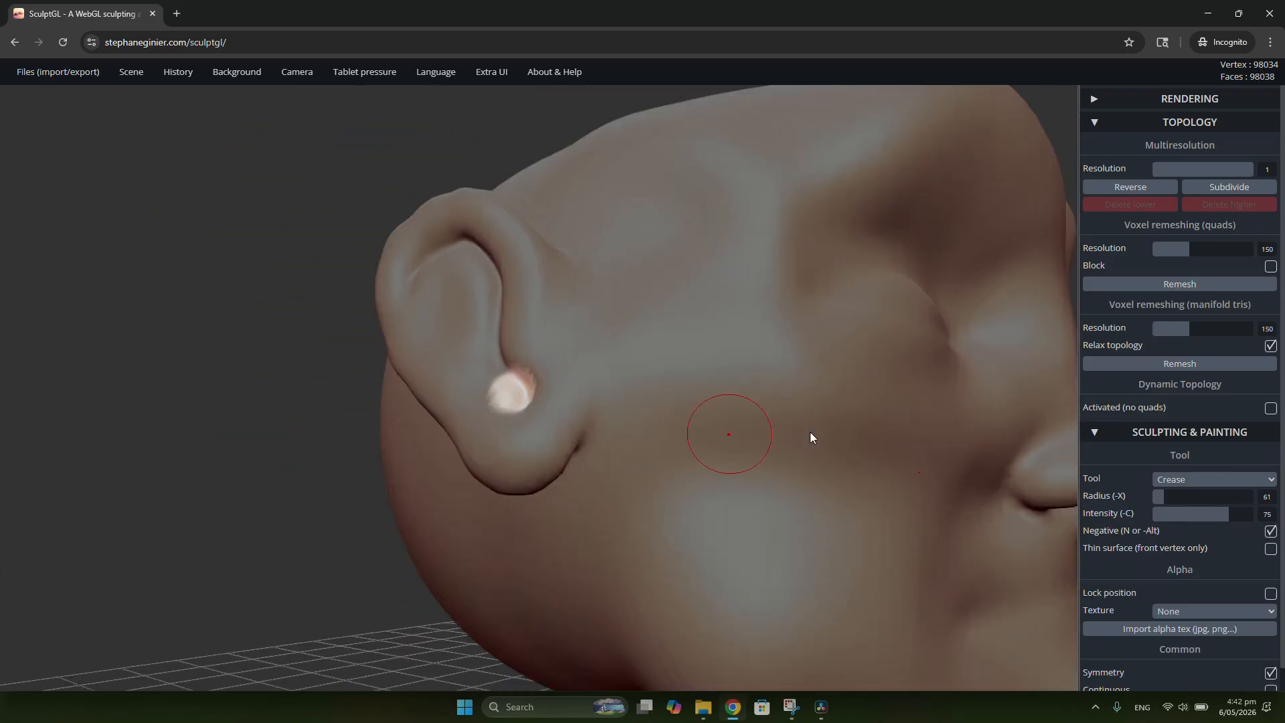
Step: Try to push the unmasked ear canal into the head with the Drag tool at radius 249
{"action": "left_click", "coordinate": [1182, 480]}
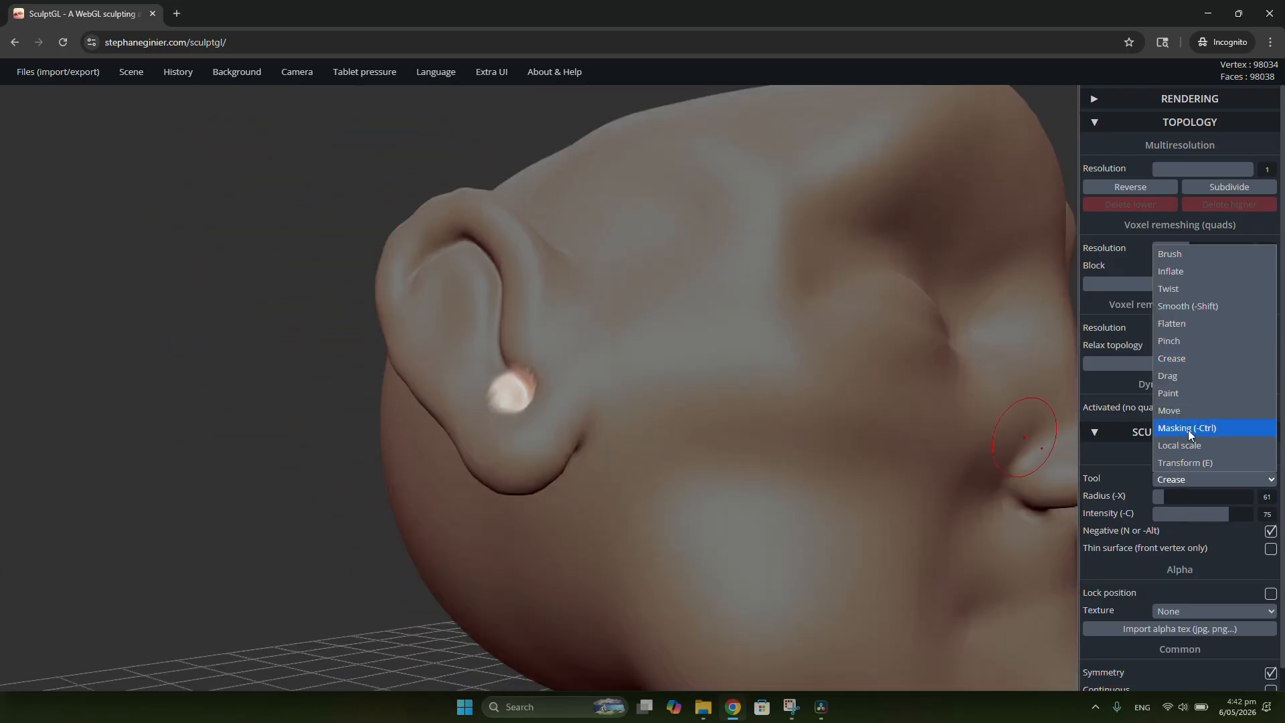
{"action": "left_click", "coordinate": [1189, 378]}
{"action": "right_click_drag", "start_coordinate": [525, 383], "coordinate": [485, 415]}
{"action": "right_click_drag", "start_coordinate": [611, 405], "coordinate": [502, 406]}
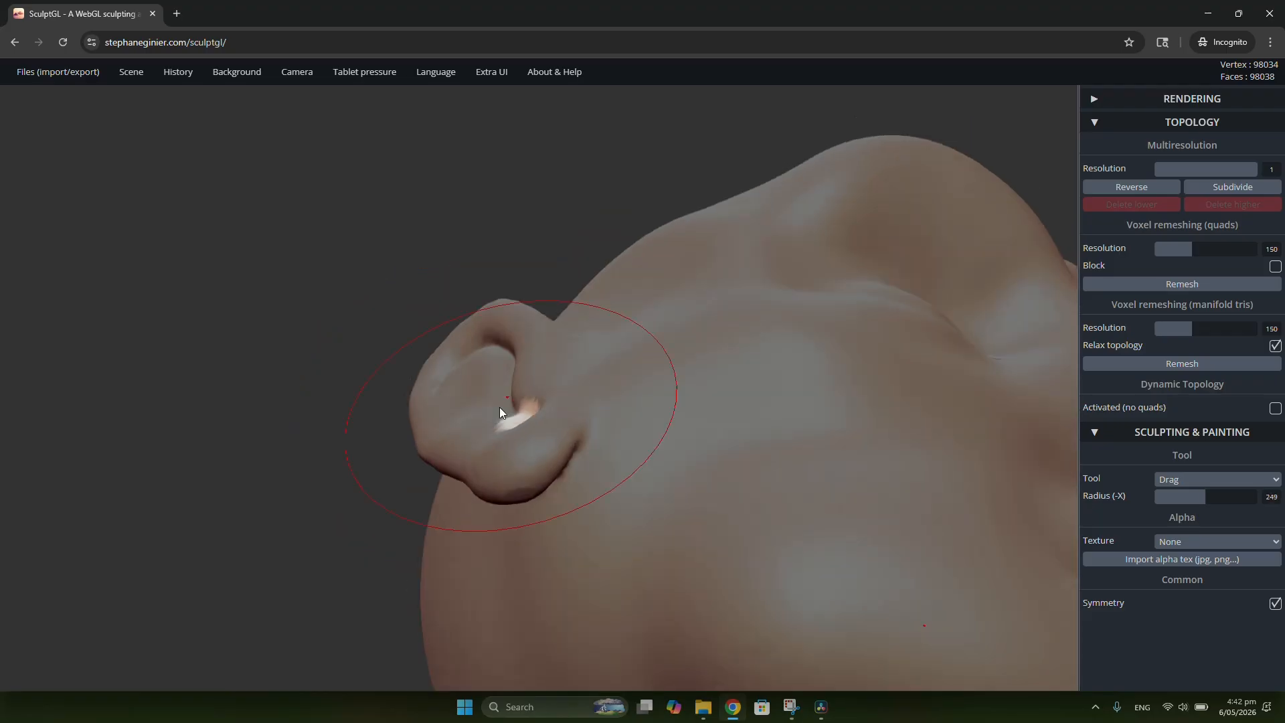
{"action": "left_click_drag", "start_coordinate": [510, 413], "coordinate": [553, 429]}
{"action": "mouse_move", "coordinate": [568, 455]}
{"action": "right_mouse_down"}
{"action": "mouse_move", "coordinate": [797, 560]}
{"action": "mouse_move", "coordinate": [725, 451]}
{"action": "mouse_move", "coordinate": [973, 508]}
{"action": "mouse_move", "coordinate": [1016, 612]}
{"action": "mouse_move", "coordinate": [534, 439]}
{"action": "right_mouse_up"}
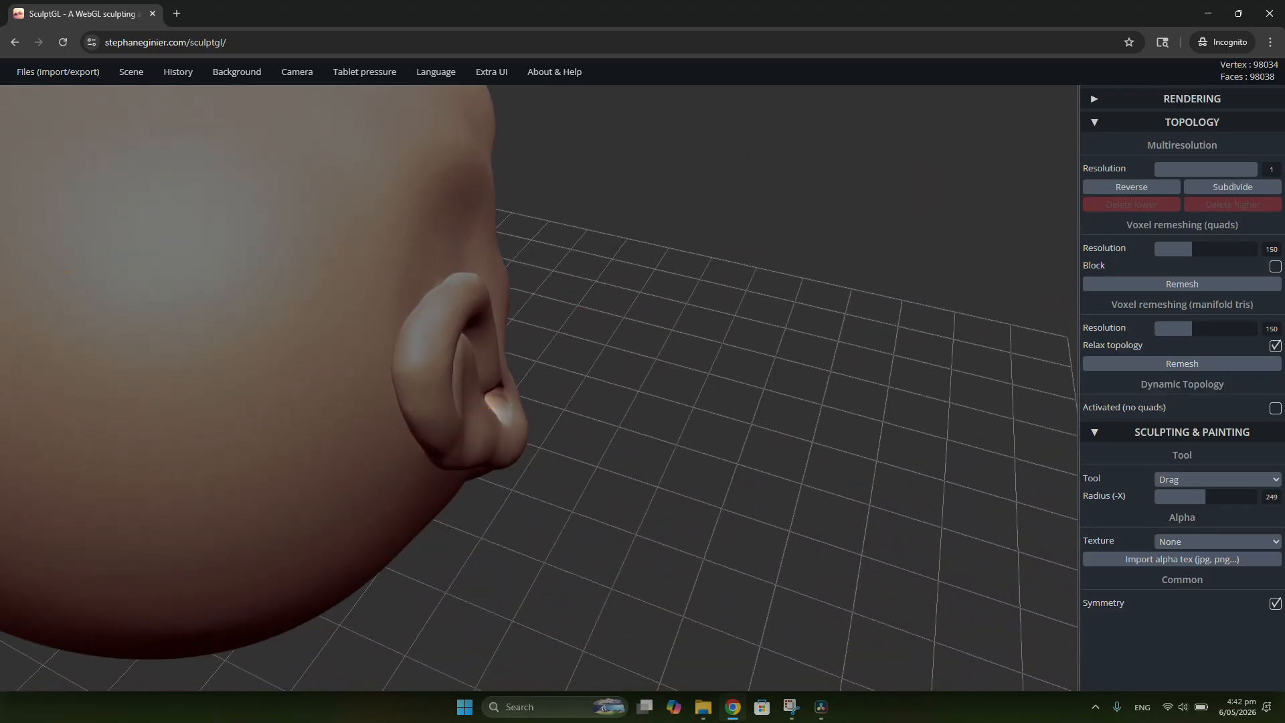
{"action": "right_click_drag", "start_coordinate": [644, 445], "coordinate": [398, 332]}
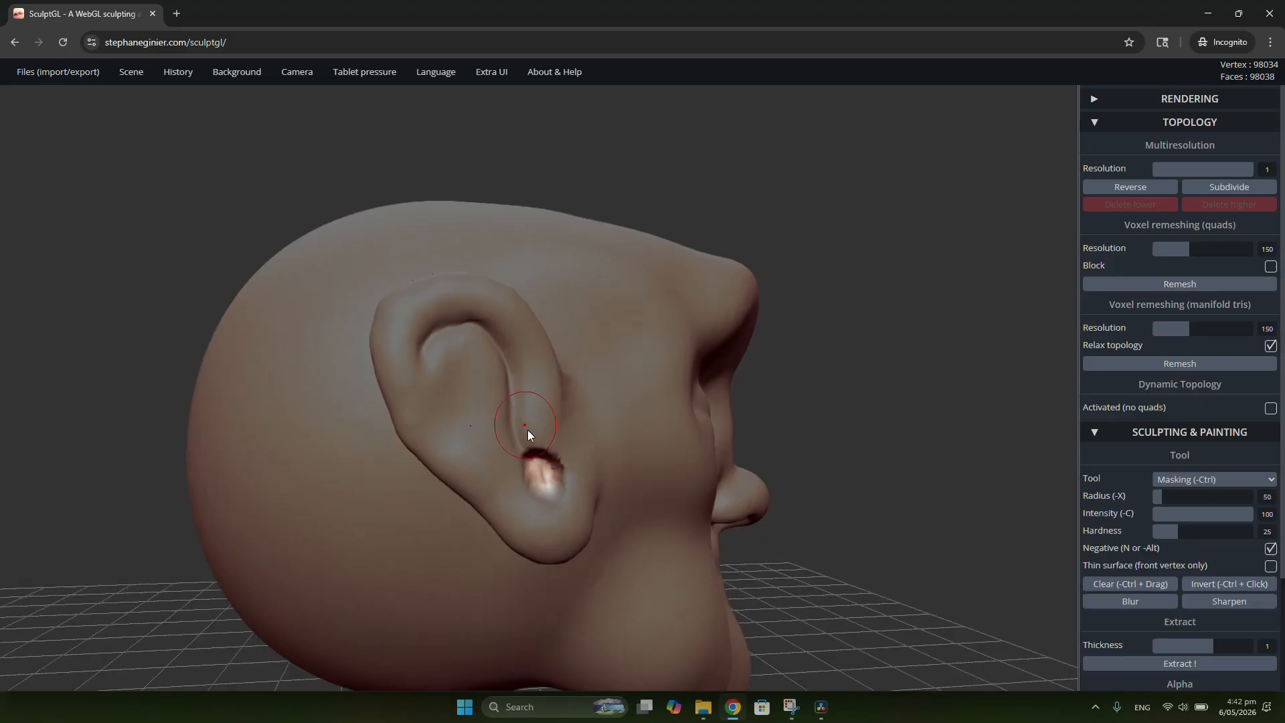
{"action": "key", "text": "ctrl+z"}
{"action": "key", "text": "ctrl+z"}
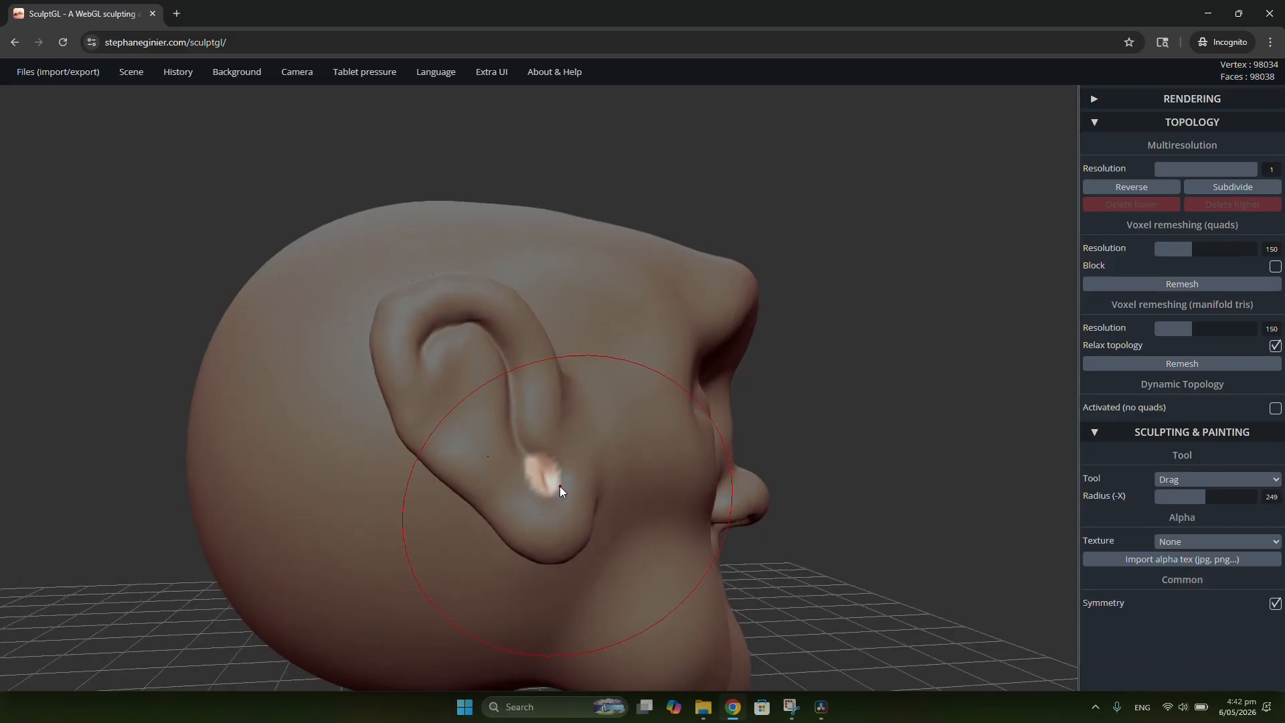
Step: Push the unmasked ear canal deeper into the head with the Drag tool at radius 249, and clear the mask
{"action": "mouse_move", "coordinate": [549, 489]}
{"action": "right_mouse_down"}
{"action": "mouse_move", "coordinate": [400, 496]}
{"action": "mouse_move", "coordinate": [518, 501]}
{"action": "mouse_move", "coordinate": [575, 477]}
{"action": "right_mouse_up"}
{"action": "left_click_drag", "start_coordinate": [573, 478], "coordinate": [663, 495]}
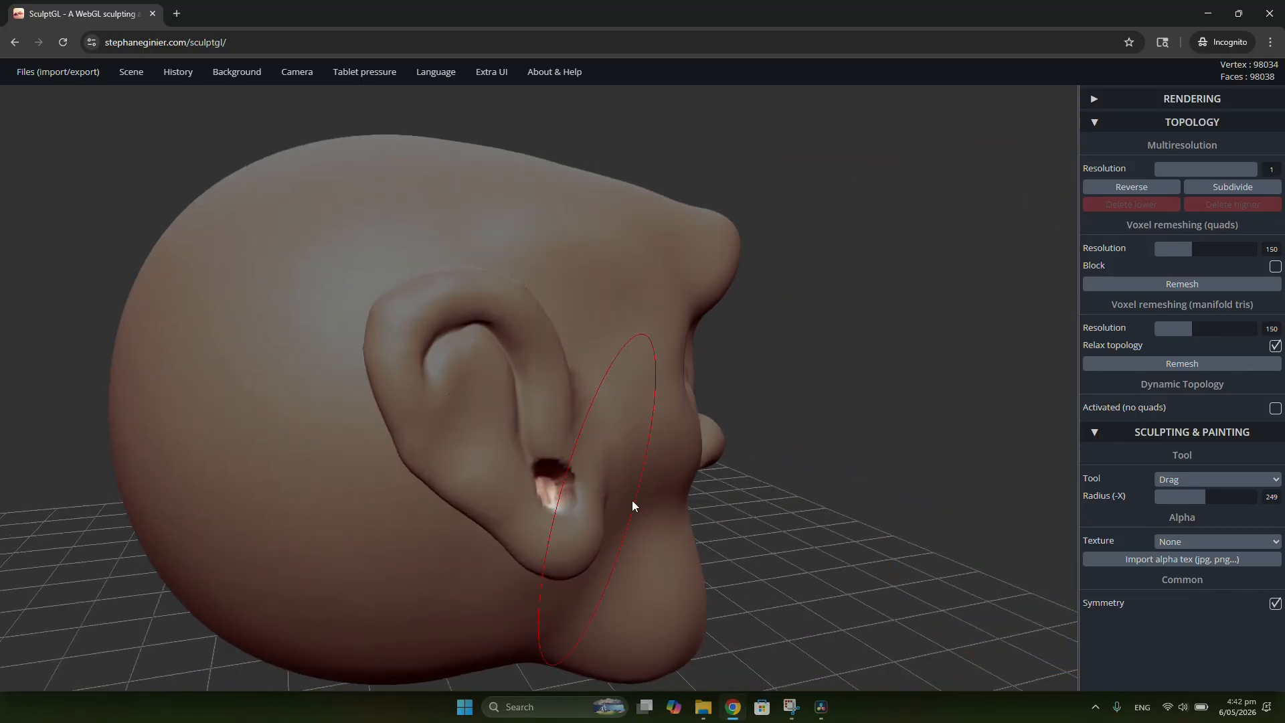
{"action": "mouse_move", "coordinate": [633, 503]}
{"action": "right_mouse_down"}
{"action": "mouse_move", "coordinate": [410, 492]}
{"action": "mouse_move", "coordinate": [495, 485]}
{"action": "right_mouse_up"}
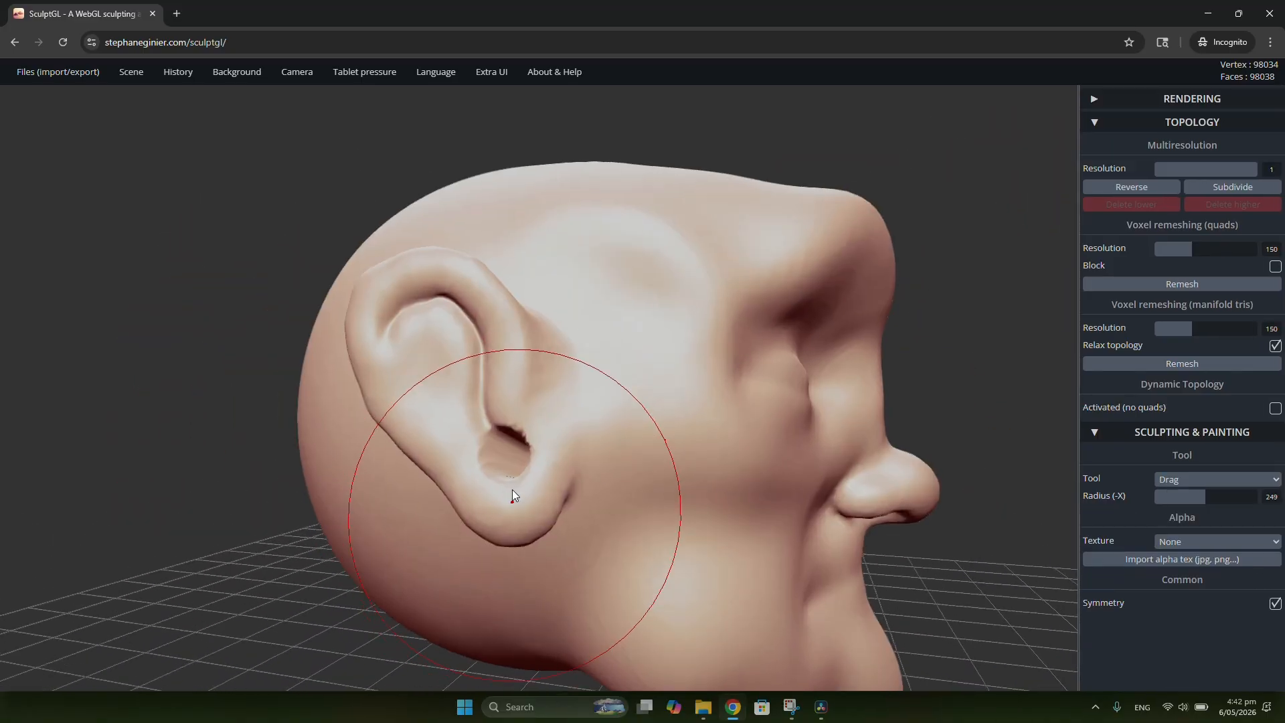
{"action": "scroll", "coordinate": [512, 489], "scroll_direction": "up", "scroll_amount": 5}
{"action": "scroll", "coordinate": [500, 402], "scroll_direction": "up", "scroll_amount": 4}
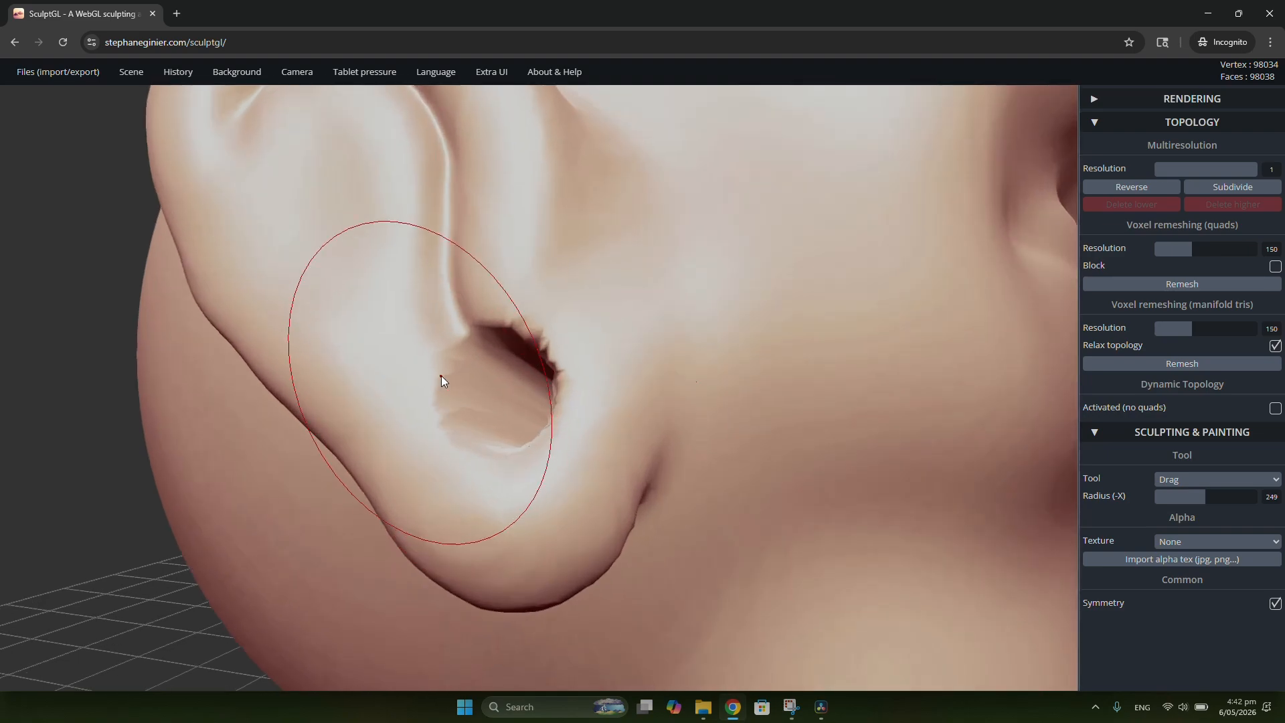
Step: Shape and smooth the edges of the ear canal opening, and voxel remesh the head in quads at resolution 150
{"action": "left_click_drag", "start_coordinate": [447, 343], "coordinate": [452, 369], "text": "shift"}
{"action": "mouse_move", "coordinate": [491, 439]}
{"action": "left_mouse_down", "text": "shift"}
{"action": "mouse_move", "coordinate": [544, 383]}
{"action": "mouse_move", "coordinate": [550, 336]}
{"action": "left_mouse_up", "text": "shift"}
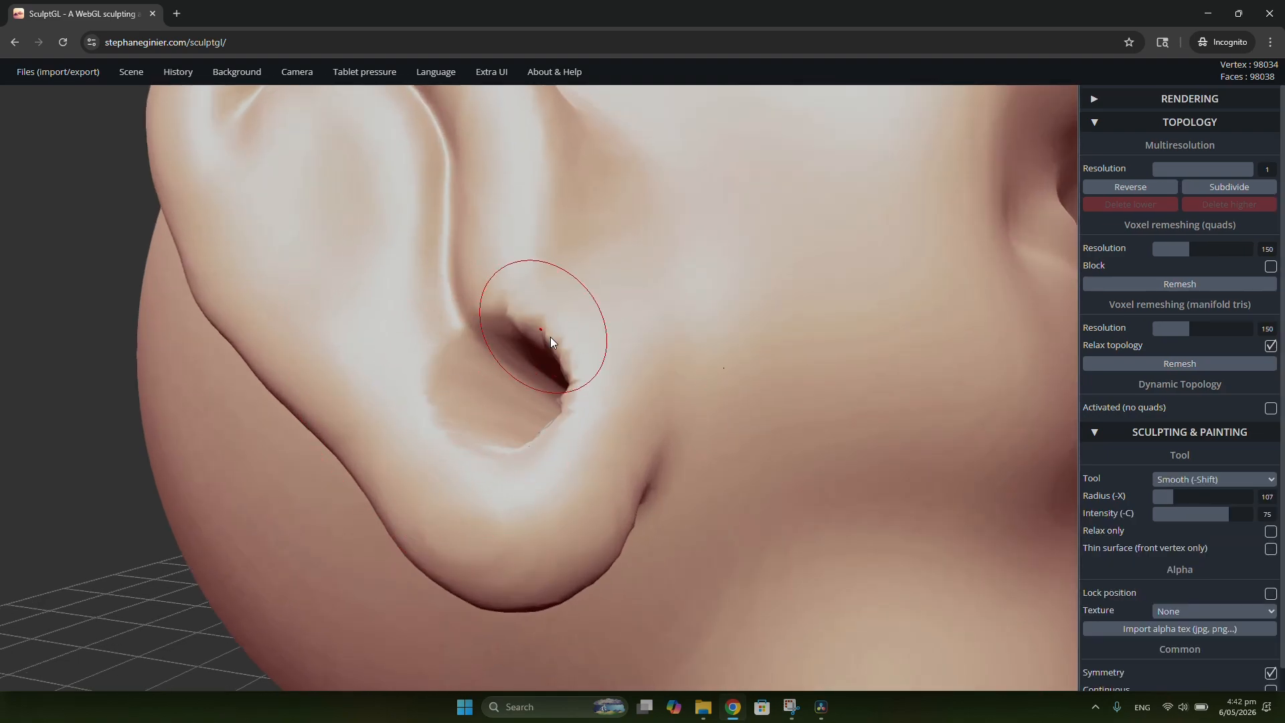
{"action": "left_click", "coordinate": [1182, 284]}
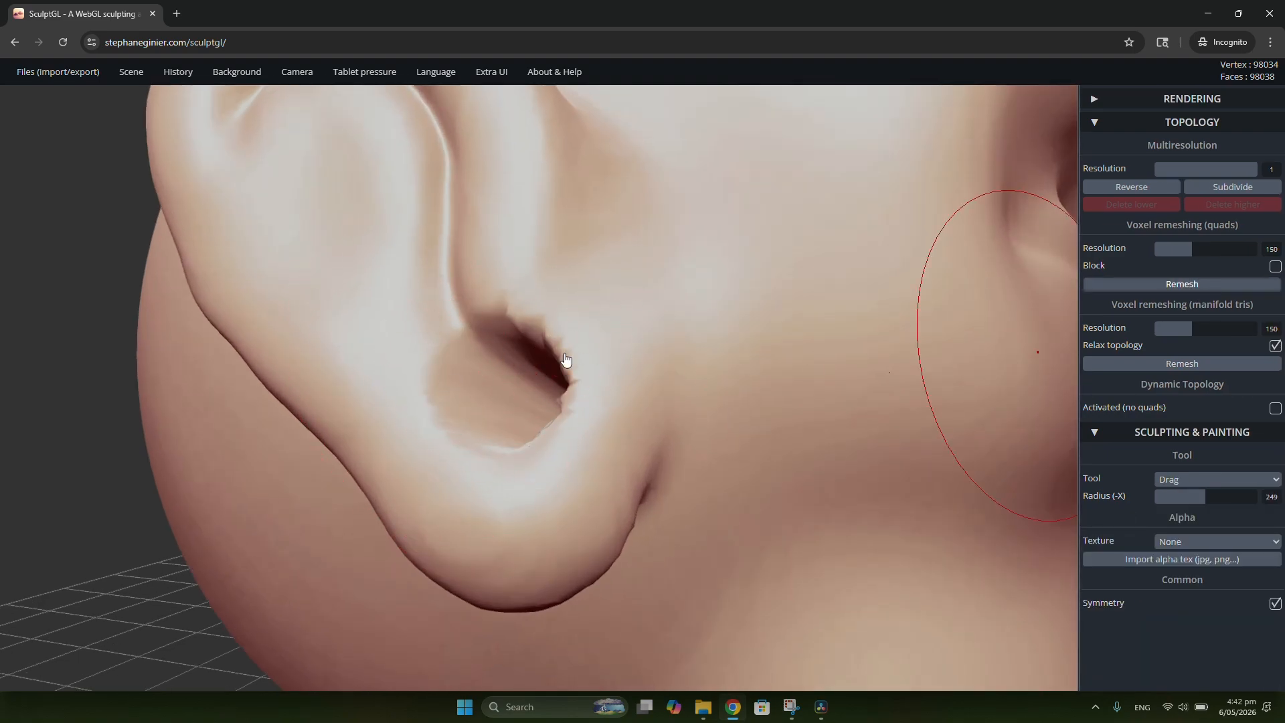
{"action": "mouse_move", "coordinate": [524, 330]}
{"action": "right_mouse_down"}
{"action": "mouse_move", "coordinate": [602, 284]}
{"action": "mouse_move", "coordinate": [657, 300]}
{"action": "mouse_move", "coordinate": [495, 323]}
{"action": "mouse_move", "coordinate": [522, 339]}
{"action": "right_mouse_up"}
{"action": "scroll", "coordinate": [670, 308], "scroll_direction": "down", "scroll_amount": 5}
{"action": "scroll", "coordinate": [528, 342], "scroll_direction": "up", "scroll_amount": 5}
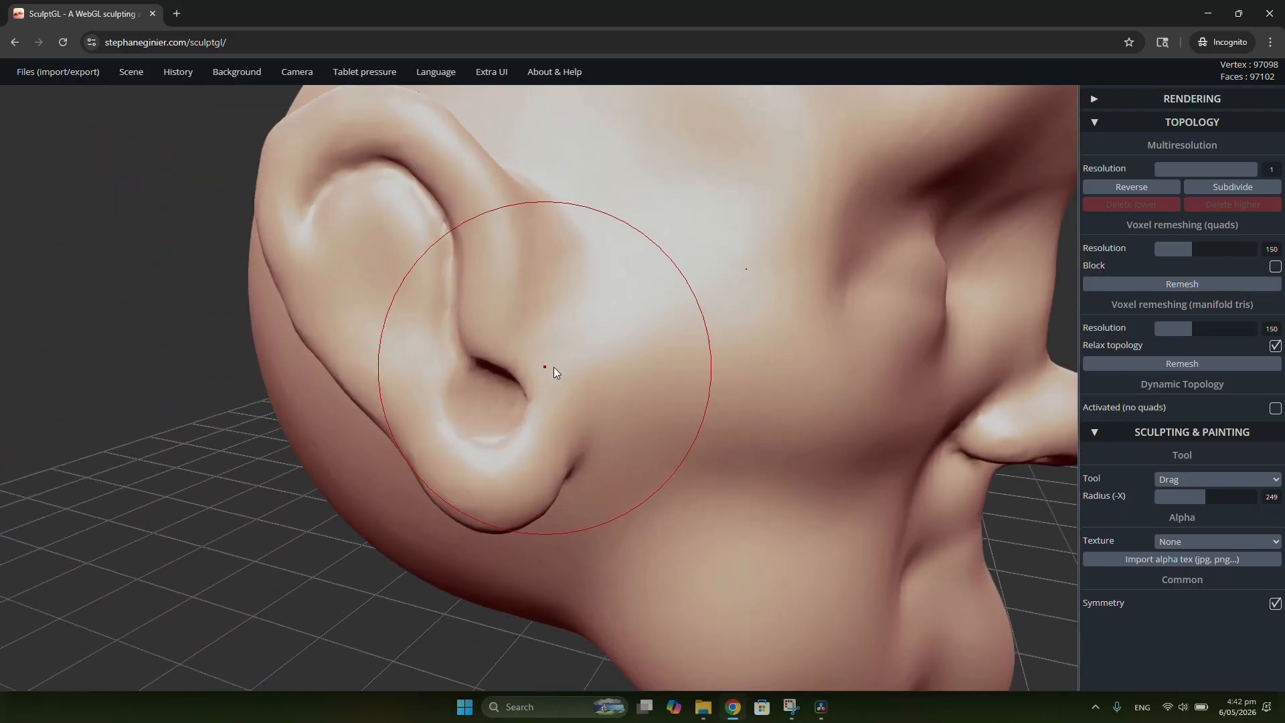
Step: Inflate the flap in front of the ear canal with the Inflate tool at radius 146 and intensity 30
{"action": "left_click", "coordinate": [1205, 479]}
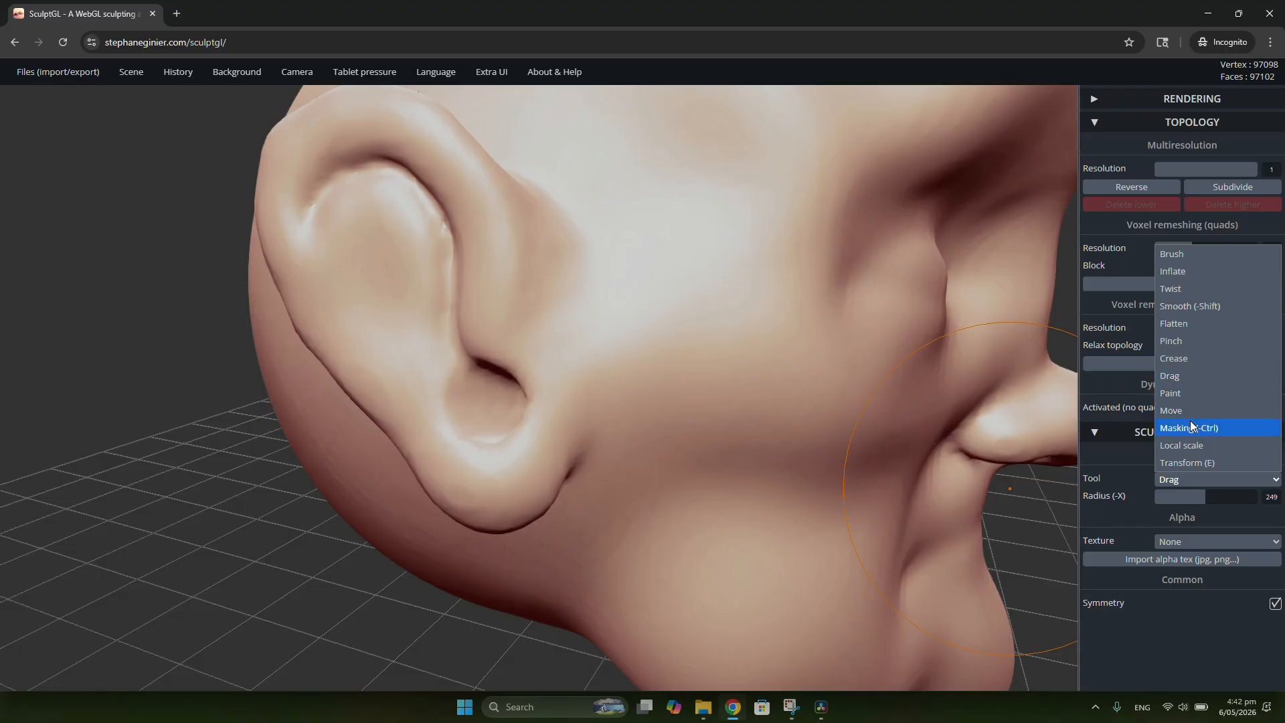
{"action": "left_click", "coordinate": [1195, 270]}
{"action": "scroll", "coordinate": [431, 397], "scroll_direction": "up", "scroll_amount": 2}
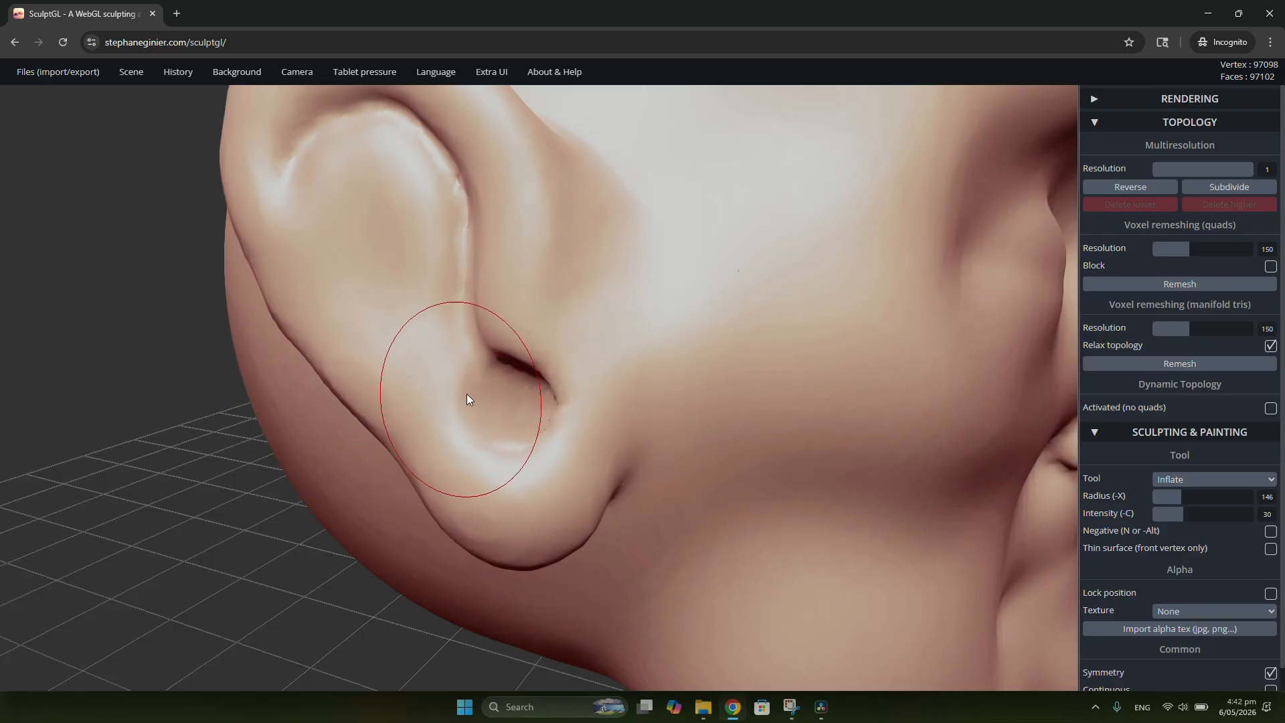
{"action": "scroll", "coordinate": [472, 397], "scroll_direction": "down", "scroll_amount": 5}
{"action": "right_click_drag", "start_coordinate": [576, 391], "coordinate": [525, 407]}
{"action": "scroll", "coordinate": [557, 371], "scroll_direction": "up", "scroll_amount": 4}
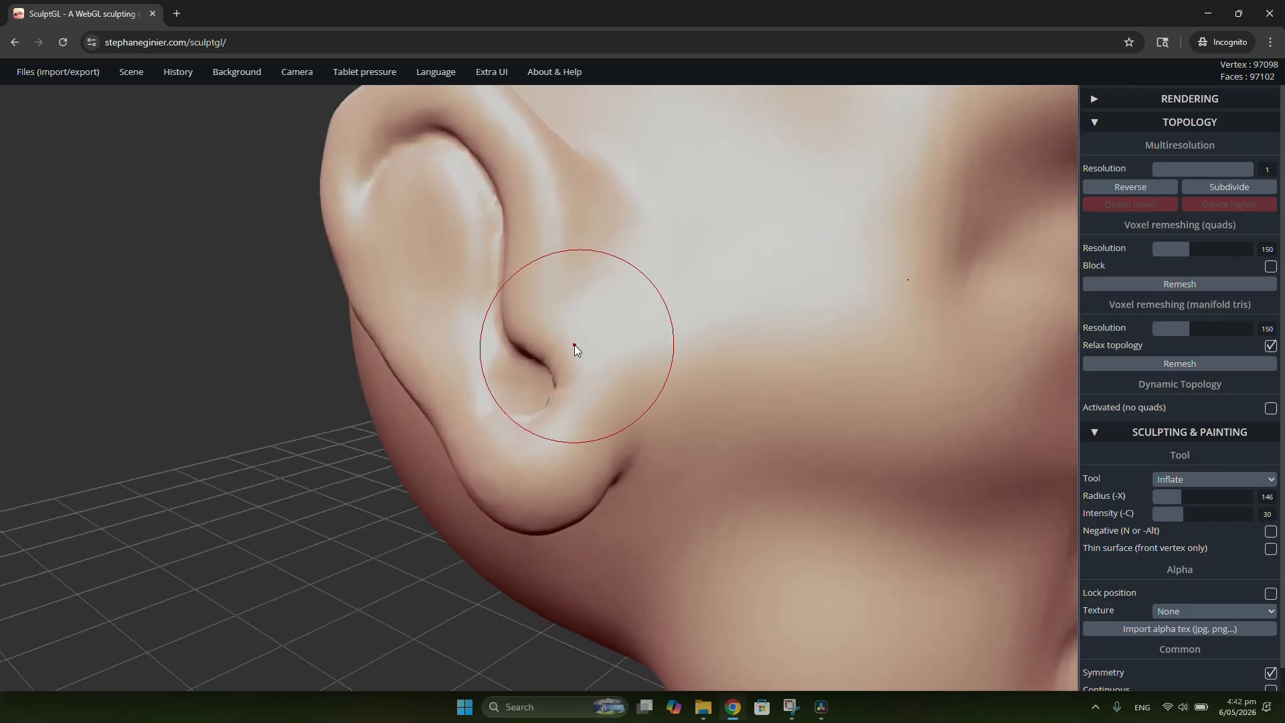
{"action": "mouse_move", "coordinate": [575, 344]}
{"action": "right_mouse_down"}
{"action": "mouse_move", "coordinate": [528, 336]}
{"action": "mouse_move", "coordinate": [544, 322]}
{"action": "mouse_move", "coordinate": [562, 343]}
{"action": "right_mouse_up"}
Step: Shape the flap in front of the ear canal with the Drag tool at radius 109, and smooth around it
{"action": "key", "text": "8"}
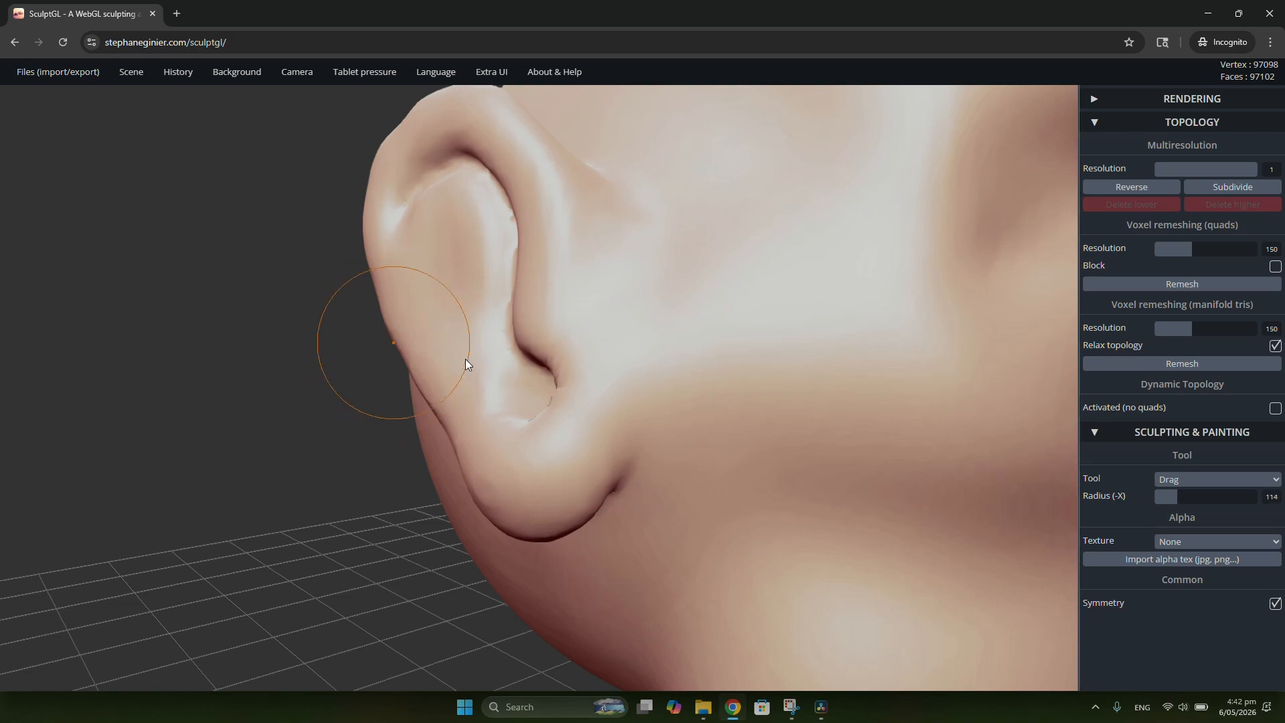
{"action": "key", "text": "x"}
{"action": "left_click_drag", "start_coordinate": [553, 348], "coordinate": [535, 314]}
{"action": "mouse_move", "coordinate": [536, 313]}
{"action": "right_mouse_down"}
{"action": "mouse_move", "coordinate": [738, 306]}
{"action": "mouse_move", "coordinate": [760, 356]}
{"action": "mouse_move", "coordinate": [669, 335]}
{"action": "right_mouse_up"}
{"action": "scroll", "coordinate": [529, 214], "scroll_direction": "up", "scroll_amount": 4}
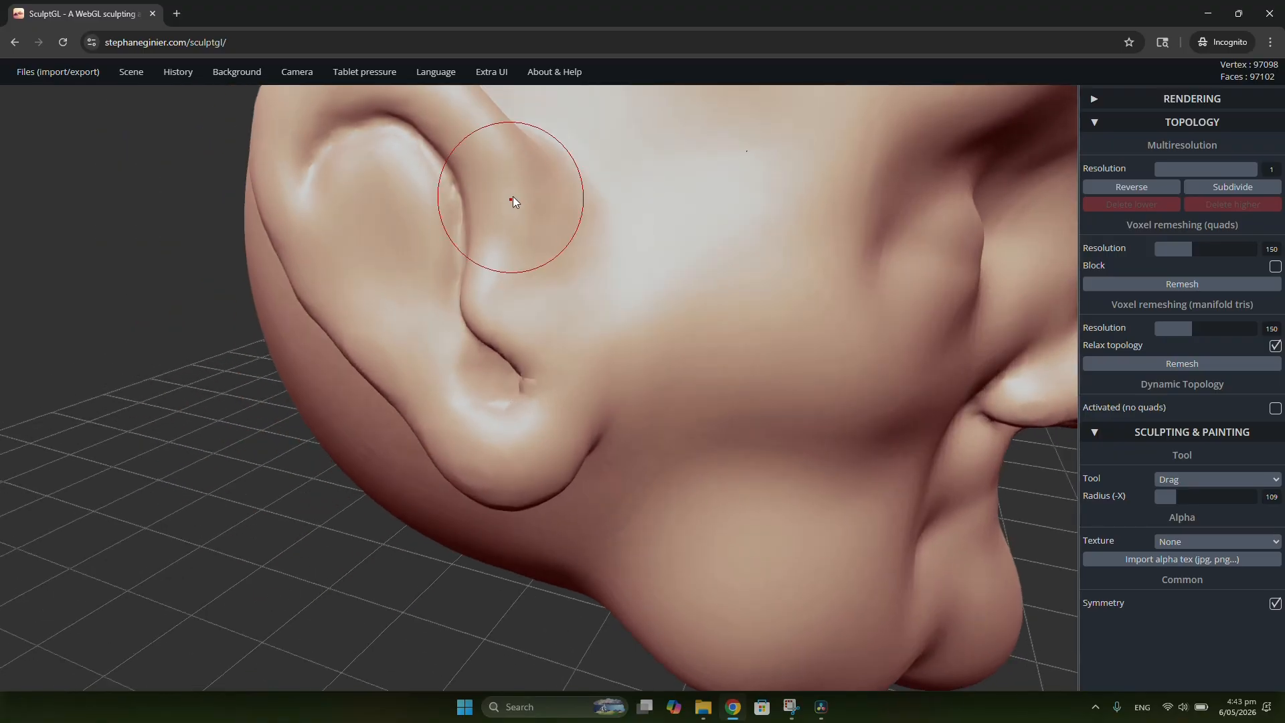
{"action": "scroll", "coordinate": [536, 210], "scroll_direction": "down", "scroll_amount": 3}
{"action": "left_click_drag", "start_coordinate": [595, 358], "coordinate": [604, 395], "text": "shift"}
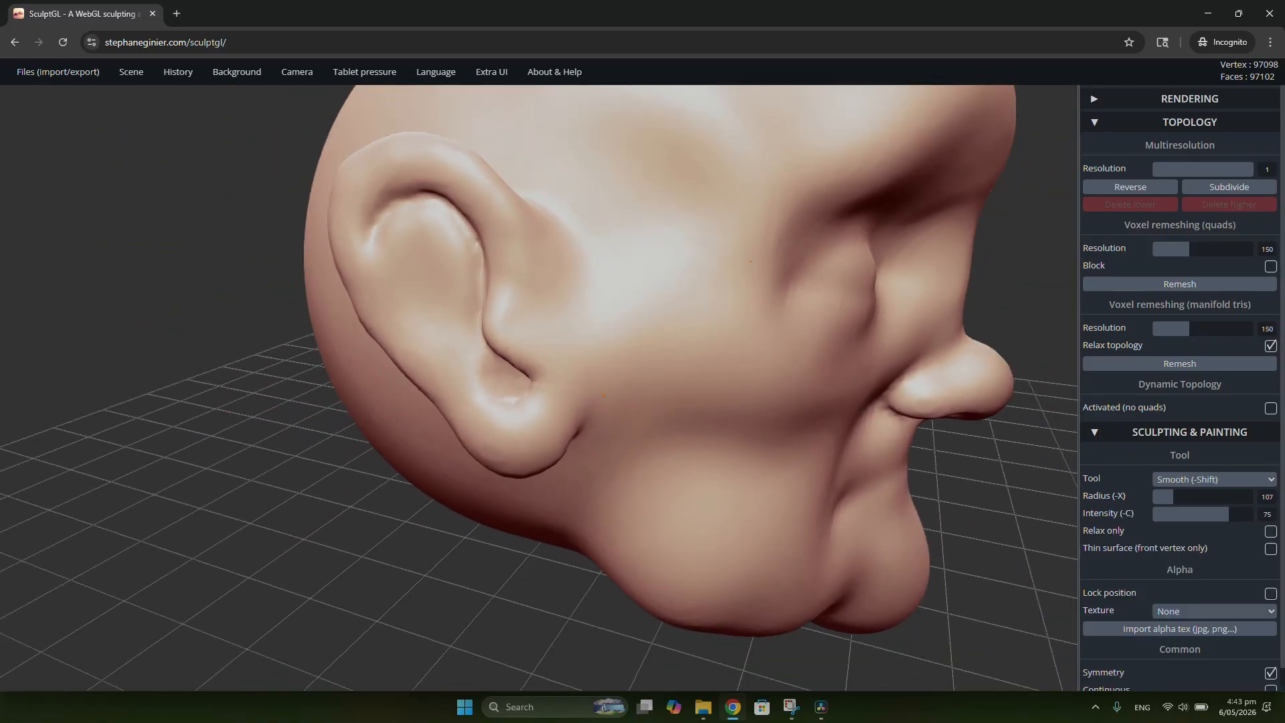
Step: Carve a groove down the rear inner edge of the ear with the negative Crease tool at radius 61 and intensity 75
{"action": "scroll", "coordinate": [614, 394], "scroll_direction": "down", "scroll_amount": 5}
{"action": "right_click_drag", "start_coordinate": [545, 371], "coordinate": [493, 324]}
{"action": "scroll", "coordinate": [493, 324], "scroll_direction": "up", "scroll_amount": 2}
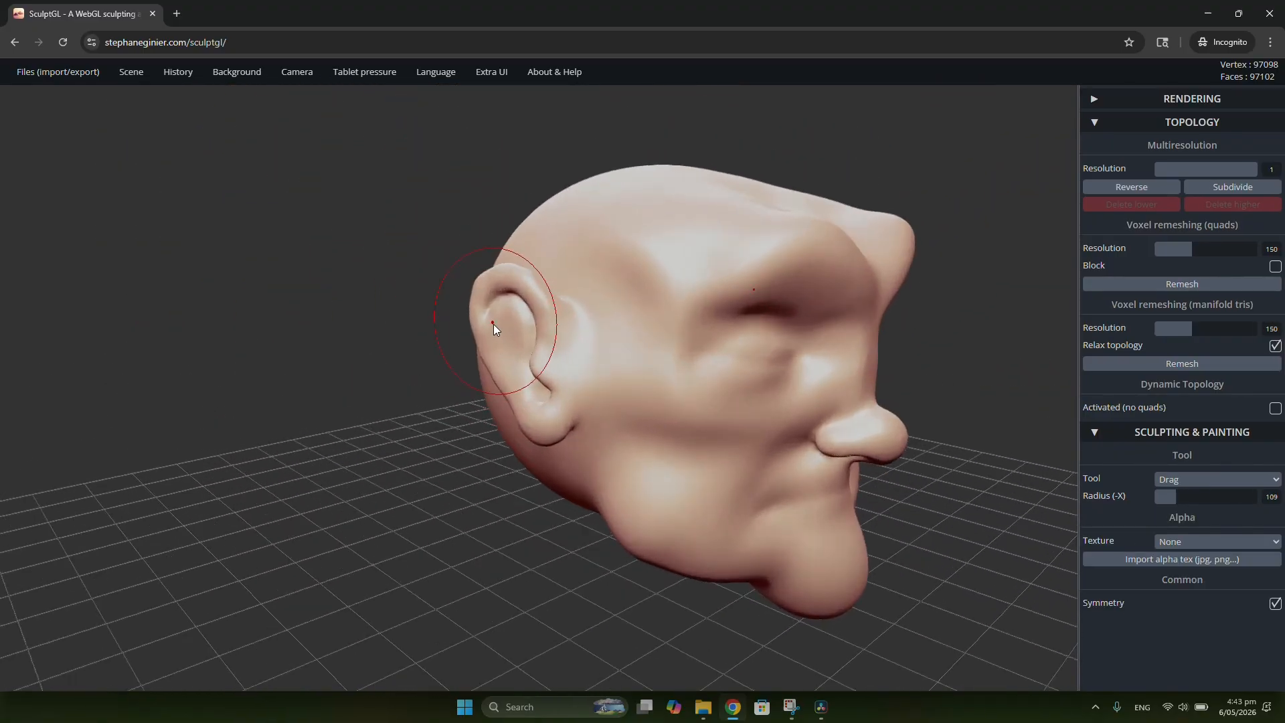
{"action": "scroll", "coordinate": [493, 324], "scroll_direction": "up", "scroll_amount": 6}
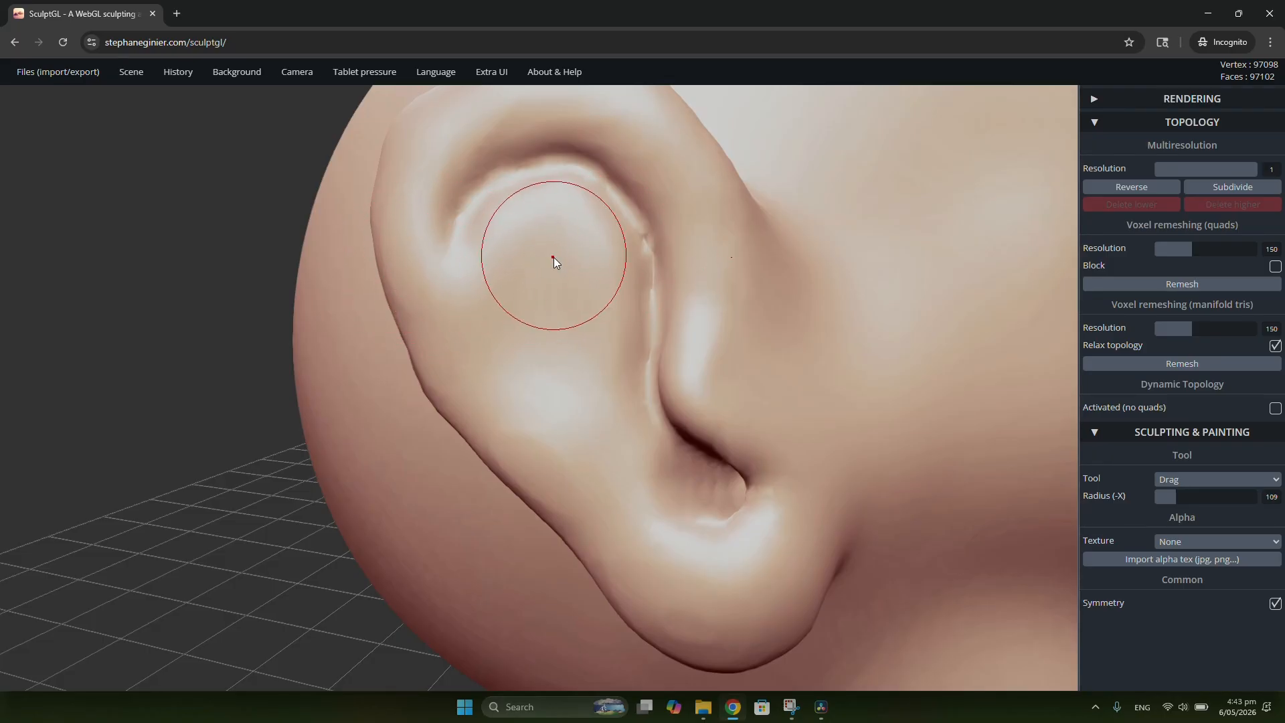
{"action": "key", "text": "7"}
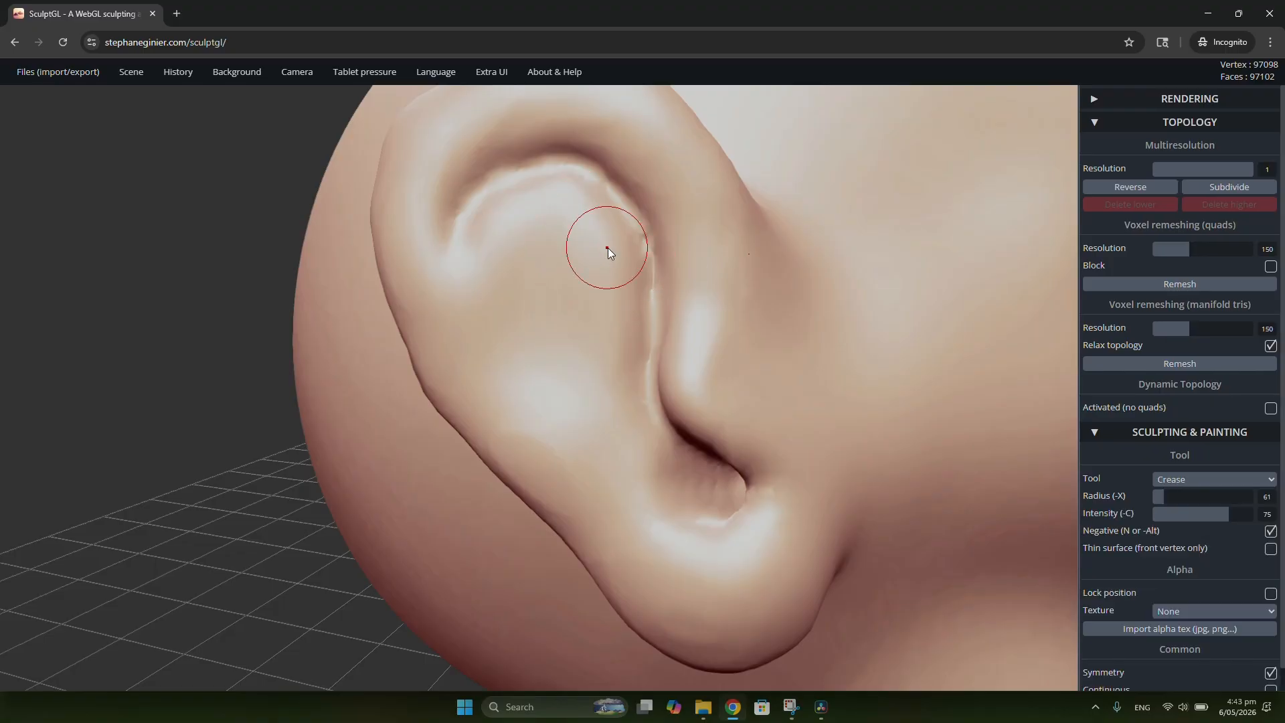
{"action": "right_click_drag", "start_coordinate": [608, 248], "coordinate": [577, 239]}
{"action": "mouse_move", "coordinate": [460, 220]}
{"action": "left_mouse_down"}
{"action": "mouse_move", "coordinate": [465, 273]}
{"action": "mouse_move", "coordinate": [506, 365]}
{"action": "left_mouse_up"}
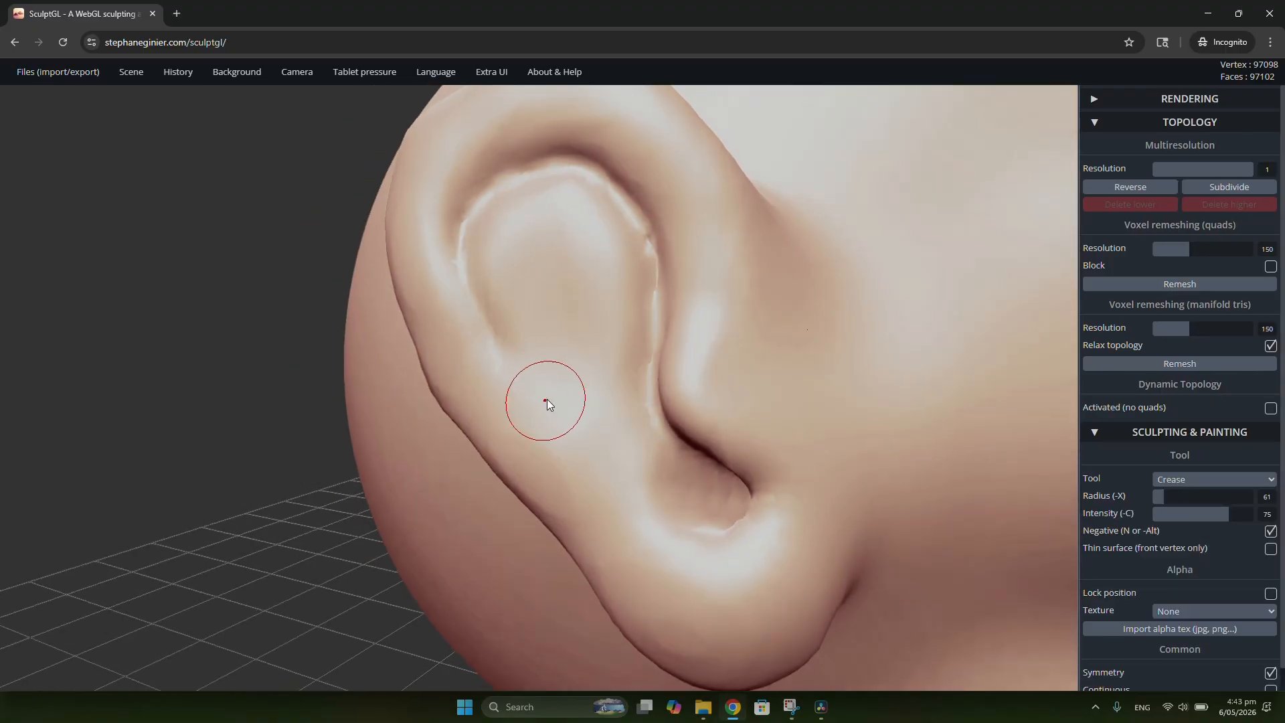
Step: Carve two diagonal folds across the ear's upper inner hollow with the negative Crease tool, and soften them
{"action": "left_click_drag", "start_coordinate": [600, 207], "coordinate": [514, 293]}
{"action": "left_click_drag", "start_coordinate": [659, 291], "coordinate": [571, 355]}
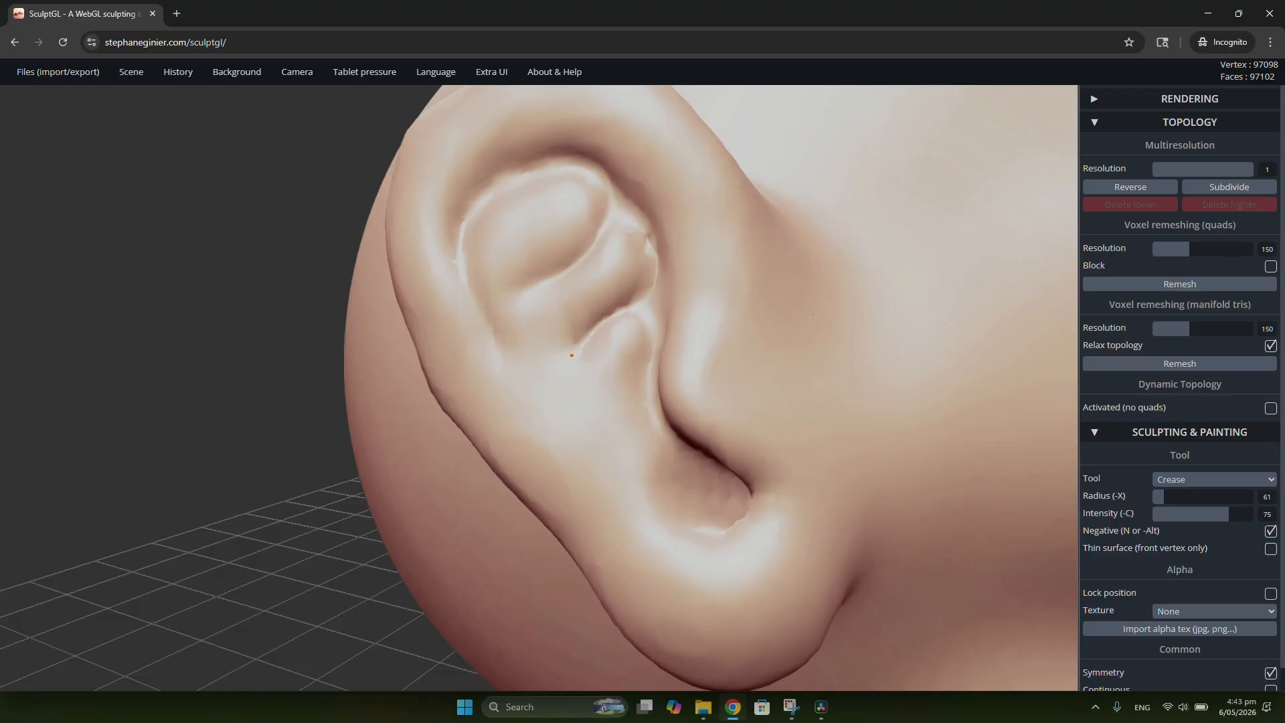
{"action": "mouse_move", "coordinate": [556, 269]}
{"action": "right_mouse_down"}
{"action": "mouse_move", "coordinate": [641, 288]}
{"action": "mouse_move", "coordinate": [548, 294]}
{"action": "right_mouse_up"}
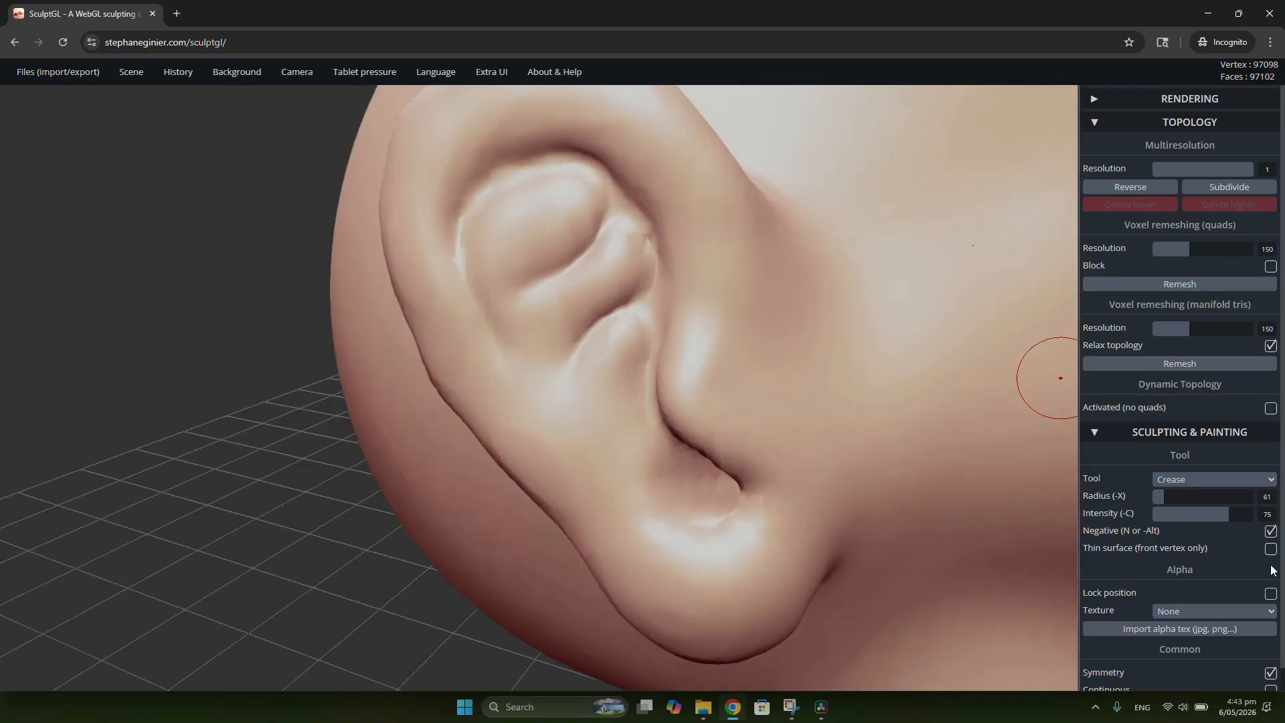
Step: Work over the ear's inner folds beside the front rim with the Inflate tool at radius 146 and intensity 30
{"action": "left_click", "coordinate": [1210, 480]}
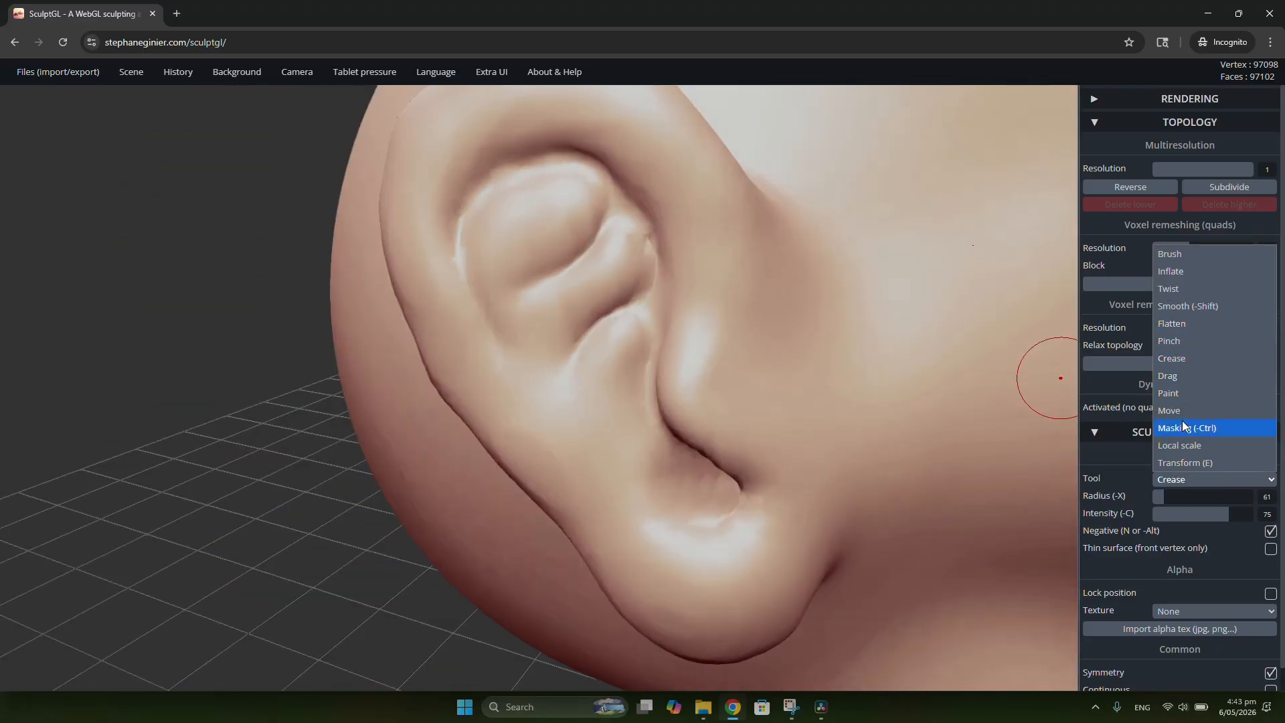
{"action": "right_click_drag", "start_coordinate": [480, 343], "coordinate": [680, 312]}
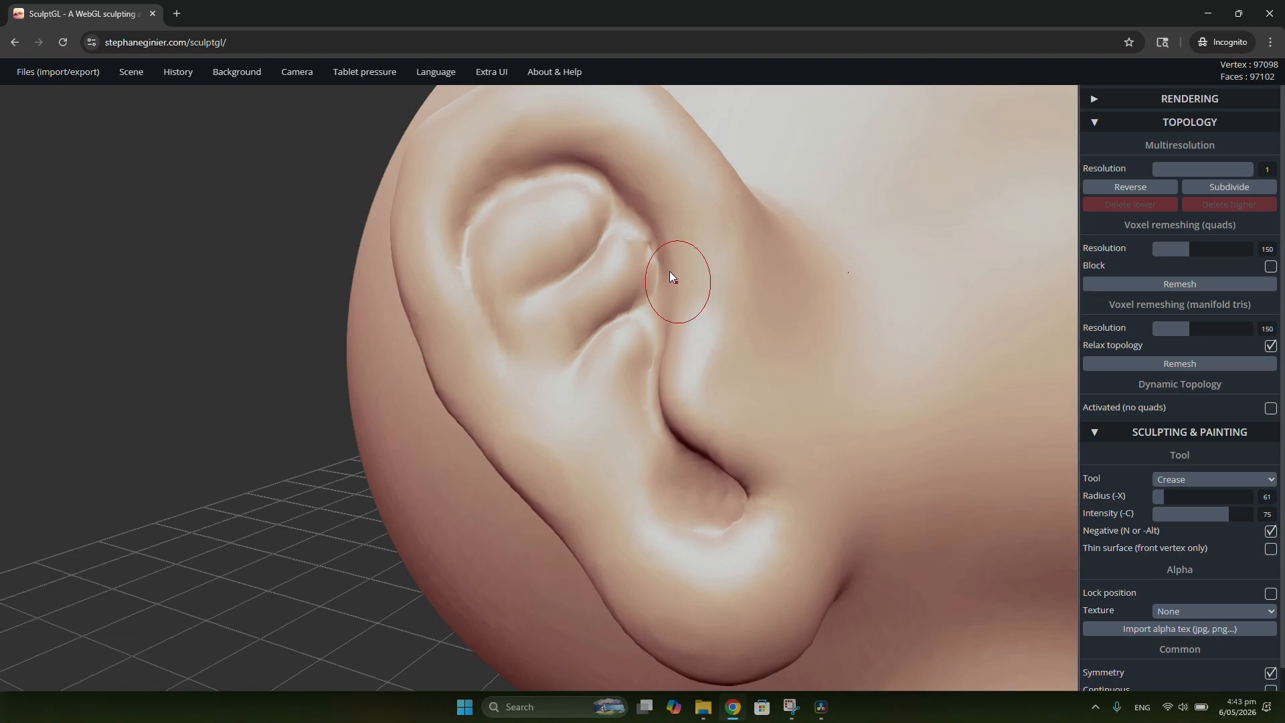
{"action": "left_click_drag", "start_coordinate": [671, 277], "coordinate": [591, 299]}
{"action": "key", "text": "2"}
{"action": "mouse_move", "coordinate": [658, 260]}
{"action": "left_mouse_down"}
{"action": "mouse_move", "coordinate": [647, 248]}
{"action": "mouse_move", "coordinate": [573, 309]}
{"action": "left_mouse_up"}
{"action": "mouse_move", "coordinate": [574, 309]}
{"action": "right_mouse_down"}
{"action": "mouse_move", "coordinate": [582, 345]}
{"action": "mouse_move", "coordinate": [557, 383]}
{"action": "mouse_move", "coordinate": [411, 411]}
{"action": "right_mouse_up"}
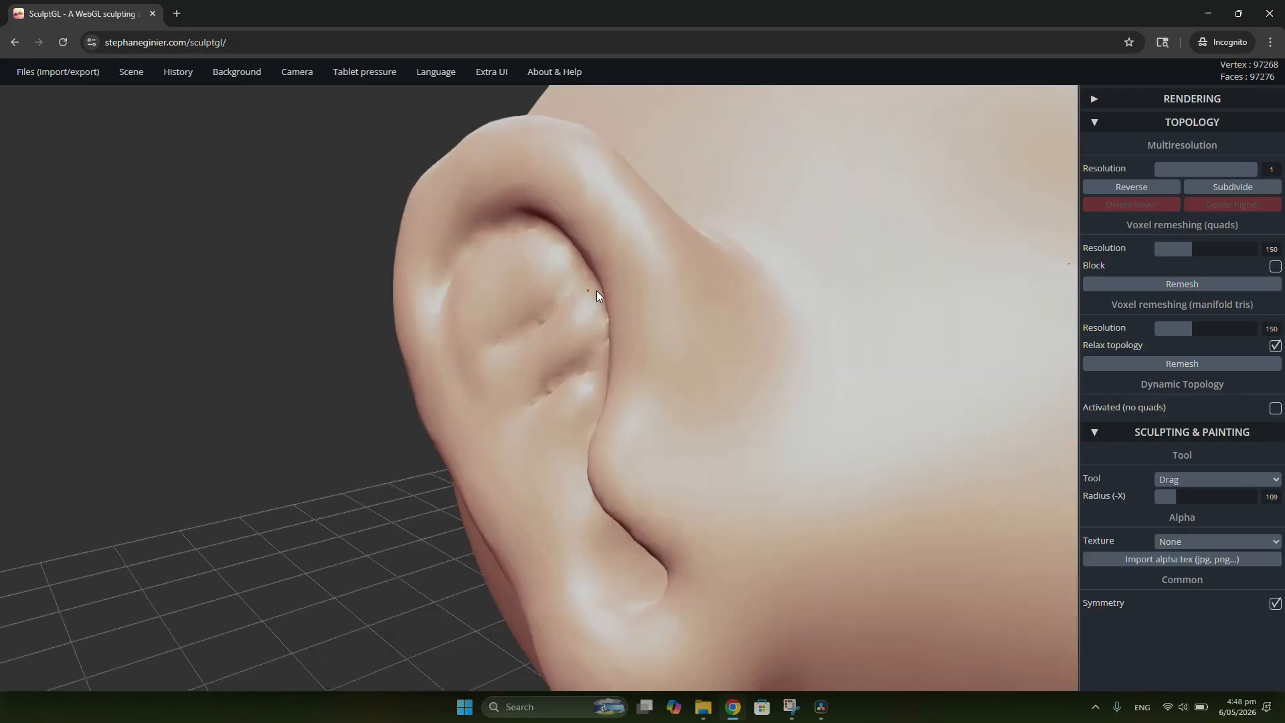
Step: Smooth the front rim of the ear at radius 107 and intensity 75
{"action": "right_click_drag", "start_coordinate": [596, 291], "coordinate": [552, 175]}
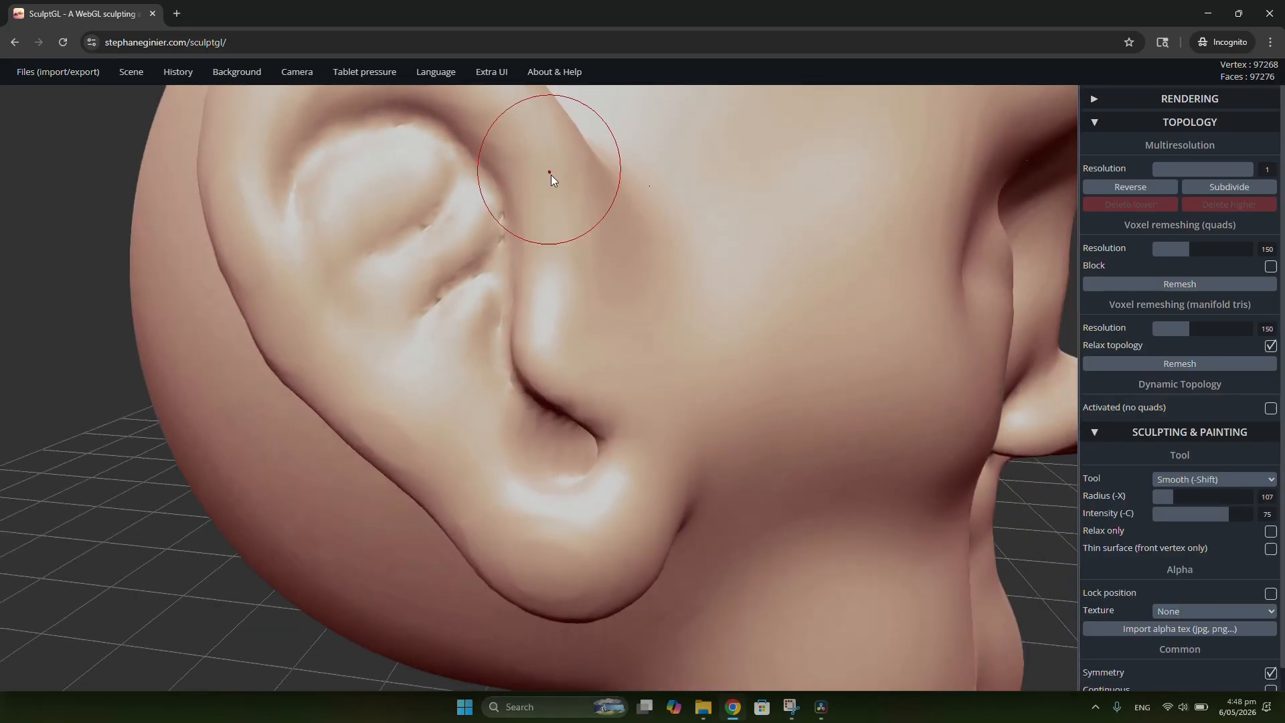
{"action": "left_click_drag", "start_coordinate": [552, 175], "coordinate": [570, 208], "text": "shift"}
{"action": "right_click_drag", "start_coordinate": [569, 208], "coordinate": [555, 246]}
Step: Hollow out the ear's upper inner area beneath the rim with the negative clay Brush at radius 127 and intensity 57
{"action": "left_click", "coordinate": [1202, 479]}
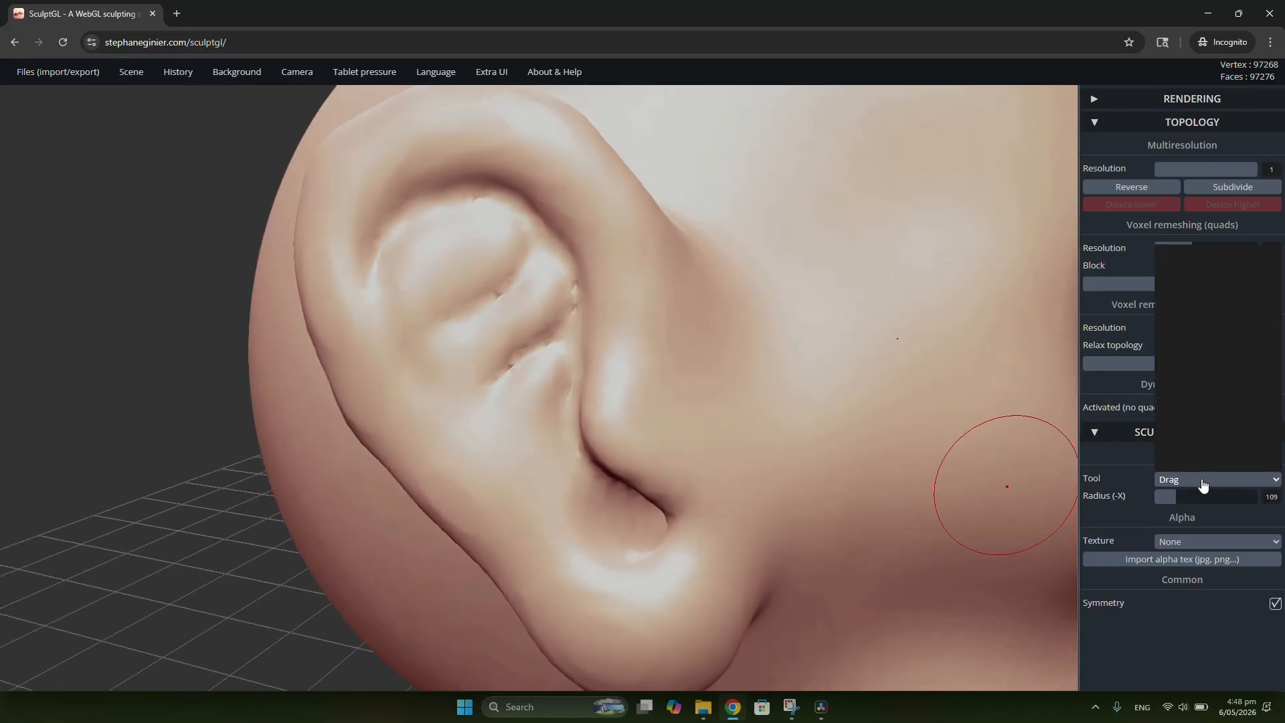
{"action": "left_click", "coordinate": [1189, 256]}
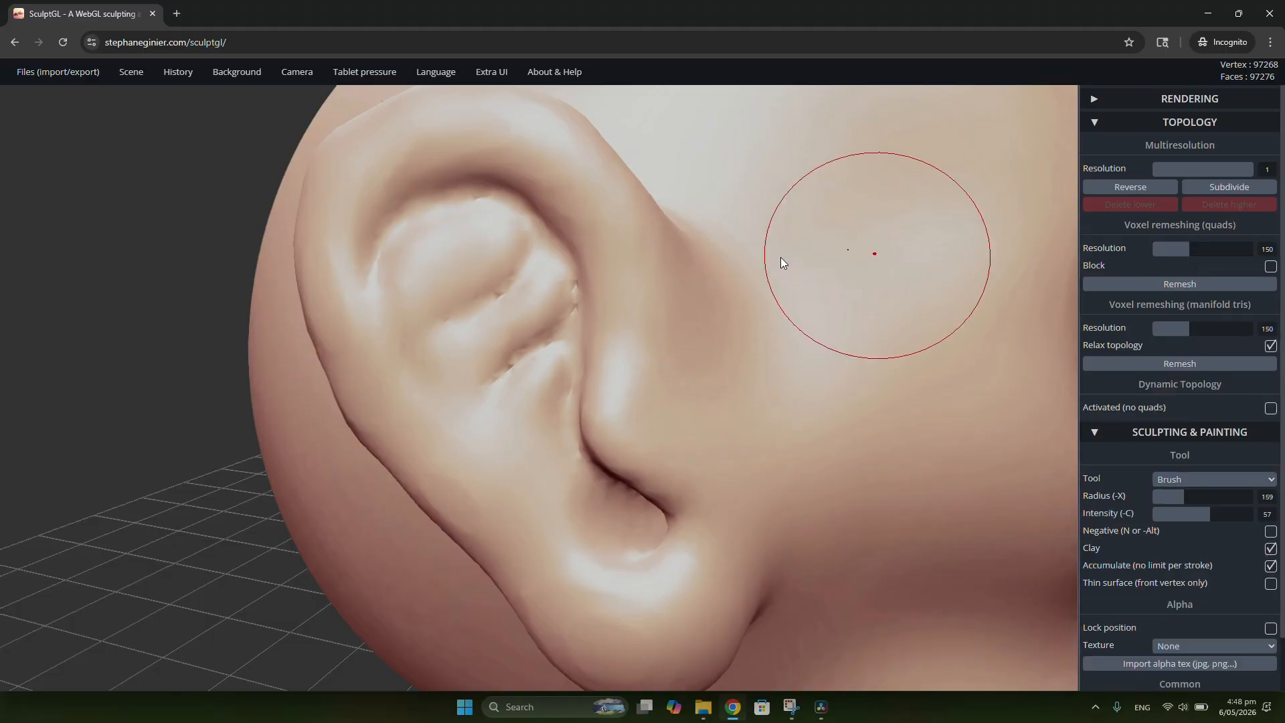
{"action": "scroll", "coordinate": [556, 268], "scroll_direction": "up", "scroll_amount": 5}
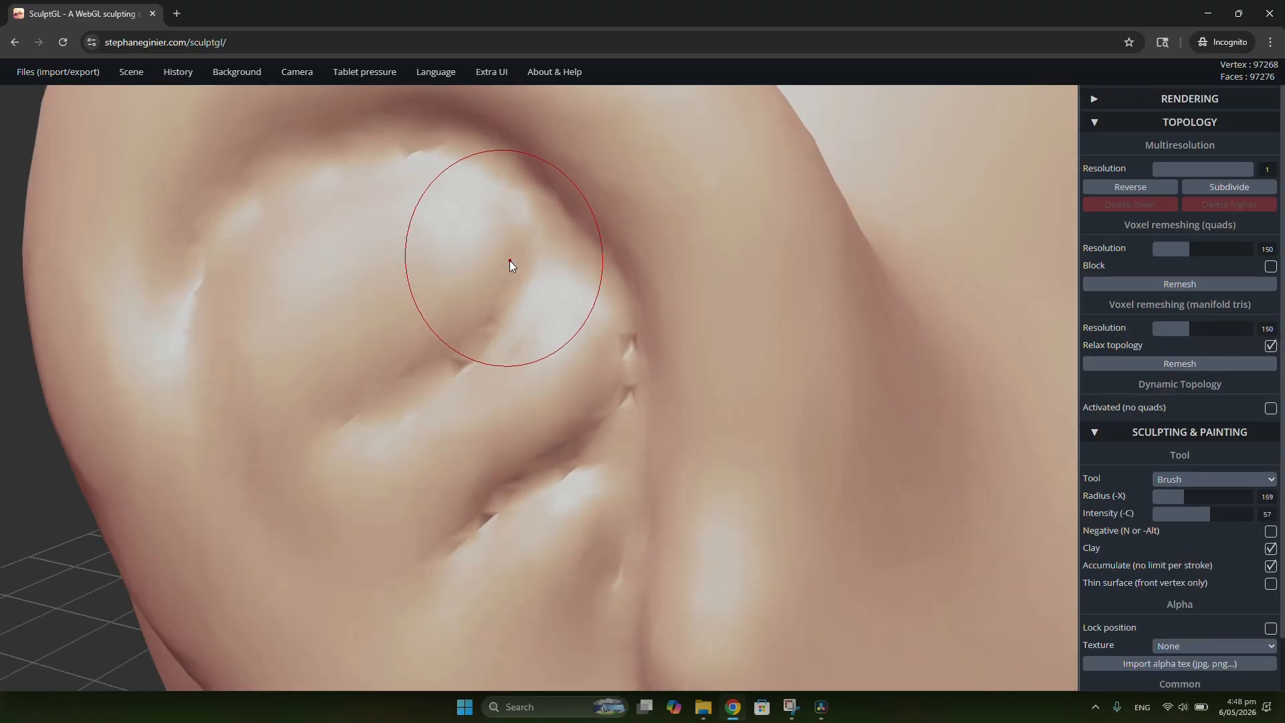
{"action": "key", "text": "x"}
{"action": "left_click_drag", "start_coordinate": [502, 228], "coordinate": [449, 292], "text": "alt"}
{"action": "left_click_drag", "start_coordinate": [462, 167], "coordinate": [464, 267], "text": "alt"}
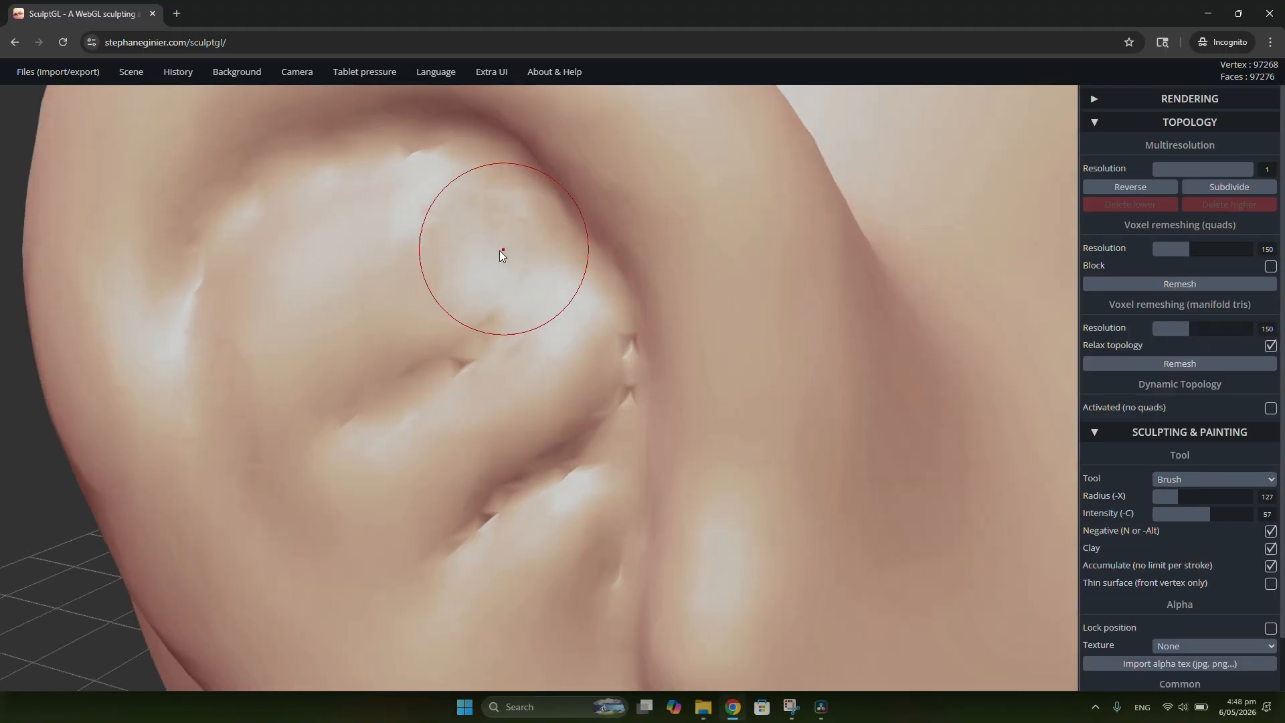
{"action": "left_click_drag", "start_coordinate": [514, 185], "coordinate": [403, 307], "text": "alt"}
{"action": "left_click_drag", "start_coordinate": [506, 157], "coordinate": [468, 279], "text": "alt"}
{"action": "left_click_drag", "start_coordinate": [428, 141], "coordinate": [432, 254], "text": "alt"}
{"action": "left_click_drag", "start_coordinate": [448, 185], "coordinate": [336, 258], "text": "alt"}
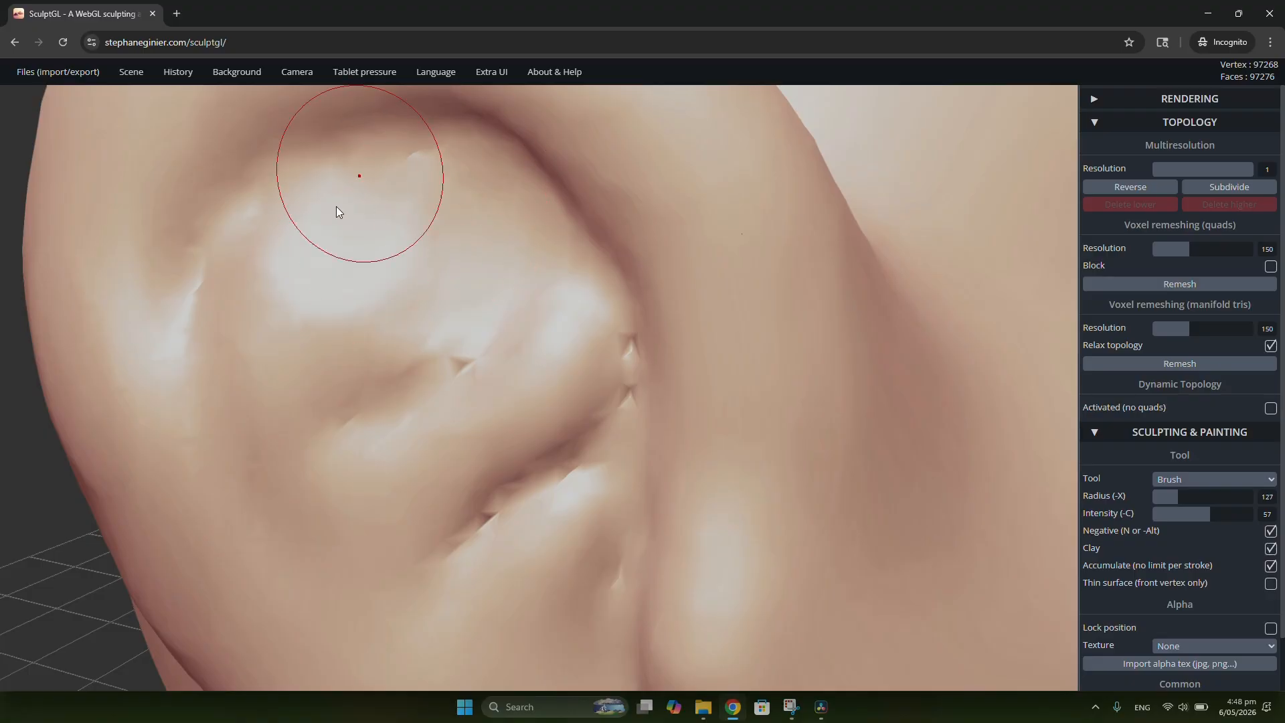
{"action": "left_click_drag", "start_coordinate": [336, 209], "coordinate": [333, 290], "text": "alt"}
{"action": "left_click_drag", "start_coordinate": [506, 240], "coordinate": [386, 338], "text": "alt"}
{"action": "left_click_drag", "start_coordinate": [429, 276], "coordinate": [318, 375], "text": "alt"}
{"action": "mouse_move", "coordinate": [435, 200]}
{"action": "left_mouse_down", "text": "alt"}
{"action": "mouse_move", "coordinate": [275, 265]}
{"action": "mouse_move", "coordinate": [269, 335]}
{"action": "left_mouse_up", "text": "alt"}
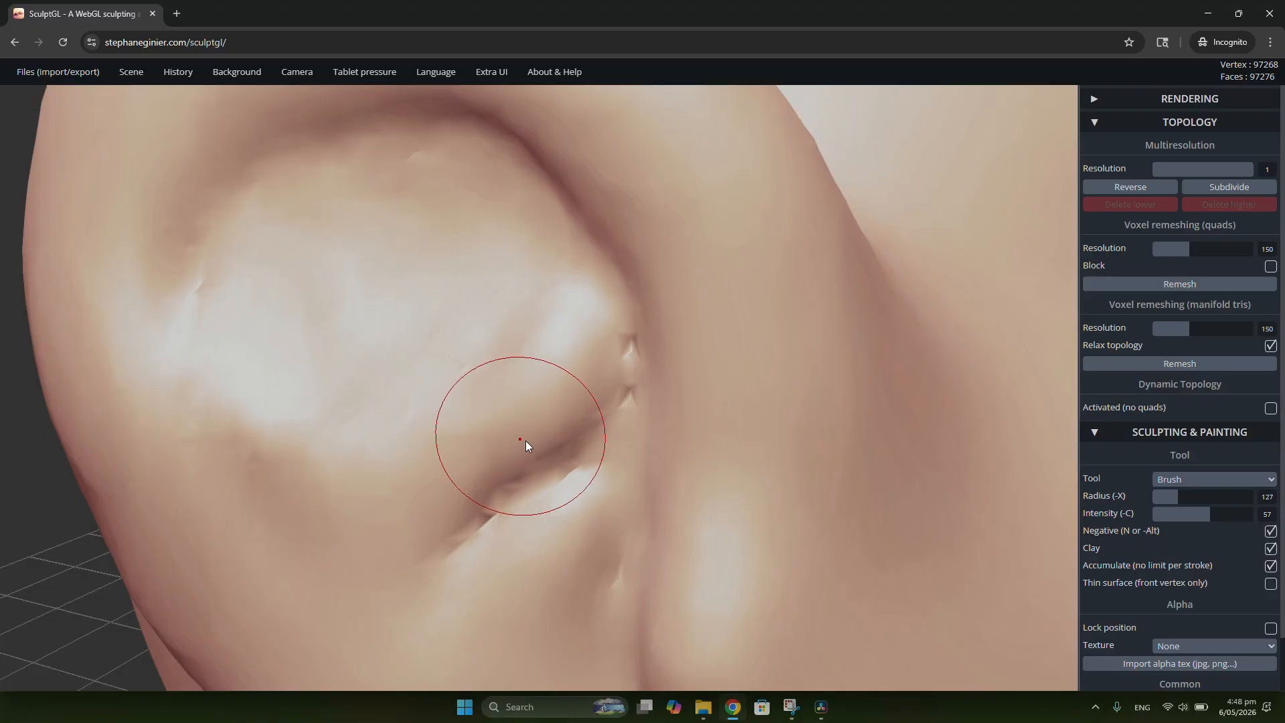
Step: Rework the lower inner fold of the ear beside the front rim with the Brush at radius 127 and intensity 57
{"action": "scroll", "coordinate": [525, 441], "scroll_direction": "down", "scroll_amount": 3}
{"action": "mouse_move", "coordinate": [468, 504]}
{"action": "right_mouse_down"}
{"action": "mouse_move", "coordinate": [626, 452]}
{"action": "mouse_move", "coordinate": [597, 474]}
{"action": "right_mouse_up"}
{"action": "scroll", "coordinate": [596, 474], "scroll_direction": "up", "scroll_amount": 2}
{"action": "left_click_drag", "start_coordinate": [549, 471], "coordinate": [566, 503], "text": "alt"}
{"action": "left_click_drag", "start_coordinate": [576, 454], "coordinate": [582, 489], "text": "alt"}
{"action": "scroll", "coordinate": [574, 478], "scroll_direction": "down", "scroll_amount": 4}
{"action": "right_click_drag", "start_coordinate": [569, 476], "coordinate": [283, 436]}
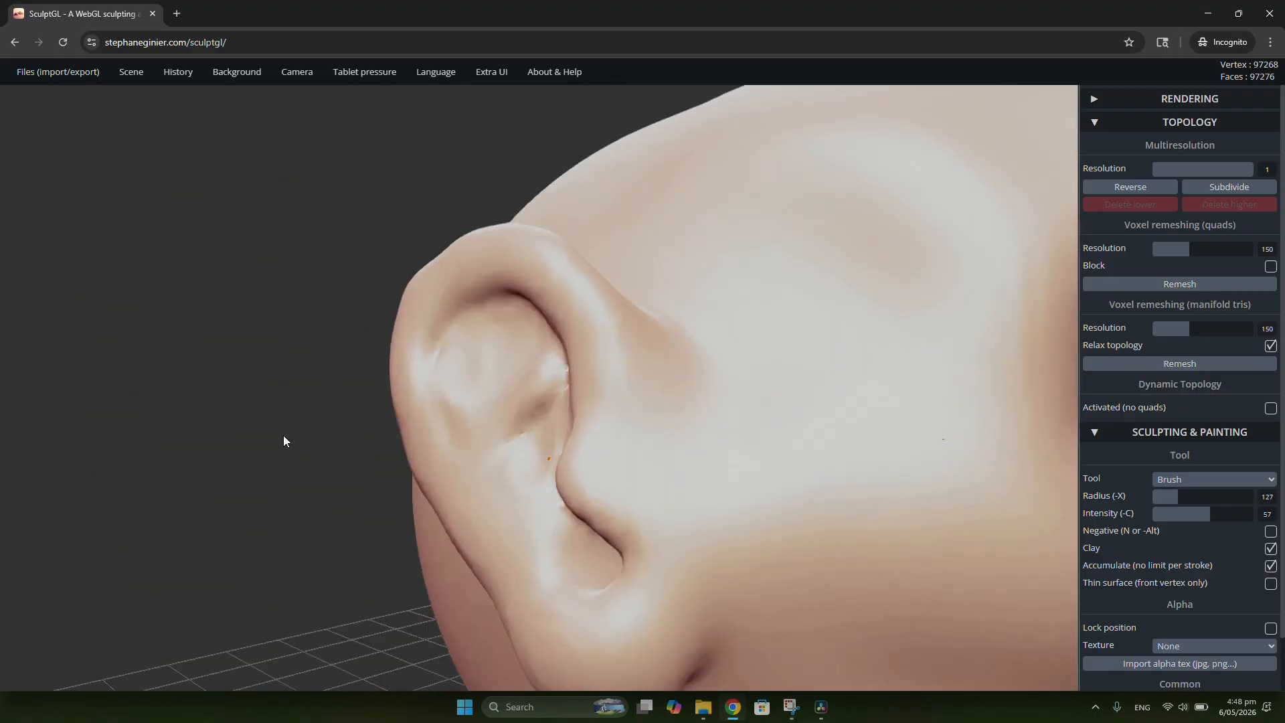
Step: Examine the whole head and the finished ear from the front and side
{"action": "scroll", "coordinate": [548, 365], "scroll_direction": "down", "scroll_amount": 6}
{"action": "right_click_drag", "start_coordinate": [688, 399], "coordinate": [505, 347]}
{"action": "scroll", "coordinate": [674, 416], "scroll_direction": "up", "scroll_amount": 3}
{"action": "right_click_drag", "start_coordinate": [655, 340], "coordinate": [634, 332]}
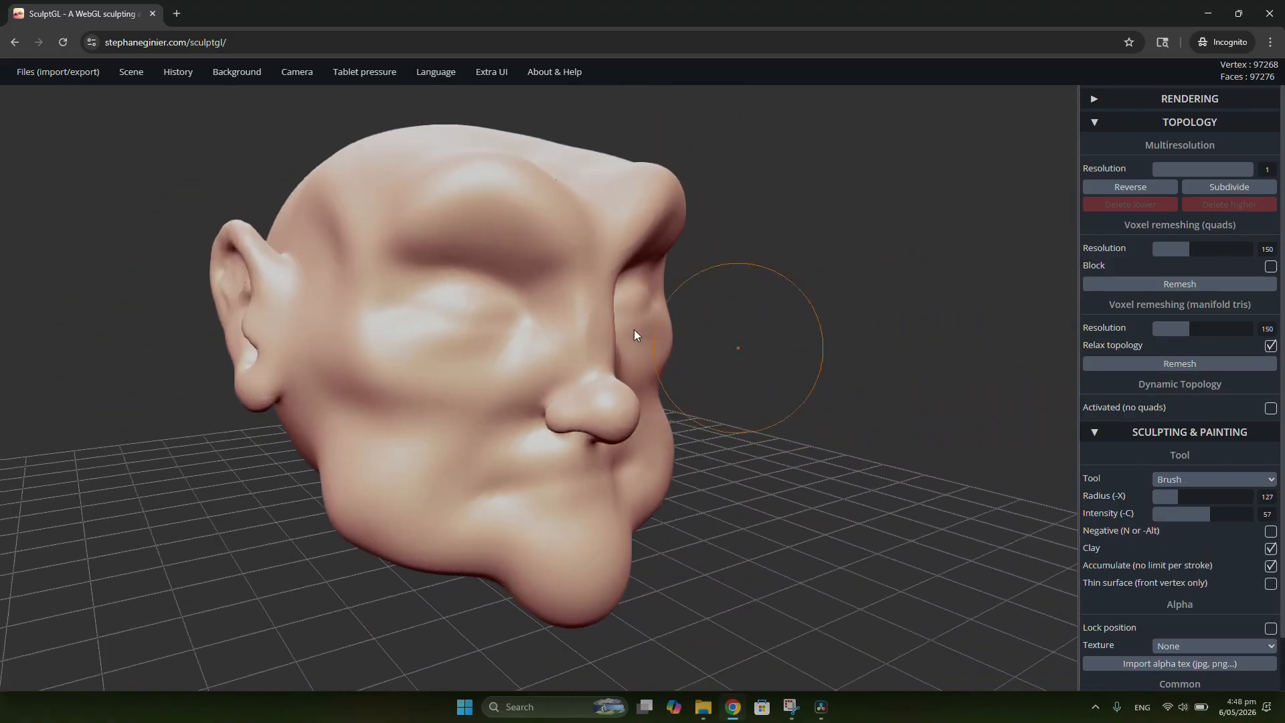
{"action": "mouse_move", "coordinate": [694, 396]}
{"action": "right_mouse_down"}
{"action": "mouse_move", "coordinate": [508, 333]}
{"action": "mouse_move", "coordinate": [467, 268]}
{"action": "mouse_move", "coordinate": [577, 276]}
{"action": "mouse_move", "coordinate": [760, 367]}
{"action": "mouse_move", "coordinate": [644, 320]}
{"action": "mouse_move", "coordinate": [511, 324]}
{"action": "mouse_move", "coordinate": [672, 360]}
{"action": "right_mouse_up"}
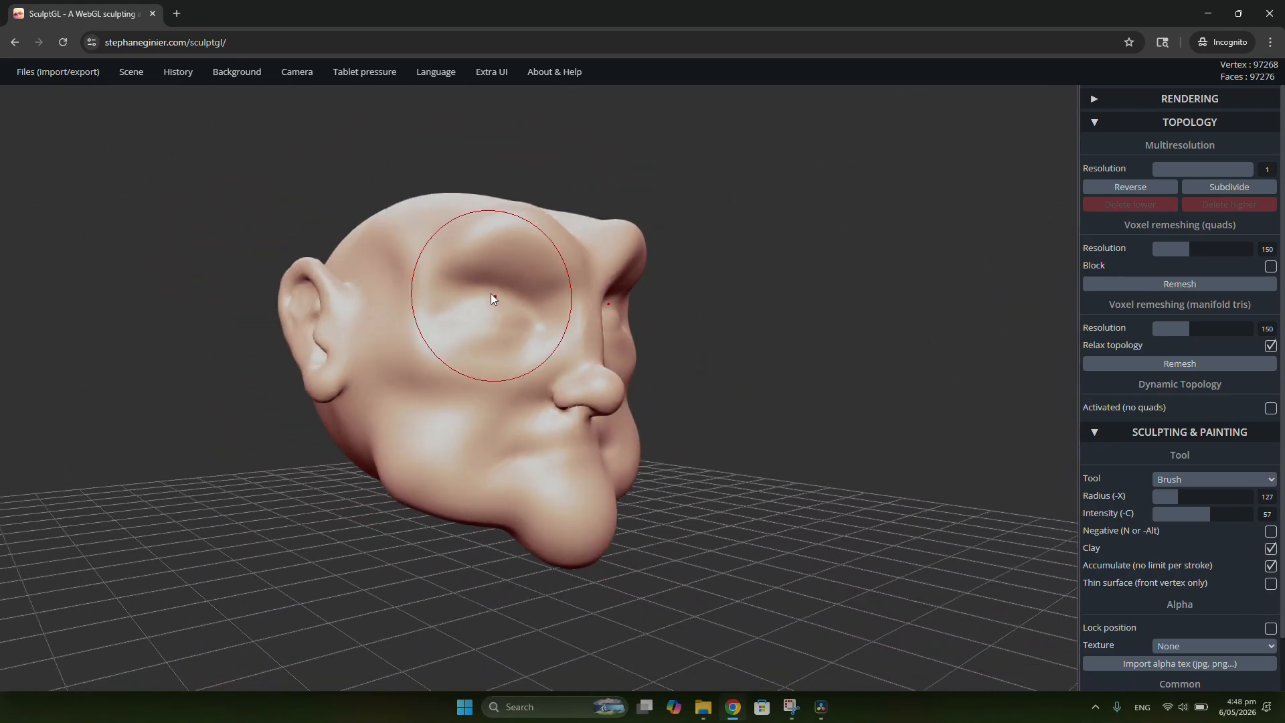
{"action": "mouse_move", "coordinate": [494, 298]}
{"action": "right_mouse_down"}
{"action": "mouse_move", "coordinate": [636, 281]}
{"action": "mouse_move", "coordinate": [637, 341]}
{"action": "mouse_move", "coordinate": [507, 284]}
{"action": "mouse_move", "coordinate": [408, 271]}
{"action": "right_mouse_up"}
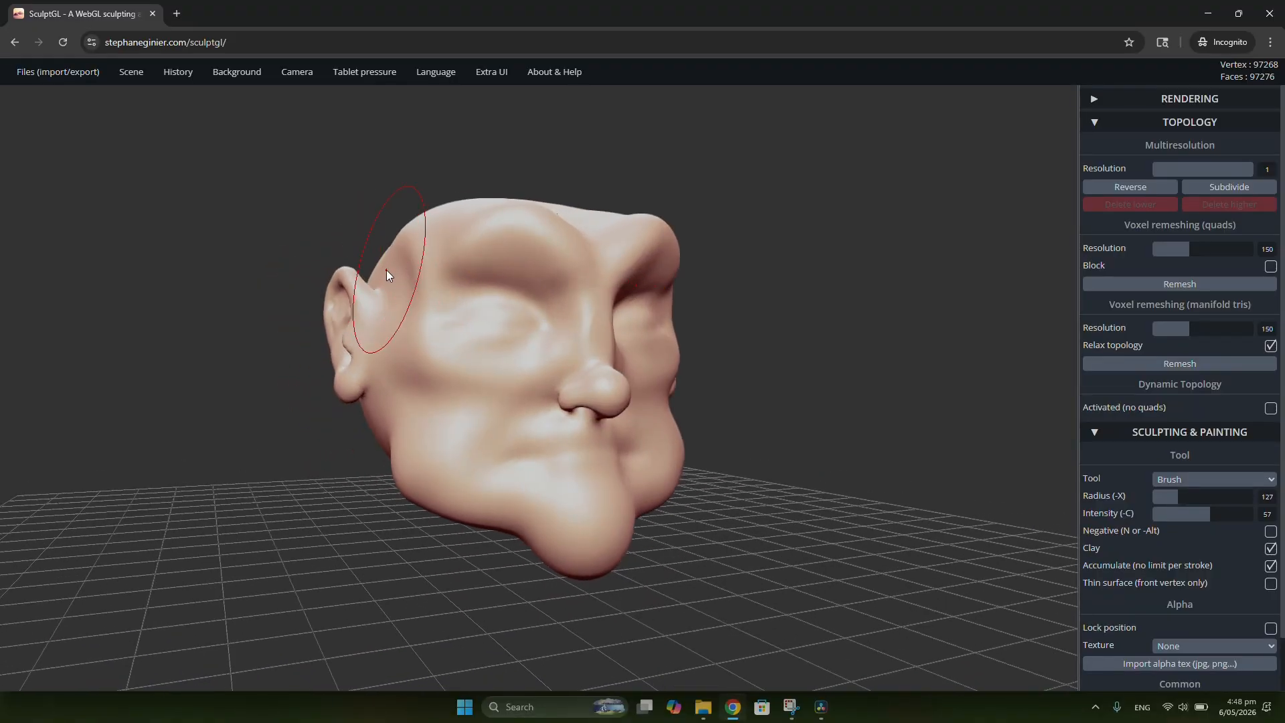
{"action": "mouse_move", "coordinate": [323, 274]}
{"action": "left_mouse_down"}
{"action": "mouse_move", "coordinate": [359, 311]}
{"action": "mouse_move", "coordinate": [334, 306]}
{"action": "left_mouse_up"}
Step: Save the scene in SculptGL's own format to Downloads as Eli_head_v01.sgl
{"action": "mouse_move", "coordinate": [67, 78]}
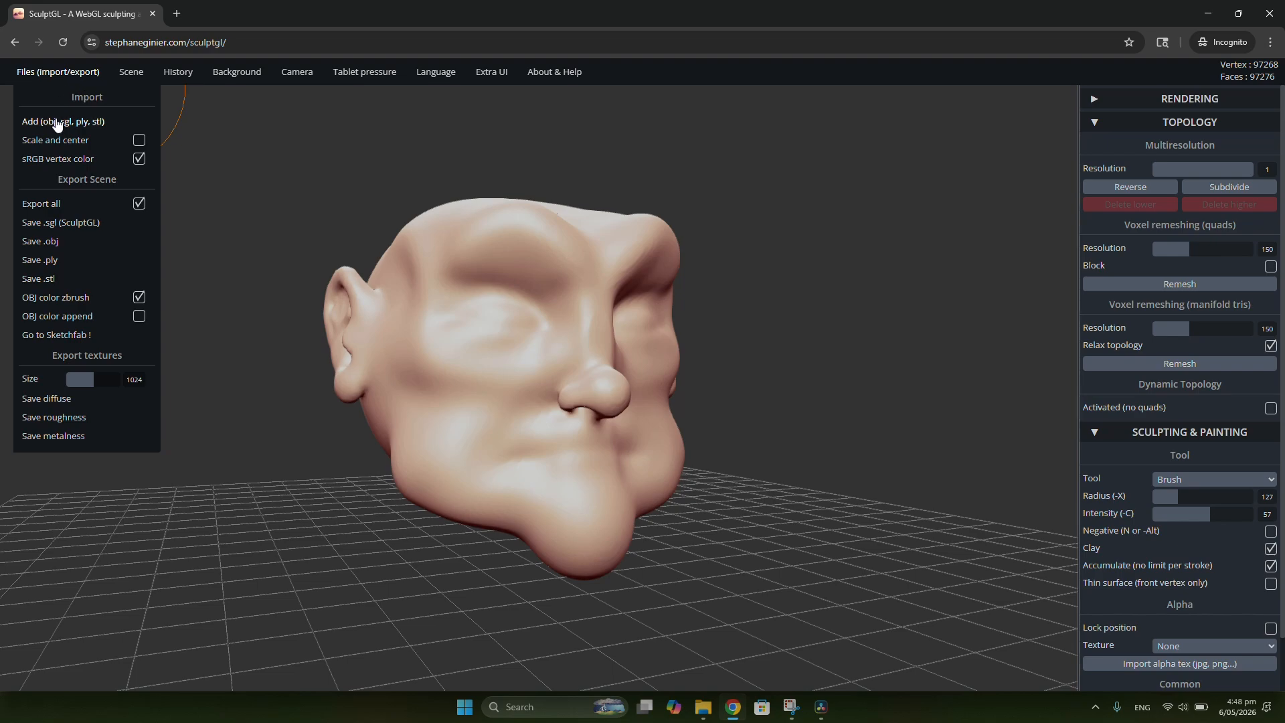
{"action": "left_click", "coordinate": [51, 224]}
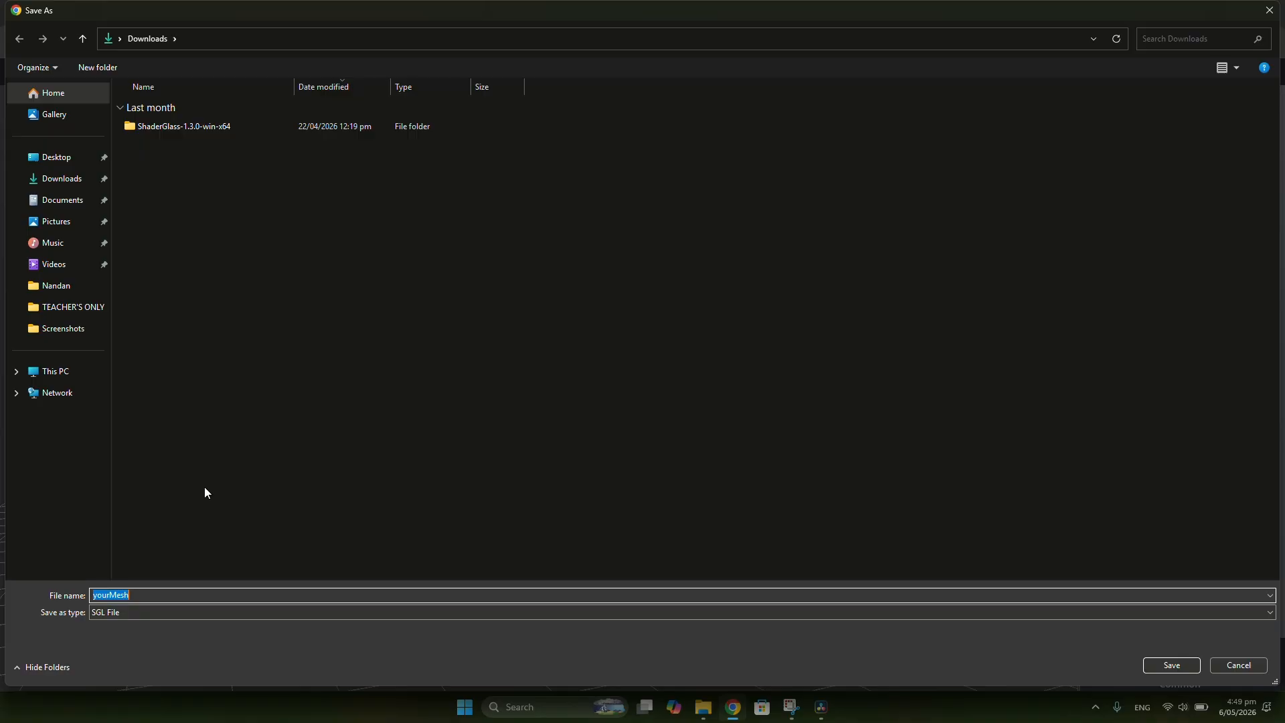
{"action": "type", "text": "Eli_head_v01"}
{"action": "left_click", "coordinate": [1173, 665]}
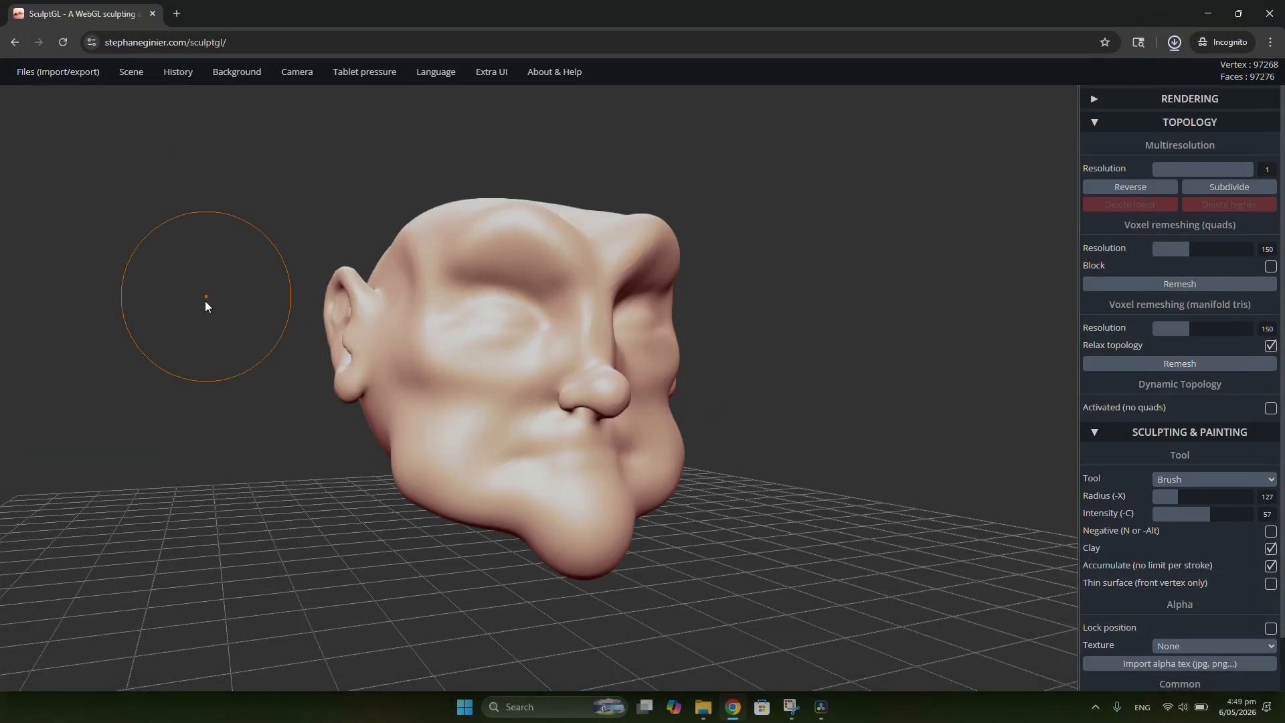
{"action": "left_click_drag", "start_coordinate": [207, 304], "coordinate": [348, 315]}
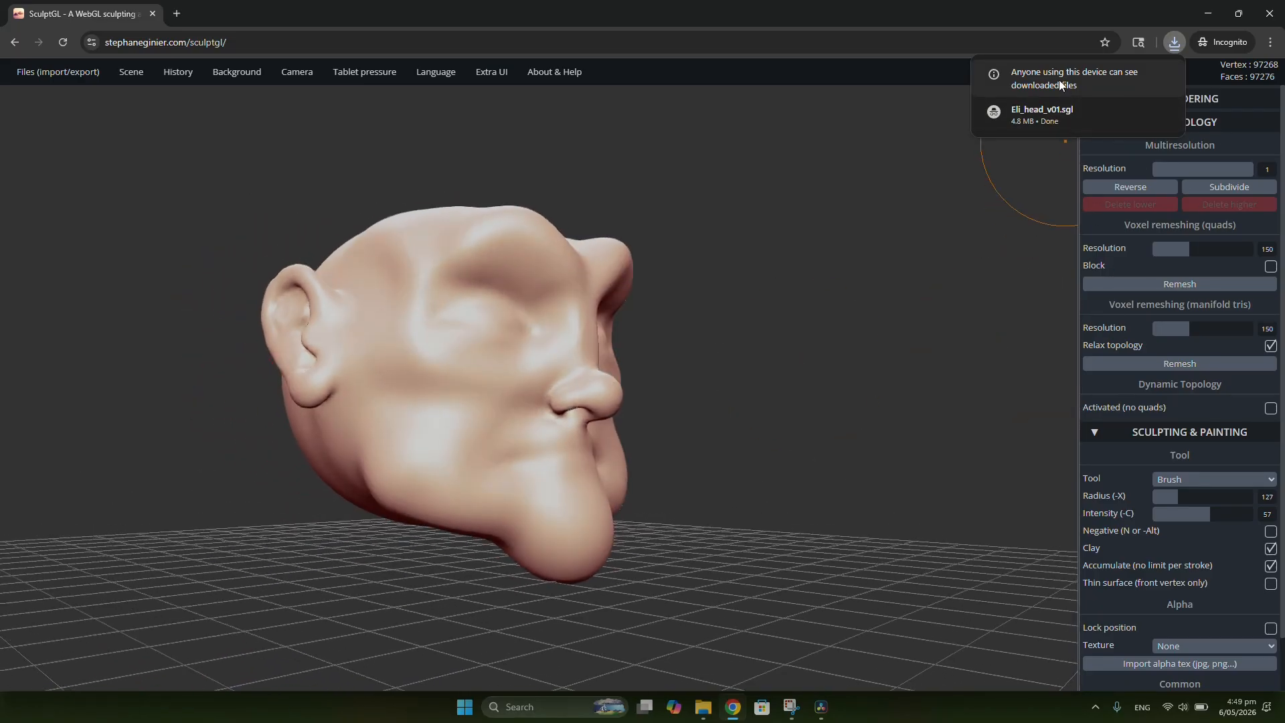
{"action": "mouse_move", "coordinate": [97, 72]}
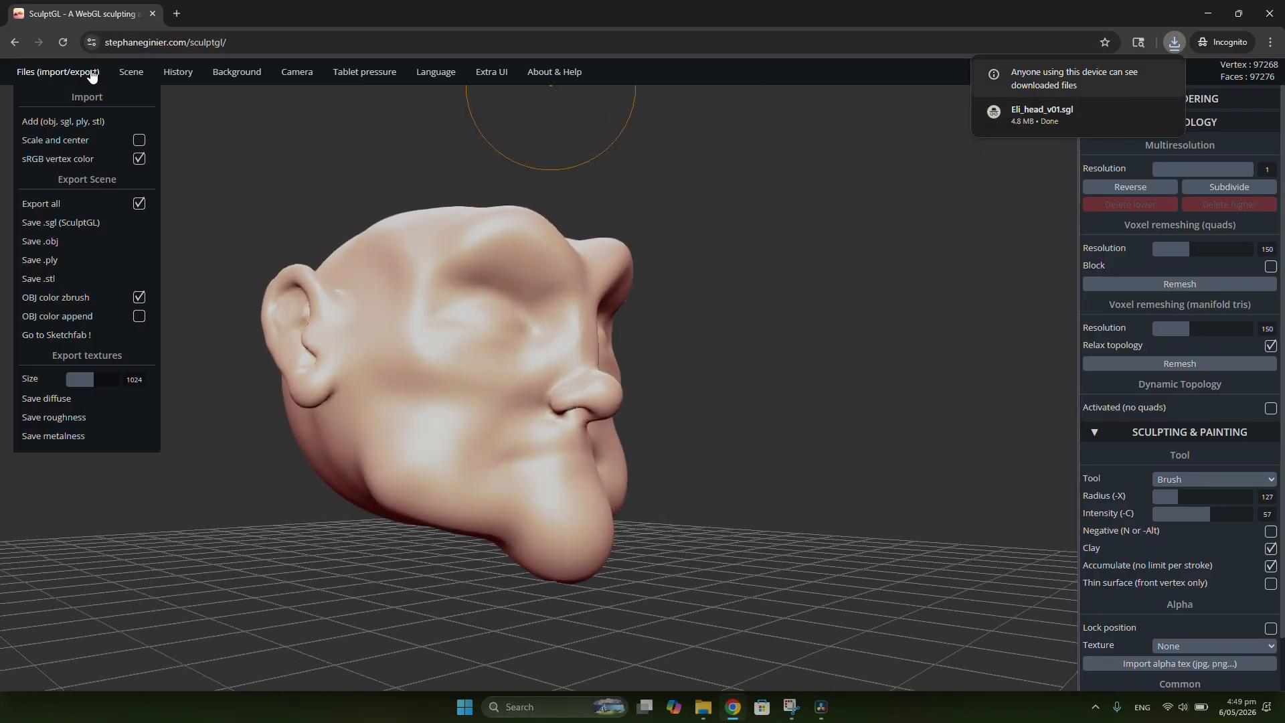
{"action": "left_click", "coordinate": [44, 288]}
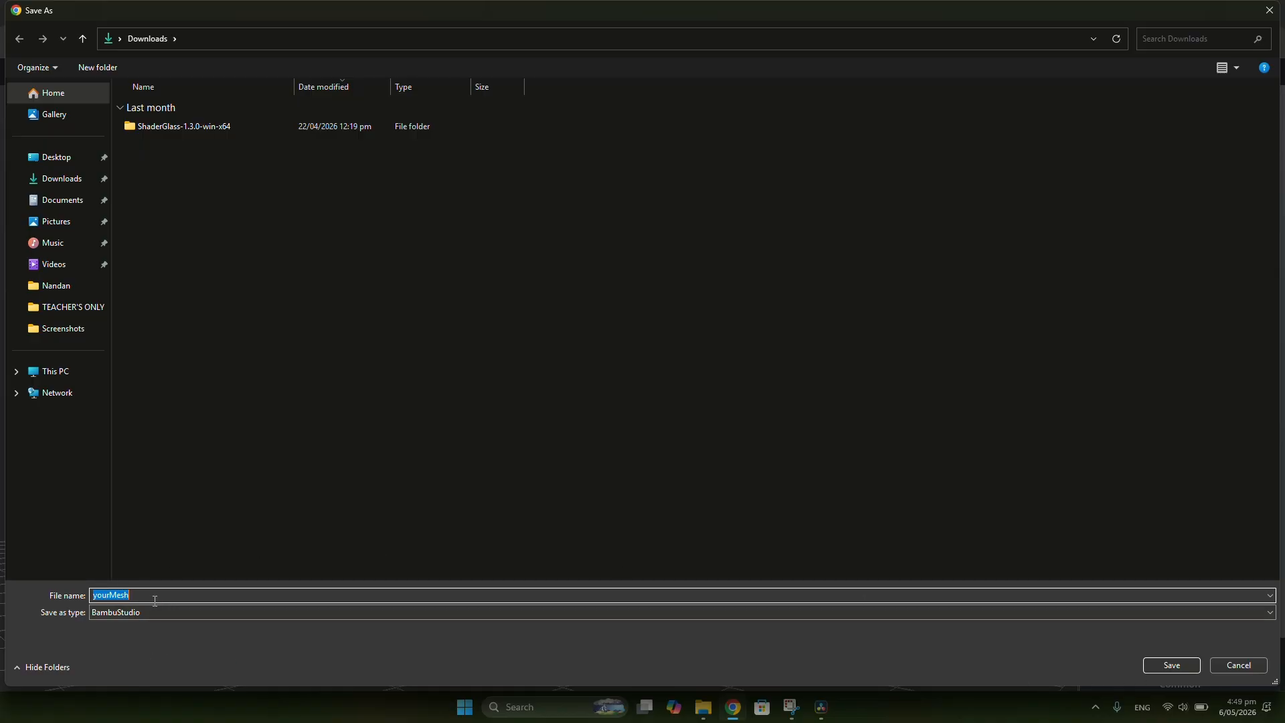
{"action": "left_click", "coordinate": [1243, 669]}
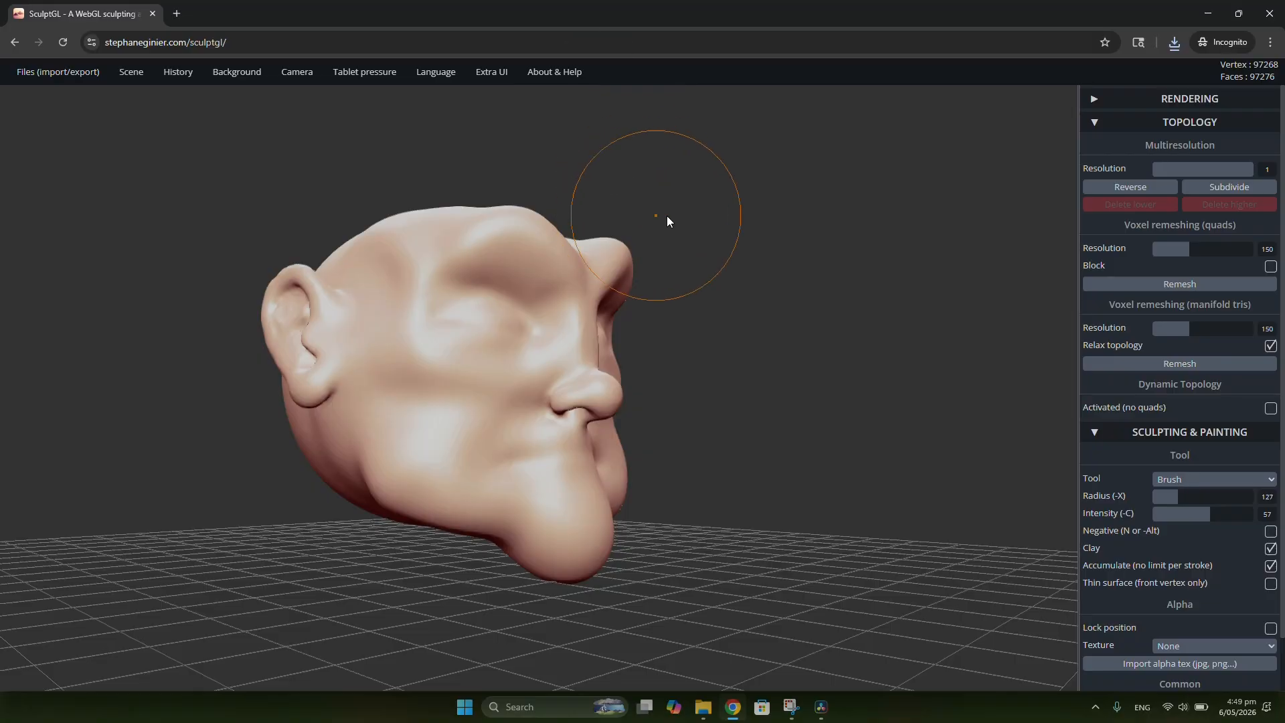
{"action": "mouse_move", "coordinate": [667, 216]}
{"action": "left_mouse_down"}
{"action": "mouse_move", "coordinate": [750, 233]}
{"action": "mouse_move", "coordinate": [572, 272]}
{"action": "mouse_move", "coordinate": [694, 262]}
{"action": "mouse_move", "coordinate": [814, 280]}
{"action": "mouse_move", "coordinate": [688, 302]}
{"action": "mouse_move", "coordinate": [655, 267]}
{"action": "left_mouse_up"}
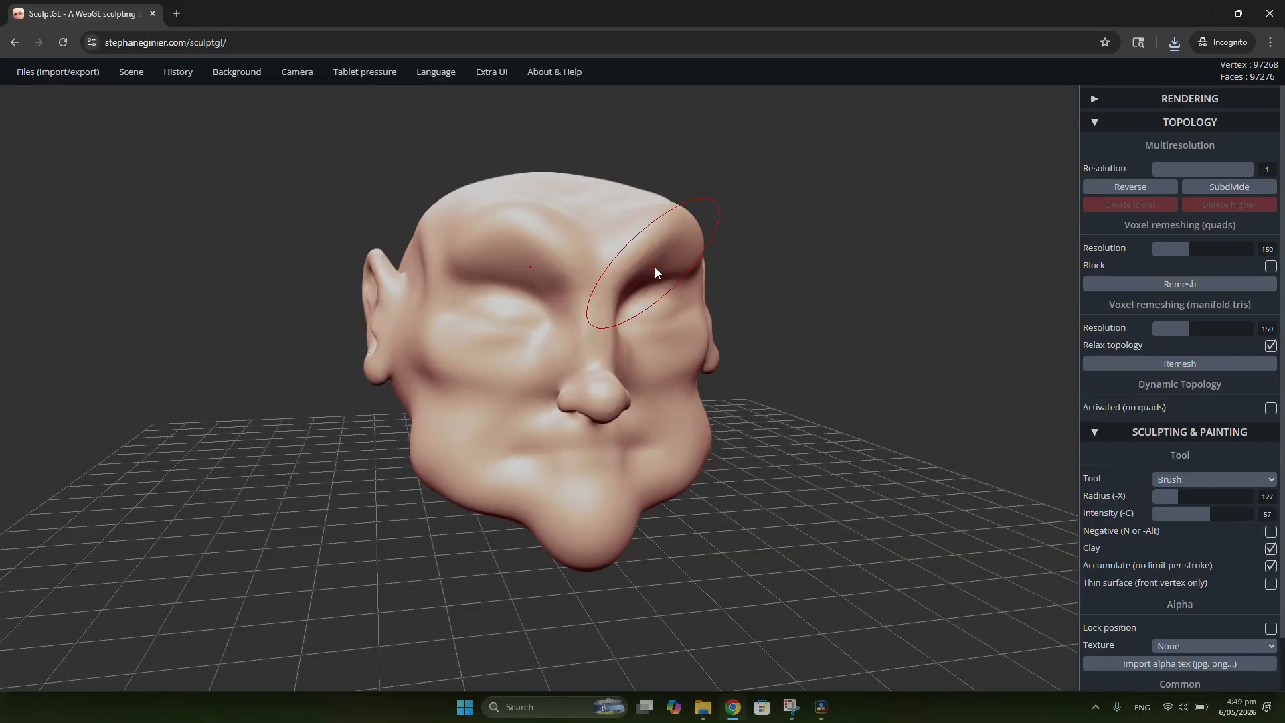